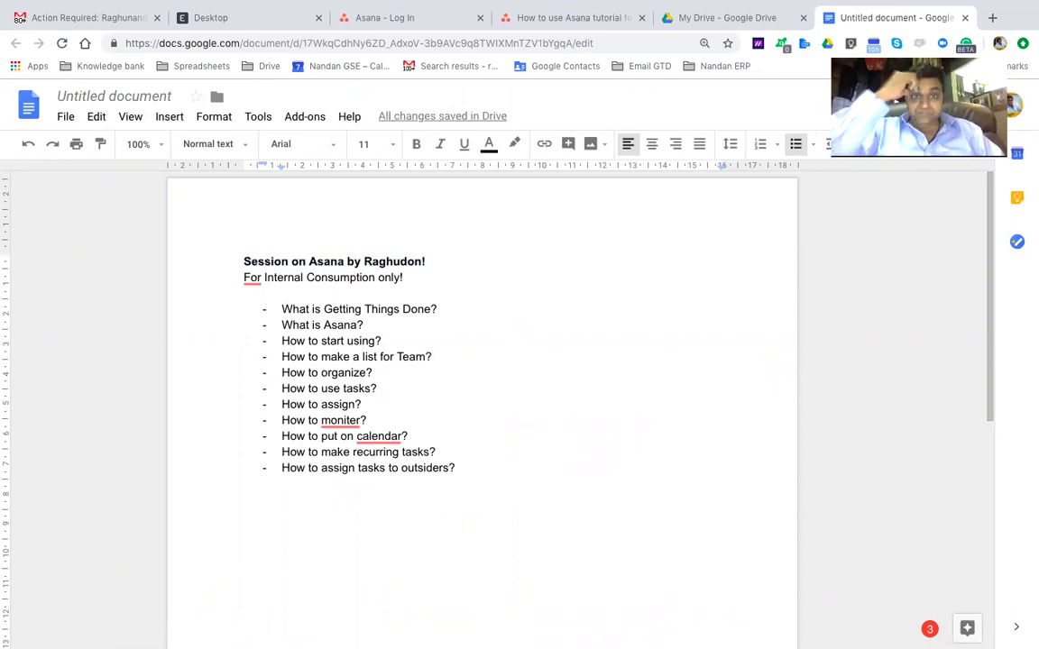
# Move to the end of the eleventh agenda question and exit the bullet list onto a plain line
pyautogui.press('Down')
pyautogui.press('Down')
pyautogui.press('Down')
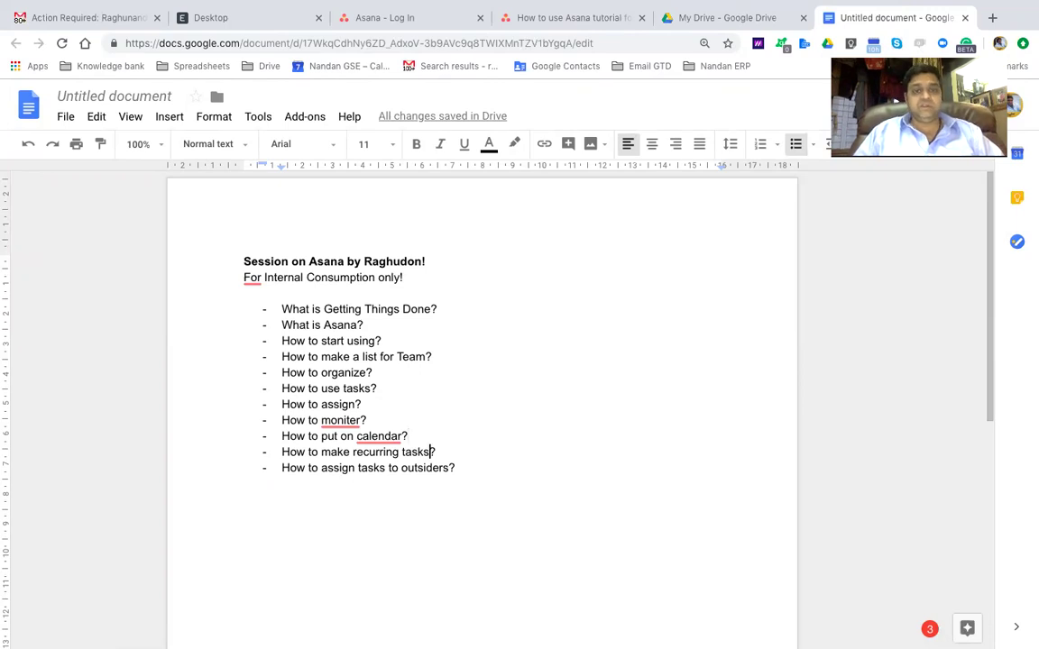
pyautogui.press('Return')
pyautogui.press('Return')
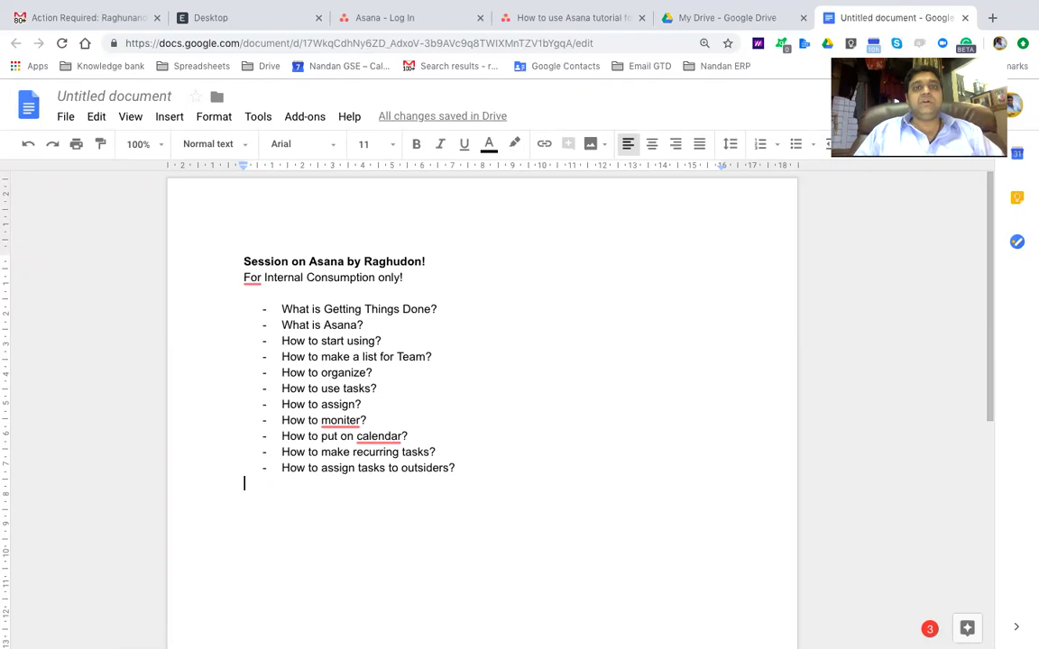
# View the Asana login page, then return to the Gmail invitation email
pyautogui.click(389, 20)
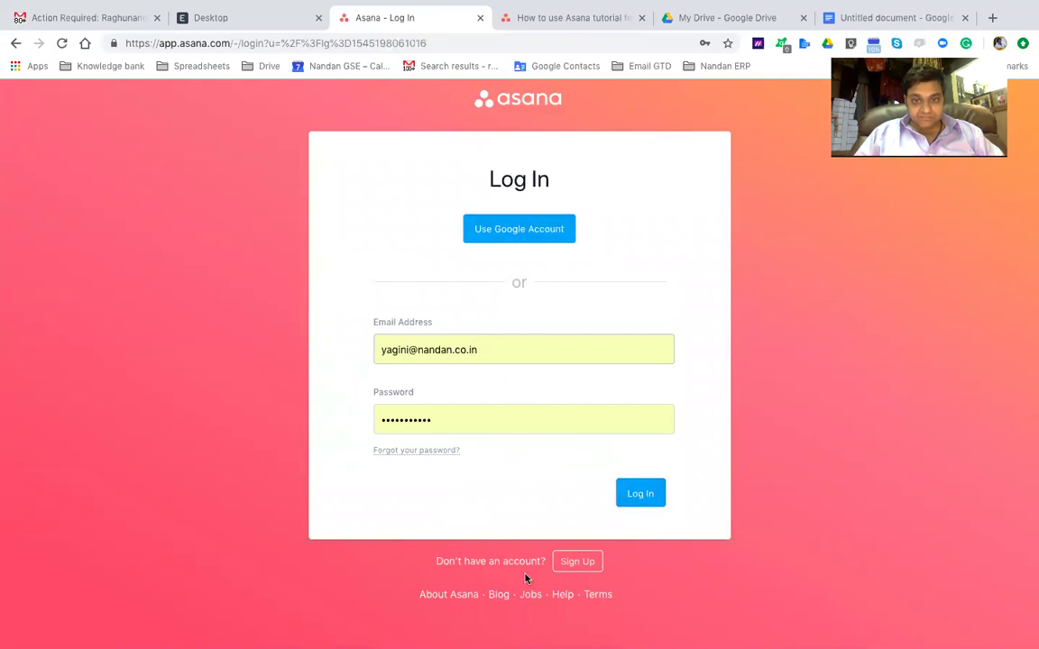
pyautogui.click(74, 18)
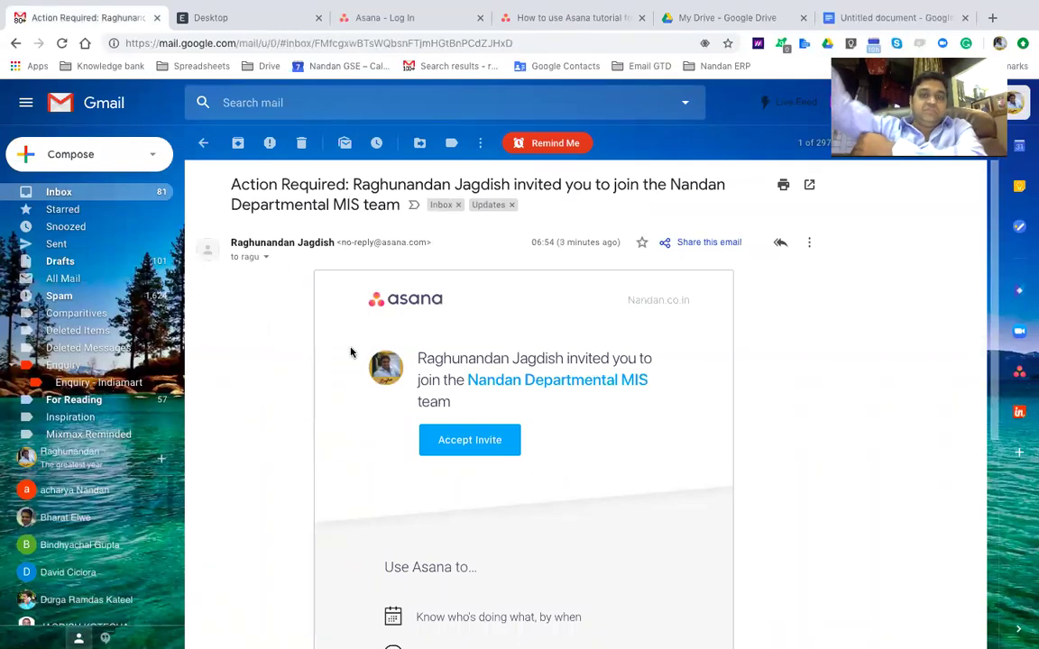
# Accept the Nandan Departmental MIS team invite from the Gmail email
pyautogui.click(480, 439)
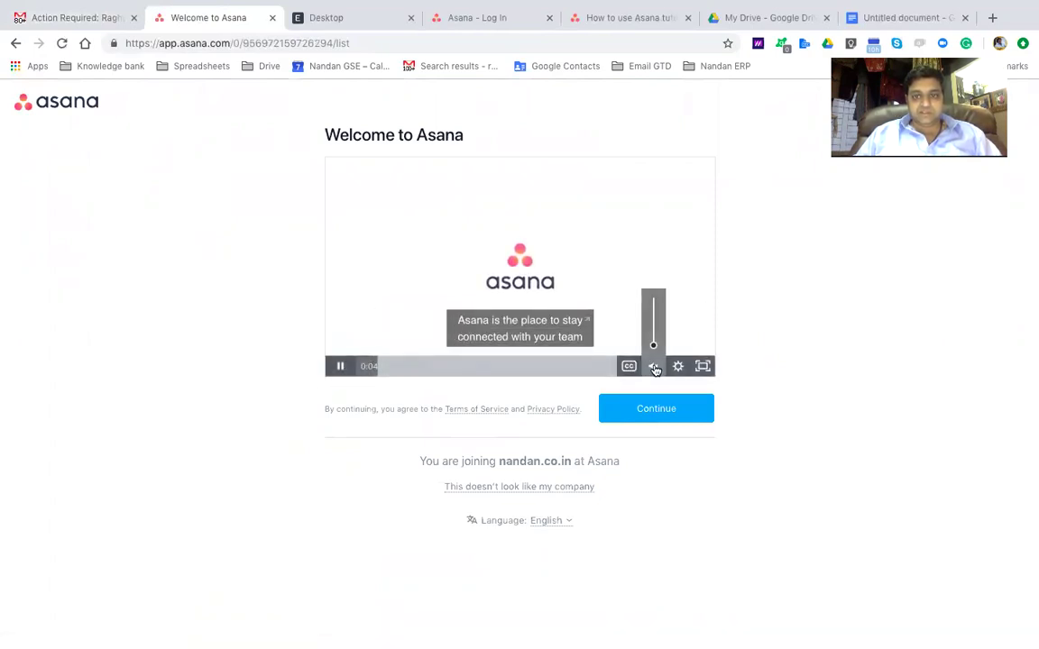
# Unmute the Asana welcome video, then continue to the Complete your profile form
pyautogui.click(655, 368)
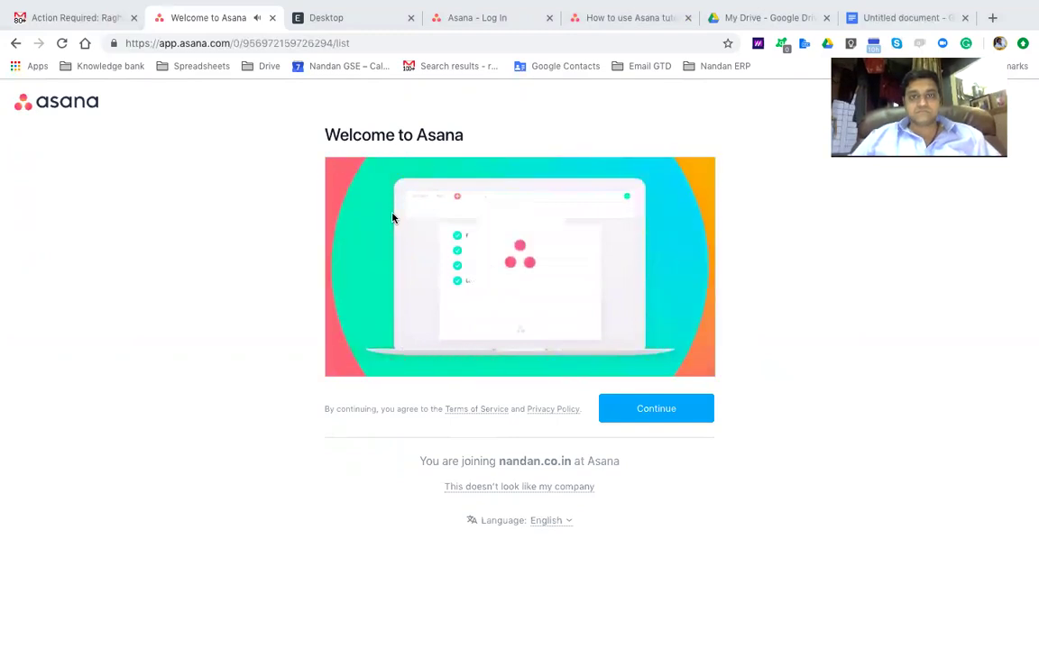
pyautogui.click(655, 408)
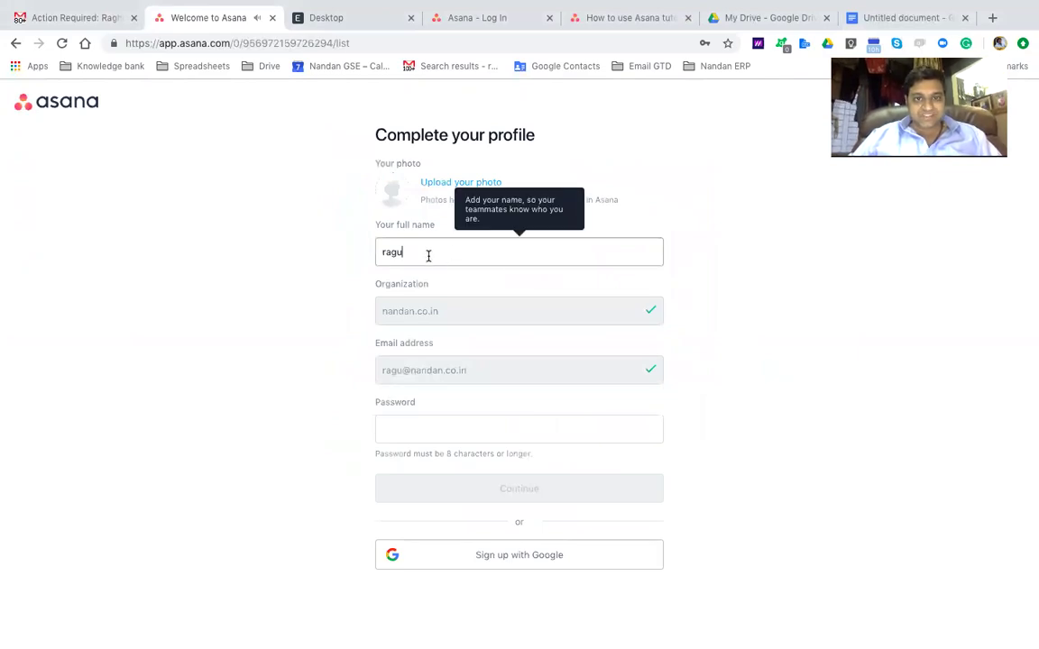
# Enter an account password in the profile form and submit it
pyautogui.click(408, 427)
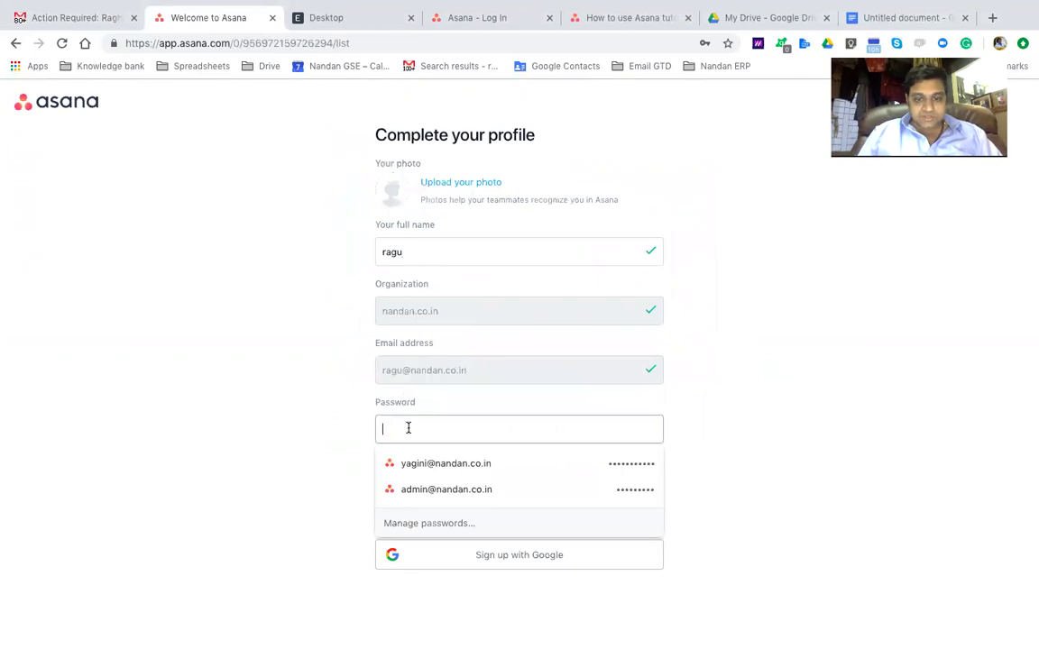
pyautogui.write('••••••••')
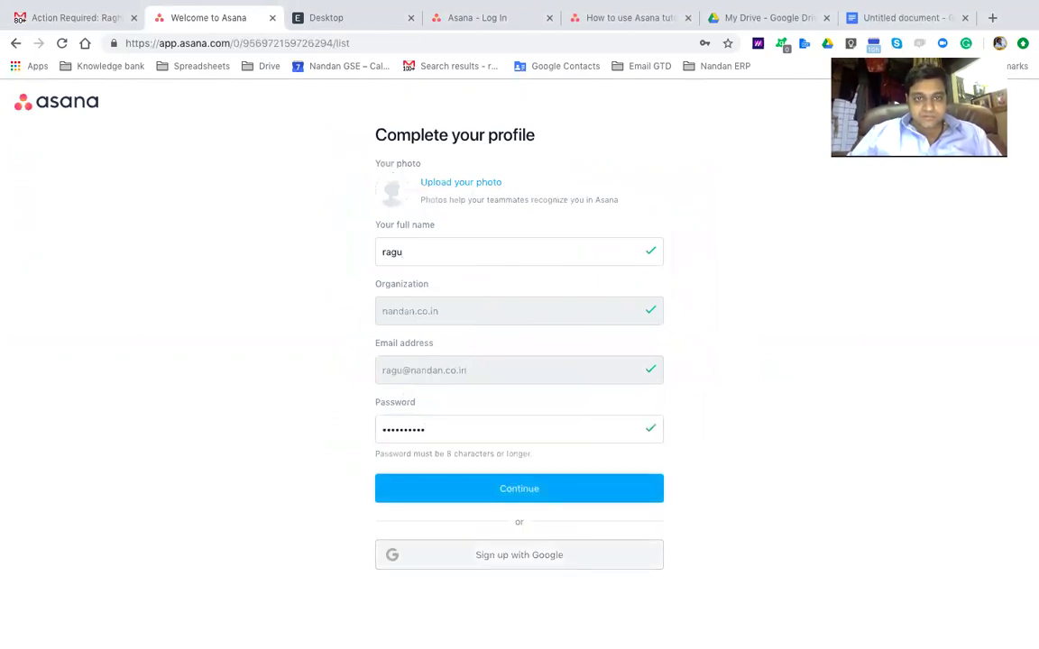
pyautogui.click(510, 489)
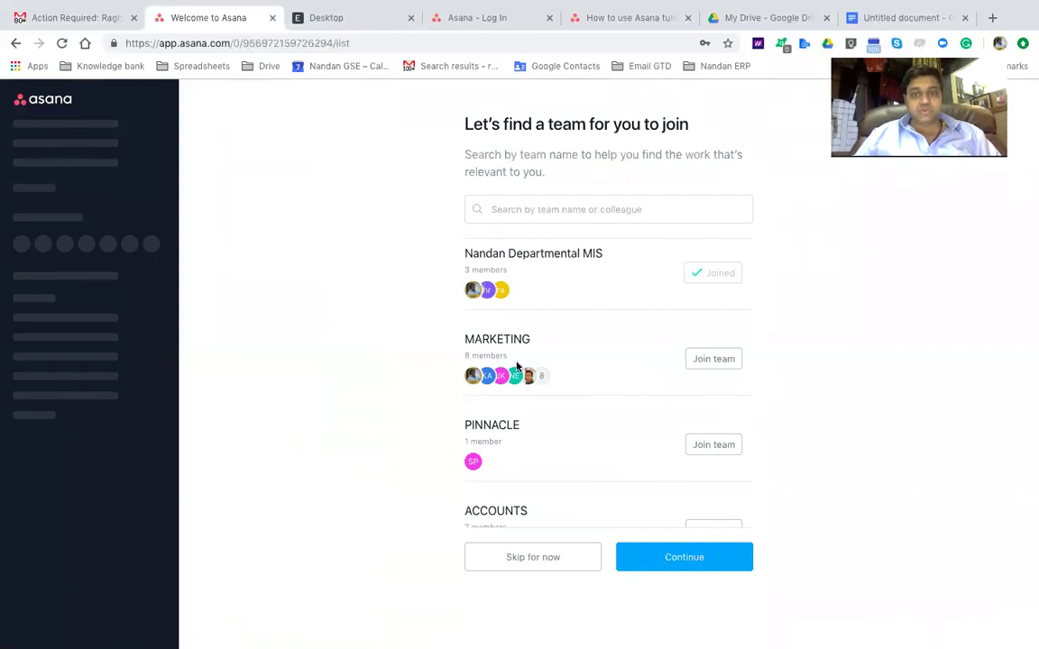
# Skip the team-finding and 'Who's on your team?' pages without joining or inviting anyone
pyautogui.scroll(-2, 517, 364)
pyautogui.scroll(-6, 516, 364)
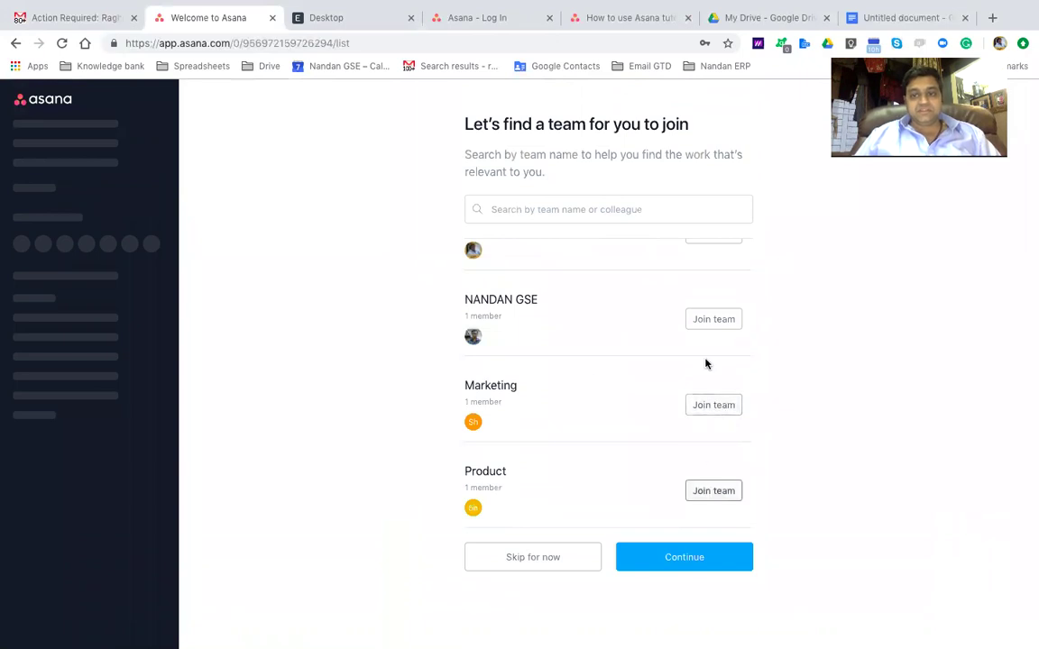
pyautogui.click(515, 556)
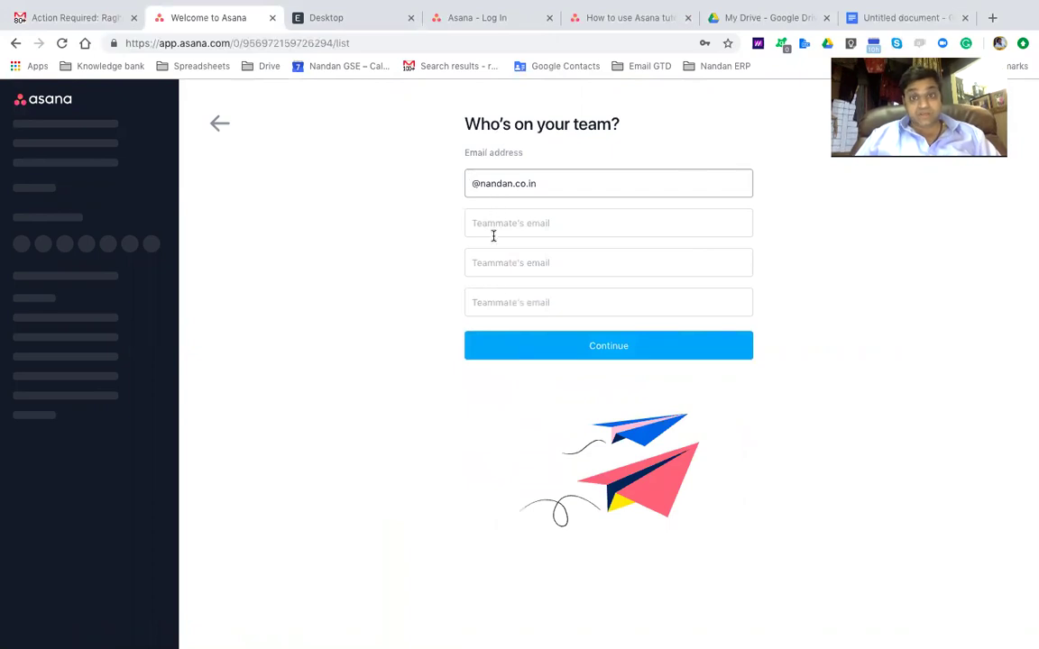
pyautogui.click(556, 356)
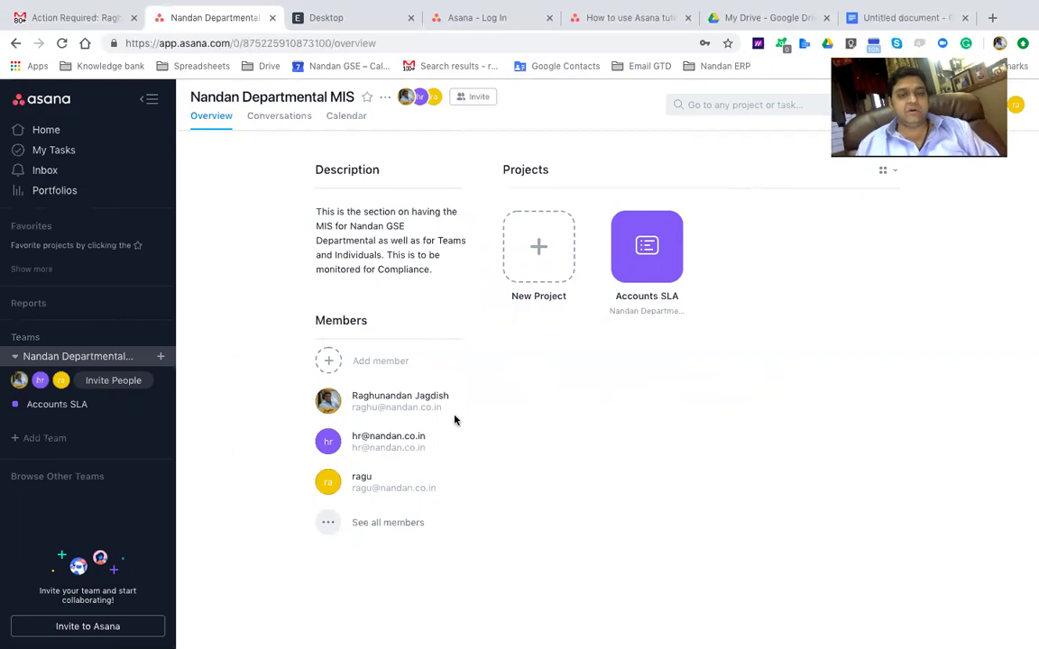
# Open Asana's Home page from the left sidebar
pyautogui.moveTo(454, 420)
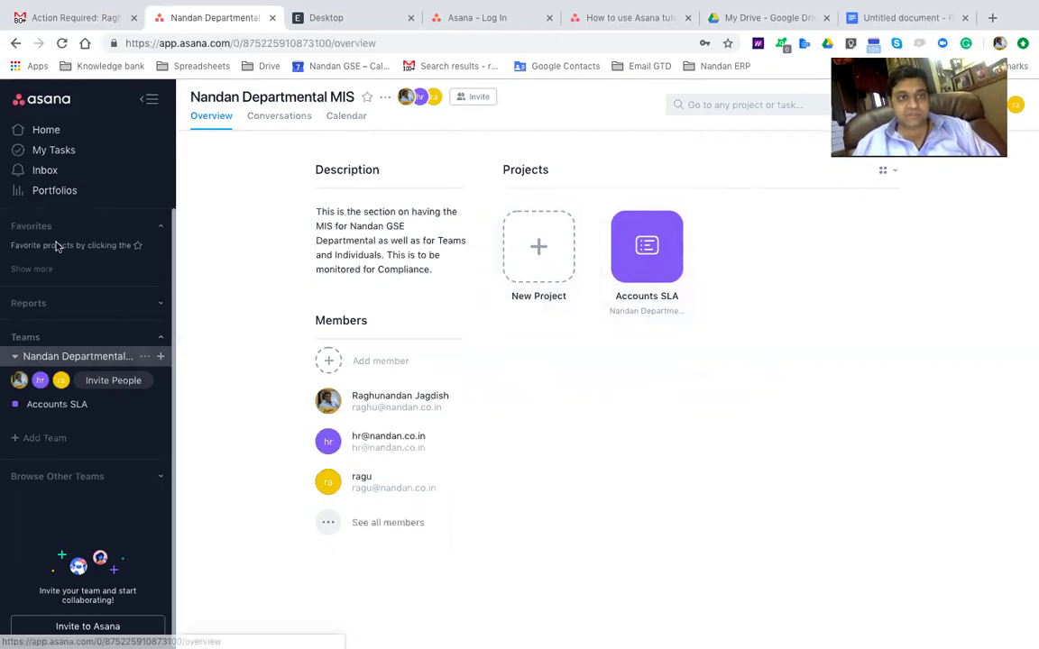
pyautogui.click(47, 136)
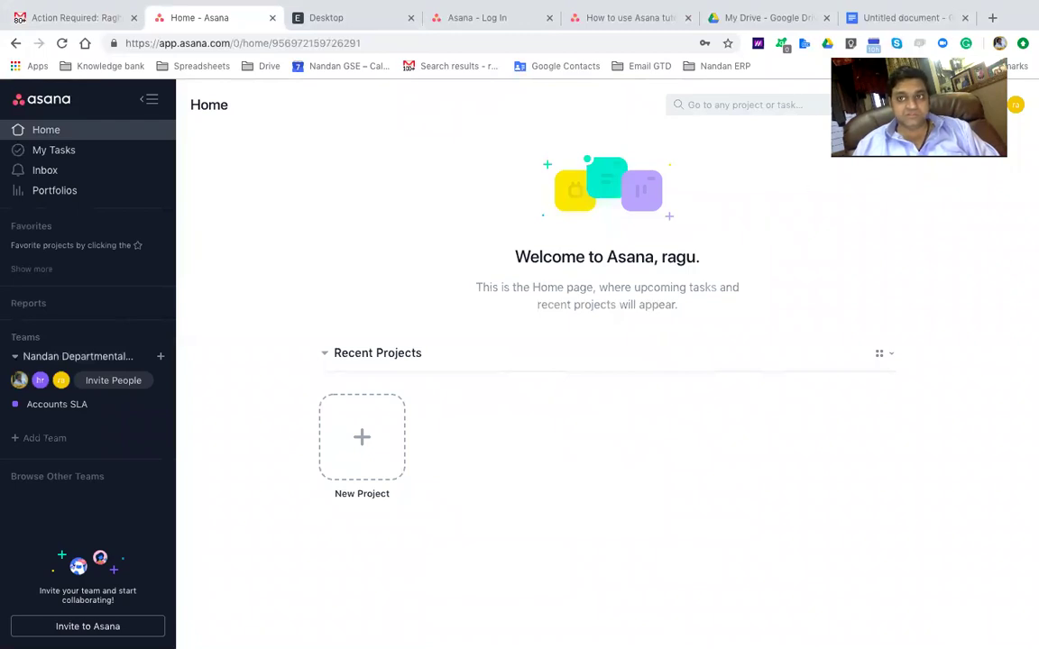
# Skim the 'How to start using Asana' guide article, then enter 'youtube asana' in the address bar
pyautogui.click(617, 20)
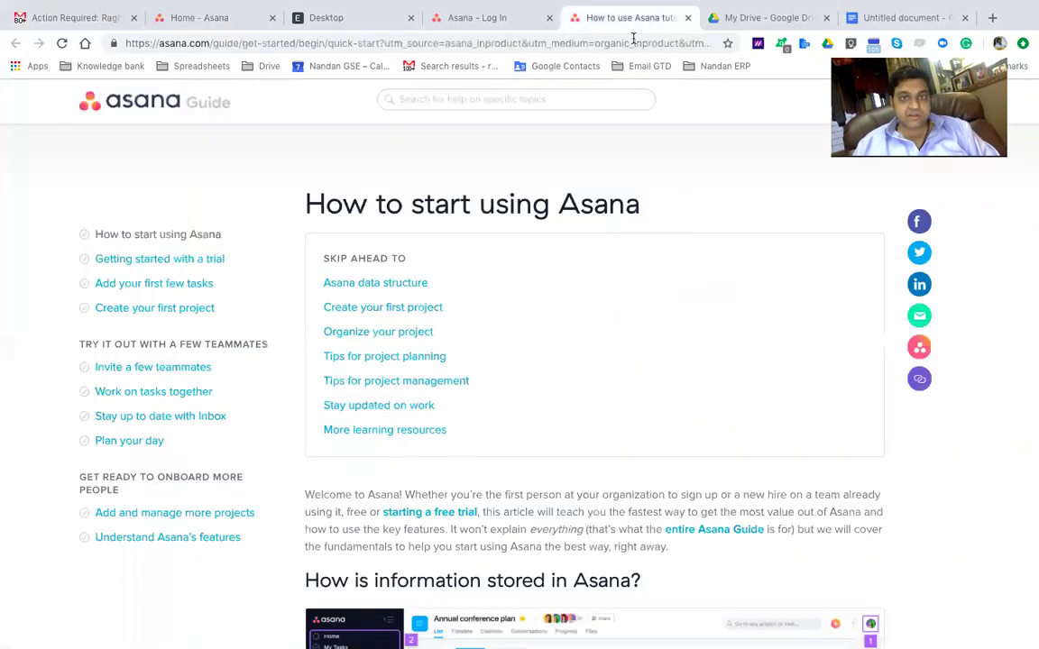
pyautogui.scroll(-3, 440, 358)
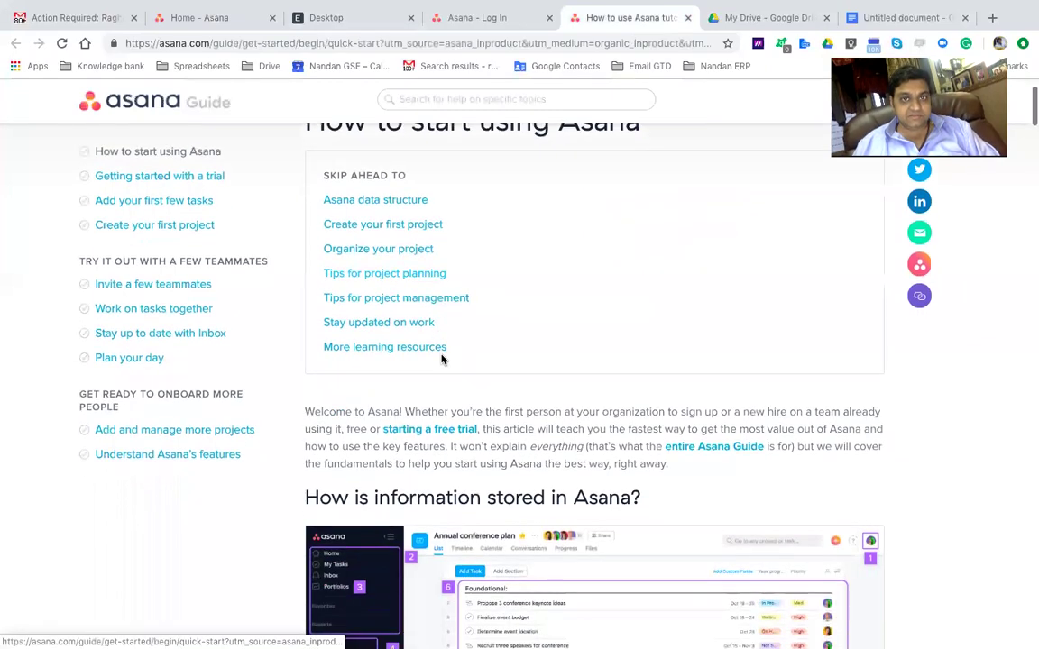
pyautogui.scroll(-10, 441, 358)
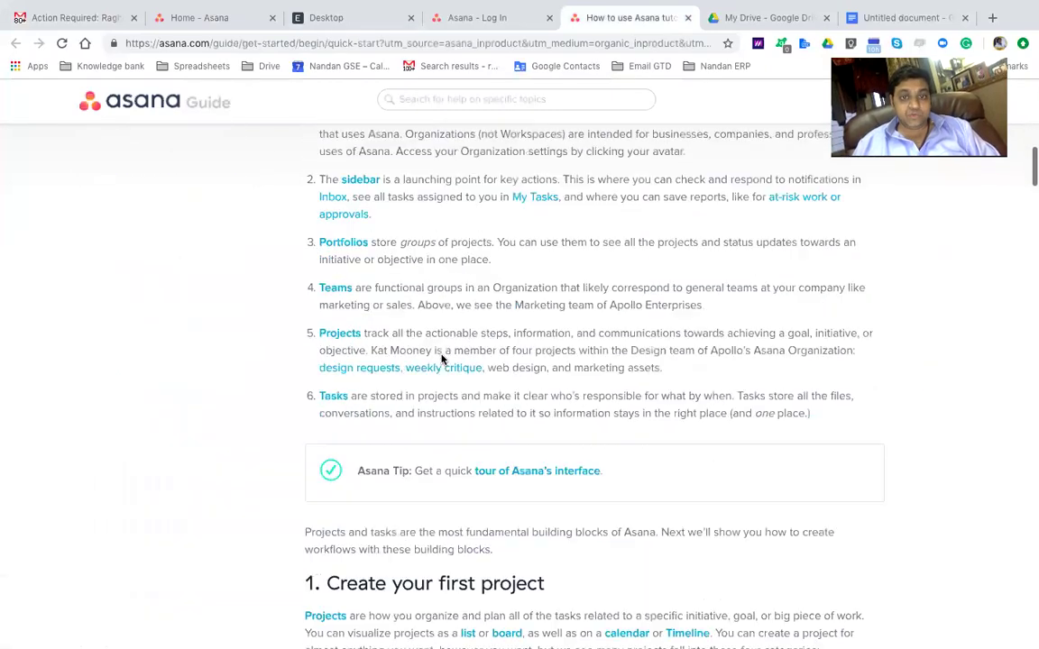
pyautogui.scroll(-2, 441, 358)
pyautogui.scroll(-15, 441, 358)
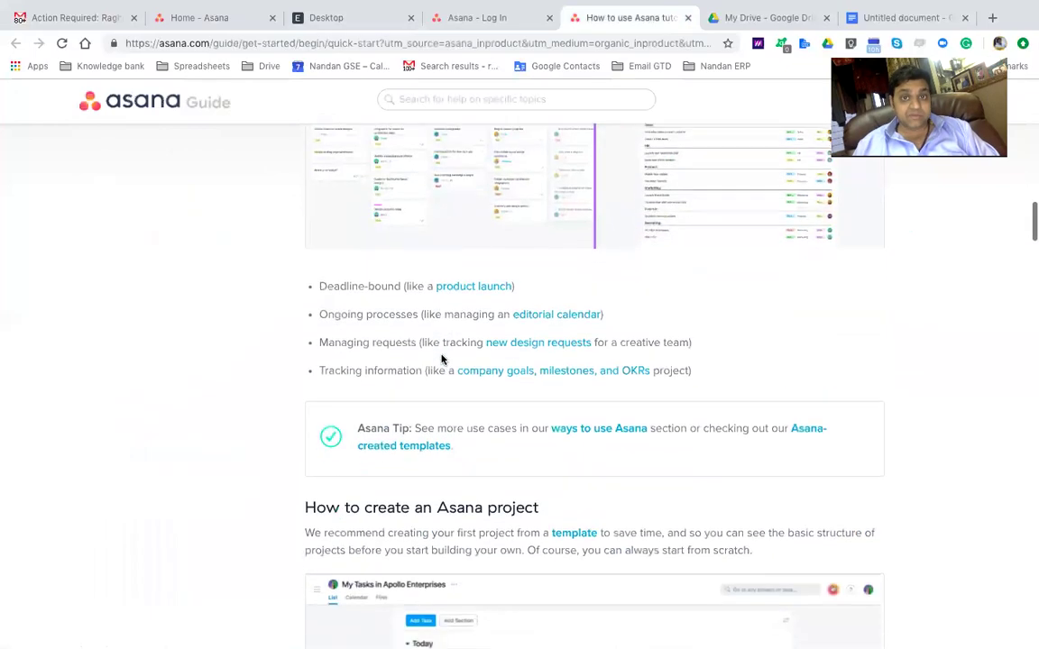
pyautogui.scroll(-15, 441, 358)
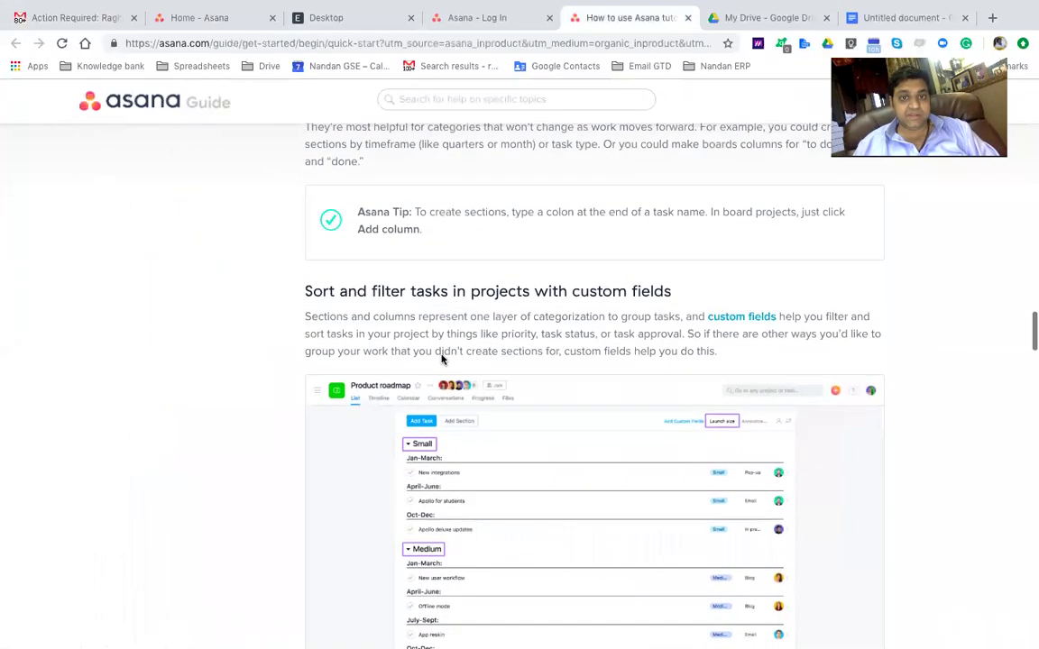
pyautogui.scroll(-20, 441, 358)
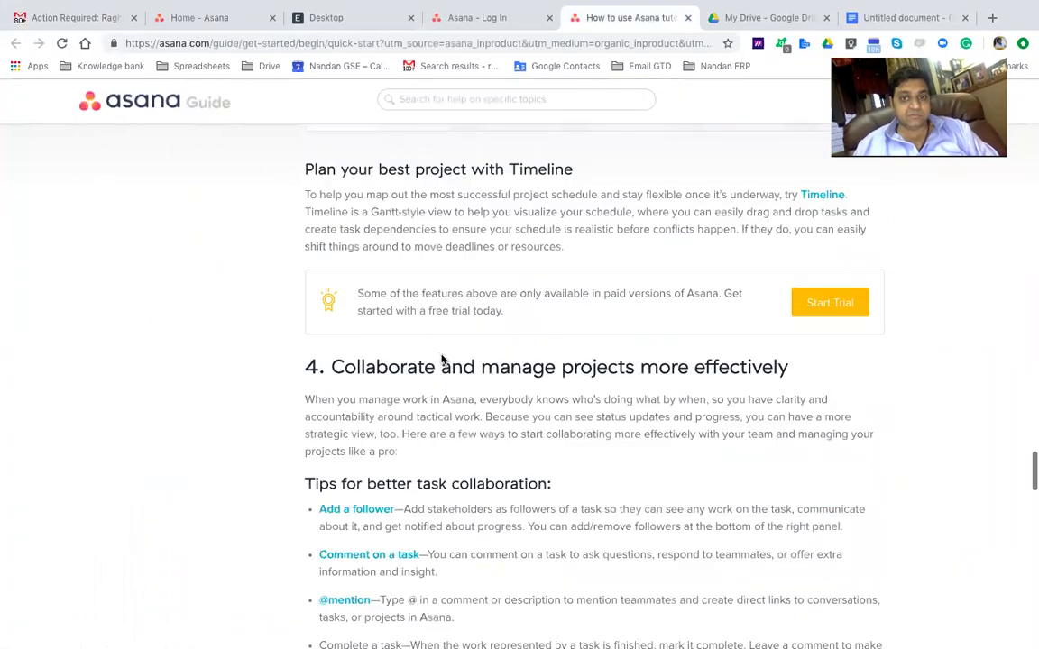
pyautogui.scroll(10, 441, 359)
pyautogui.scroll(20, 440, 359)
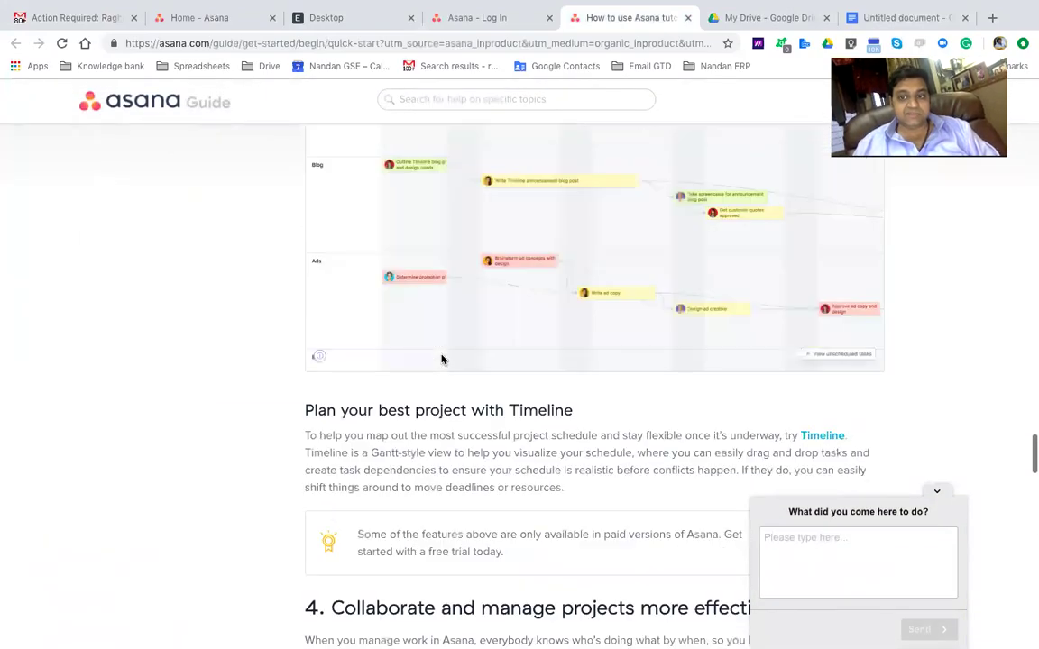
pyautogui.scroll(15, 441, 359)
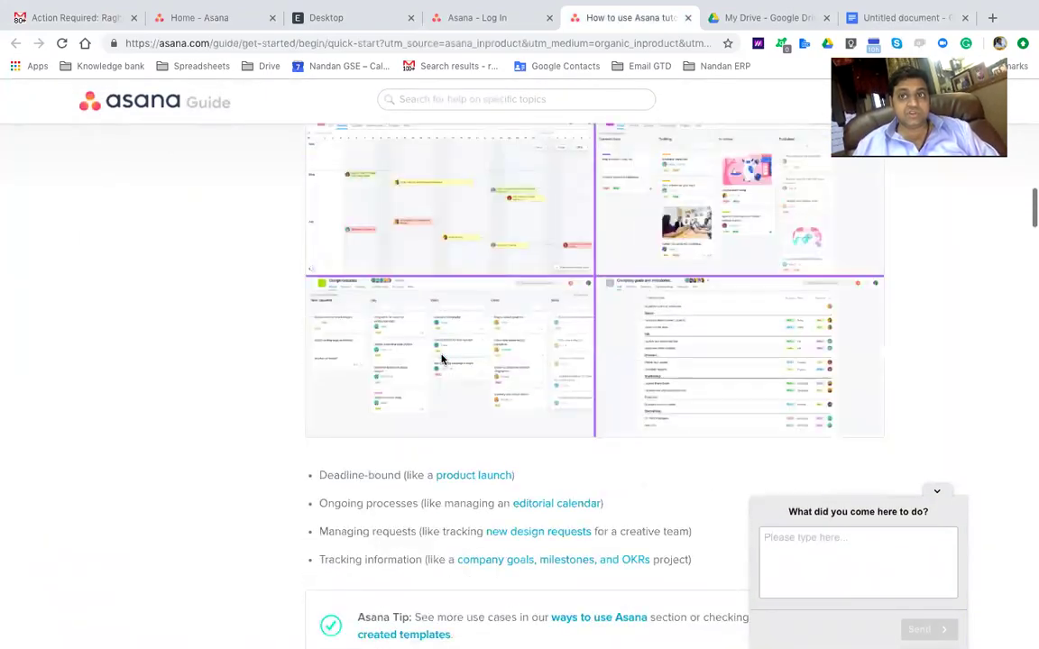
pyautogui.click(244, 43)
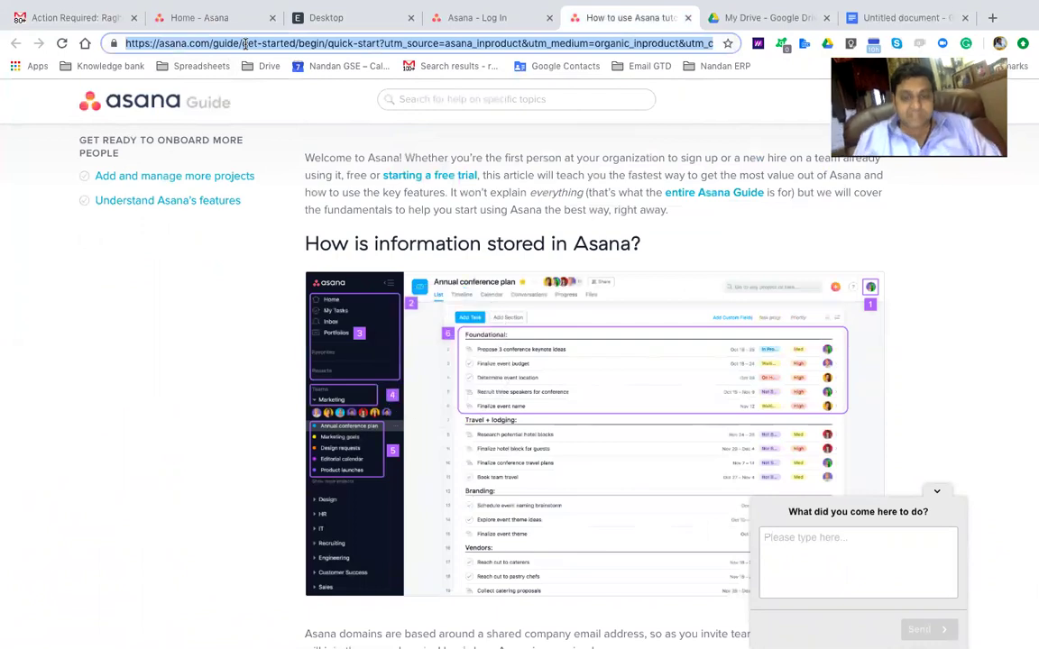
pyautogui.write('youtube')
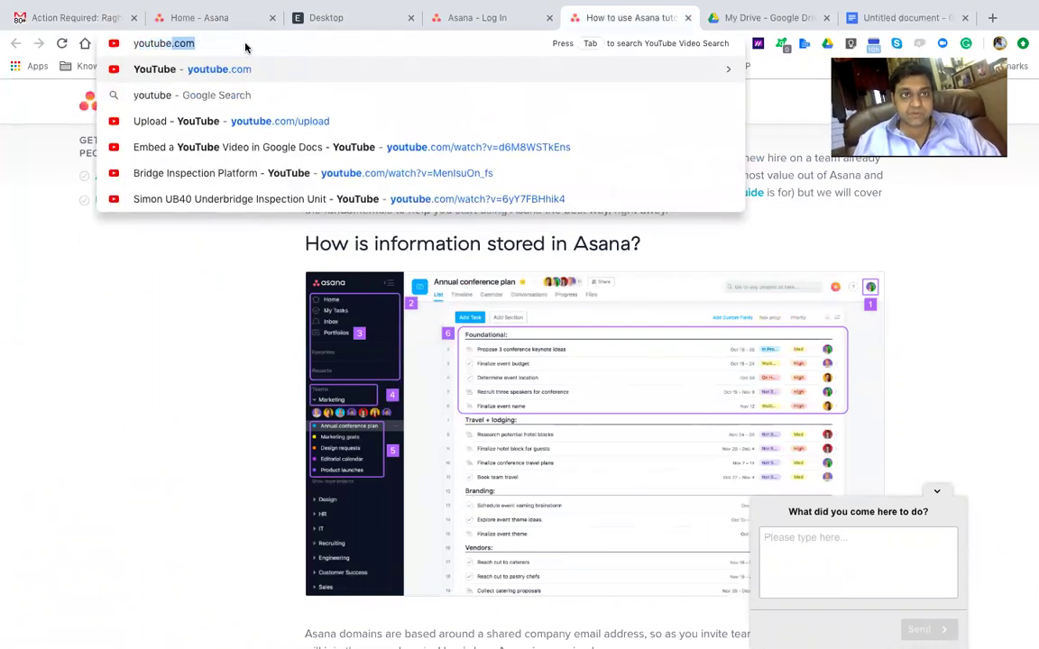
pyautogui.write(' asana')
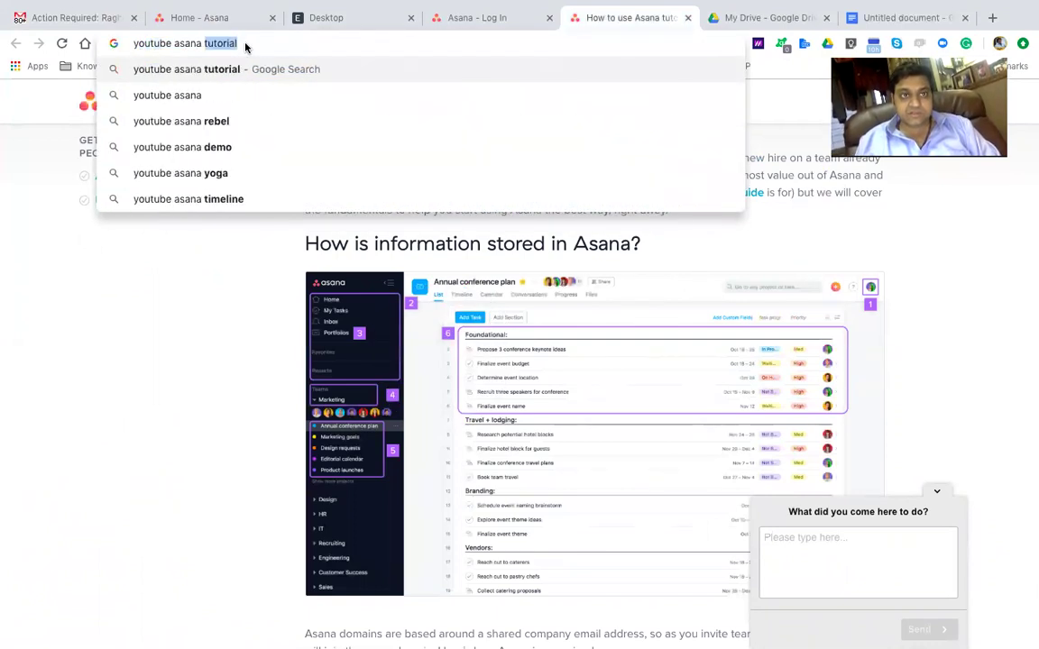
# Search Google for 'youtube asana tutorial' videos, then return to the Asana Home tab
pyautogui.press('Return')
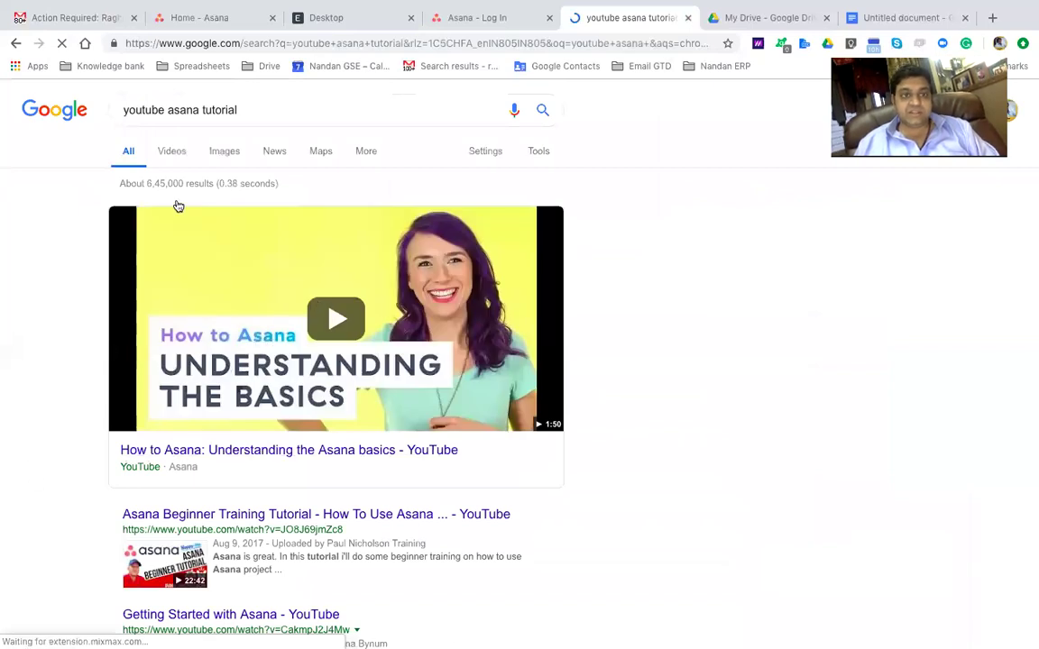
pyautogui.click(170, 153)
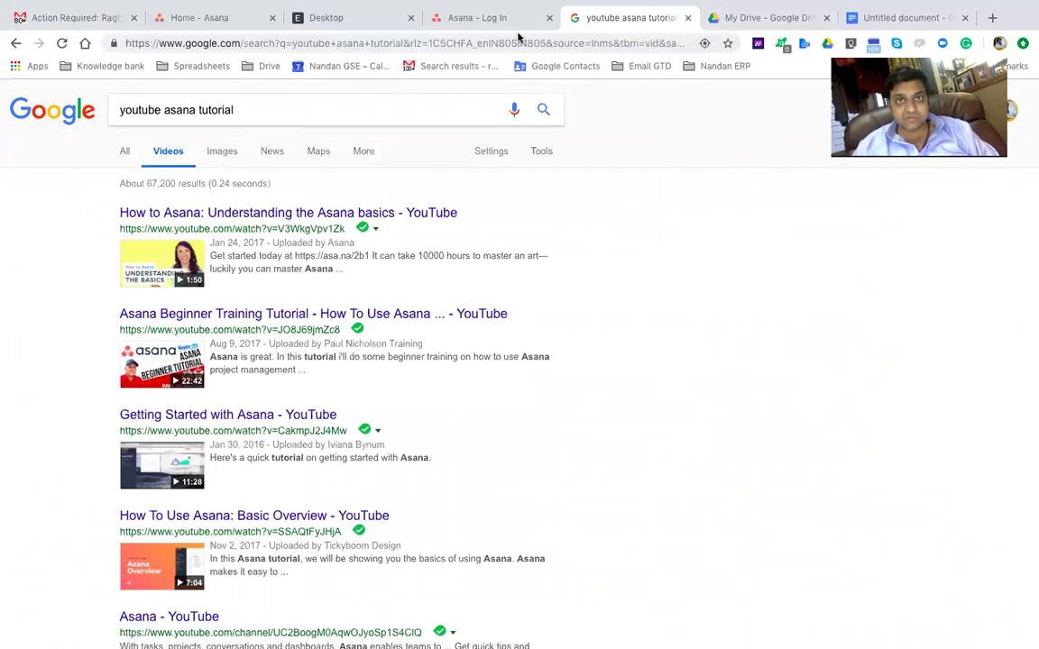
pyautogui.click(176, 21)
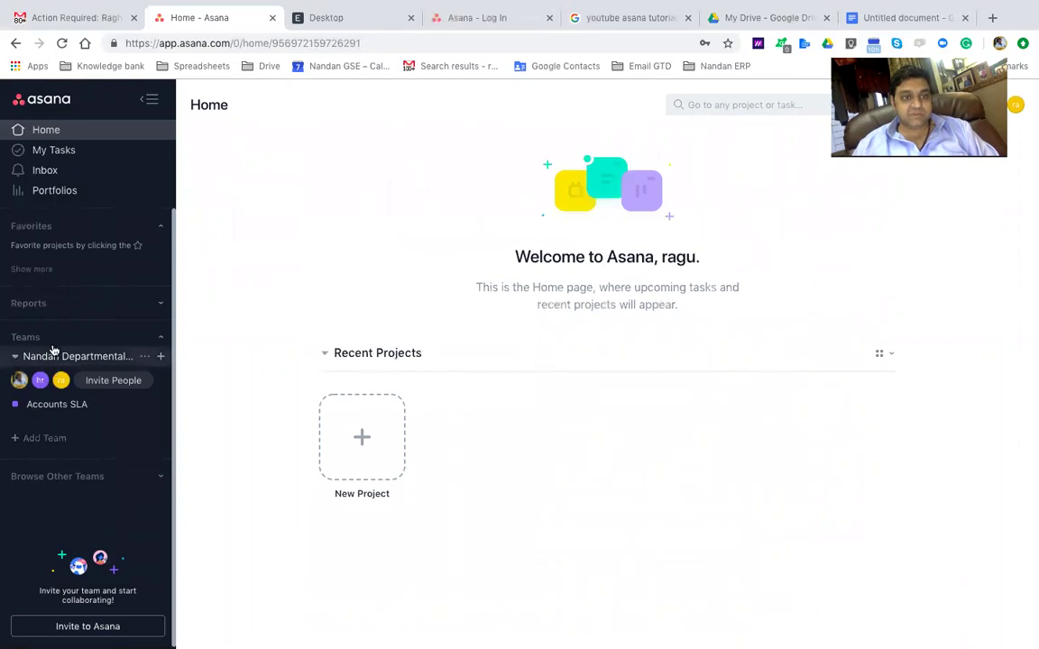
# Create a list-layout project named 'Launching to the Moon' in the team
pyautogui.click(26, 339)
pyautogui.click(33, 341)
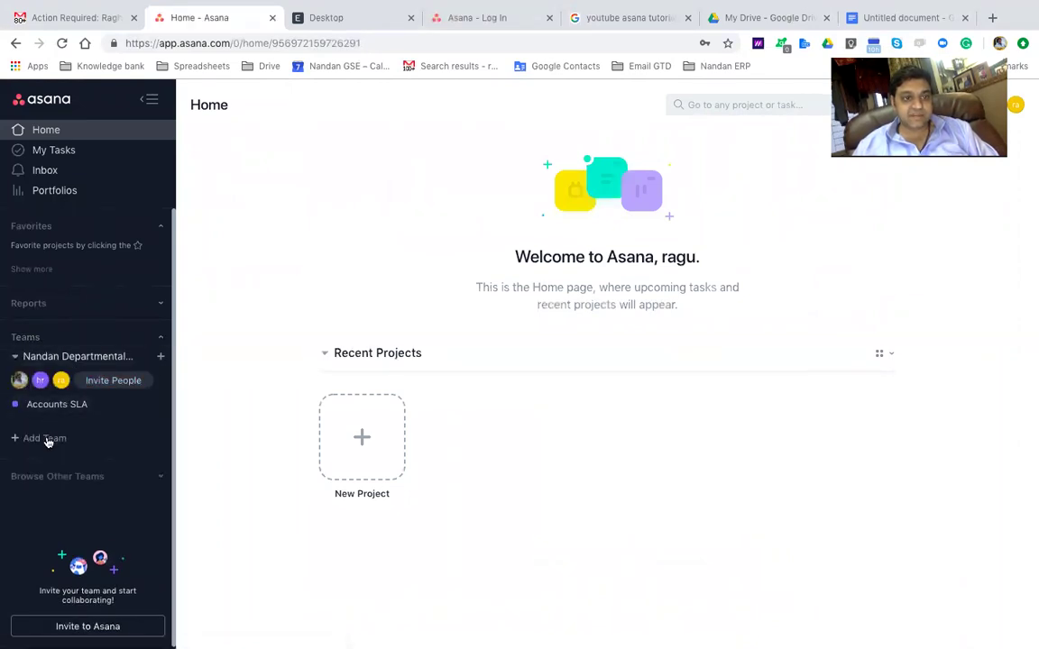
pyautogui.click(162, 358)
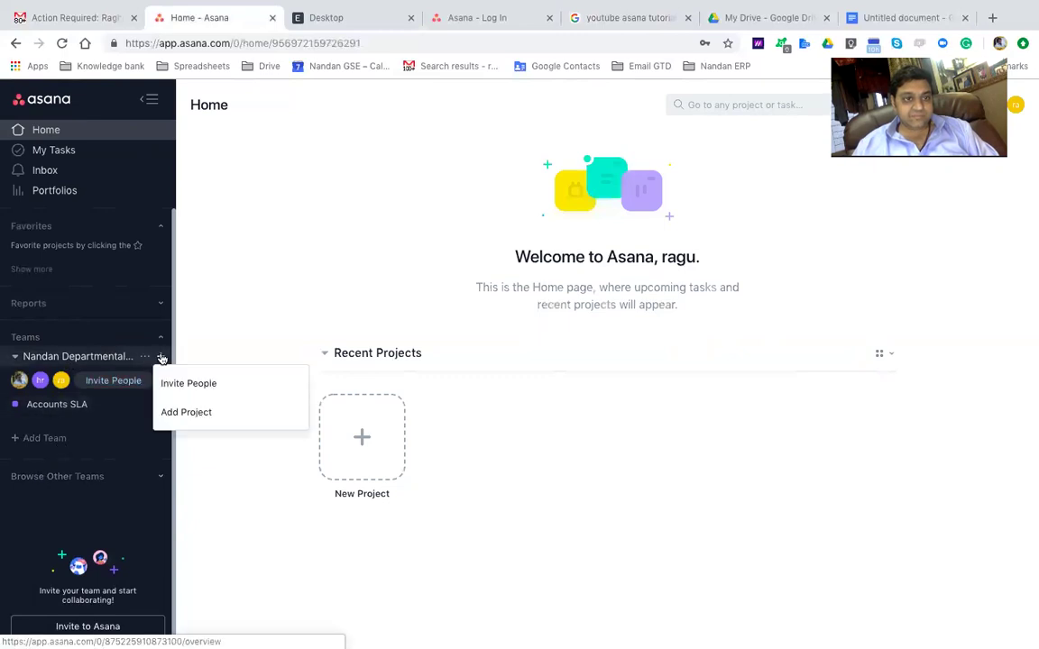
pyautogui.click(184, 414)
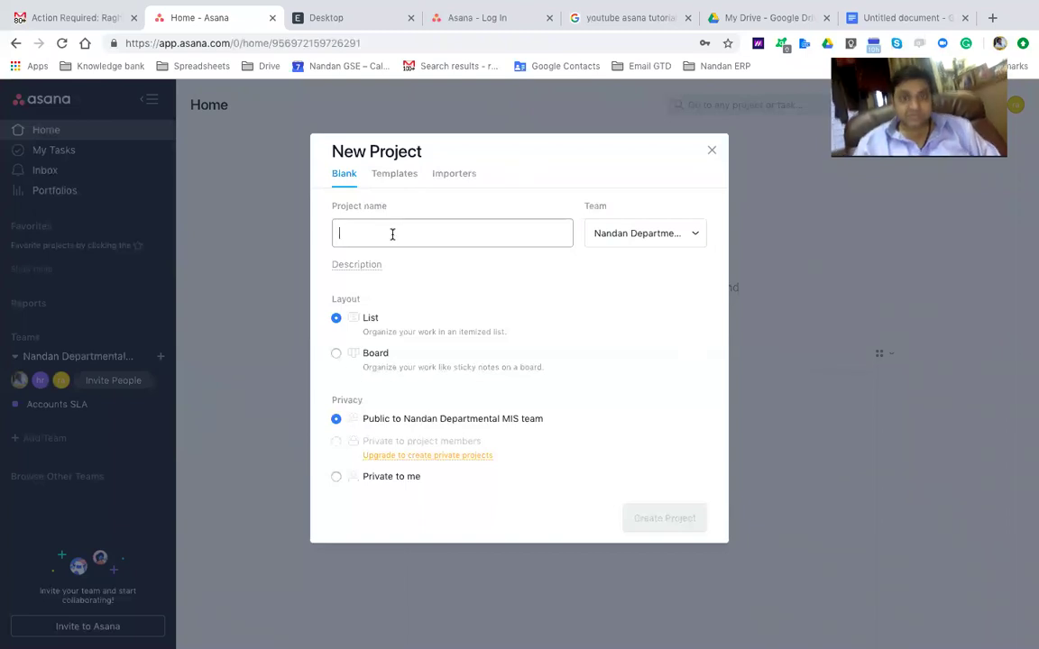
pyautogui.write('Launching to the Moon')
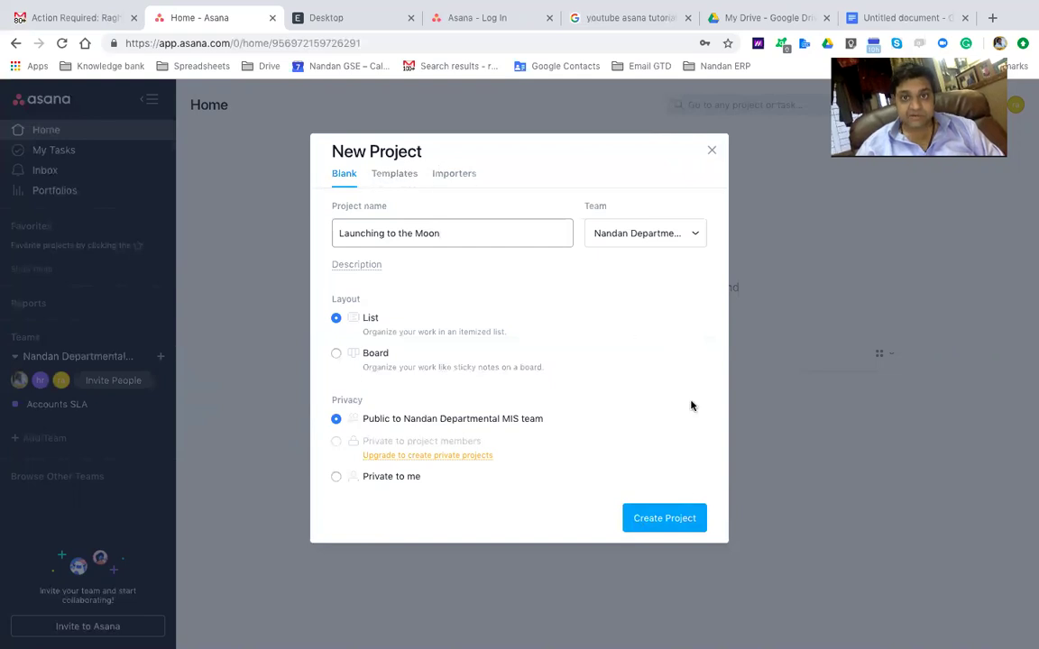
pyautogui.click(683, 517)
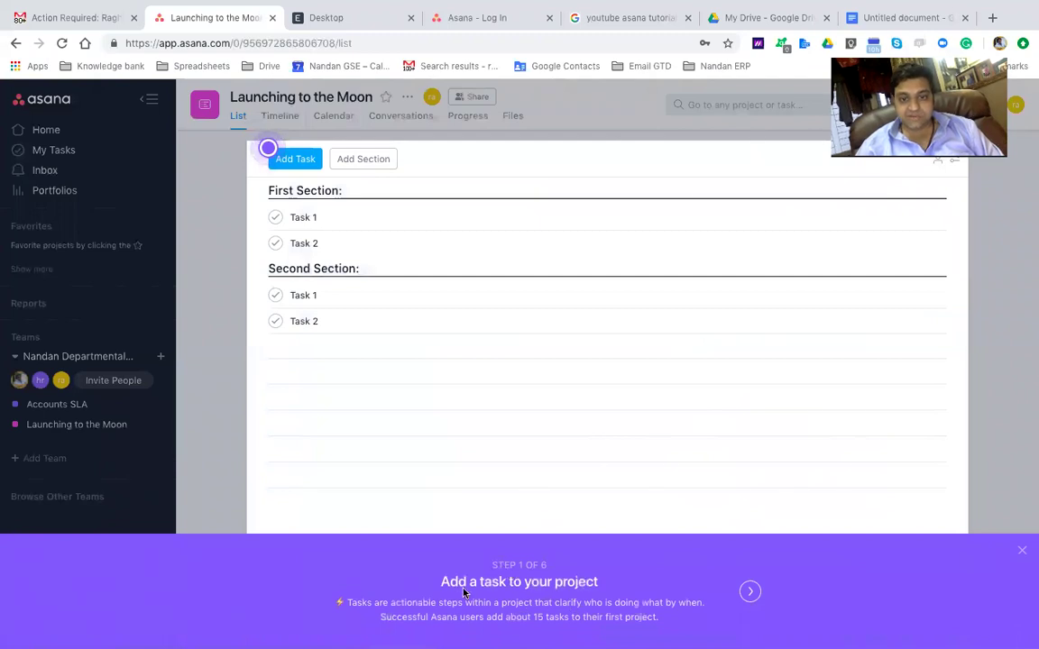
# Add Example Task to the project and go through the new-project tour until it closes
pyautogui.click(753, 592)
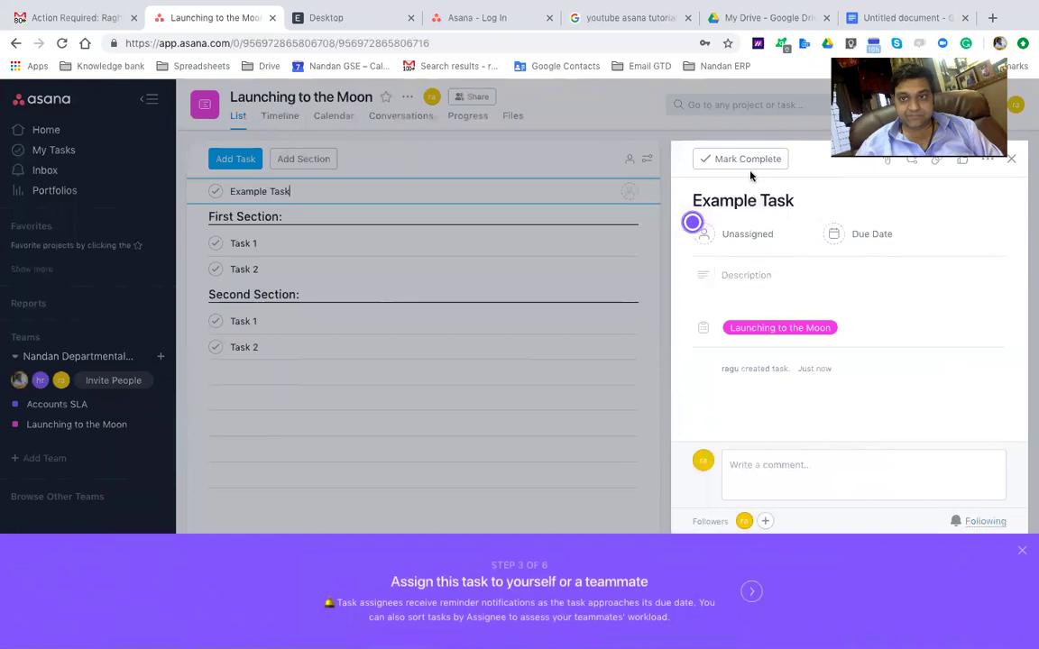
pyautogui.click(752, 593)
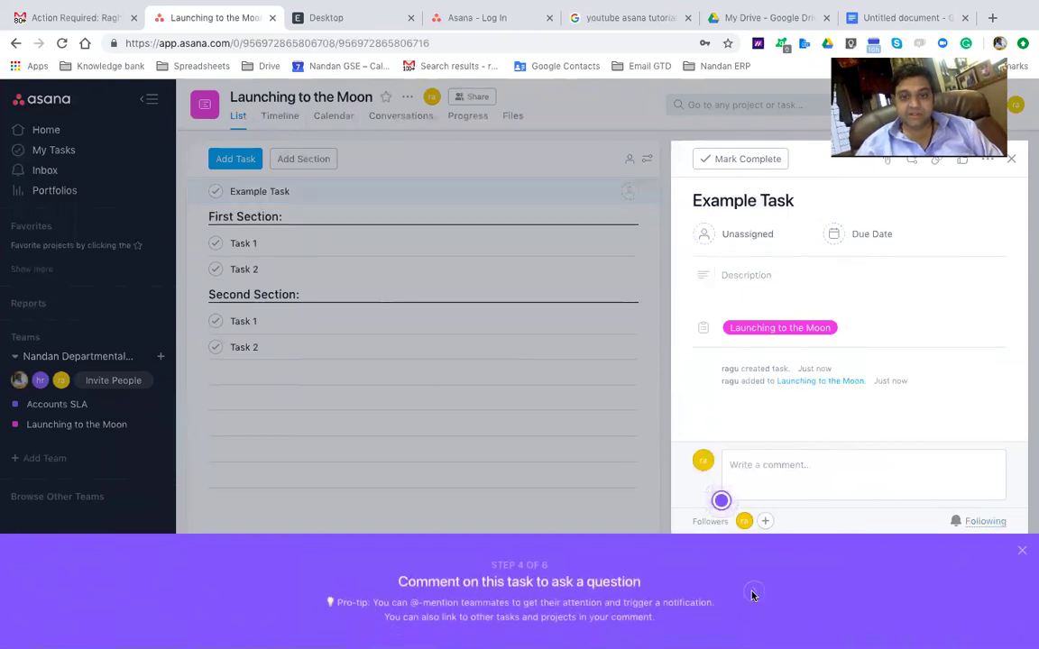
pyautogui.click(752, 592)
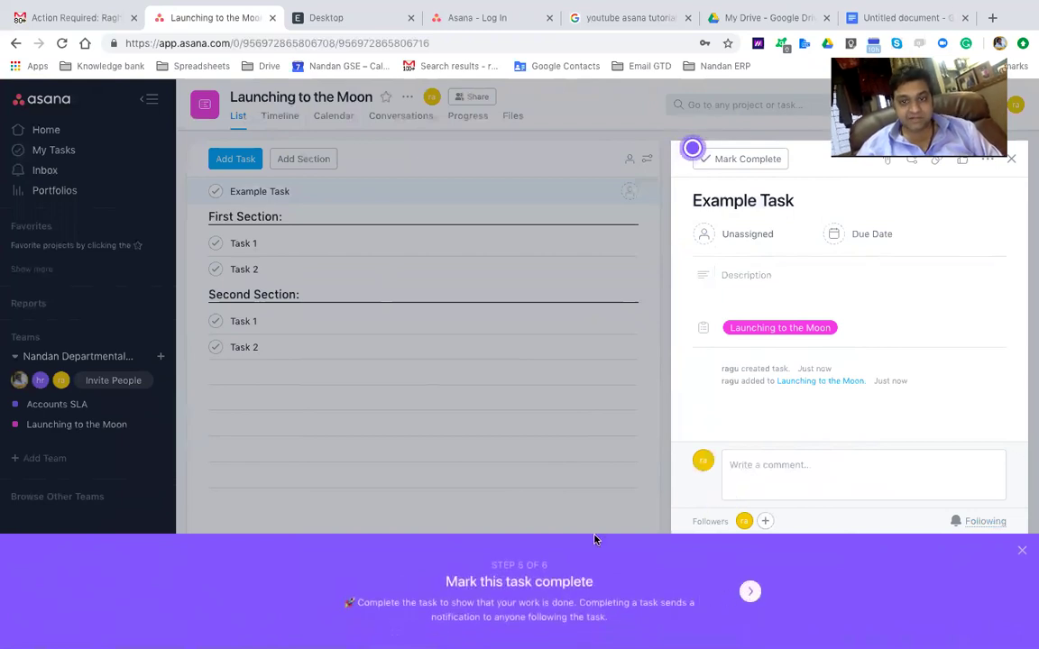
pyautogui.click(750, 592)
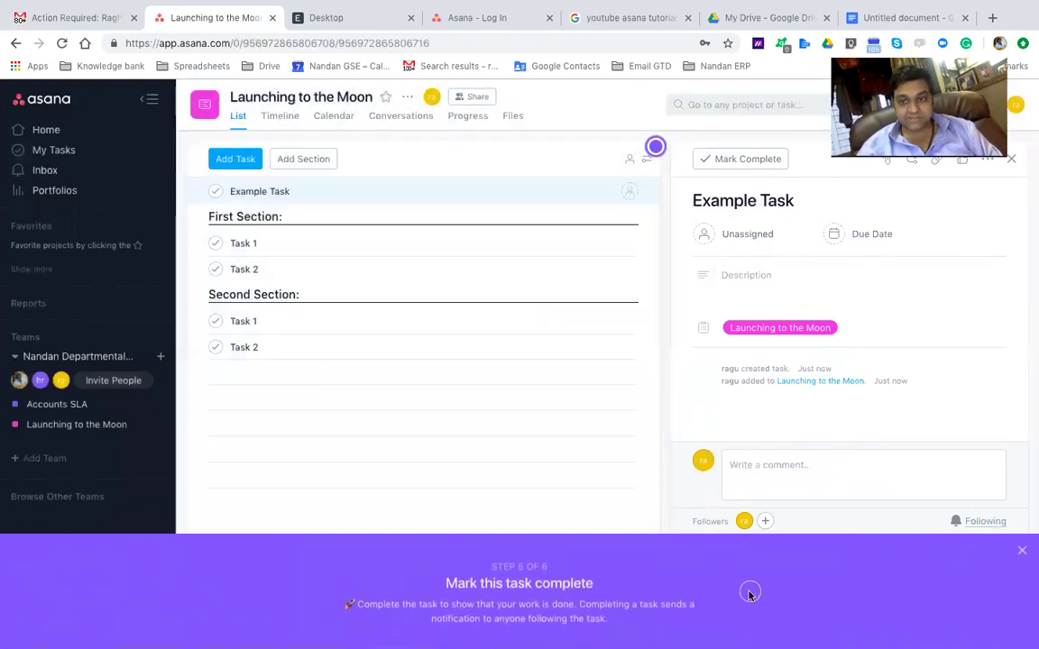
pyautogui.click(1021, 550)
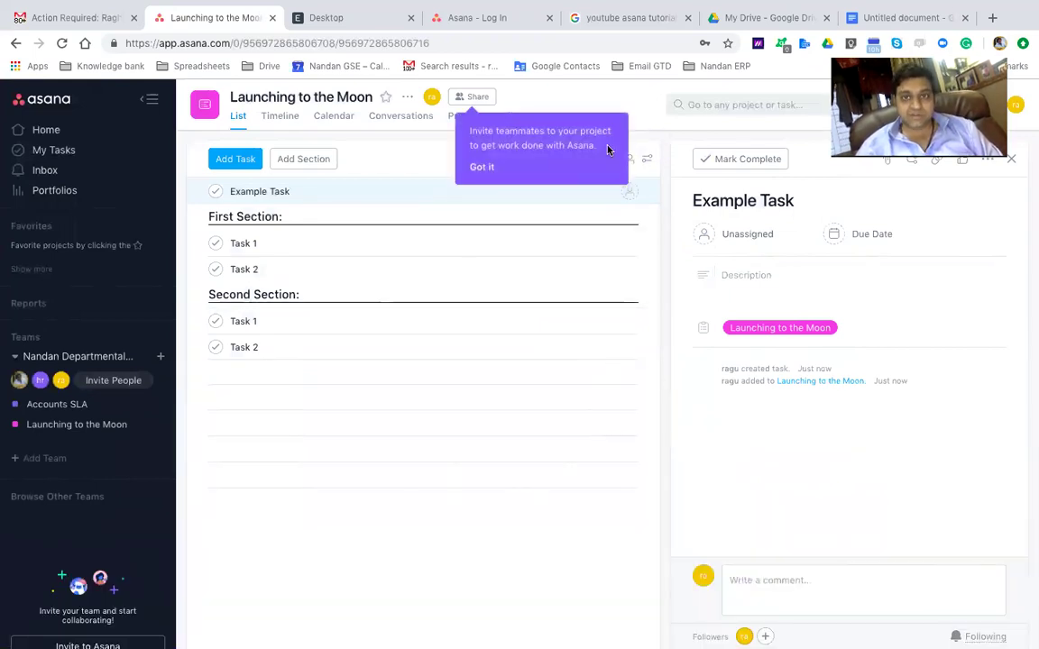
# Dismiss the invite-teammates hint and mark Example Task complete so it leaves the list
pyautogui.click(480, 167)
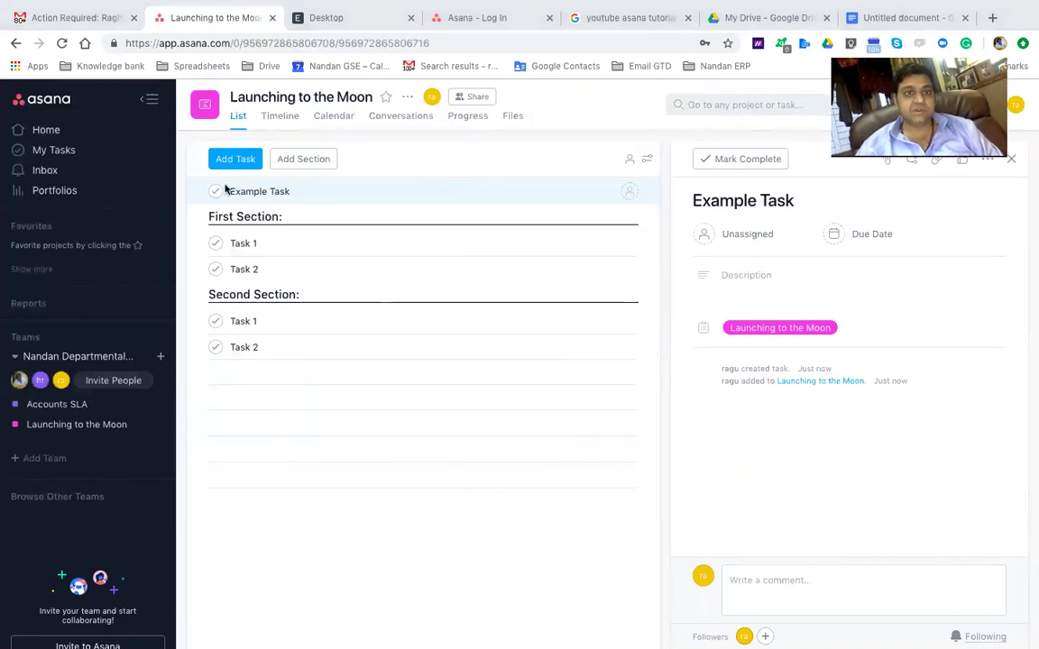
pyautogui.click(301, 191)
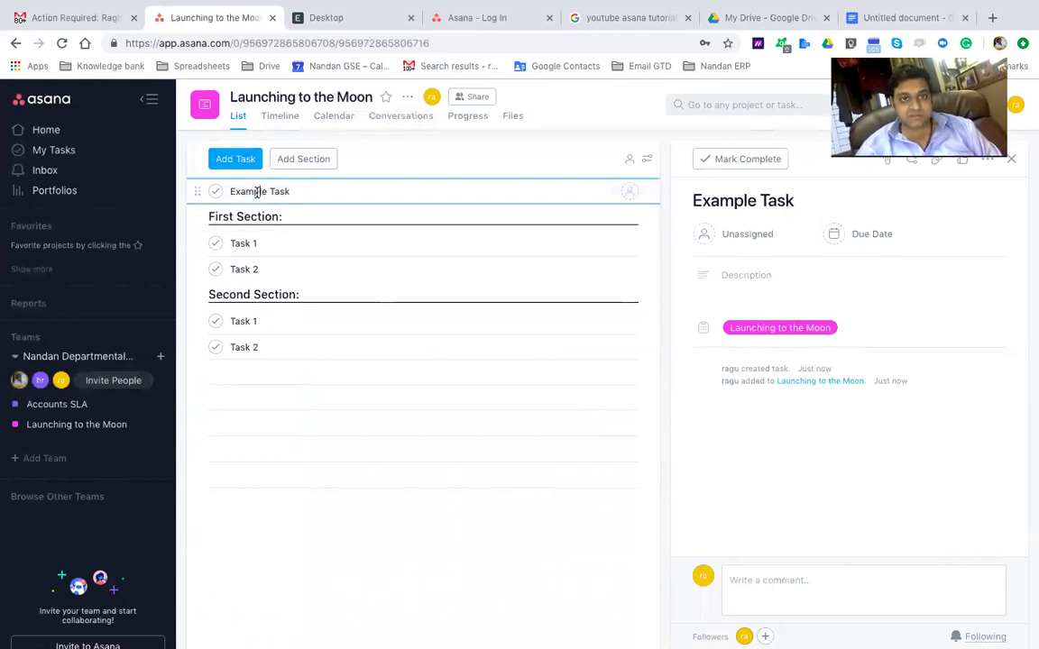
pyautogui.click(216, 195)
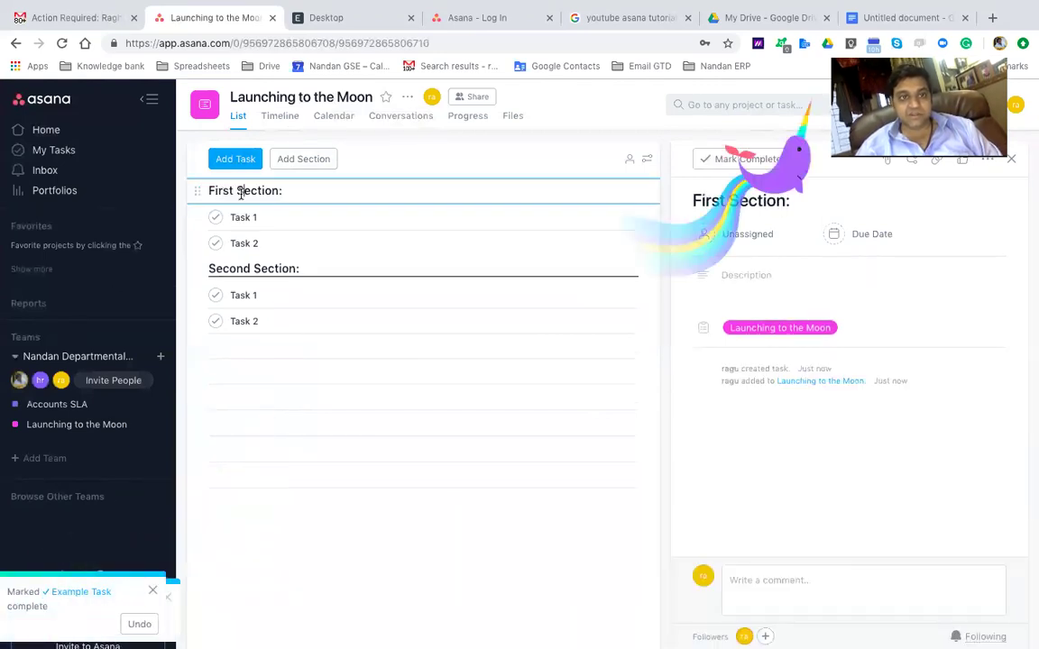
# Mark all six sample rows from First Section to Task 2 complete, then add a blank task
pyautogui.keyDown('shift'); pyautogui.click(227, 326); pyautogui.keyUp('shift')
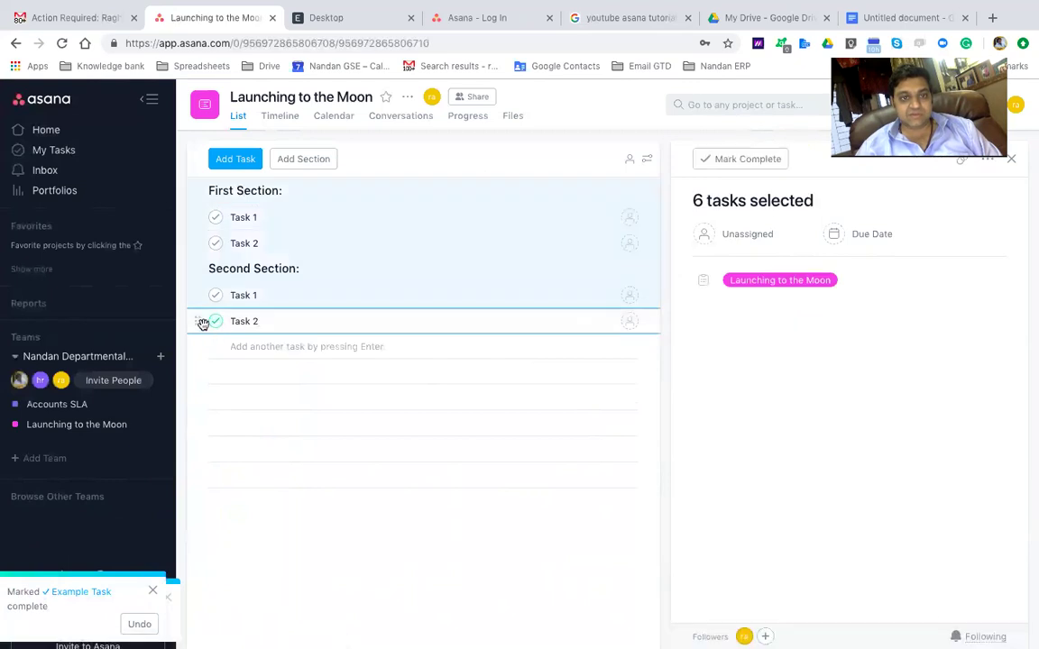
pyautogui.click(217, 325)
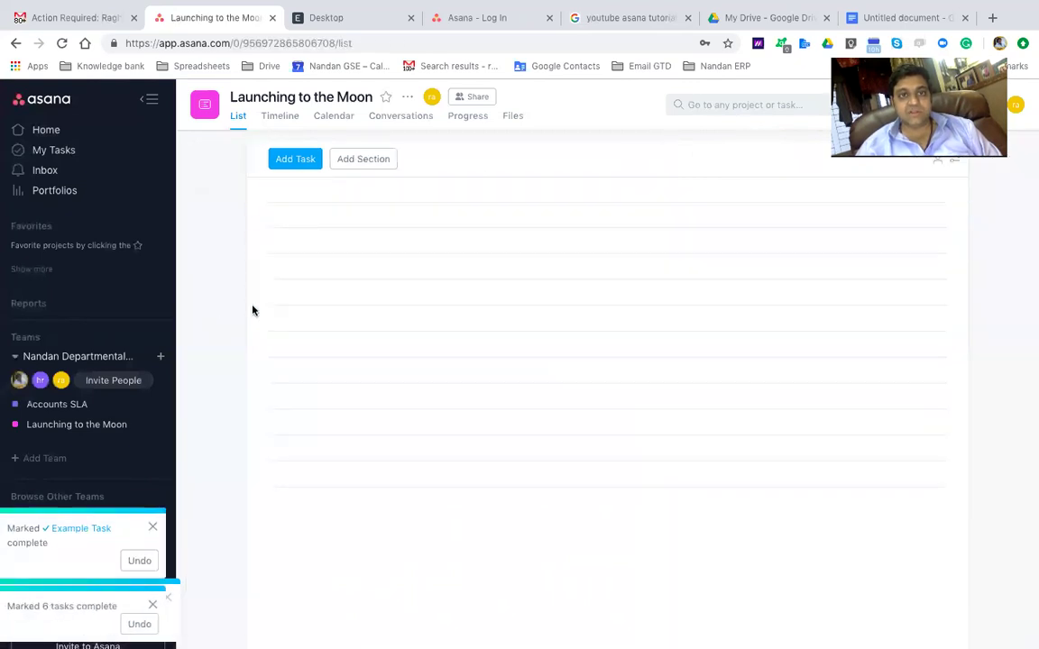
pyautogui.click(338, 199)
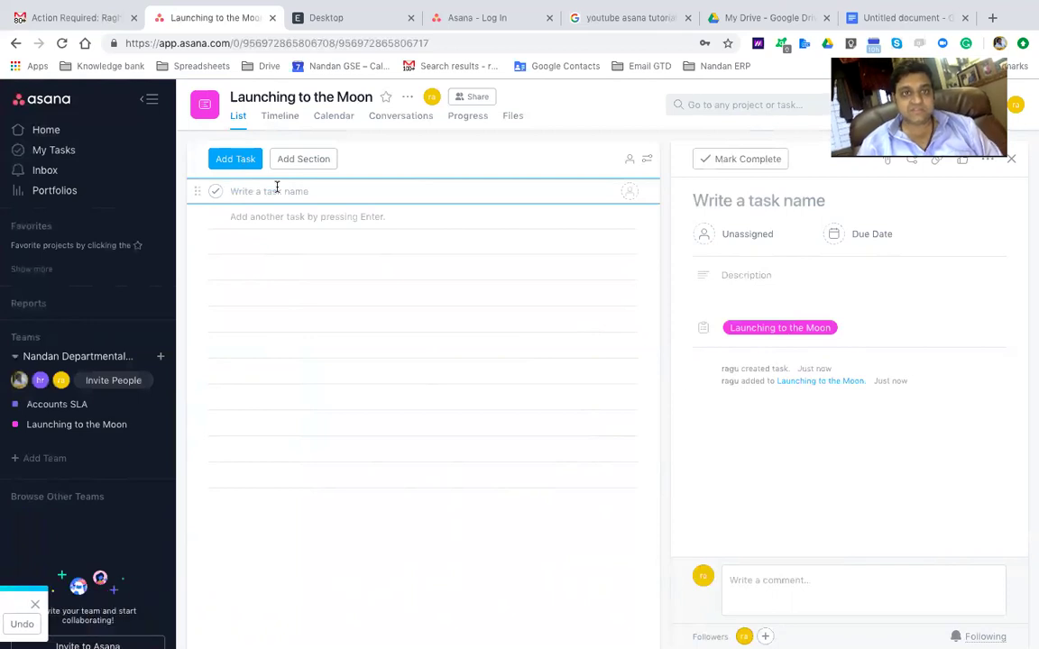
# Add a DESIGN CALCULATIONS section with tasks Calculate velocity, Design rocket and Learn the trajectory
pyautogui.click(303, 158)
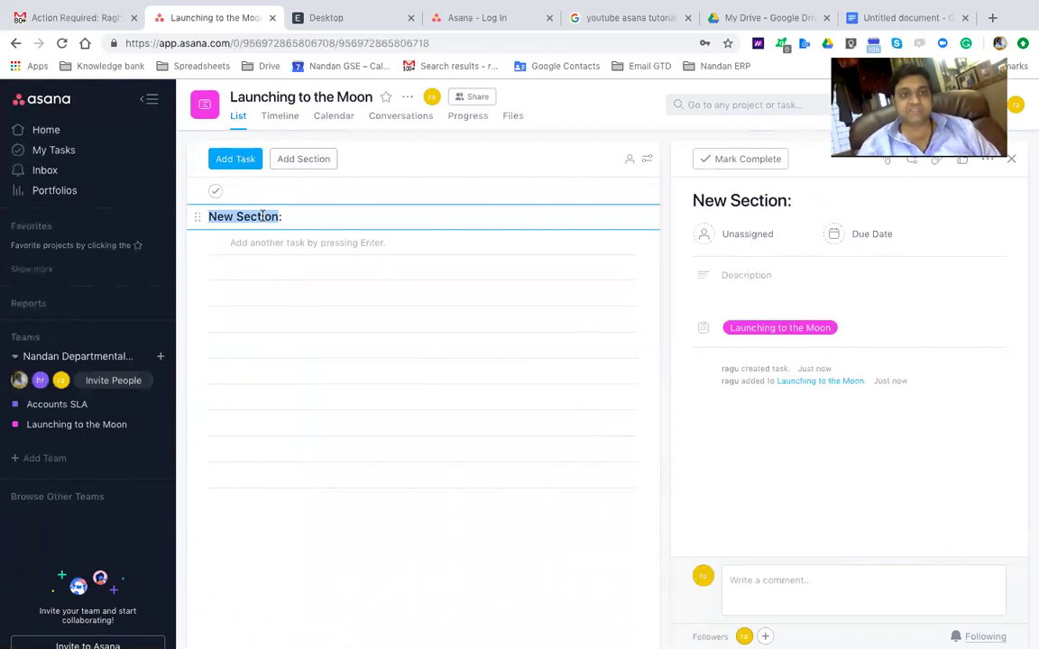
pyautogui.write('DESIGN CAL')
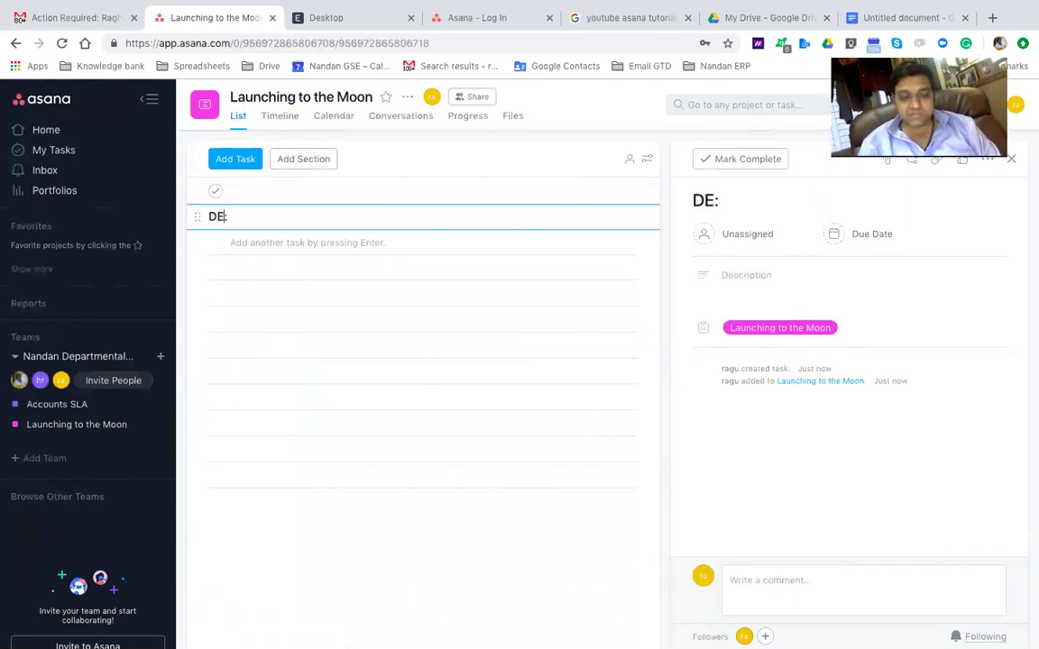
pyautogui.write('CULATIONS')
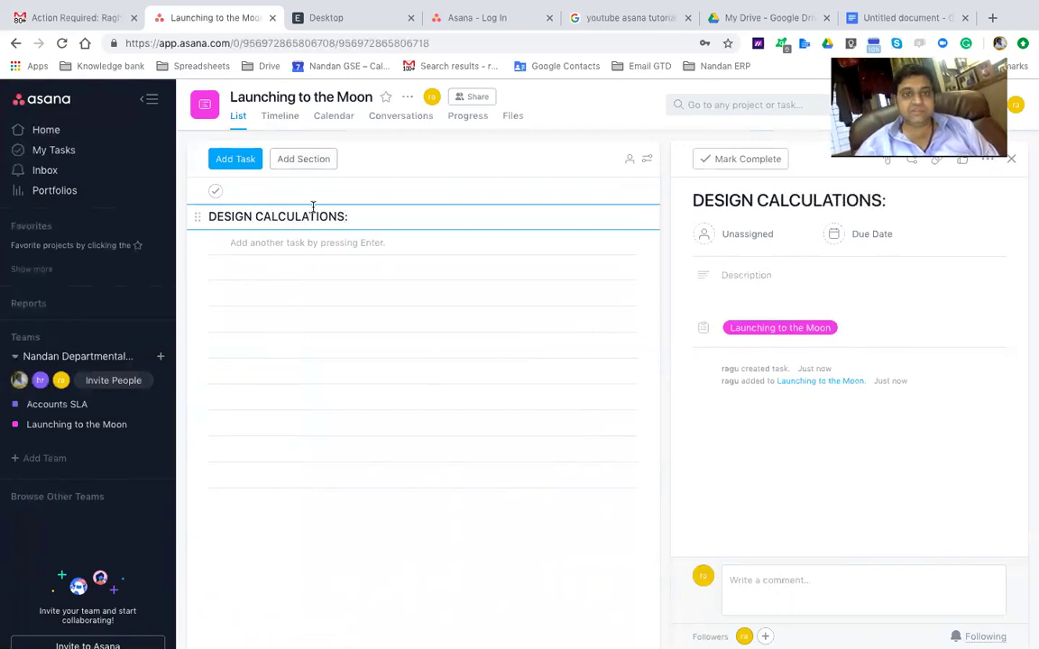
pyautogui.click(272, 244)
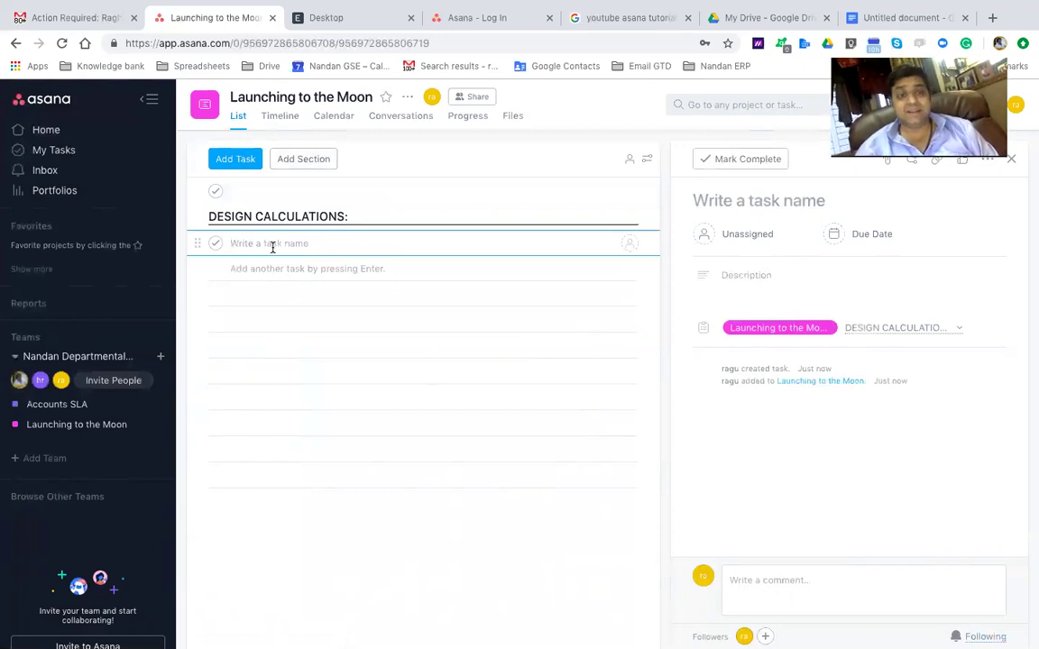
pyautogui.write('Cal')
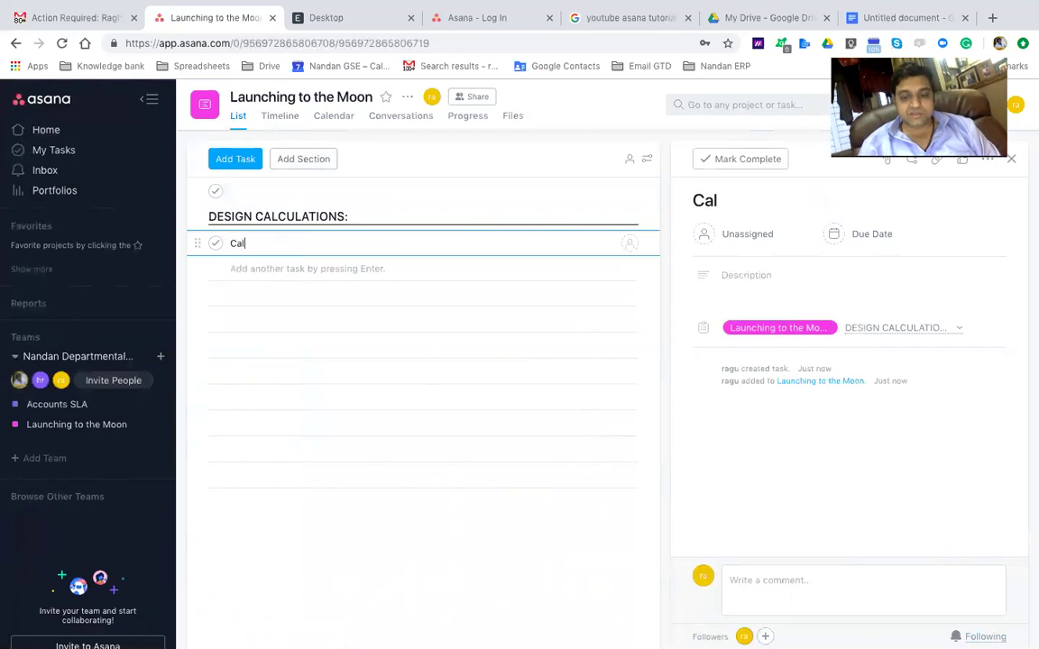
pyautogui.write('culate velocity')
pyautogui.press('Return')
pyautogui.write('Design rocket')
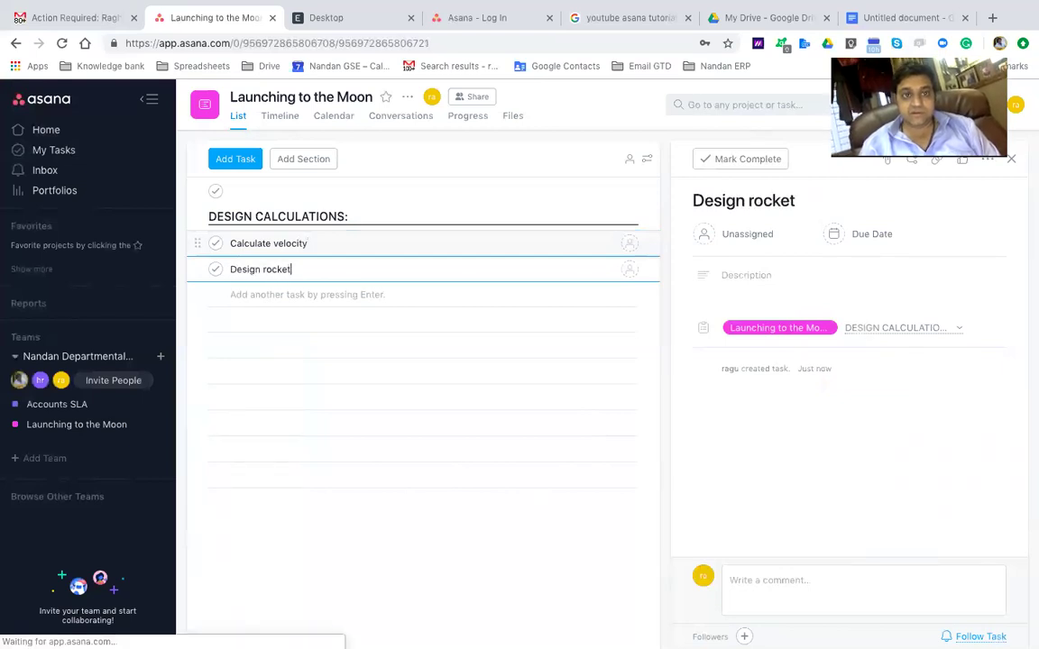
pyautogui.press('Return')
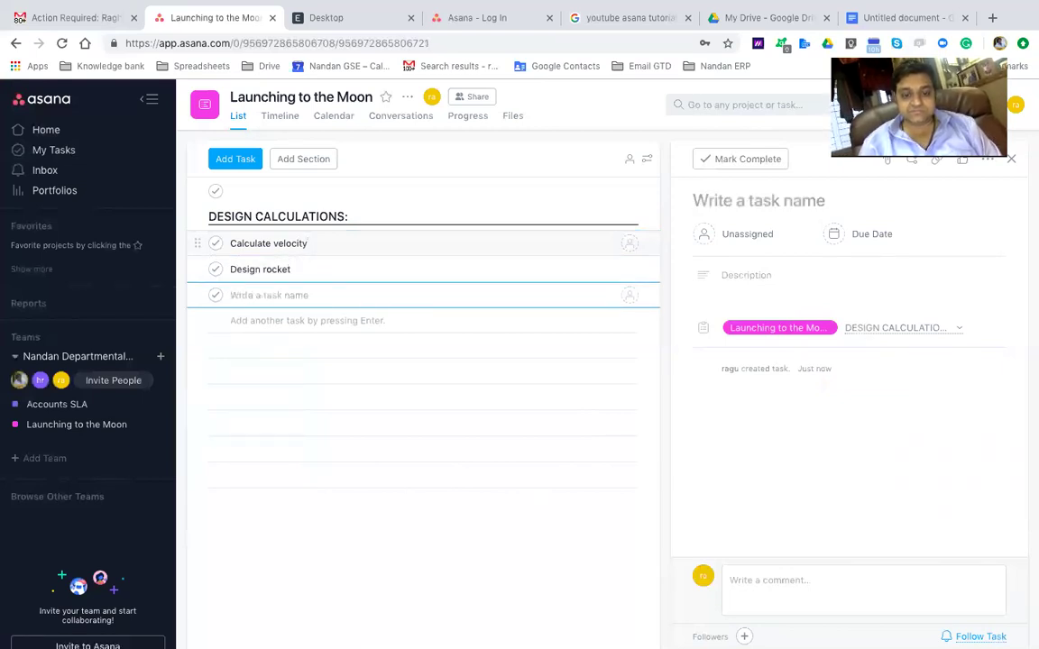
pyautogui.write('Learn the t')
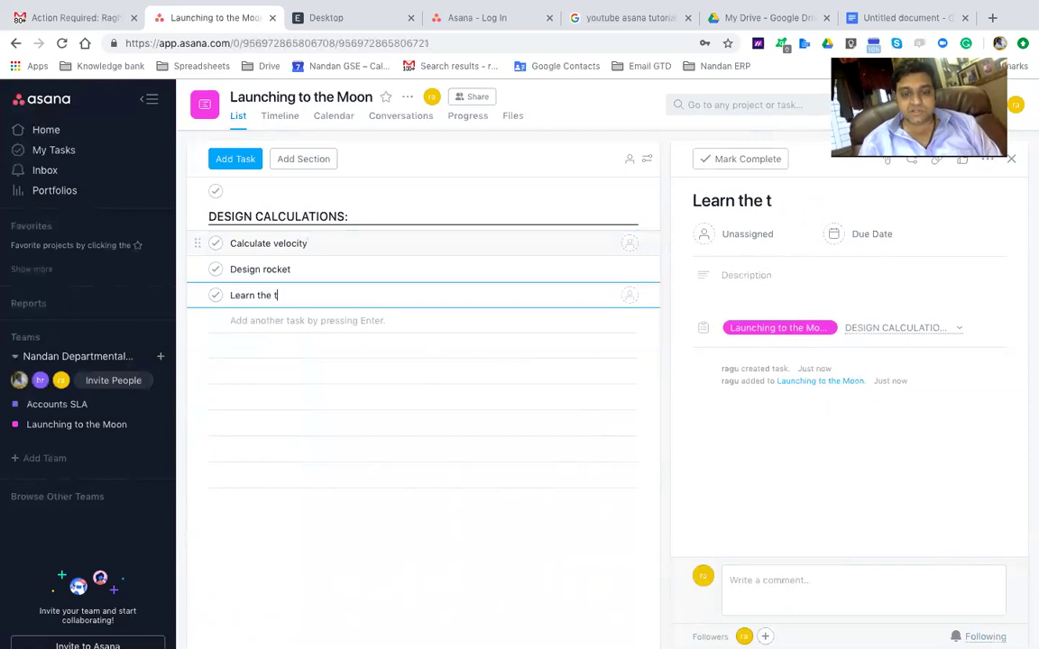
pyautogui.write('rajectory')
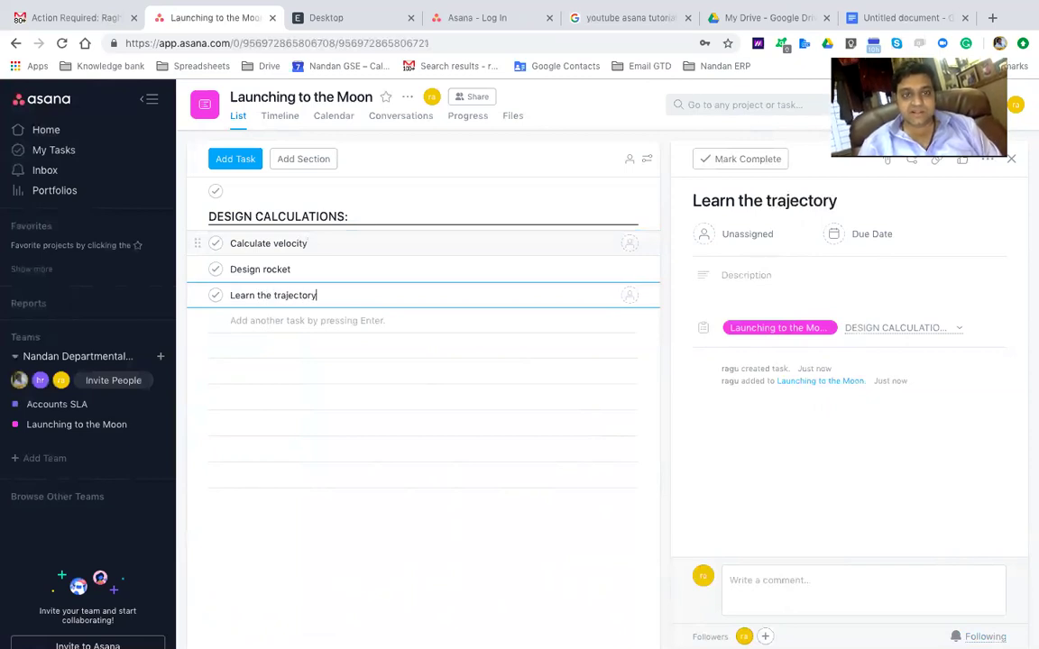
pyautogui.press('Return')
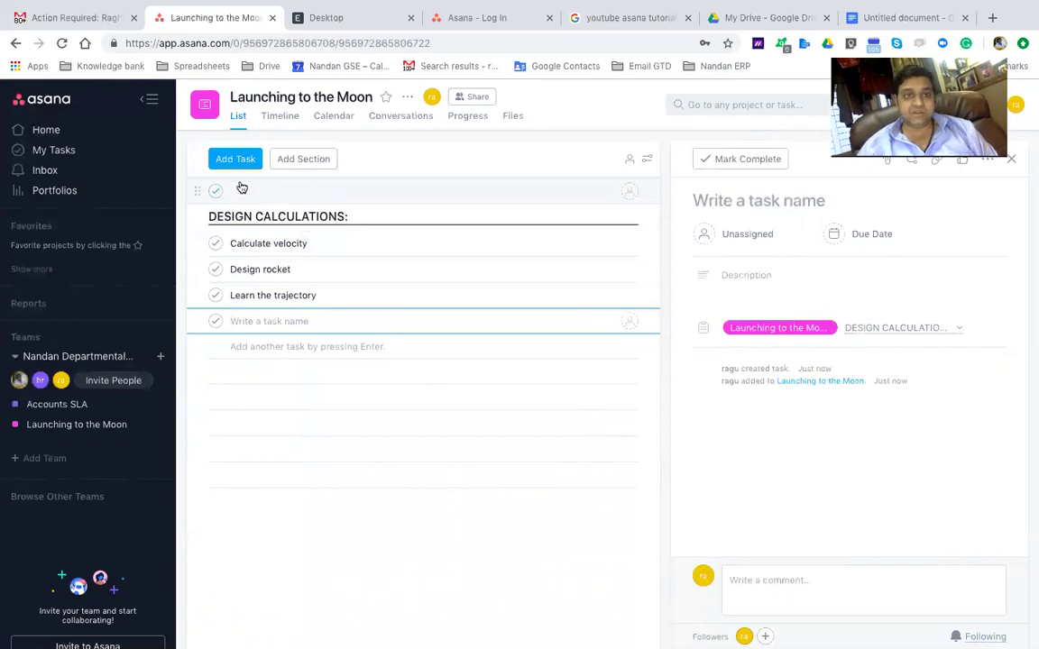
# Remove the empty top task and name a new row 'PROTOTYING:'
pyautogui.click(216, 192)
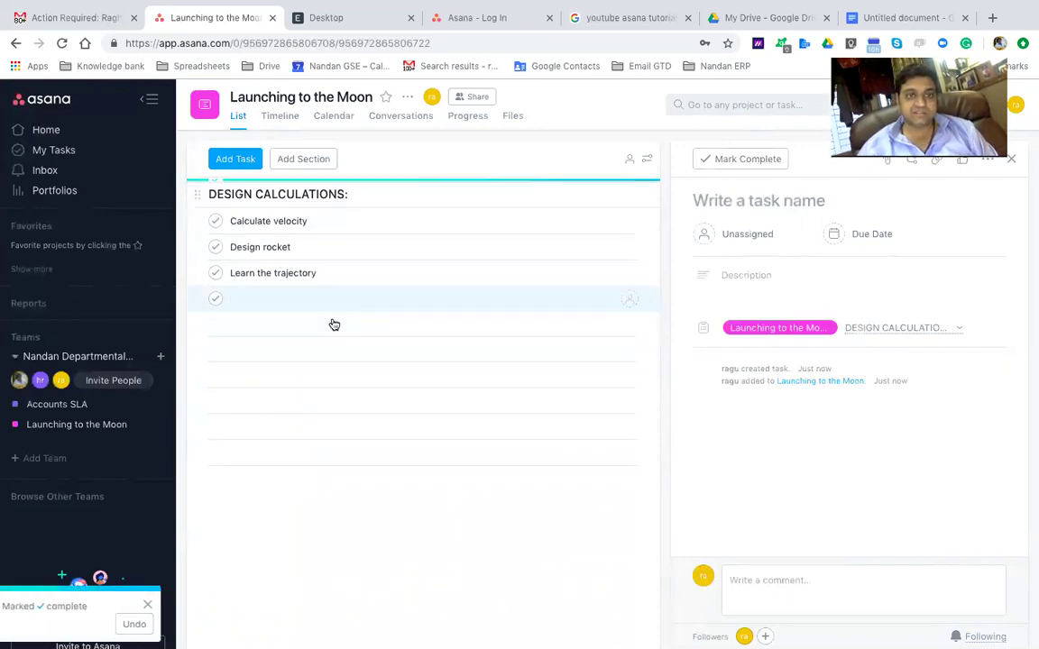
pyautogui.click(255, 293)
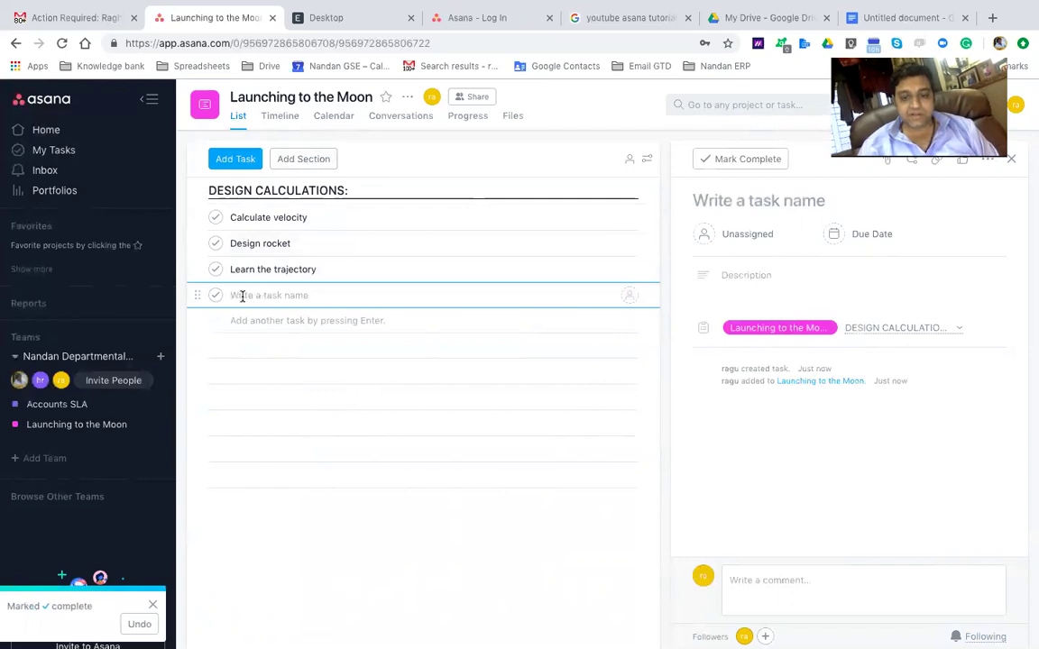
pyautogui.write('PROTO')
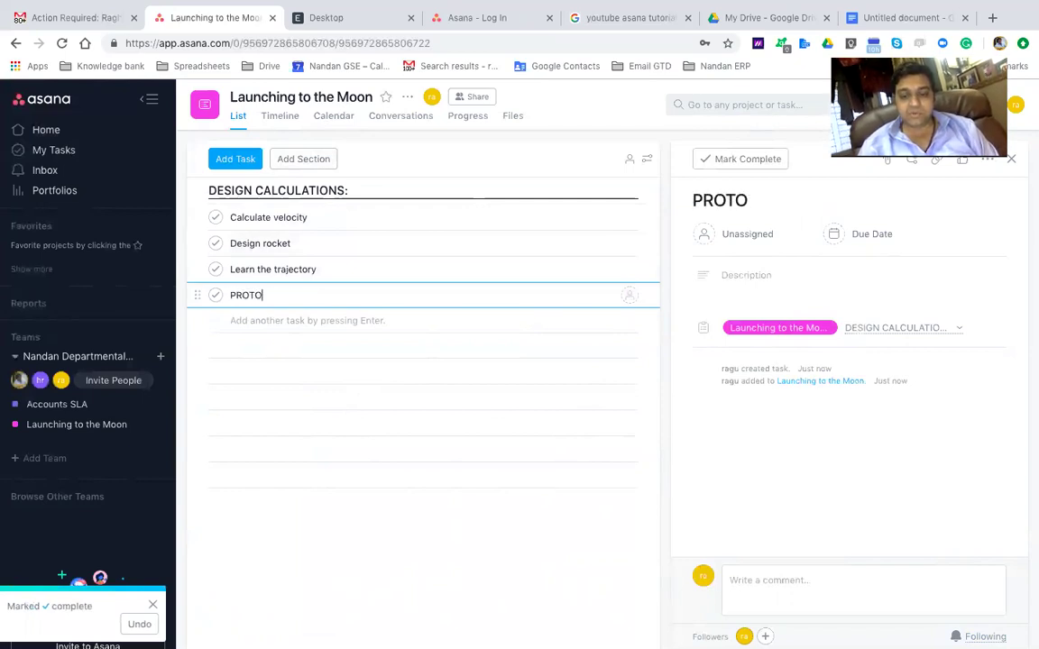
pyautogui.write('TYING')
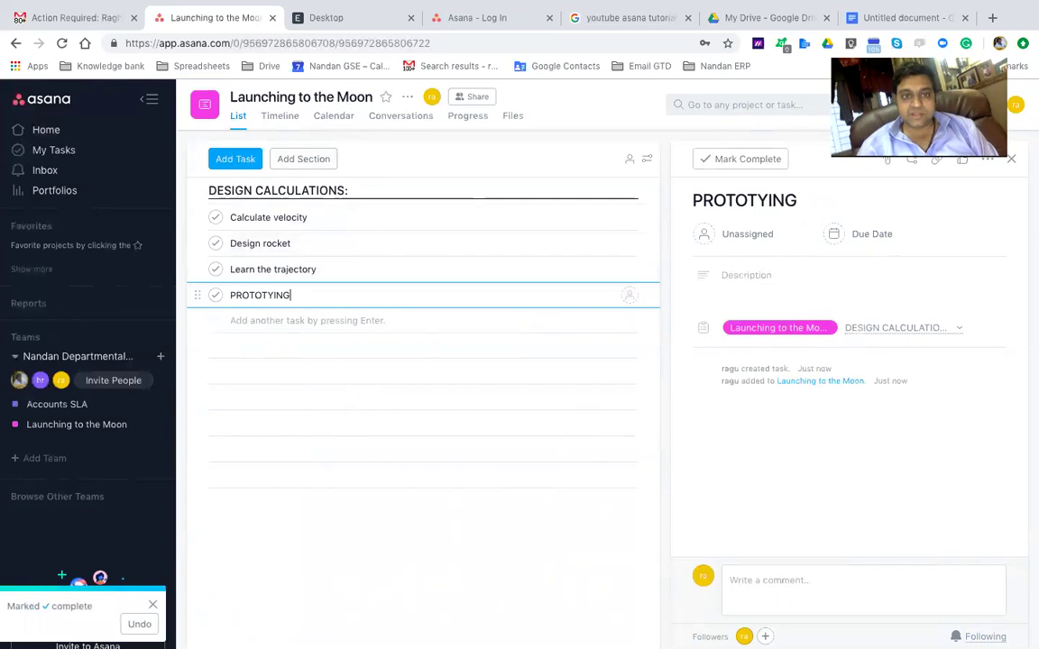
pyautogui.write(':')
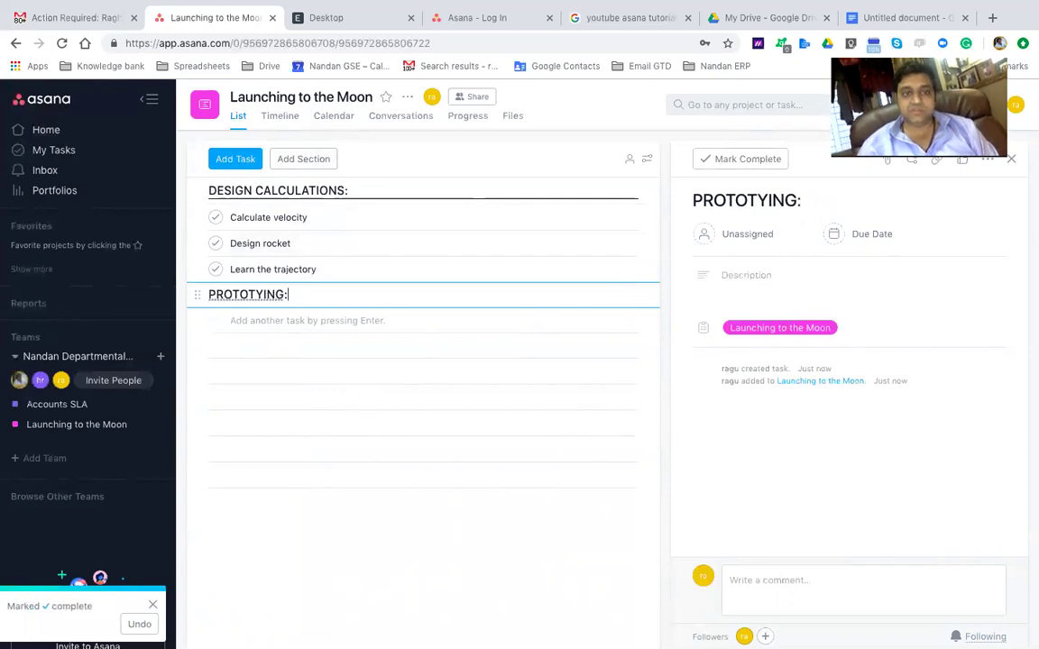
# Make PROTOTYING: a section holding Make the mockup in thermocol, Make the ABC, and Order the materials requeired
pyautogui.press('Return')
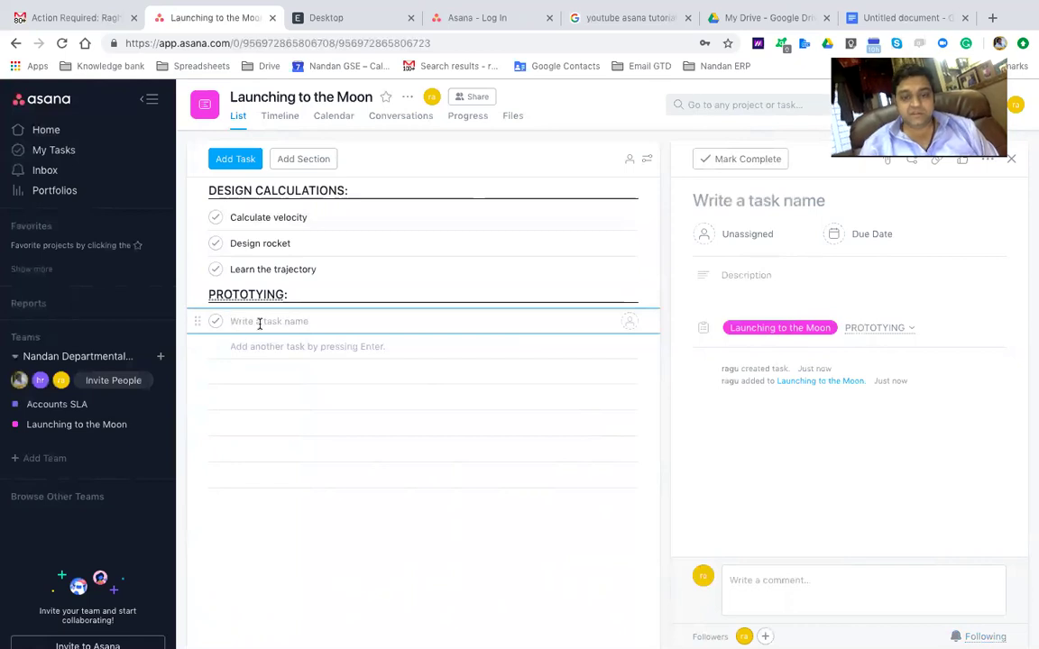
pyautogui.write('Make the mo')
pyautogui.press('BackSpace')
pyautogui.write('mockup in ')
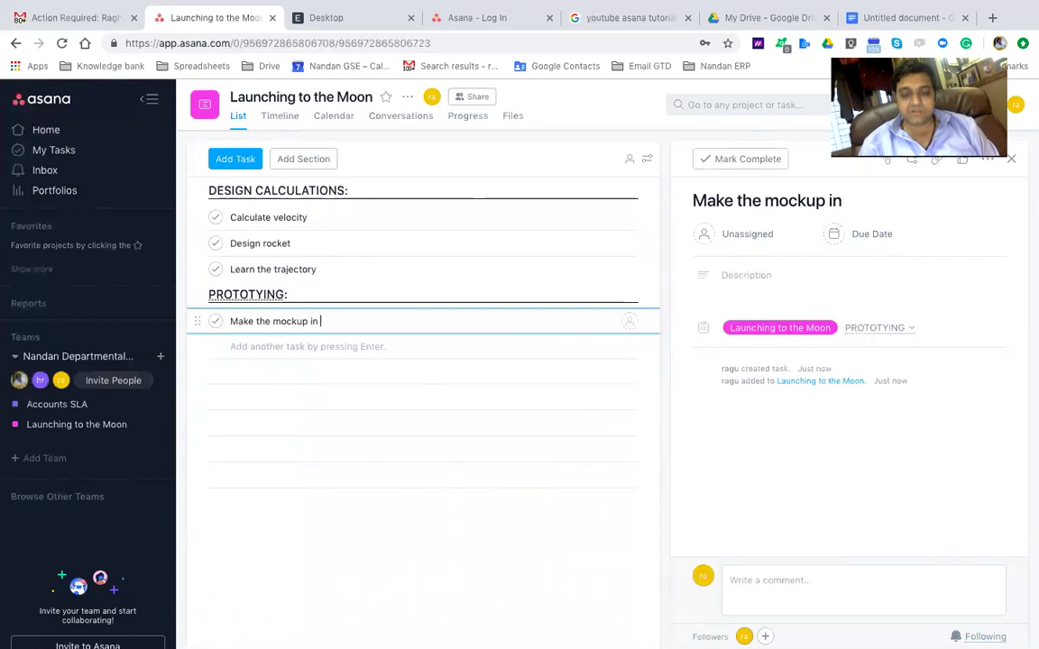
pyautogui.write('thermocol')
pyautogui.press('Return')
pyautogui.write('Ma')
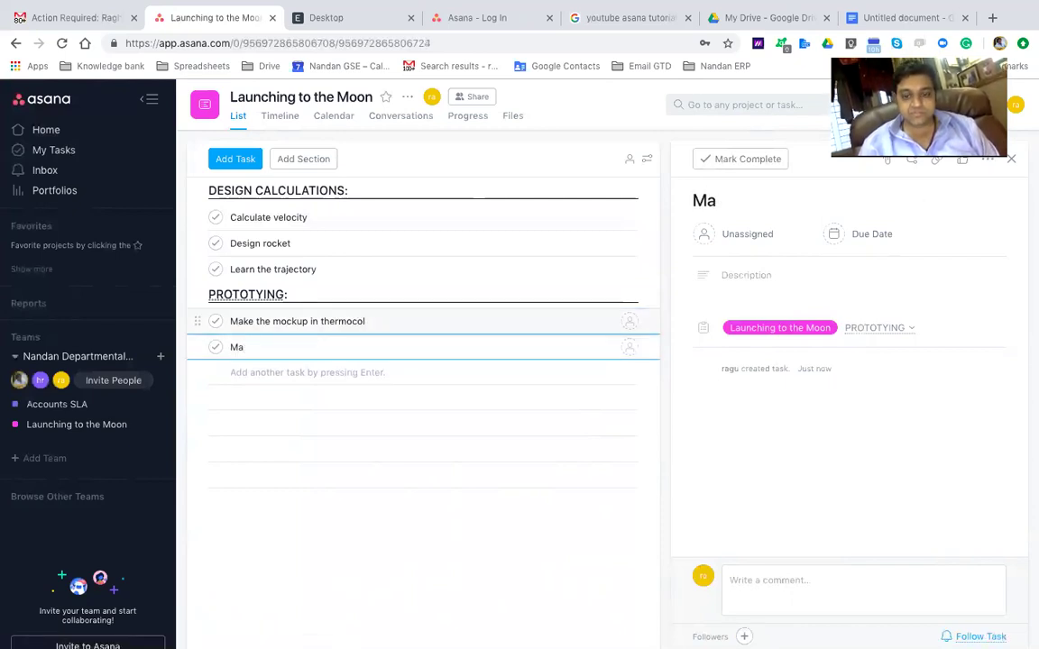
pyautogui.write('ke the ABC')
pyautogui.press('Return')
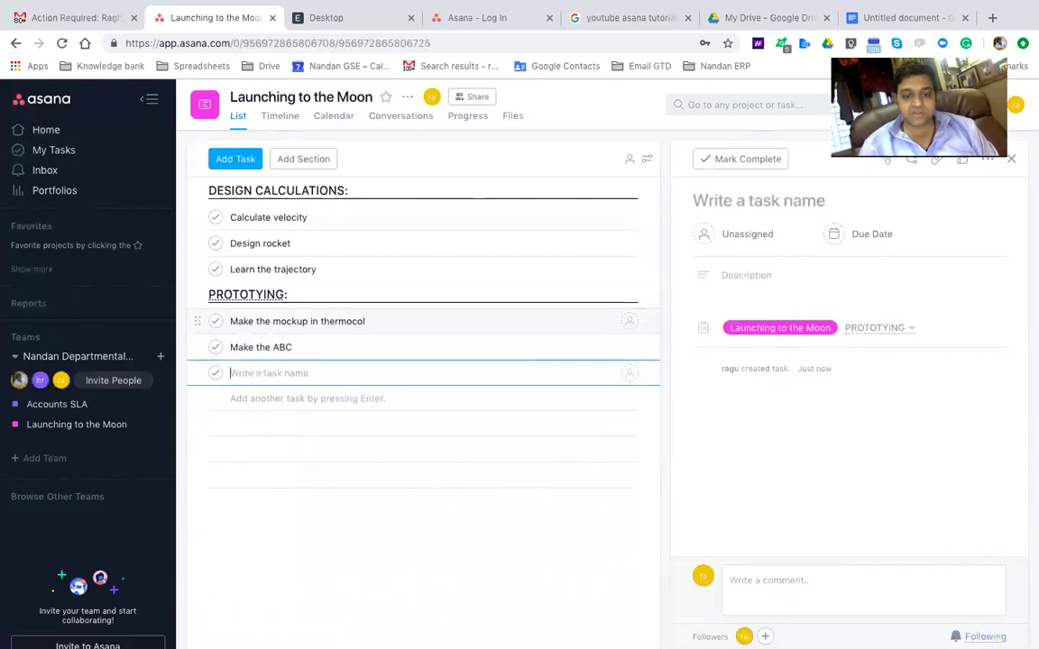
pyautogui.write('O')
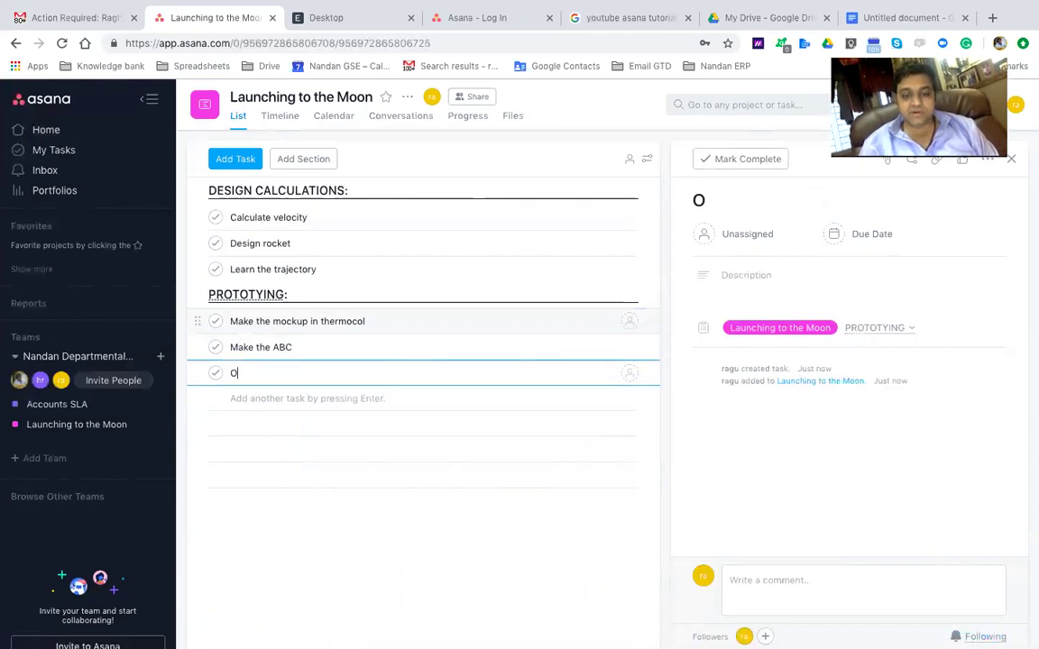
pyautogui.write('rder the mater')
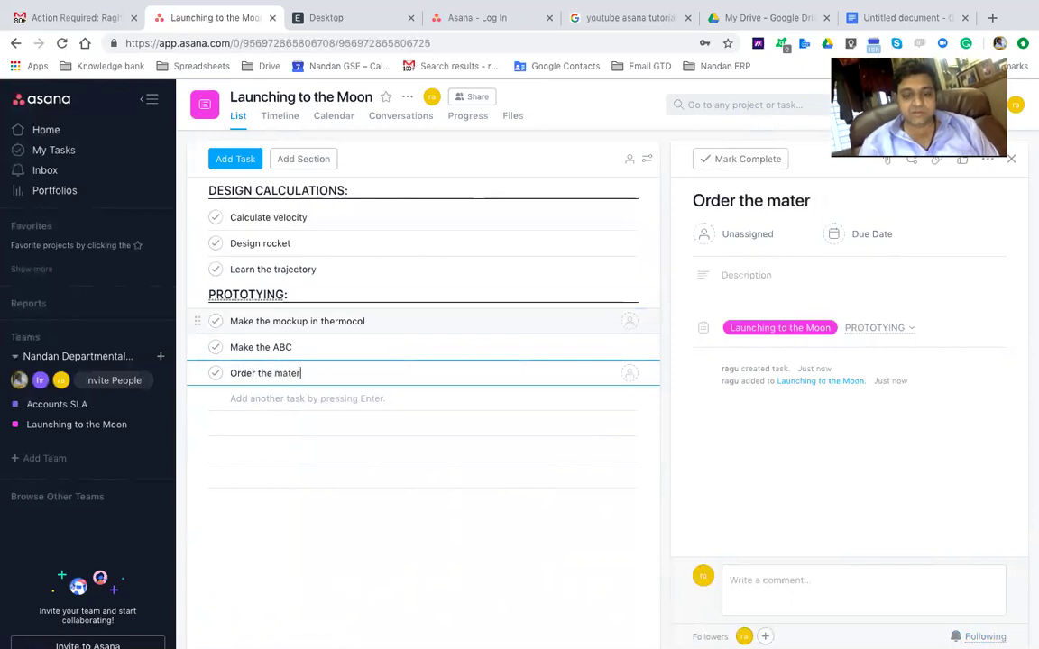
pyautogui.write('ials requeired')
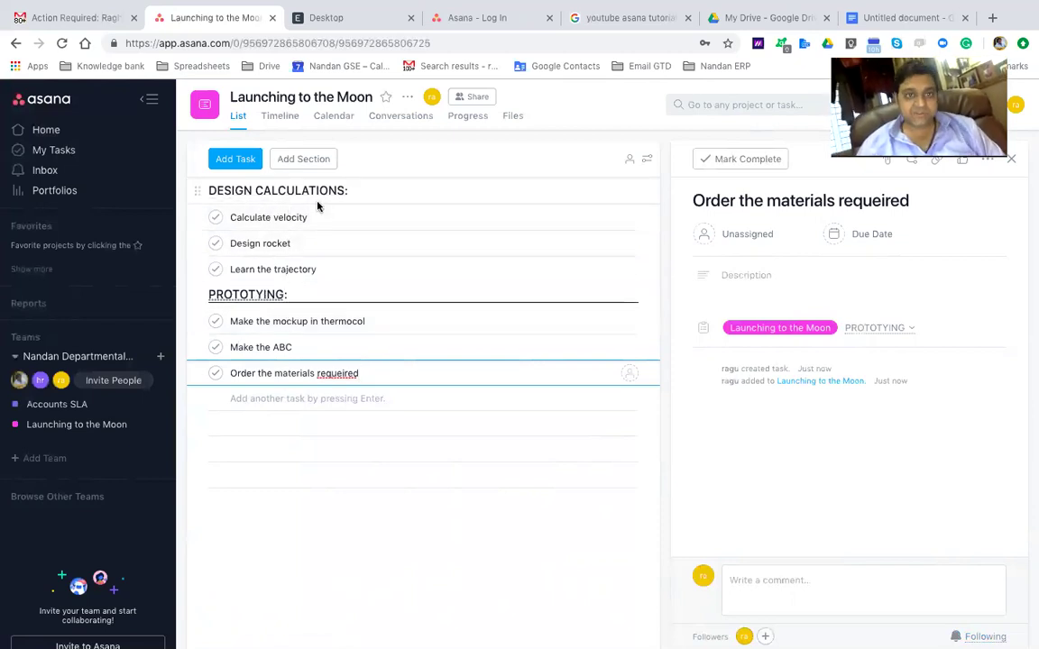
pyautogui.click(294, 214)
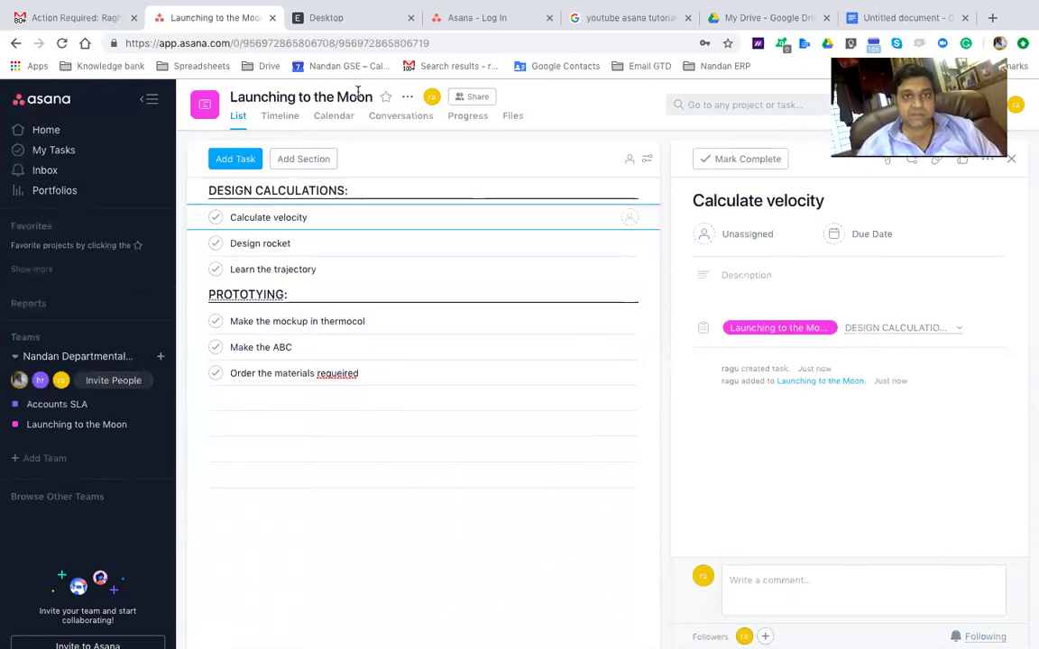
# Save the project's name and description unchanged, then open Launching to the Moon's Share settings
pyautogui.click(408, 98)
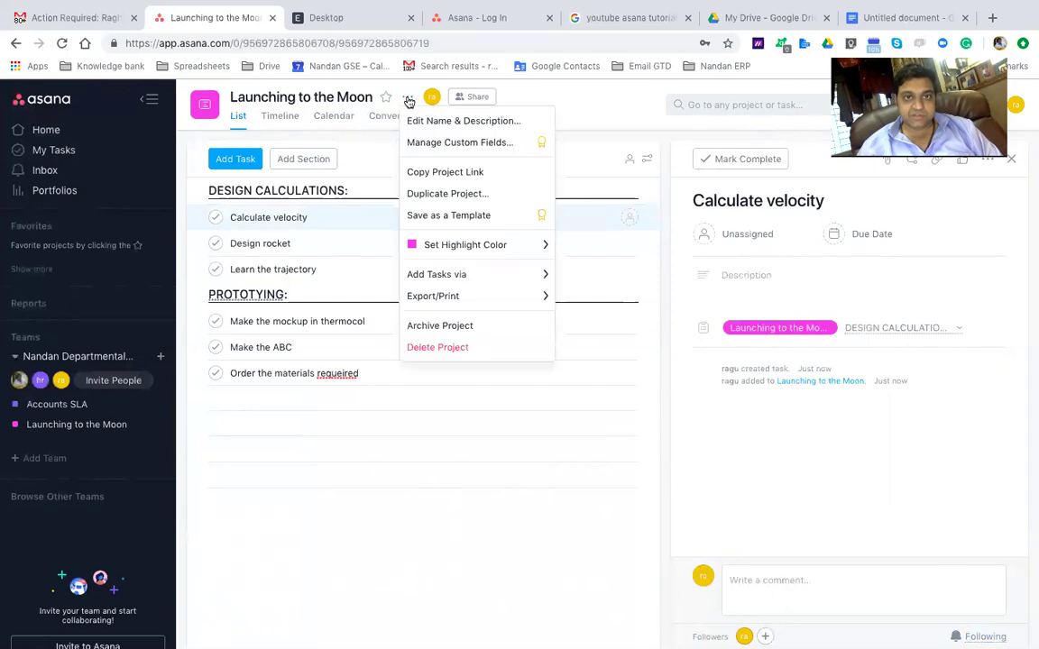
pyautogui.click(420, 121)
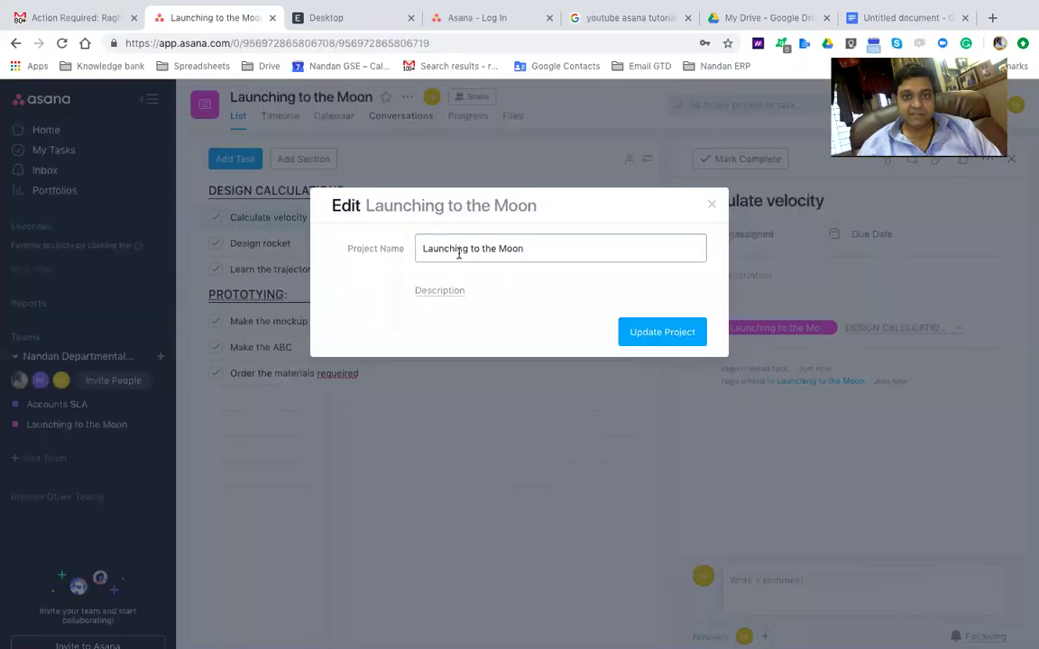
pyautogui.click(446, 294)
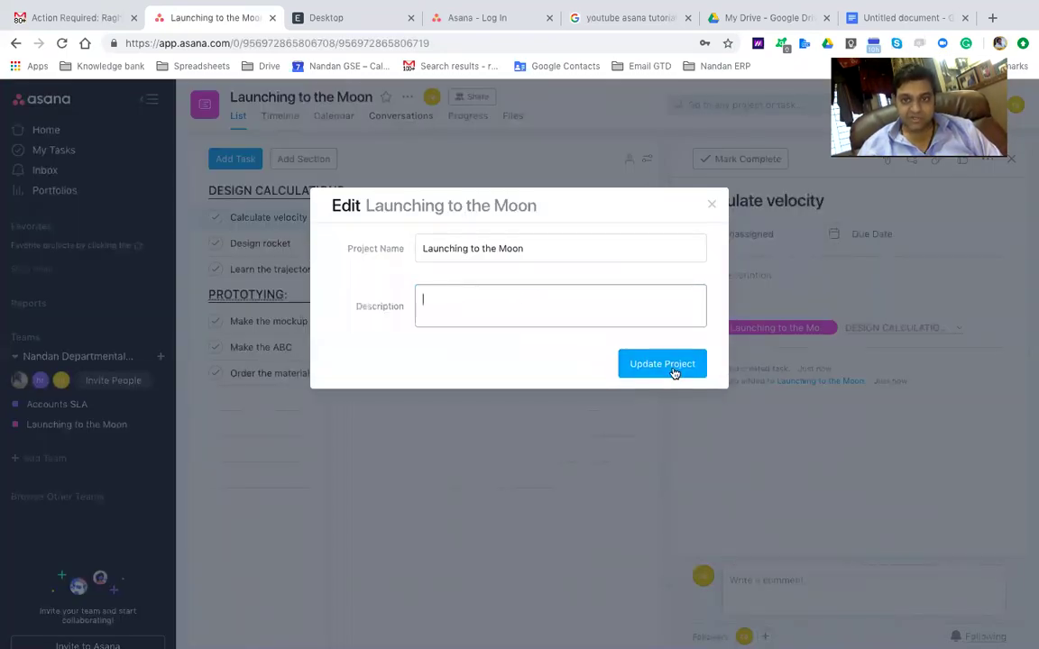
pyautogui.click(667, 365)
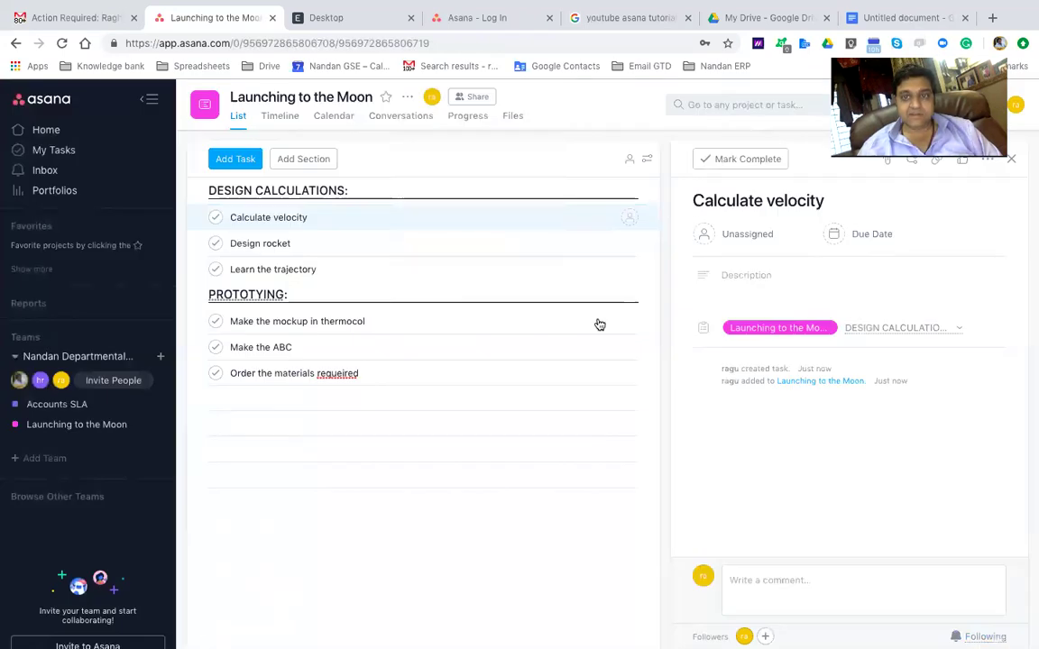
pyautogui.click(407, 97)
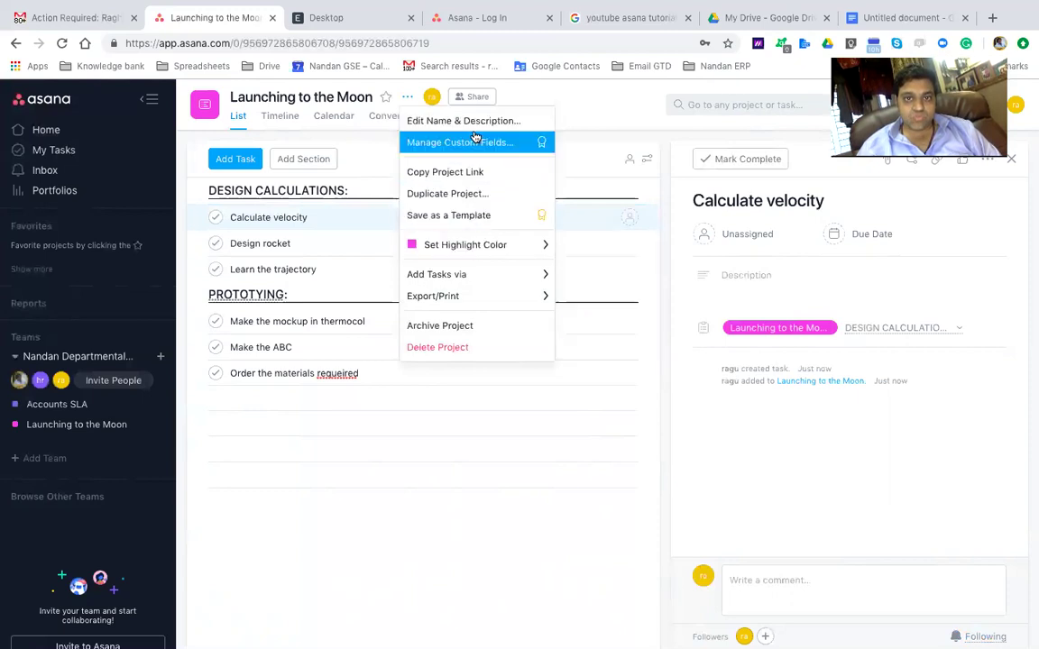
pyautogui.click(471, 101)
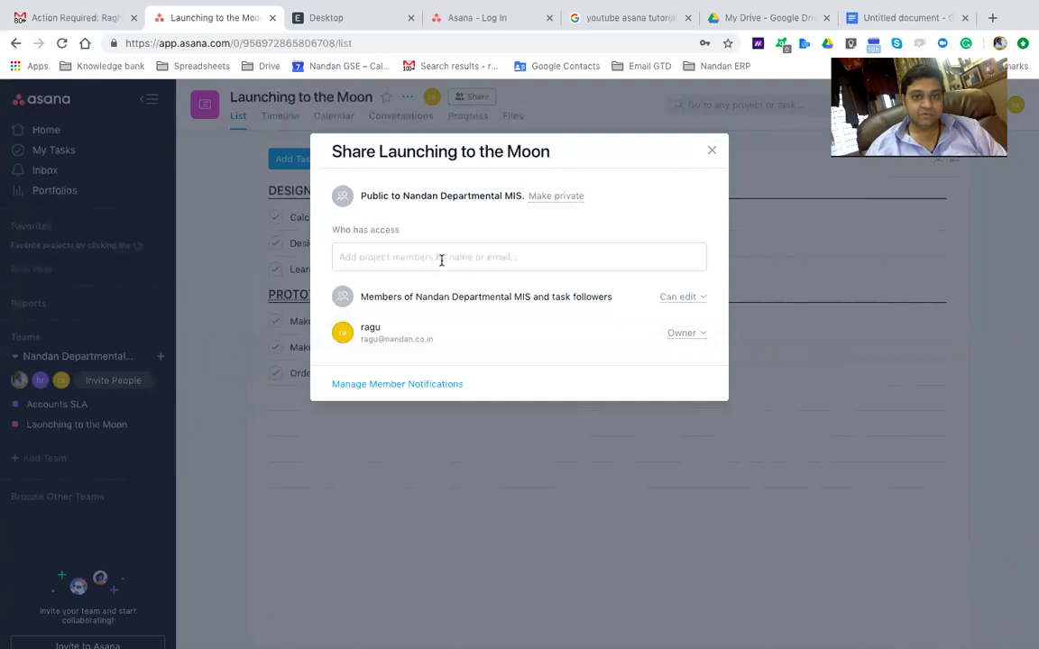
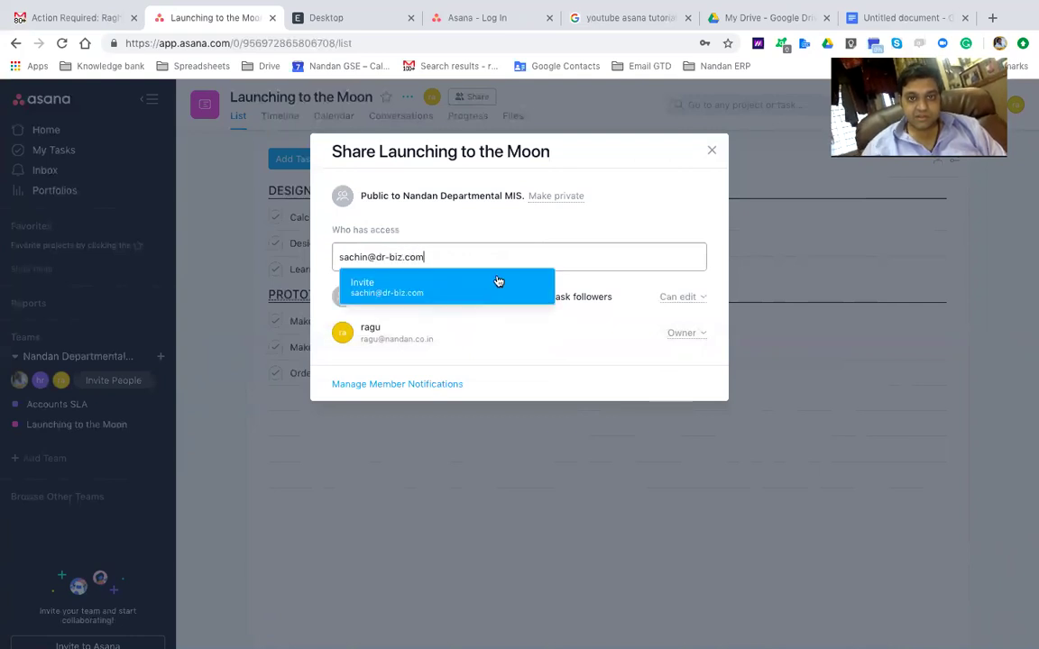
# Invite a new member by e-mail with the message 'Test Asana', then close the Share dialog
pyautogui.click(466, 289)
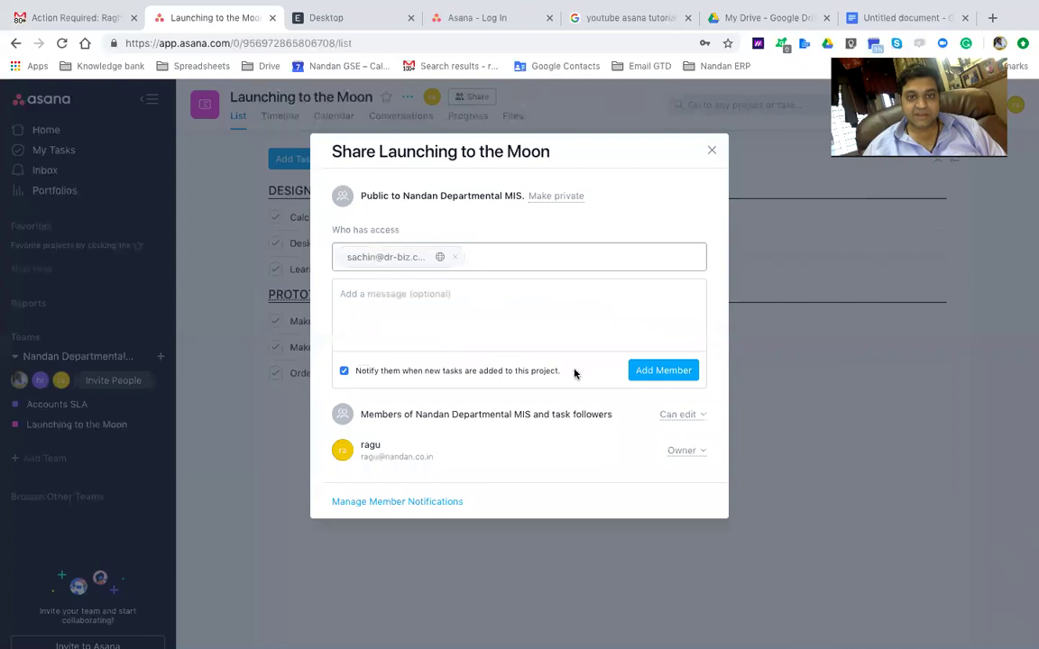
pyautogui.click(354, 313)
pyautogui.write('T')
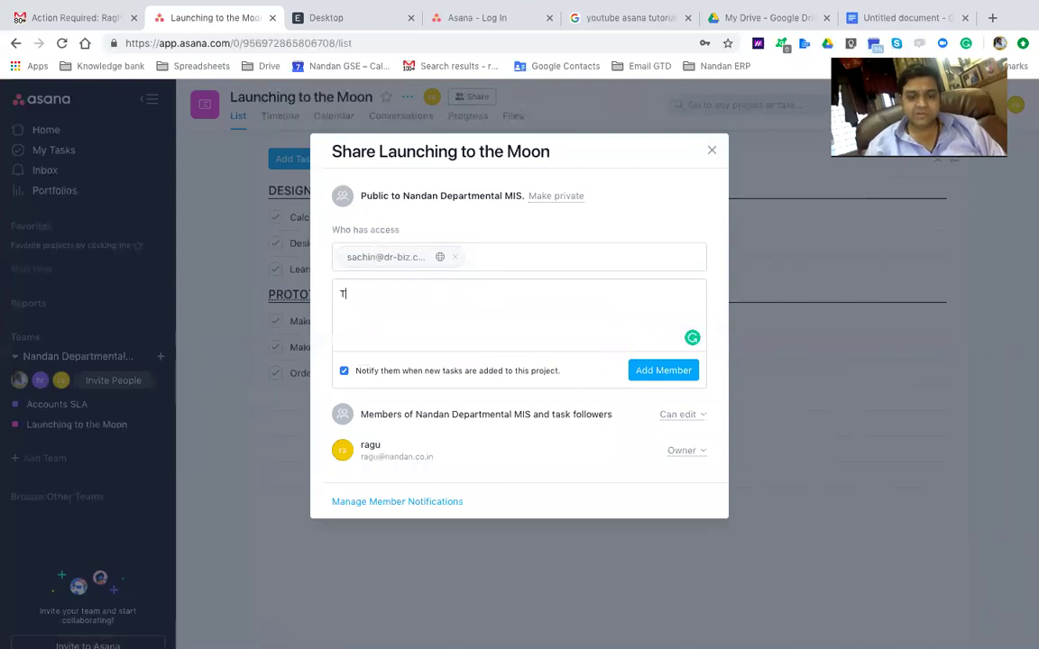
pyautogui.write('est Asana')
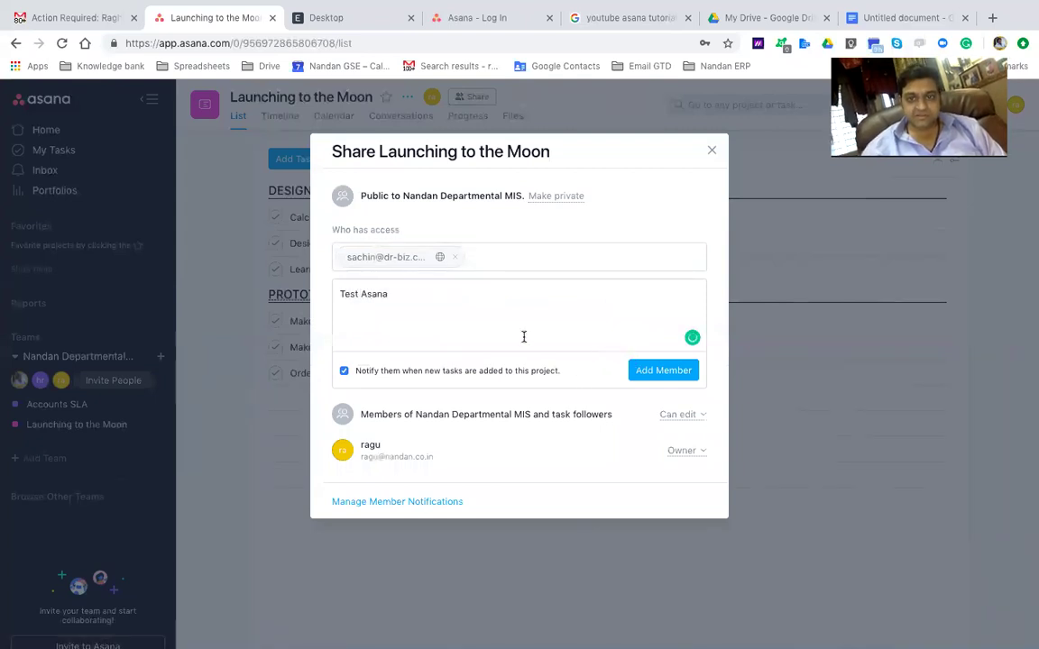
pyautogui.click(660, 370)
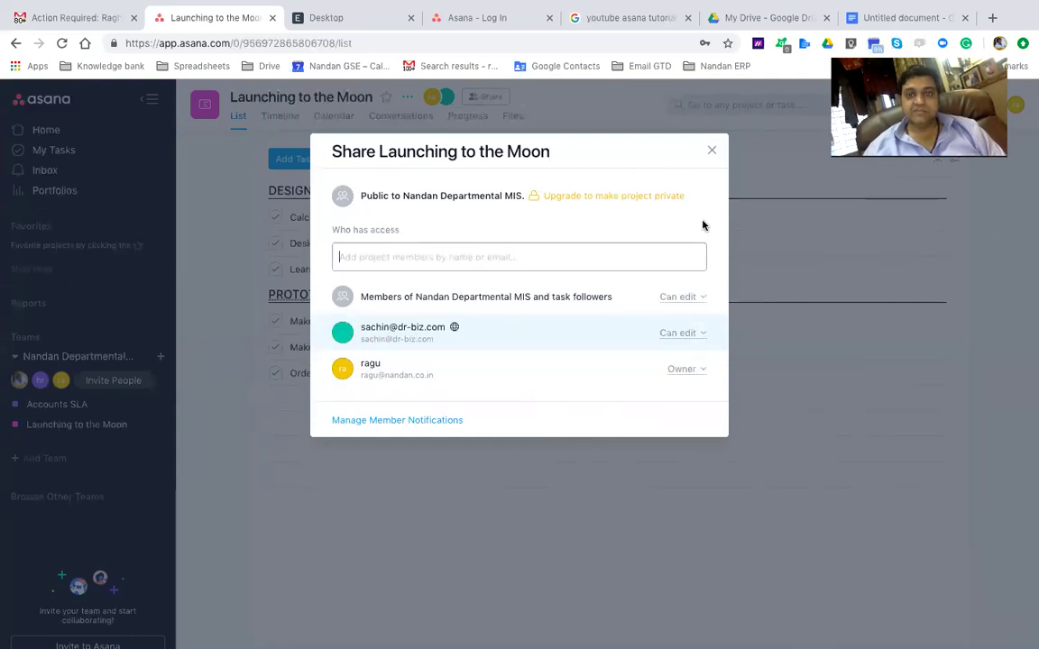
pyautogui.click(712, 151)
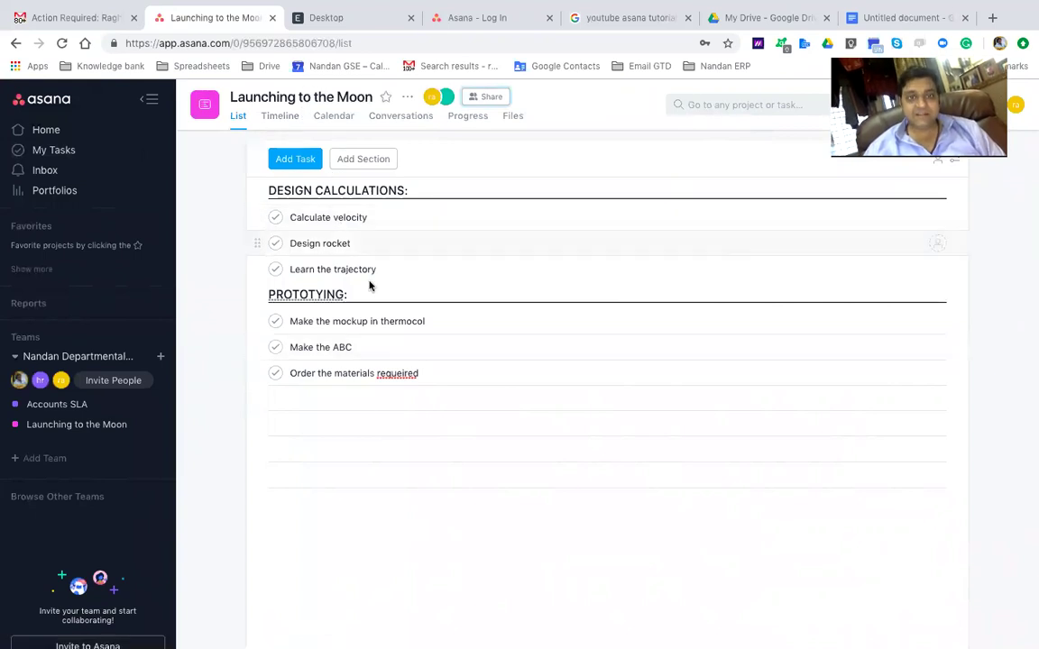
pyautogui.click(346, 220)
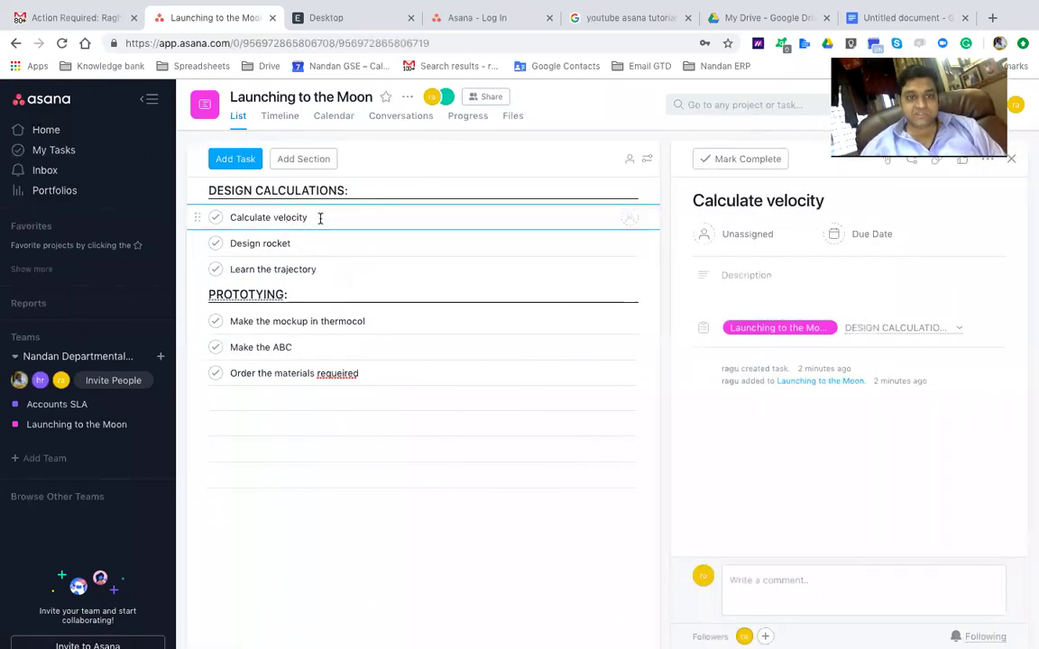
# Assign Calculate velocity to the newly added member and set its due date to Monday
pyautogui.click(754, 233)
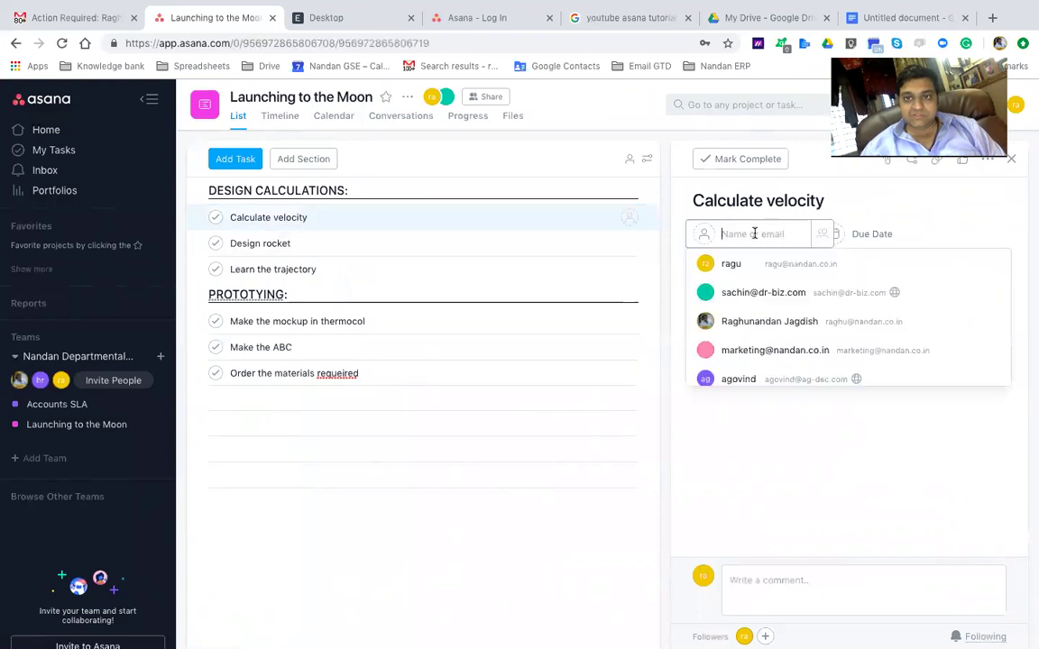
pyautogui.click(753, 294)
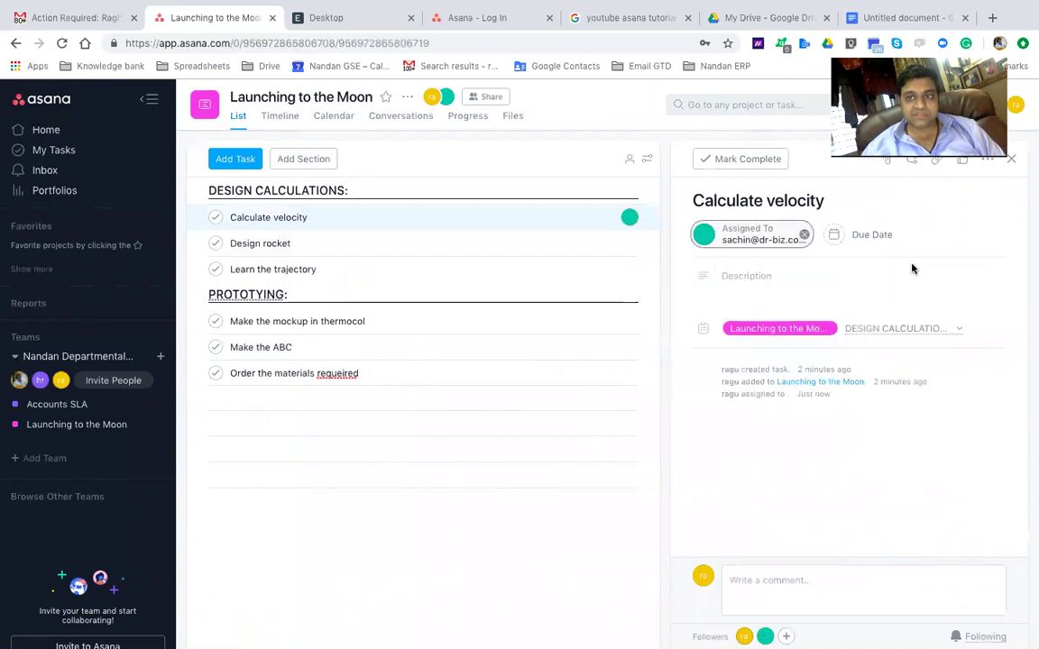
pyautogui.click(873, 235)
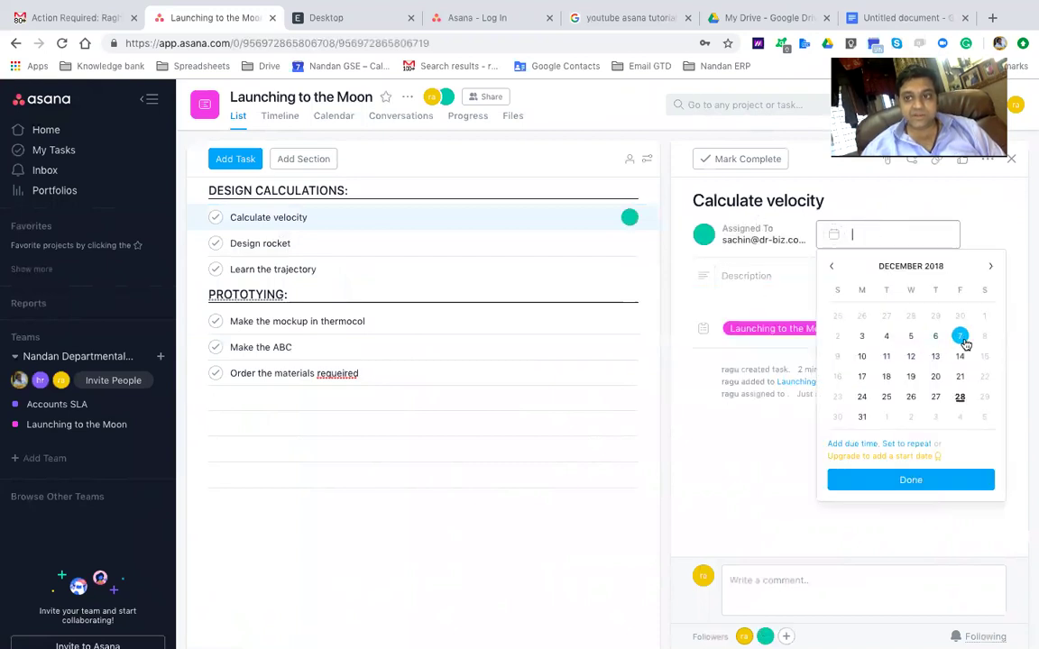
pyautogui.click(863, 419)
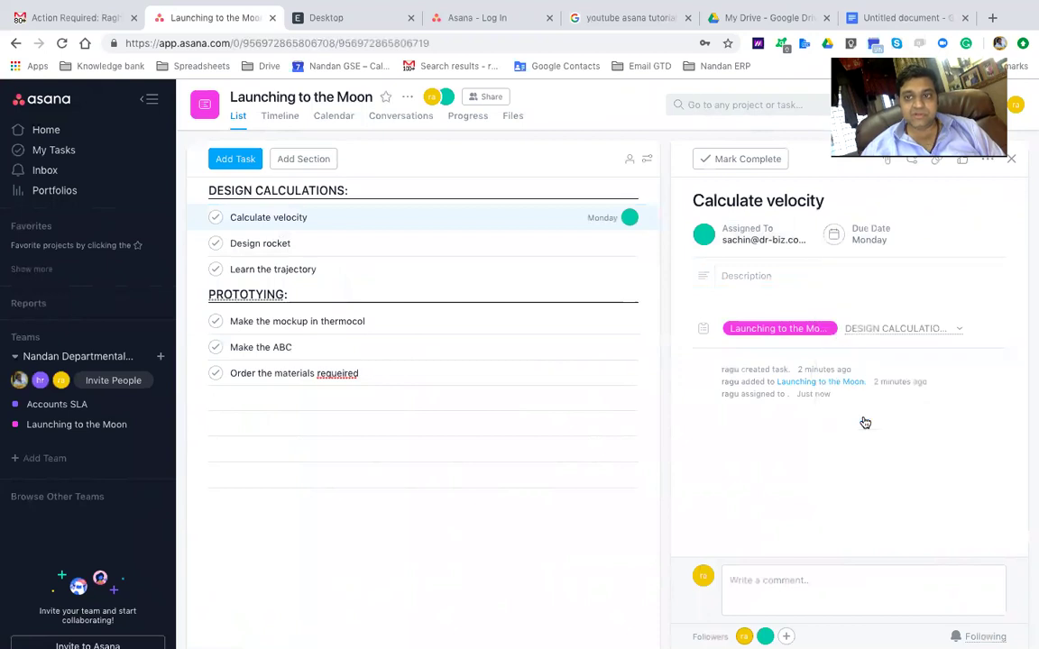
pyautogui.click(885, 167)
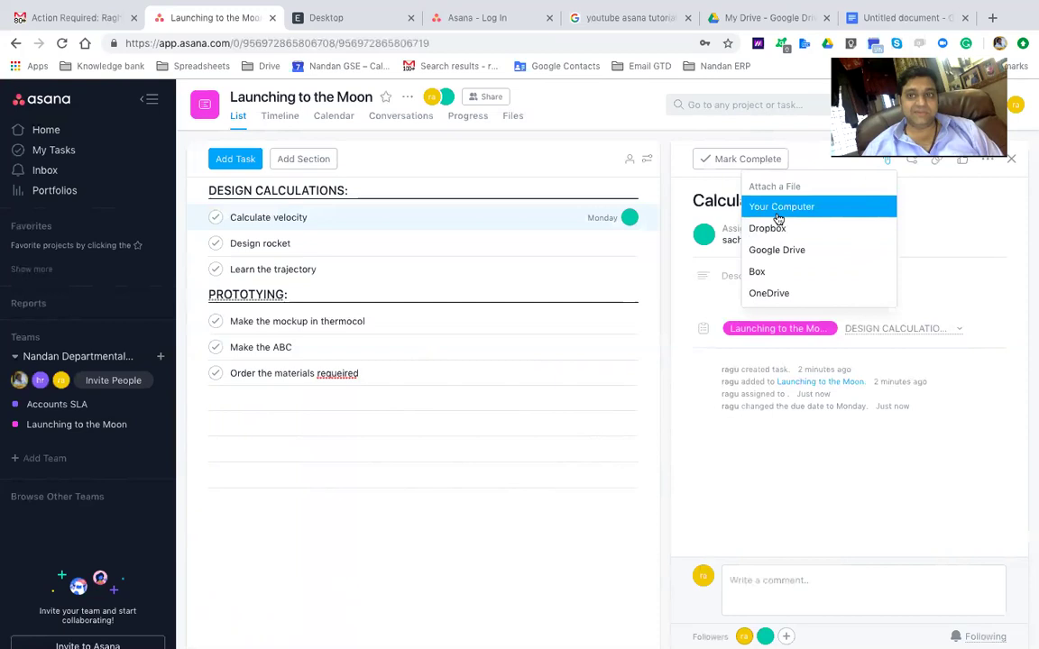
# Upload NGSE Truck Mounted Crane for RAJ.pdf from the computer's Downloads to Calculate velocity
pyautogui.click(778, 216)
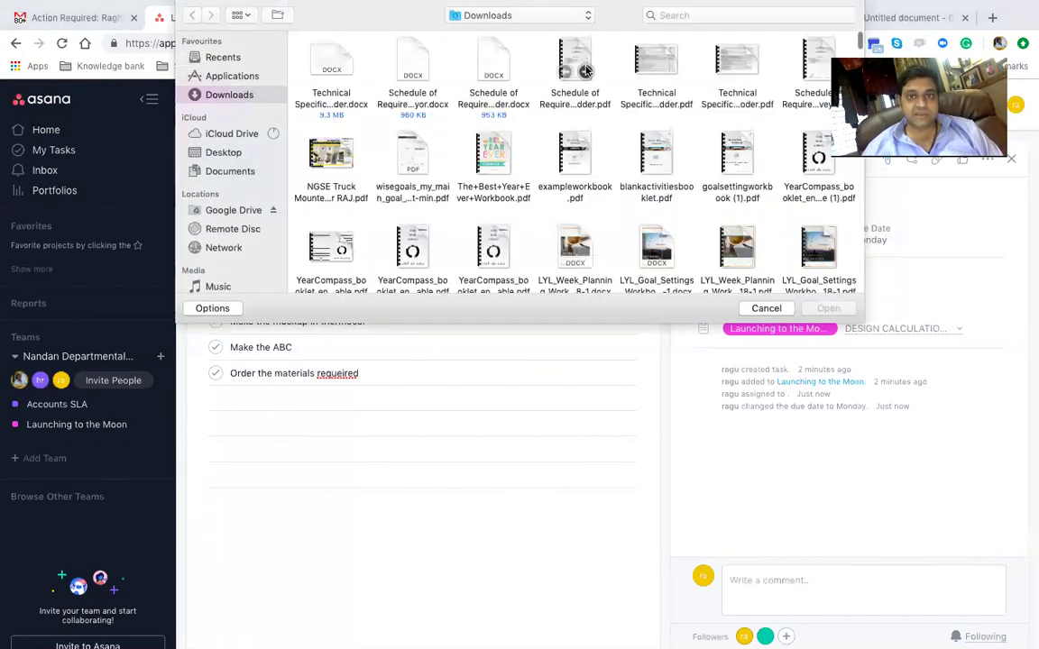
pyautogui.click(330, 162)
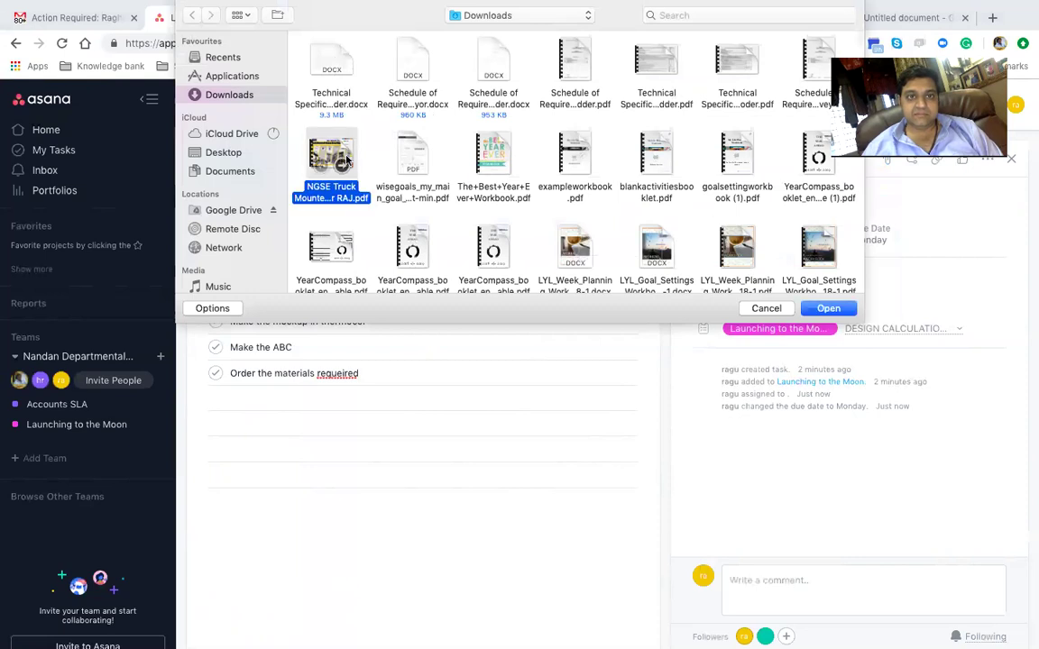
pyautogui.click(827, 308)
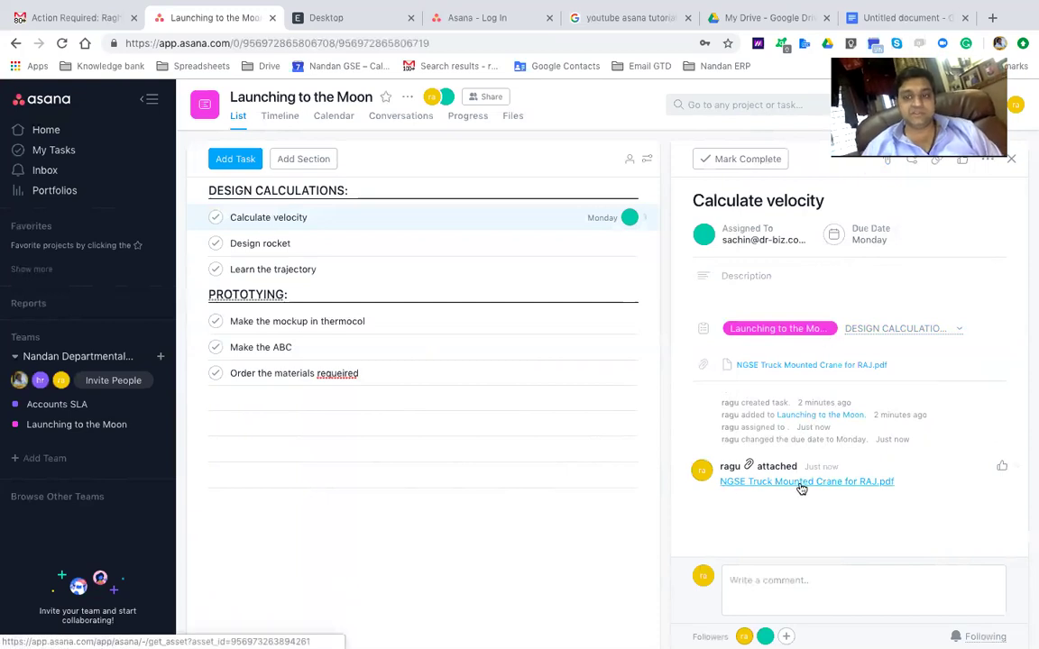
# Post a comment reading 'test' on the Calculate velocity task
pyautogui.click(751, 571)
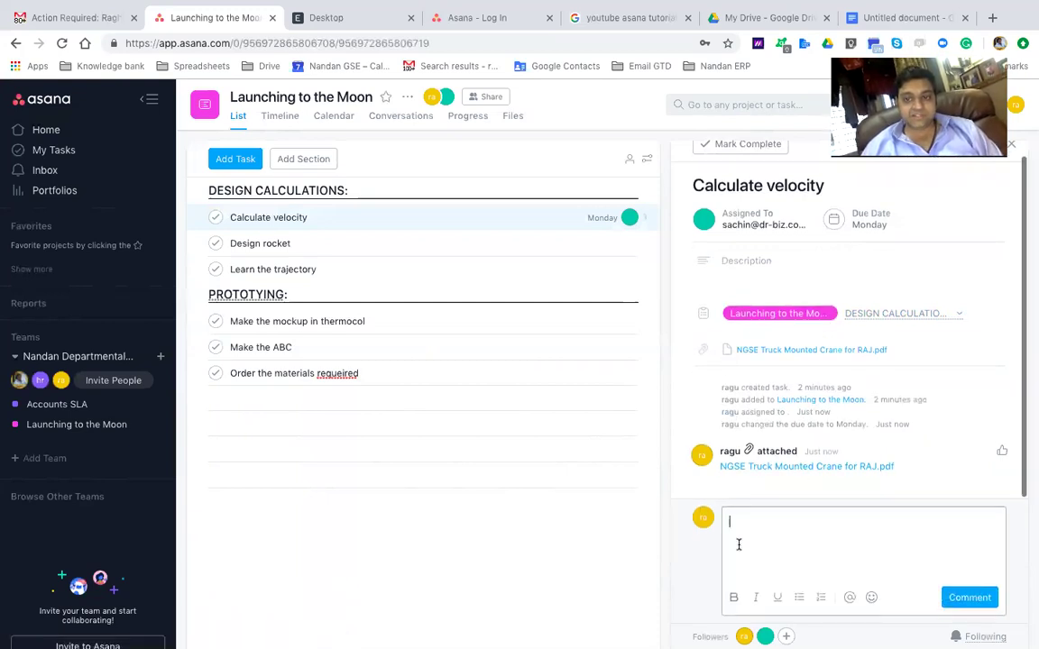
pyautogui.write('test')
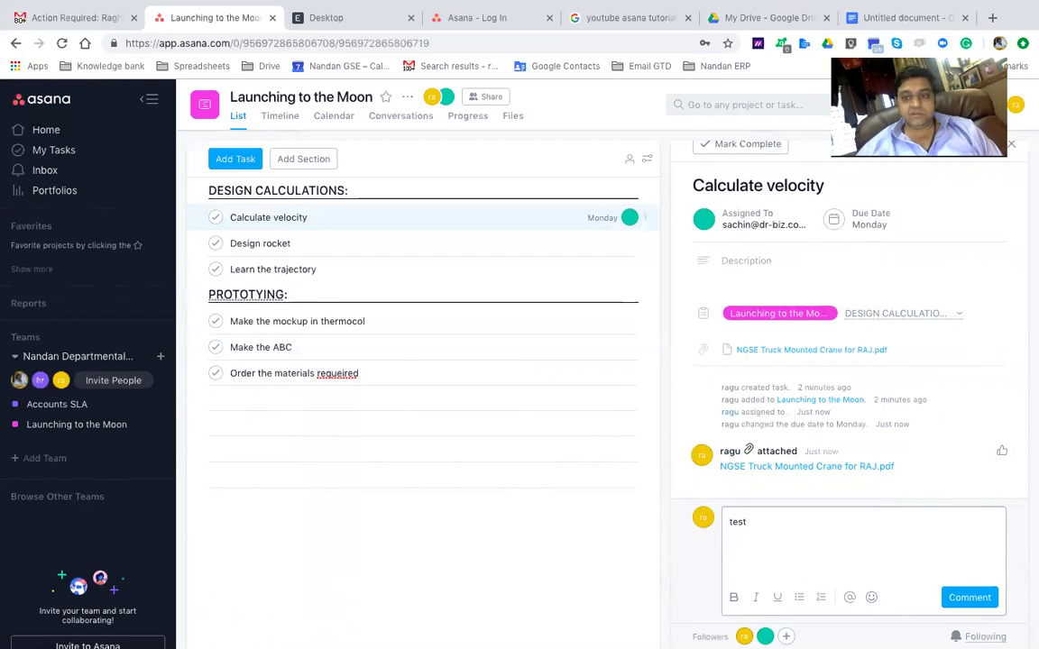
pyautogui.press('Return')
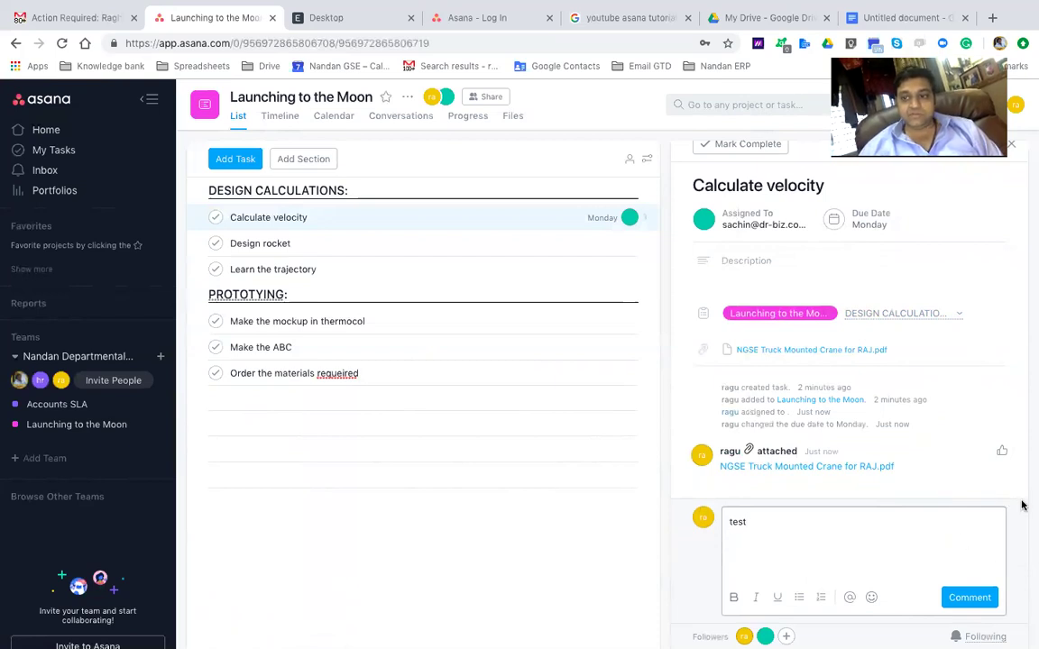
pyautogui.click(967, 598)
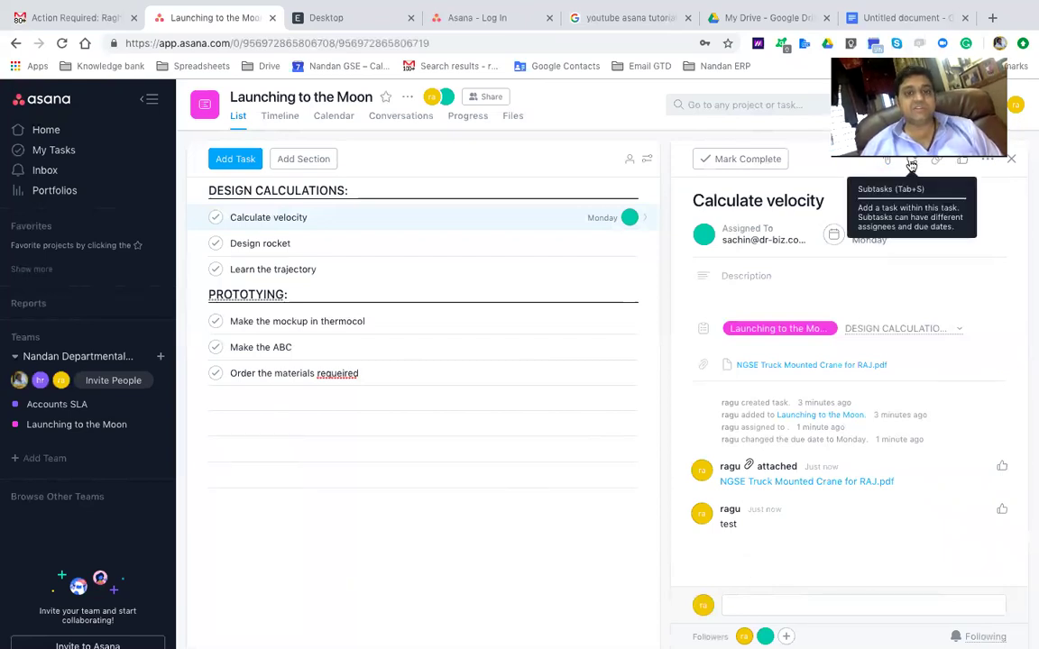
# Assign Order the materials requeired to a teammate found by name, due 10 Jan 2019
pyautogui.click(259, 373)
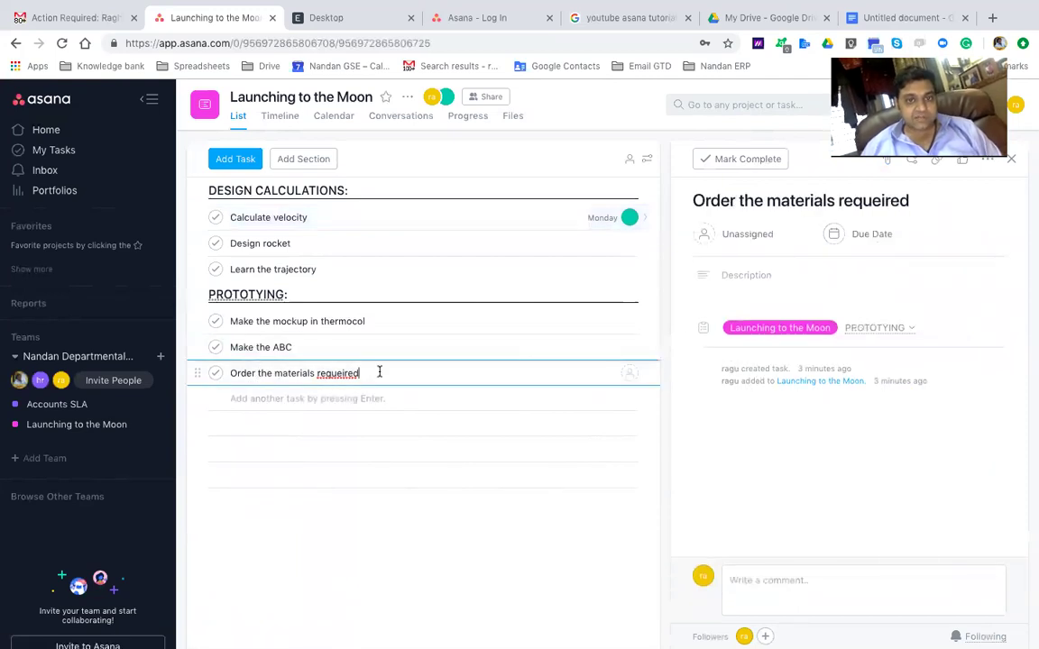
pyautogui.click(726, 234)
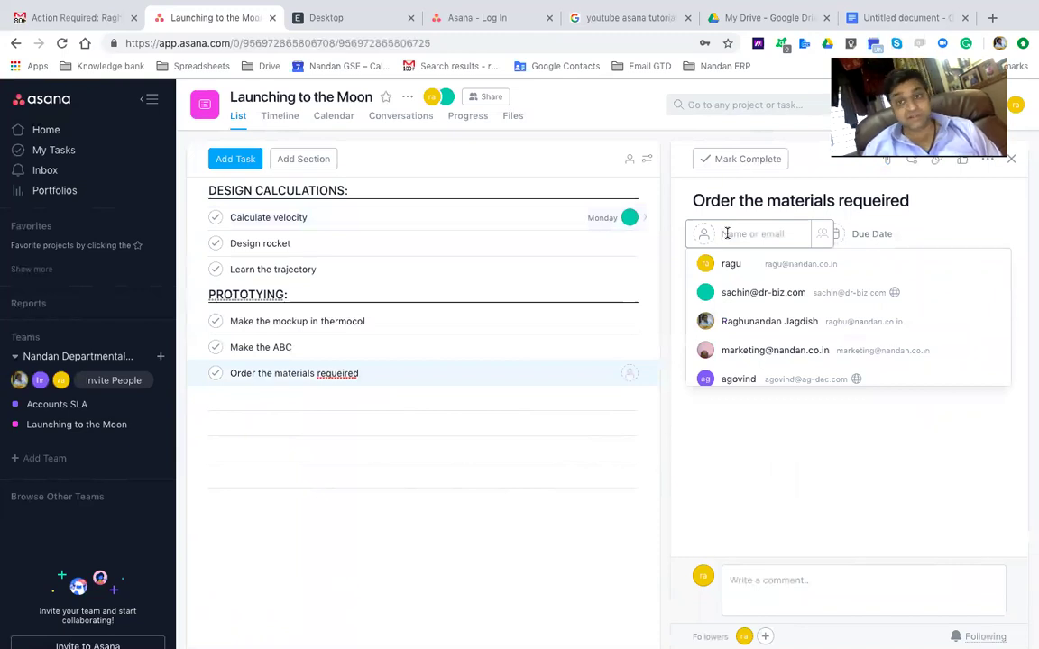
pyautogui.write('suk')
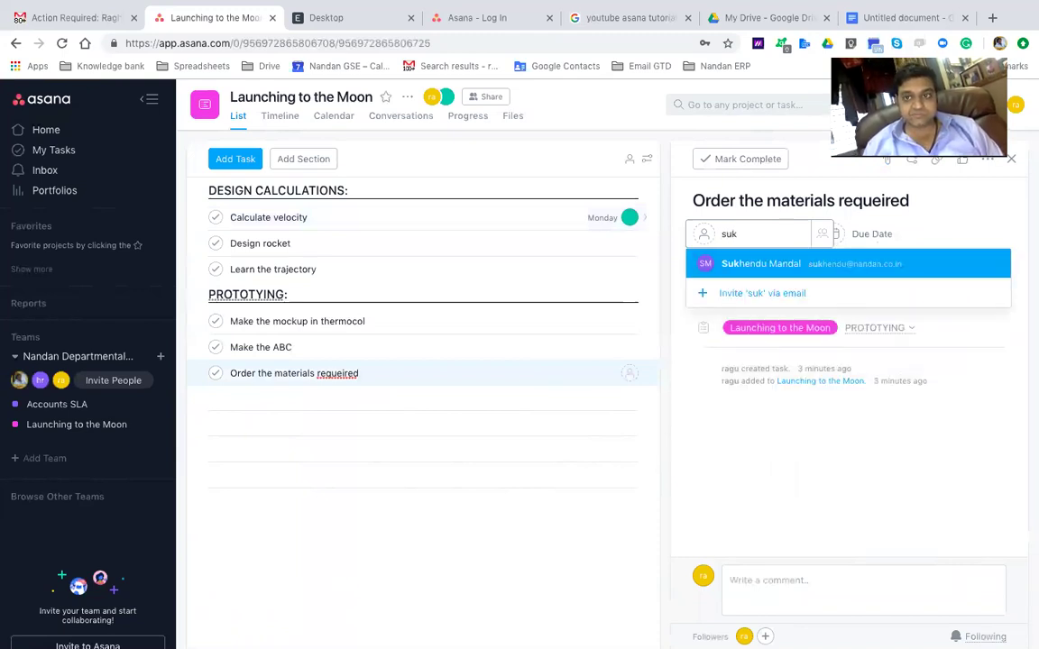
pyautogui.click(855, 262)
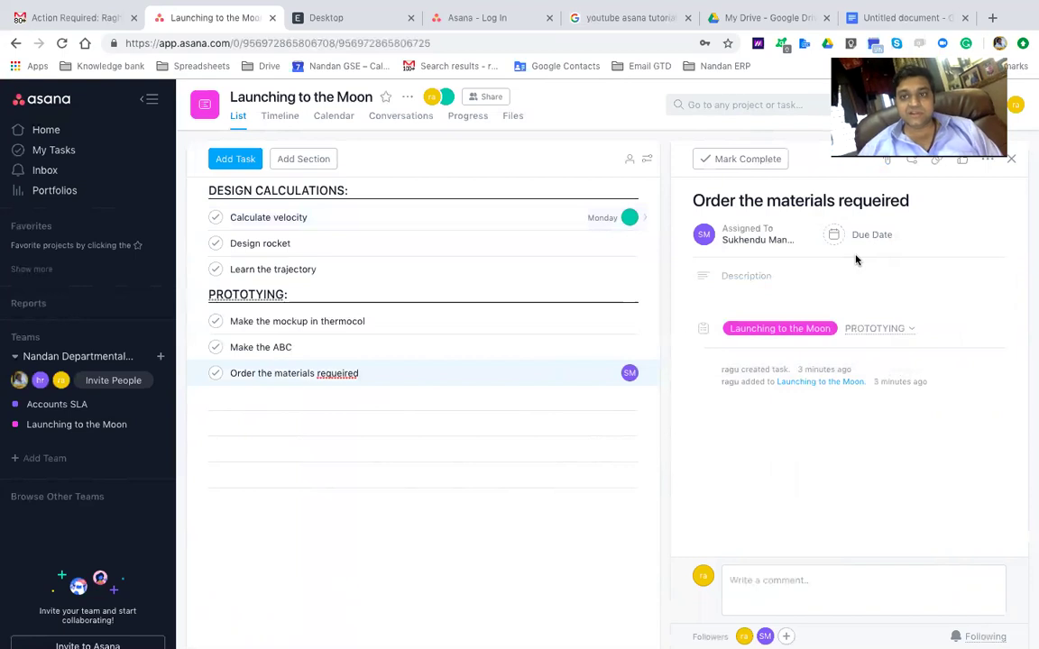
pyautogui.click(867, 234)
pyautogui.click(993, 268)
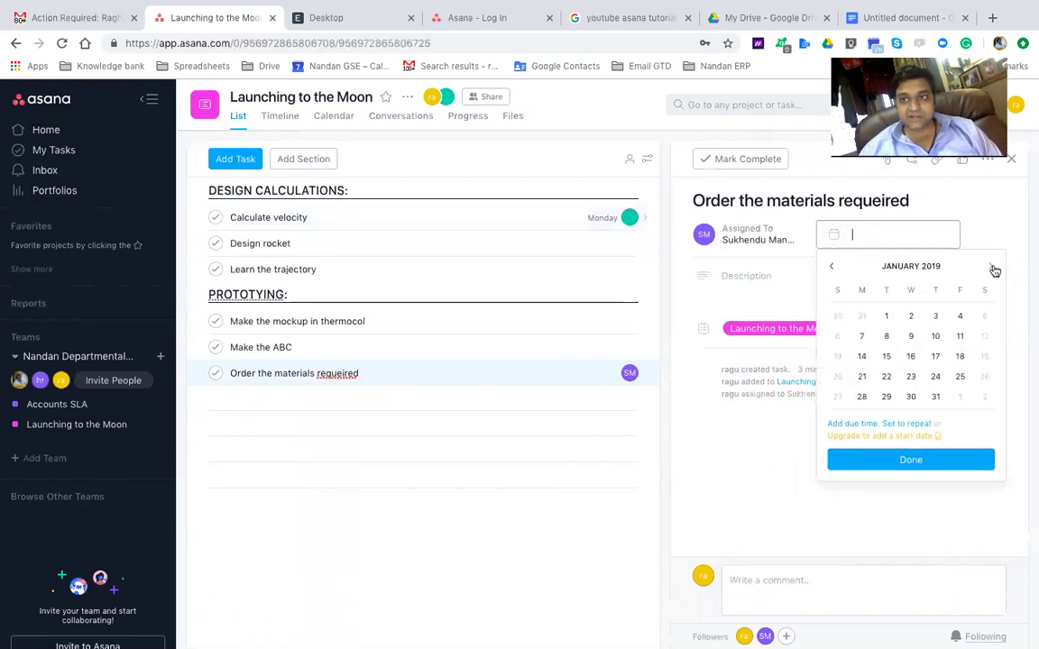
pyautogui.click(935, 336)
pyautogui.click(791, 282)
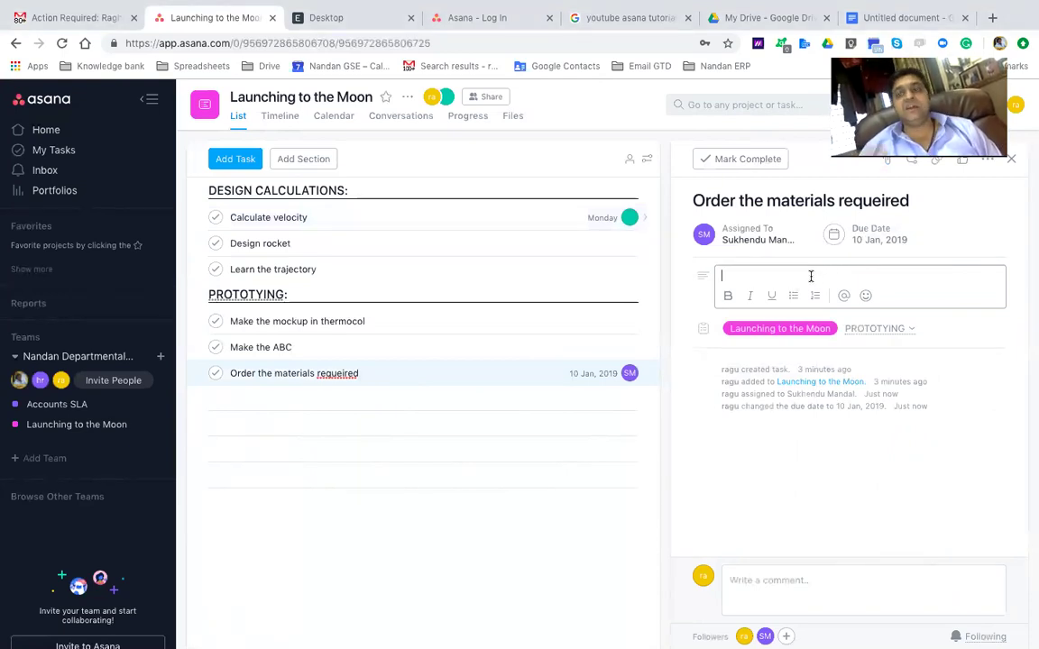
# Type a few lines of test text in the task description, then delete all of it
pyautogui.write('cnc')
pyautogui.press('Return')
pyautogui.write('ld; ds')
pyautogui.press('Return')
pyautogui.write('jv; w')
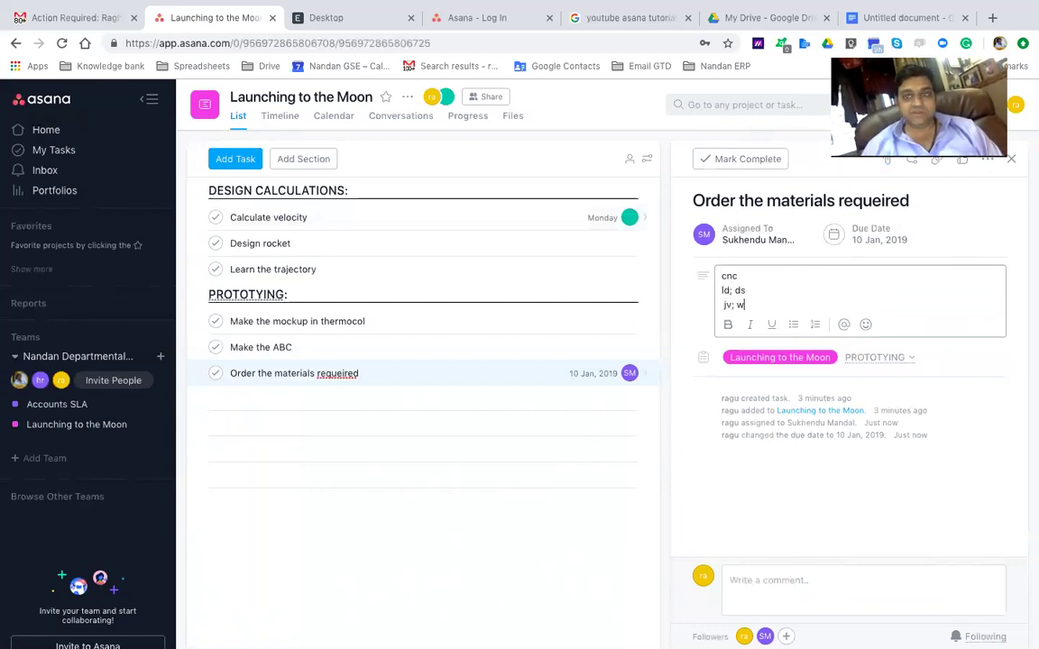
pyautogui.hotkey('ctrl', 'a')
pyautogui.press('BackSpace')
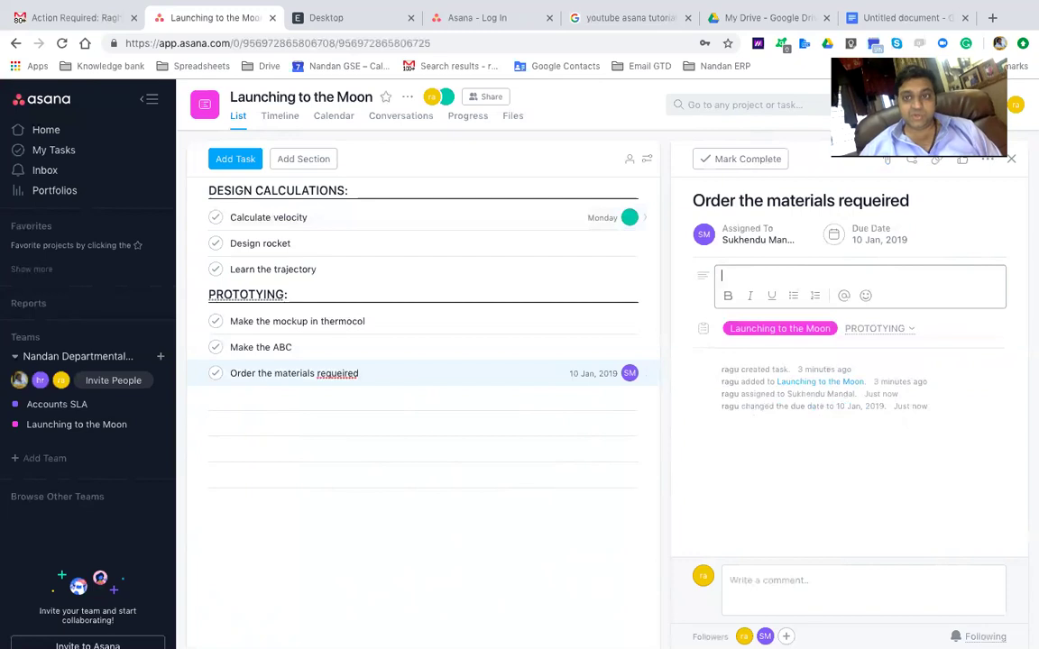
# Add subtasks Mat 1, Mat 2, Mat 3 and Mat 4, then open Mat 1's details
pyautogui.click(910, 167)
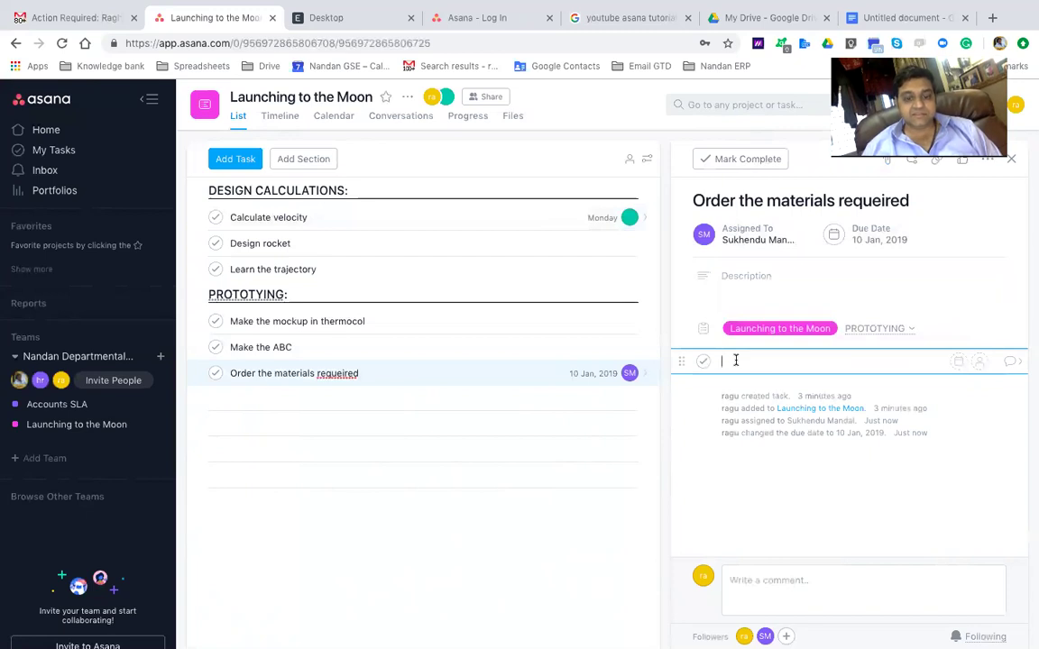
pyautogui.write('Mat 1')
pyautogui.press('Return')
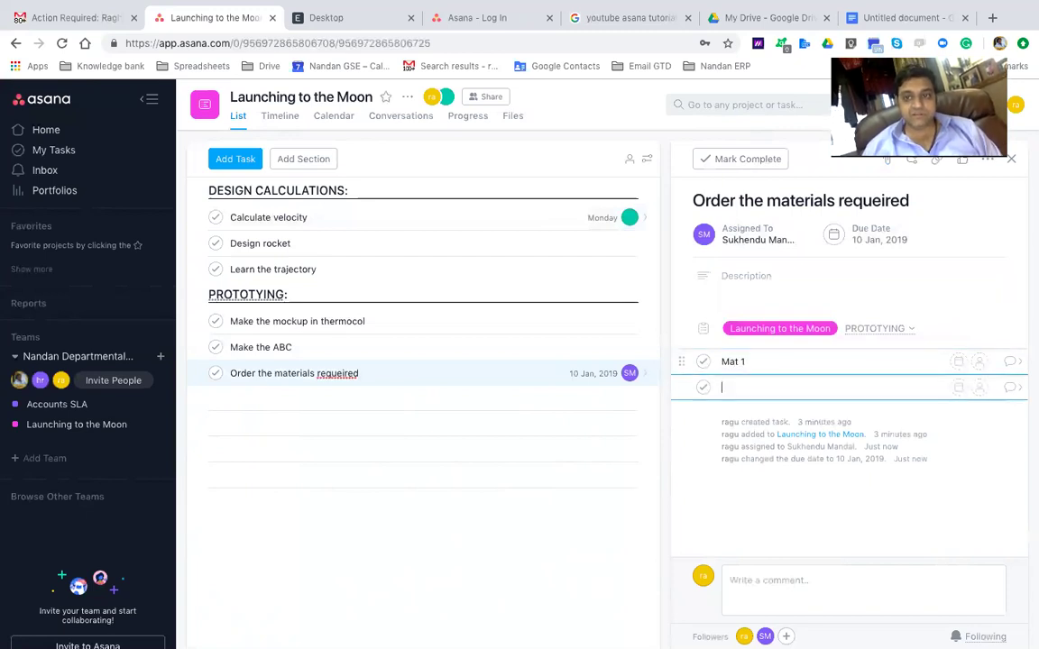
pyautogui.write('Mat 2')
pyautogui.press('Return')
pyautogui.write('Mat 3')
pyautogui.press('Return')
pyautogui.write('Ma')
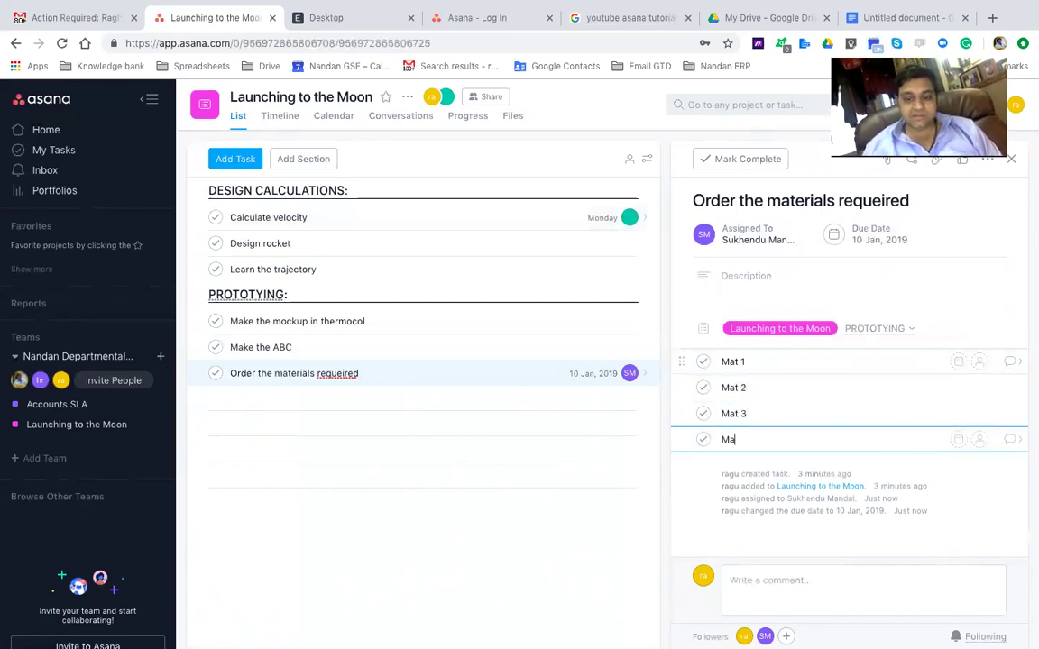
pyautogui.press('Up')
pyautogui.press('Up')
pyautogui.press('Up')
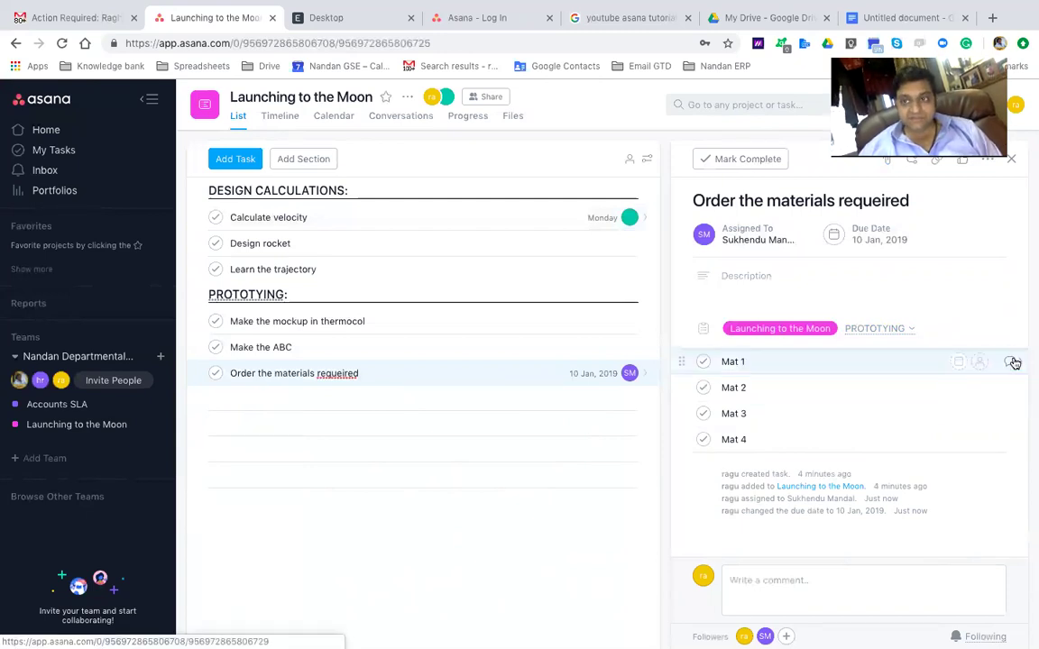
pyautogui.click(1012, 362)
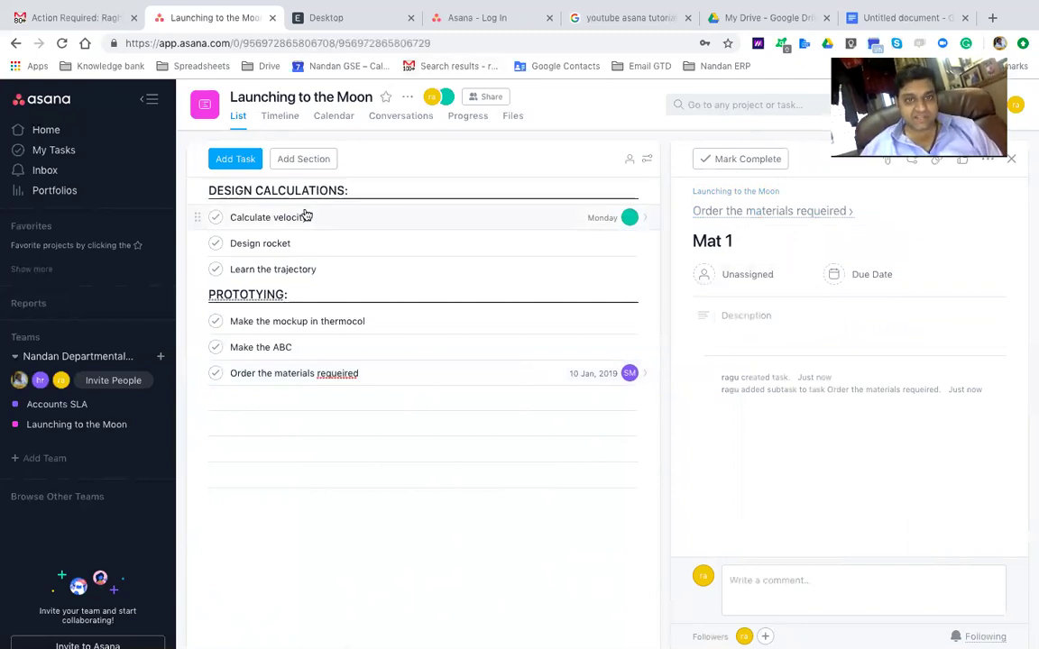
# Back on Order the materials requeired, assign the Mat 1 subtask to a teammate
pyautogui.click(287, 324)
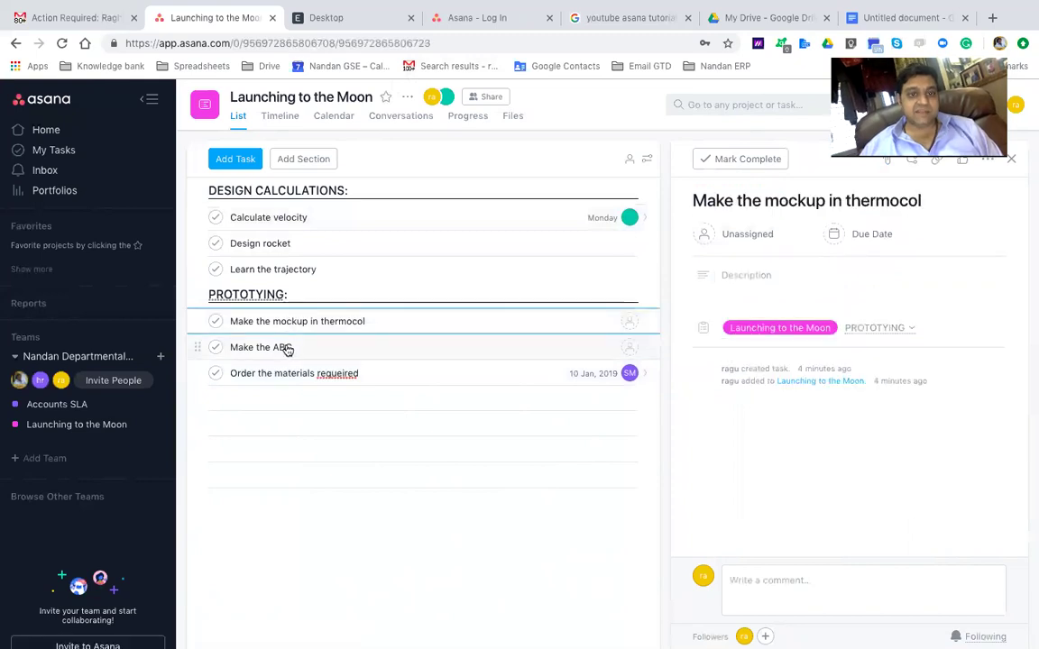
pyautogui.click(286, 349)
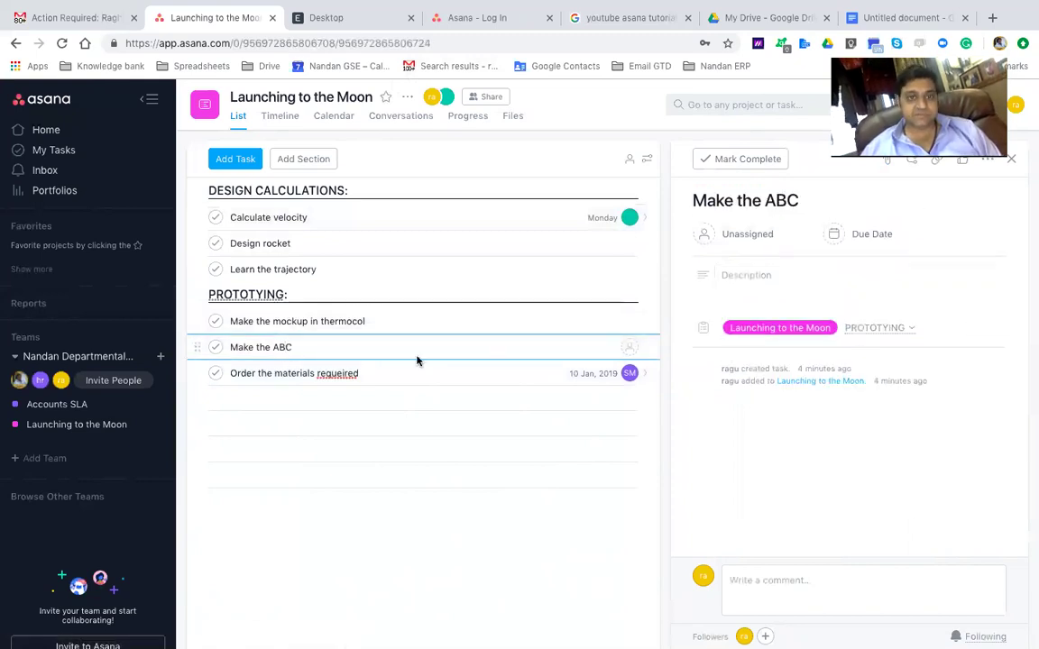
pyautogui.click(314, 375)
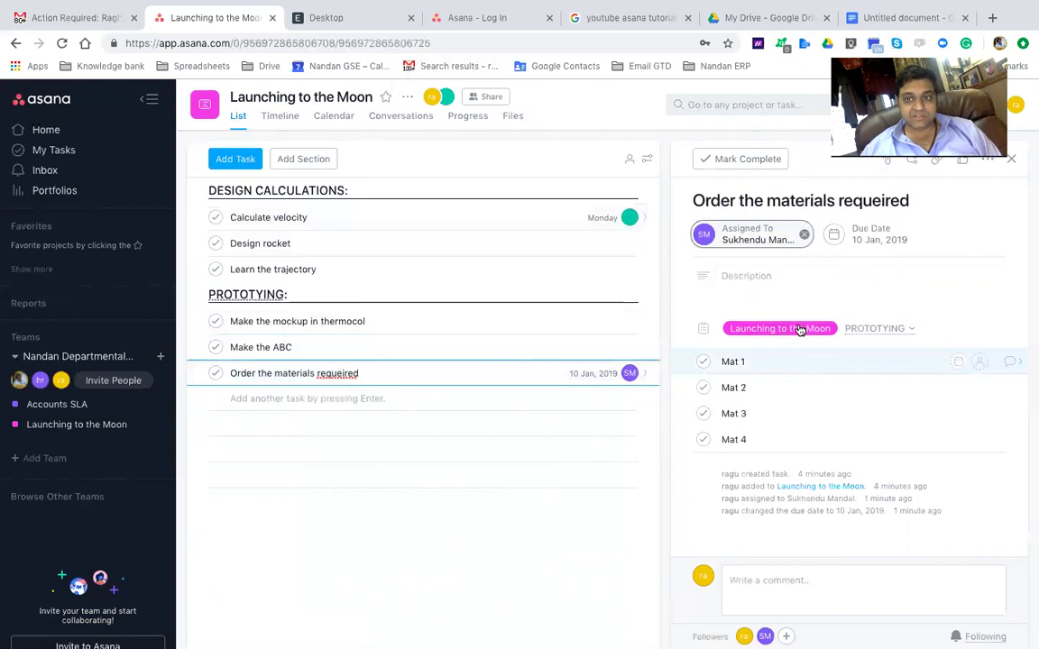
pyautogui.click(979, 364)
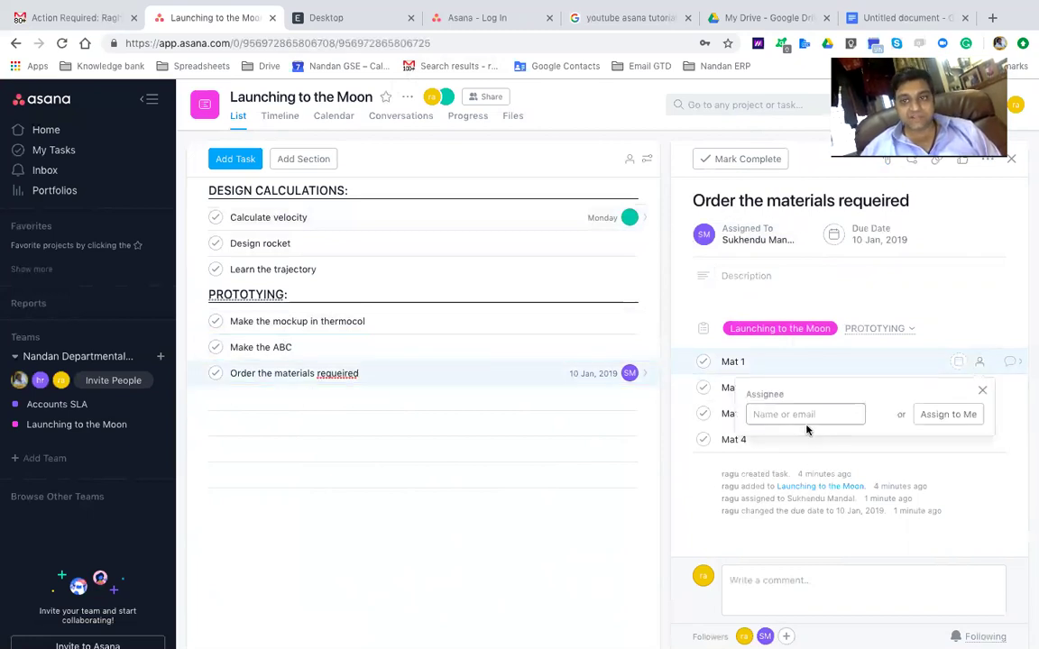
pyautogui.write('aditya')
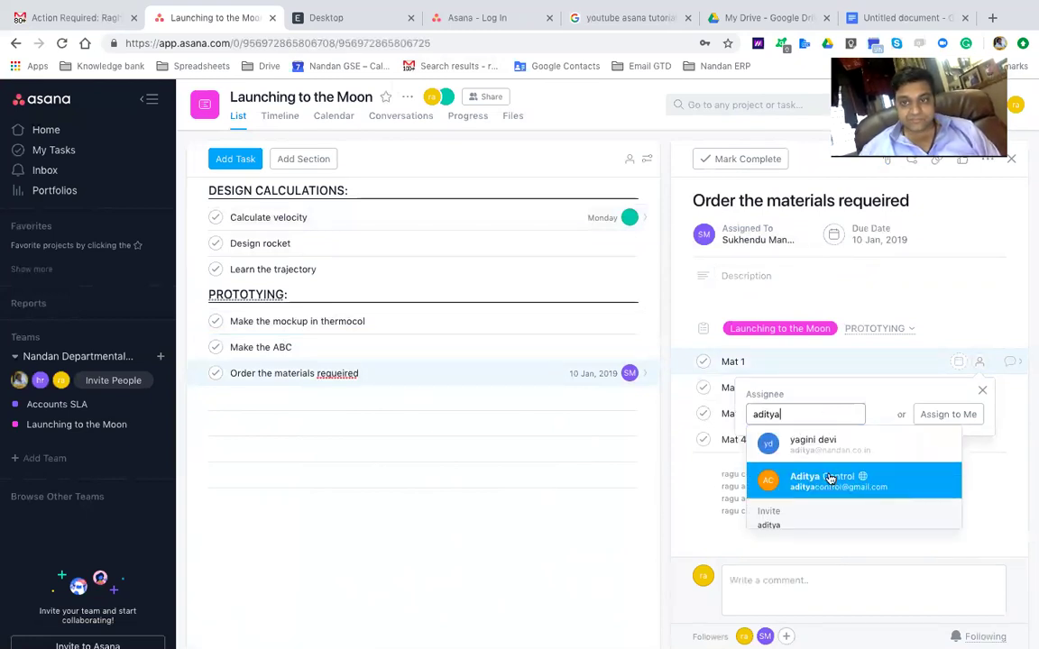
pyautogui.click(829, 478)
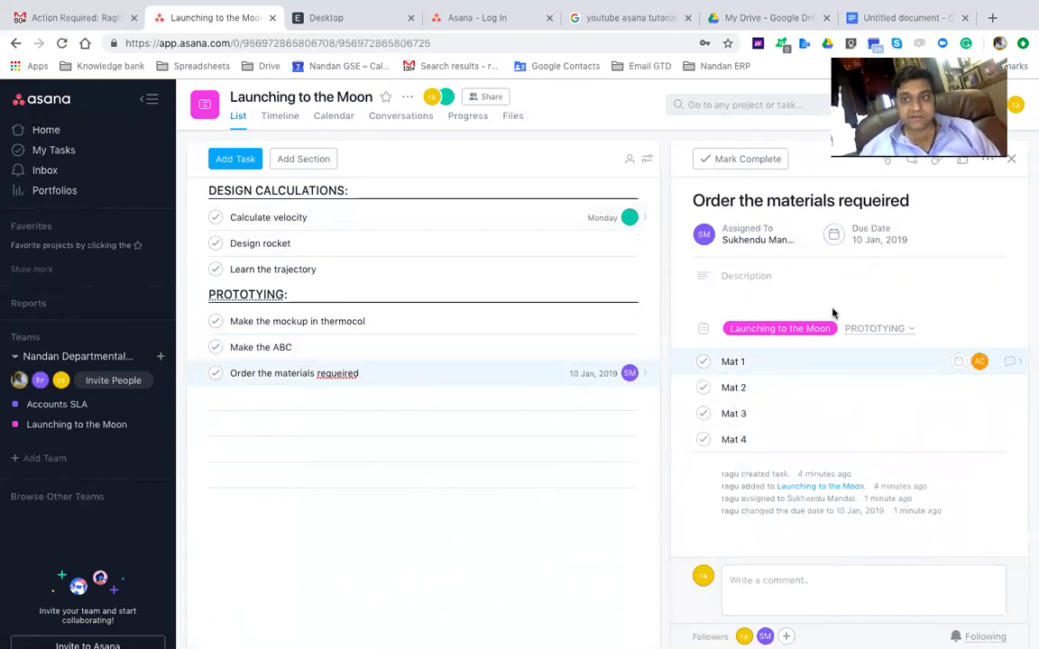
# Set Mat 1's due date to the 31st (Monday)
pyautogui.moveTo(974, 367)
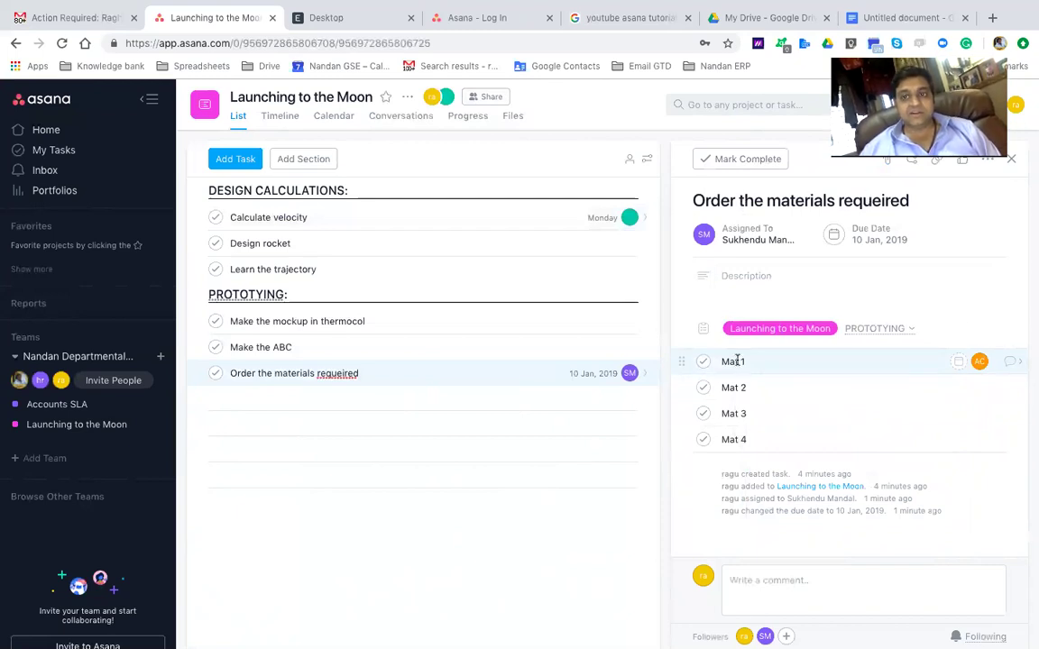
pyautogui.click(957, 361)
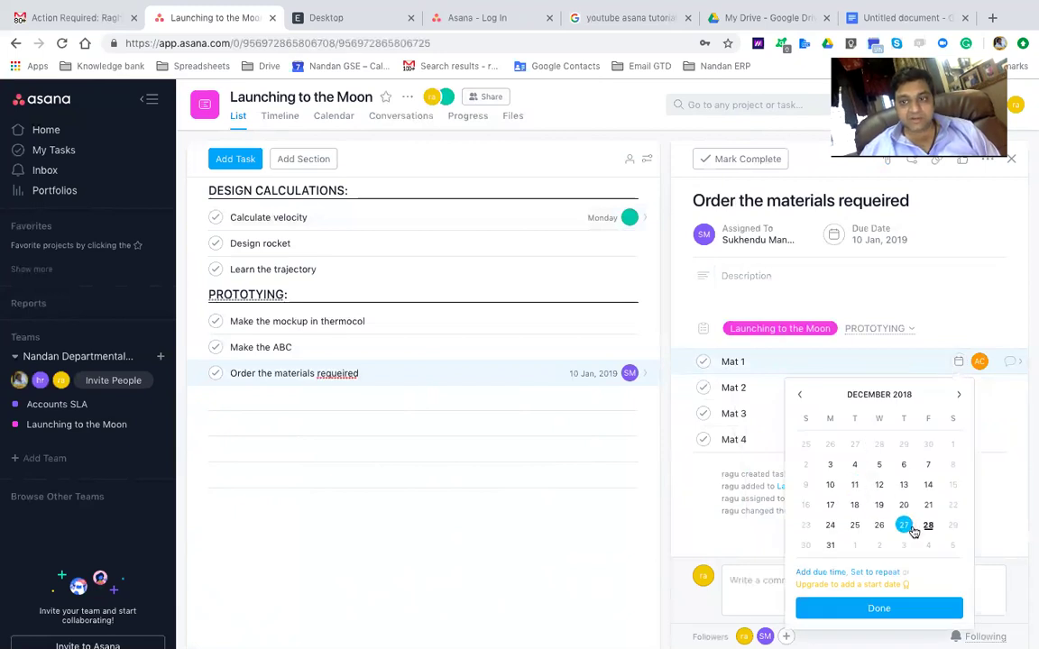
pyautogui.click(829, 545)
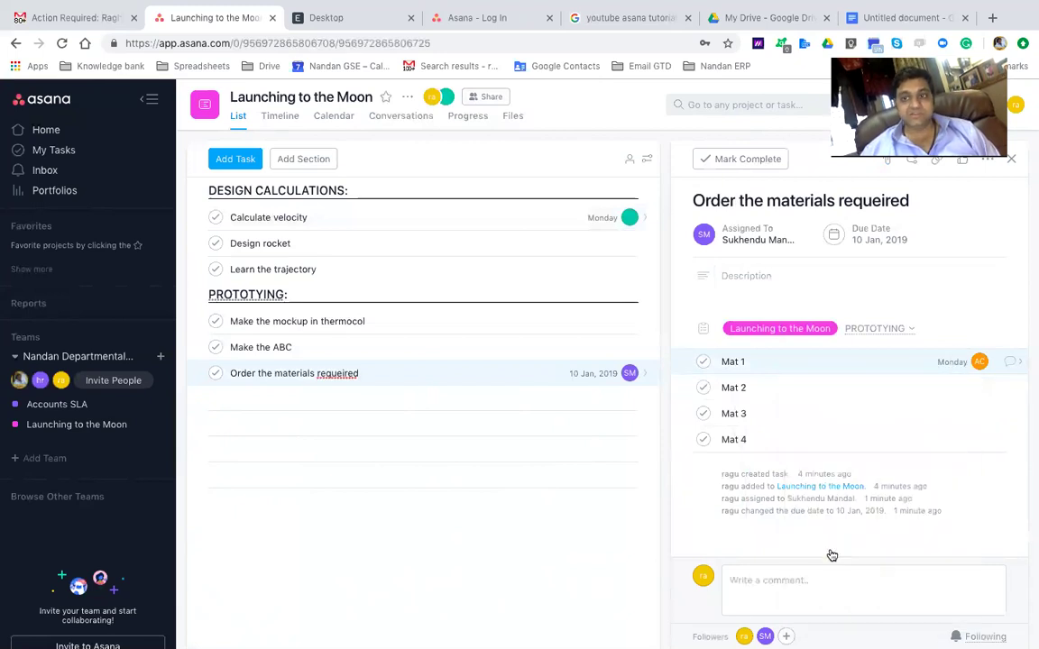
pyautogui.click(874, 356)
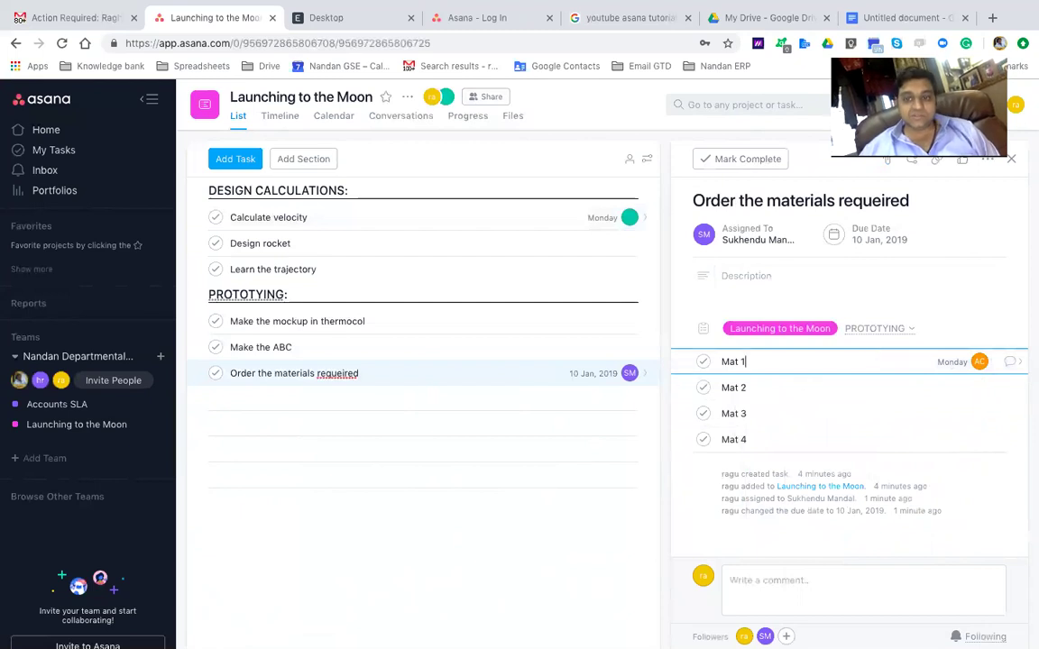
# Add a teammate found by name search as a third follower of the materials task
pyautogui.moveTo(744, 636)
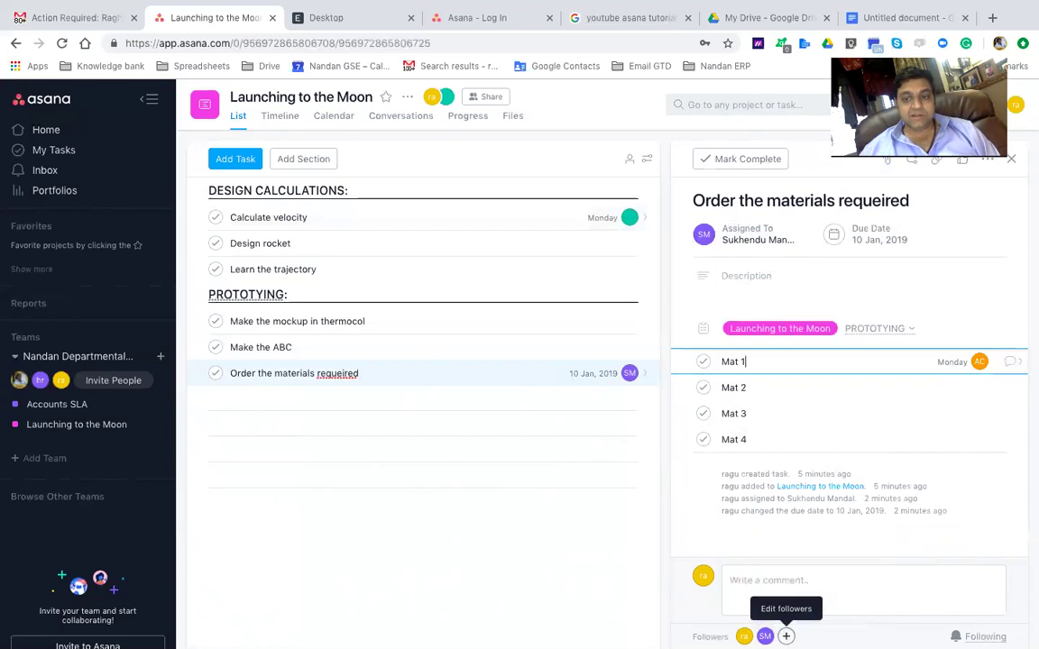
pyautogui.click(785, 636)
pyautogui.write('sachin')
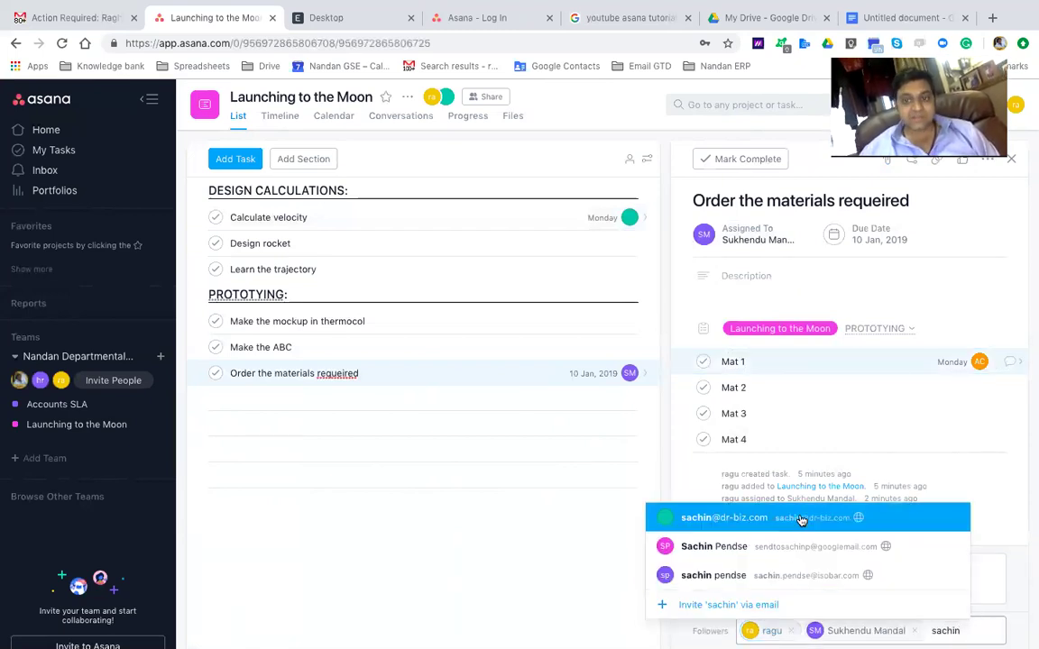
pyautogui.click(801, 521)
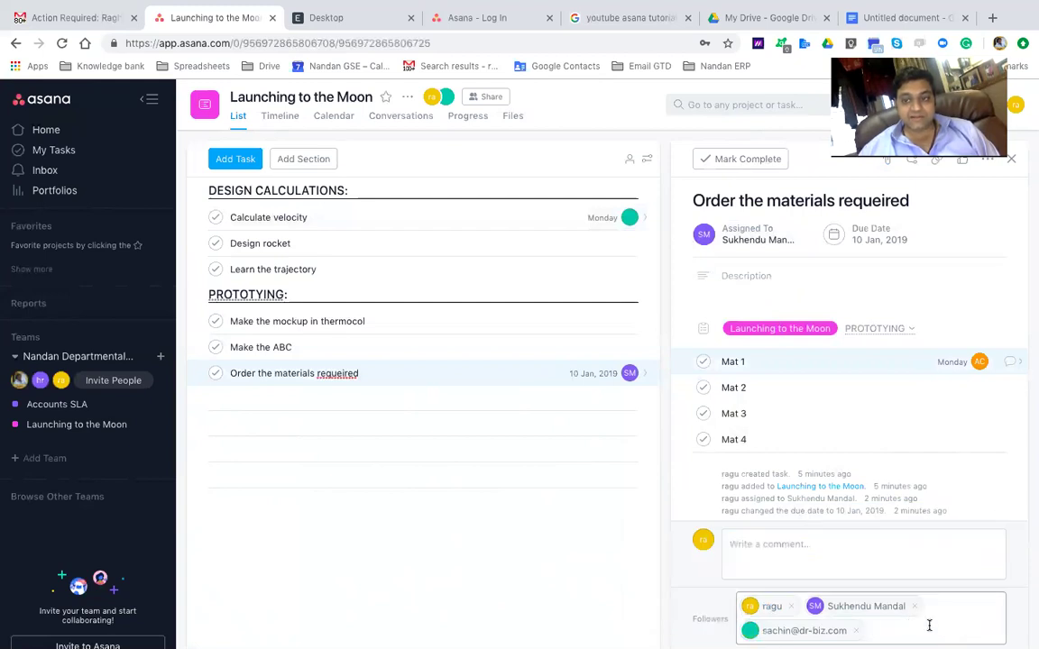
pyautogui.click(952, 556)
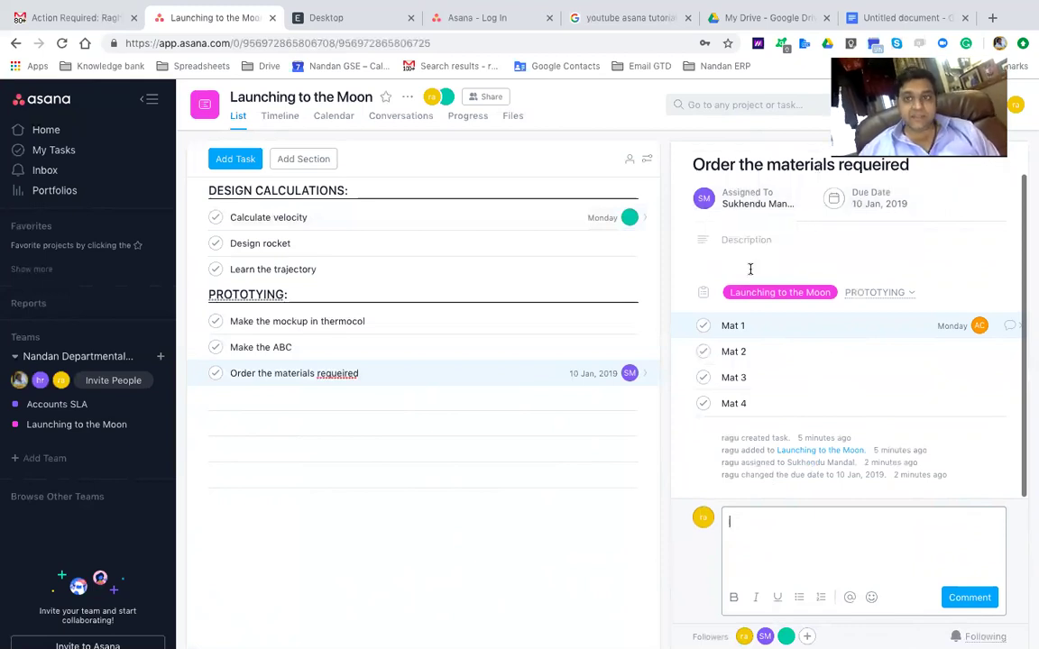
# Like the Order the materials requeired task from its toolbar thumbs-up icon
pyautogui.click(757, 324)
pyautogui.click(780, 196)
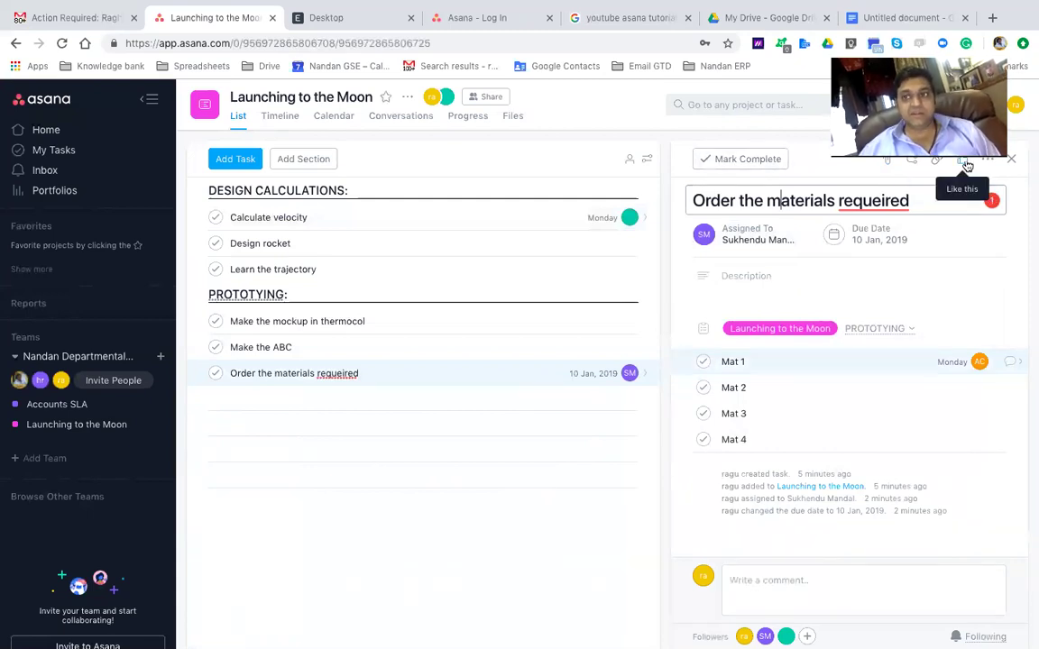
pyautogui.click(965, 164)
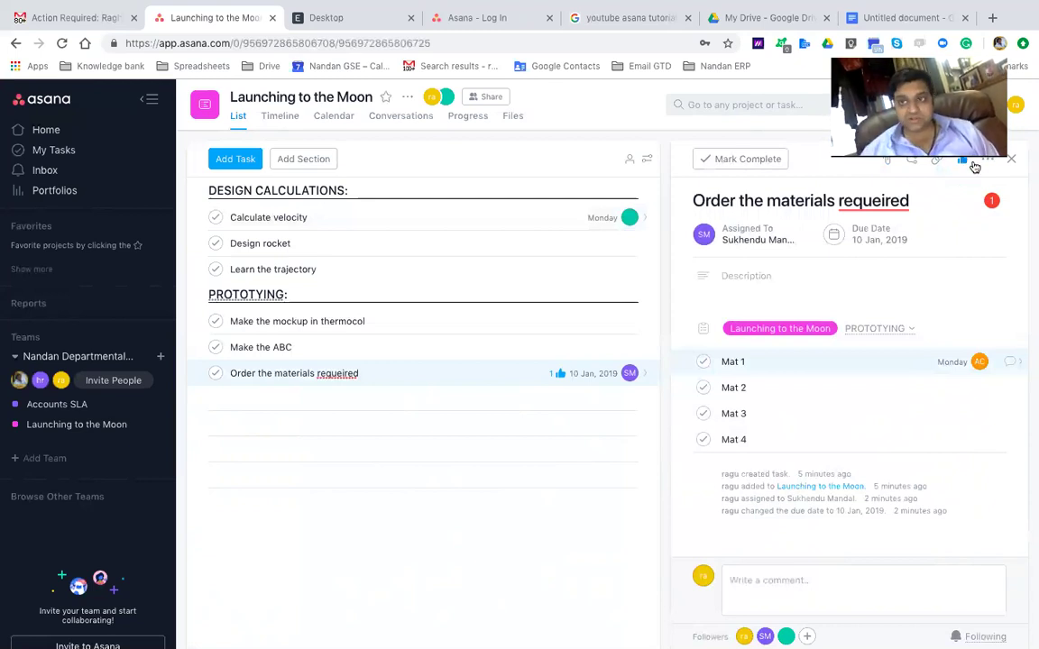
pyautogui.click(987, 162)
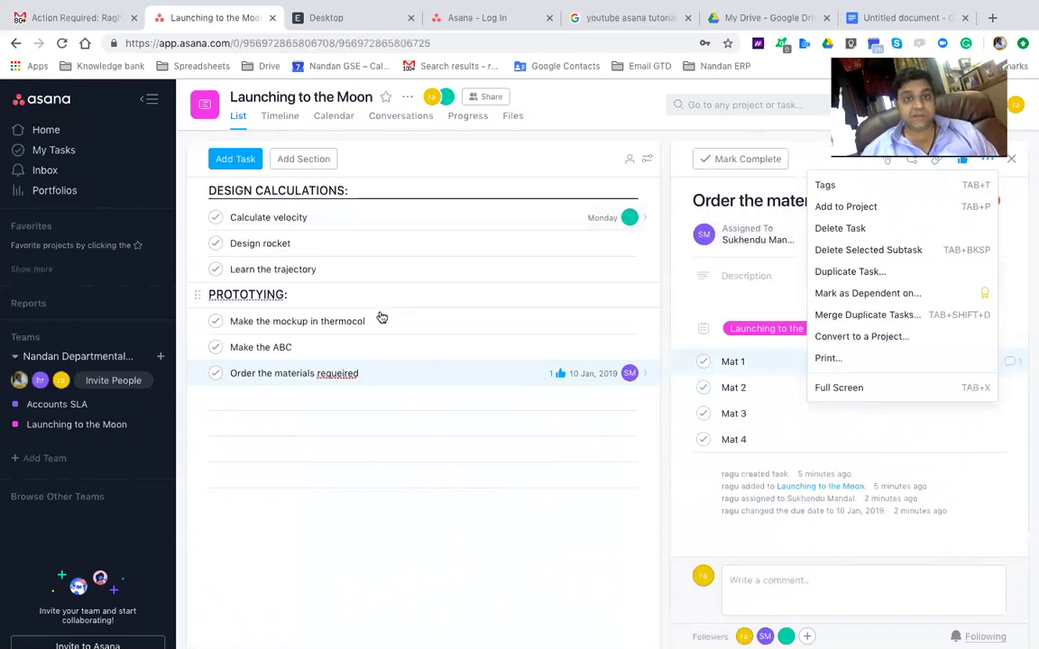
# Print the materials task to preview its assignee, due dates and subtasks Mat 1–Mat 4
pyautogui.click(322, 379)
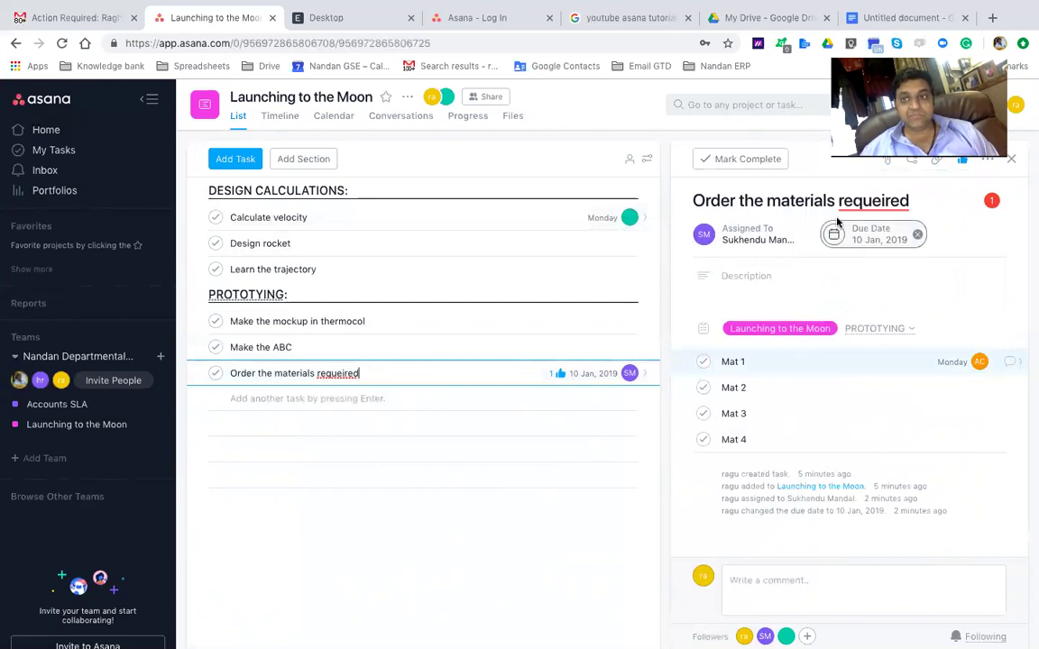
pyautogui.click(985, 161)
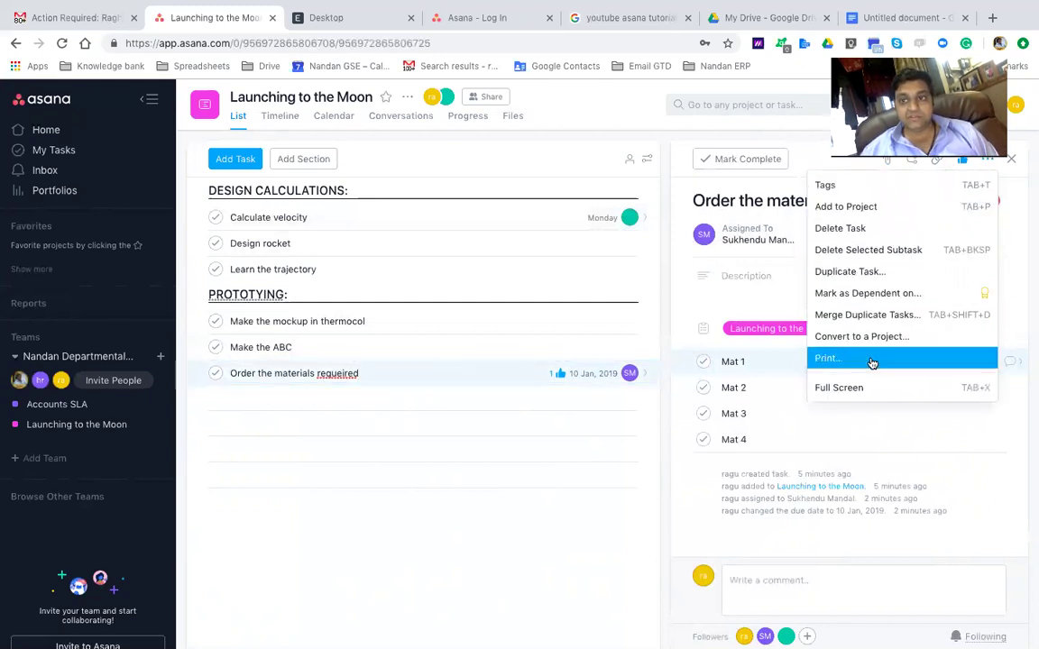
pyautogui.click(869, 358)
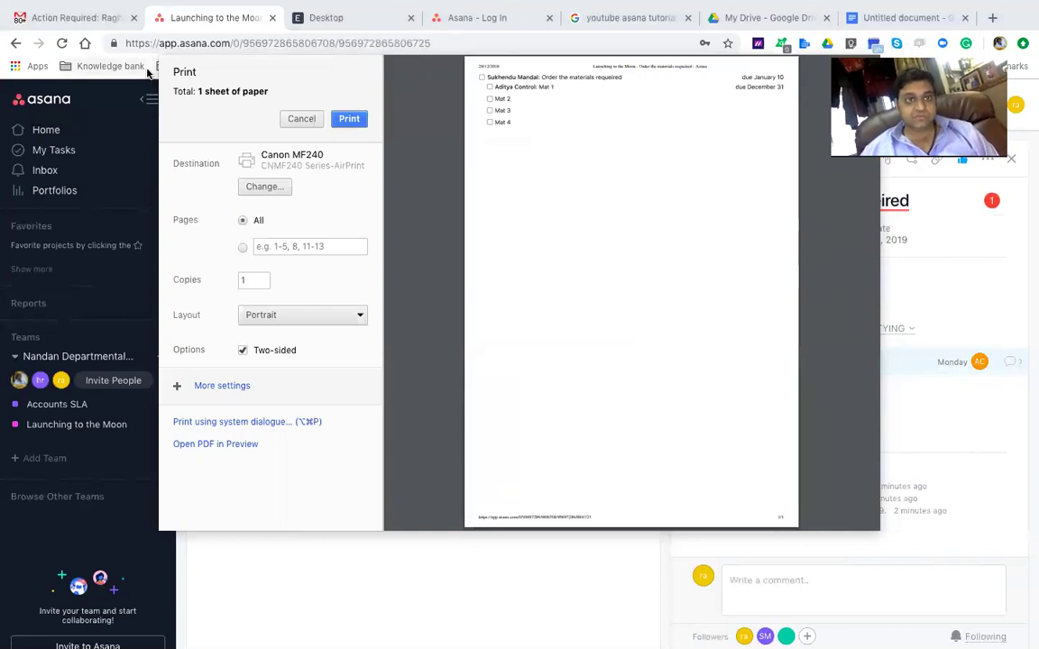
pyautogui.click(301, 119)
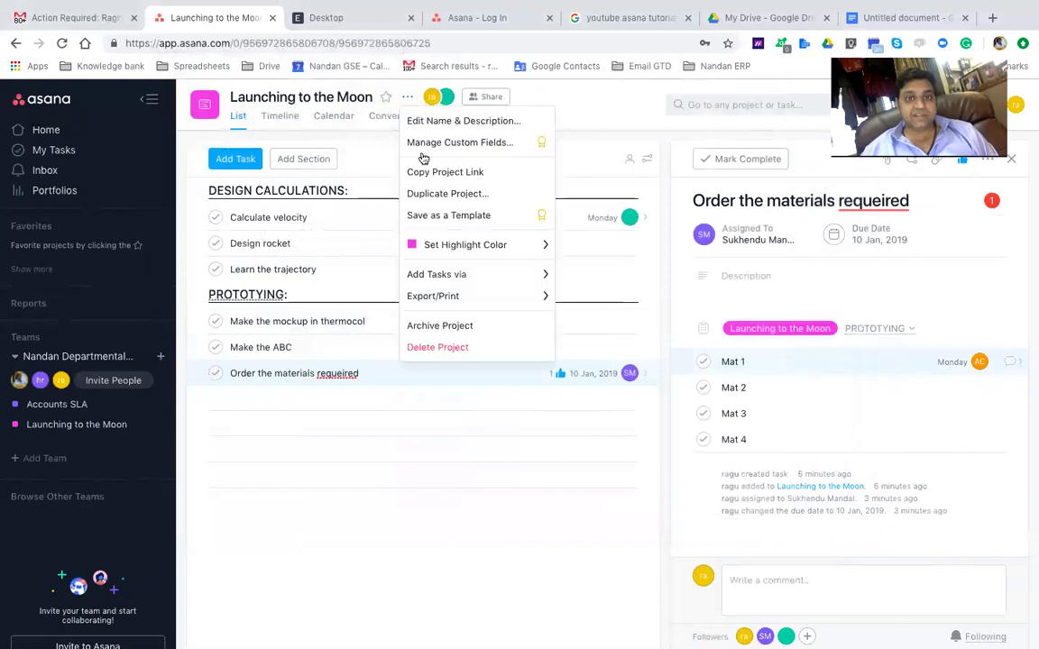
pyautogui.moveTo(452, 295)
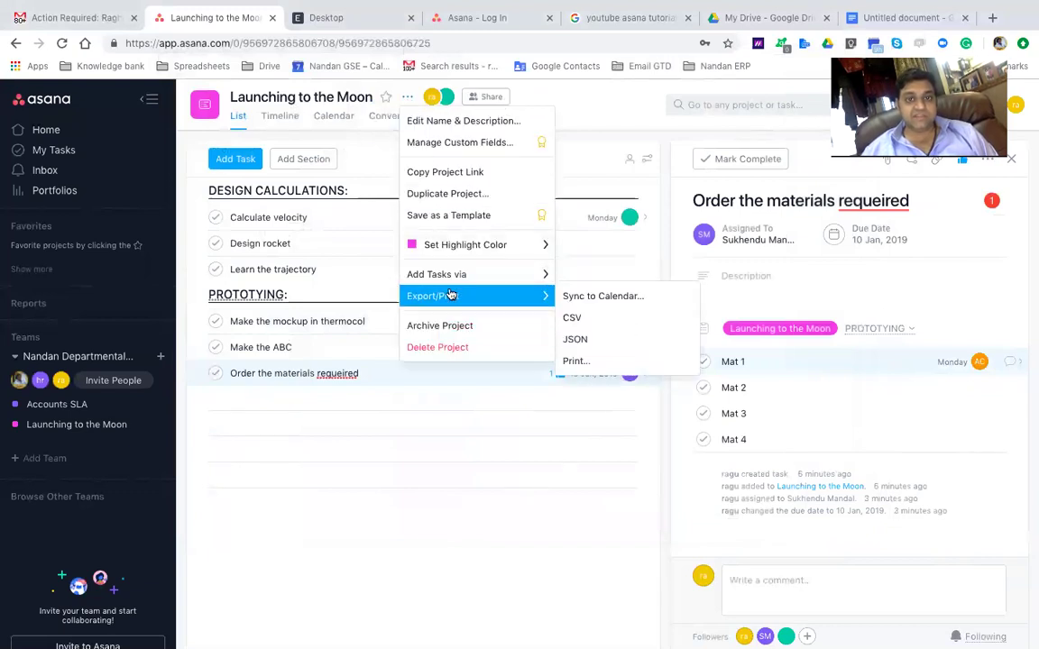
pyautogui.click(595, 361)
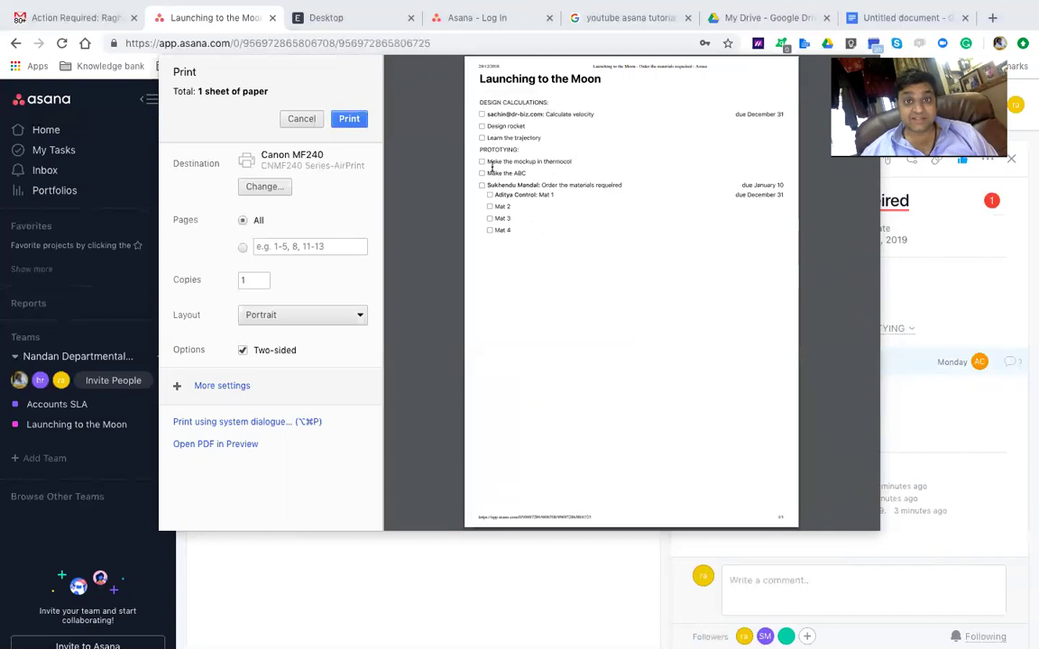
pyautogui.moveTo(479, 147); pyautogui.dragTo(519, 149)
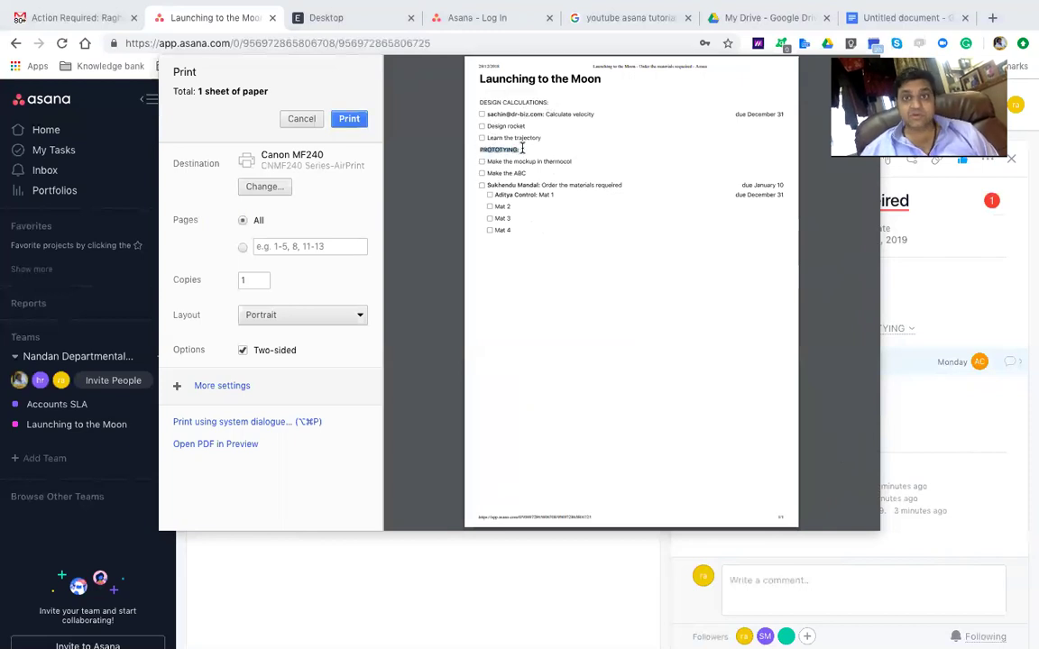
pyautogui.press('Escape')
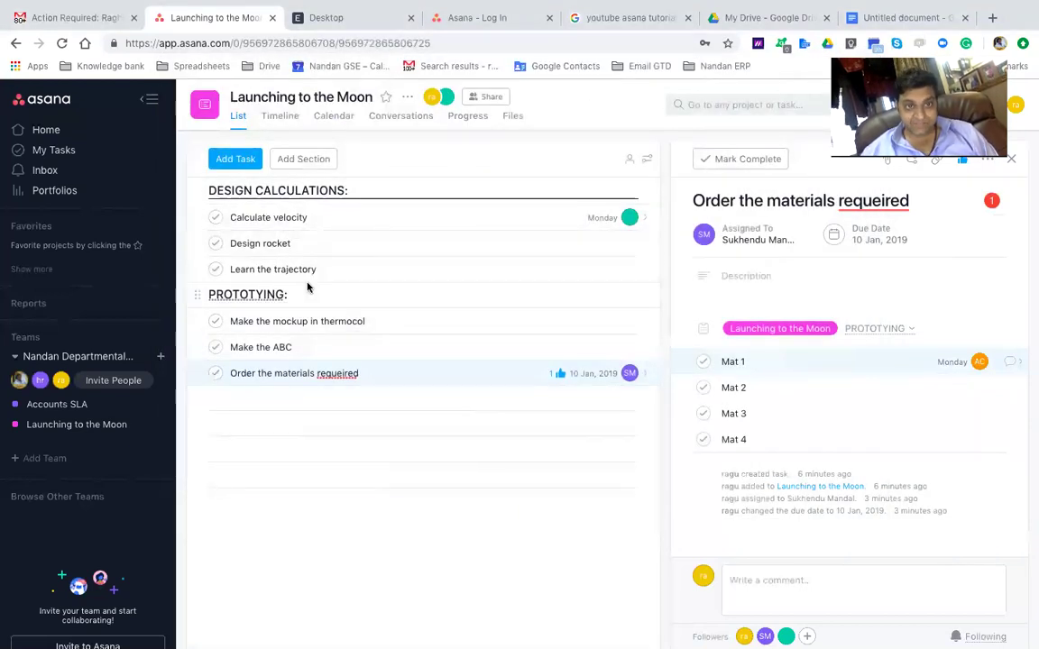
# Switch to the Home page, which shows Launching to the Moon under Recent Projects
pyautogui.click(321, 372)
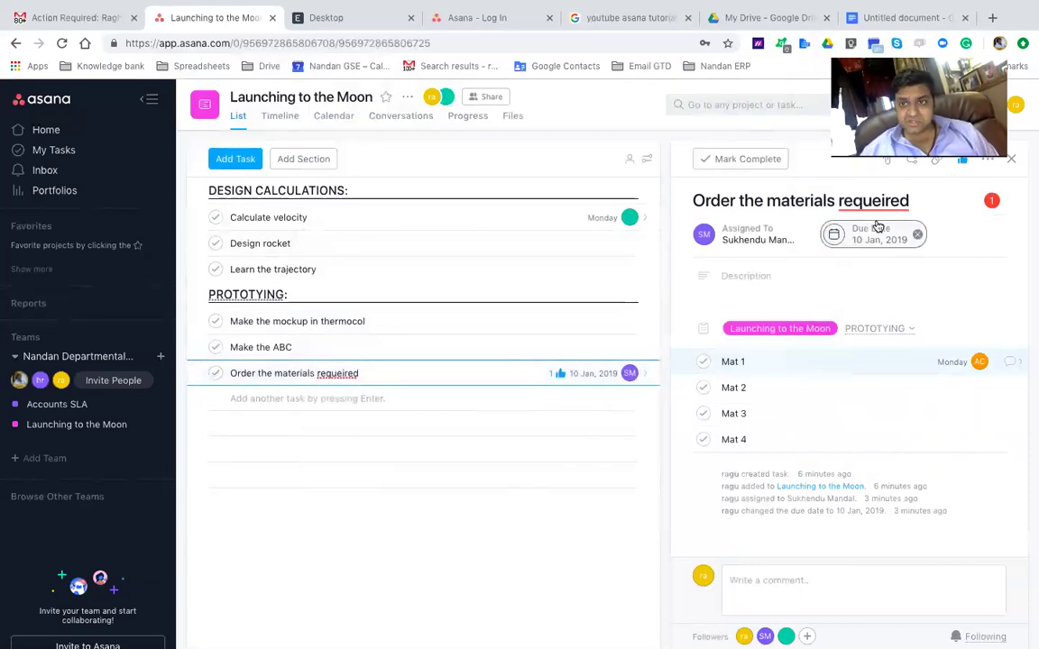
pyautogui.click(986, 160)
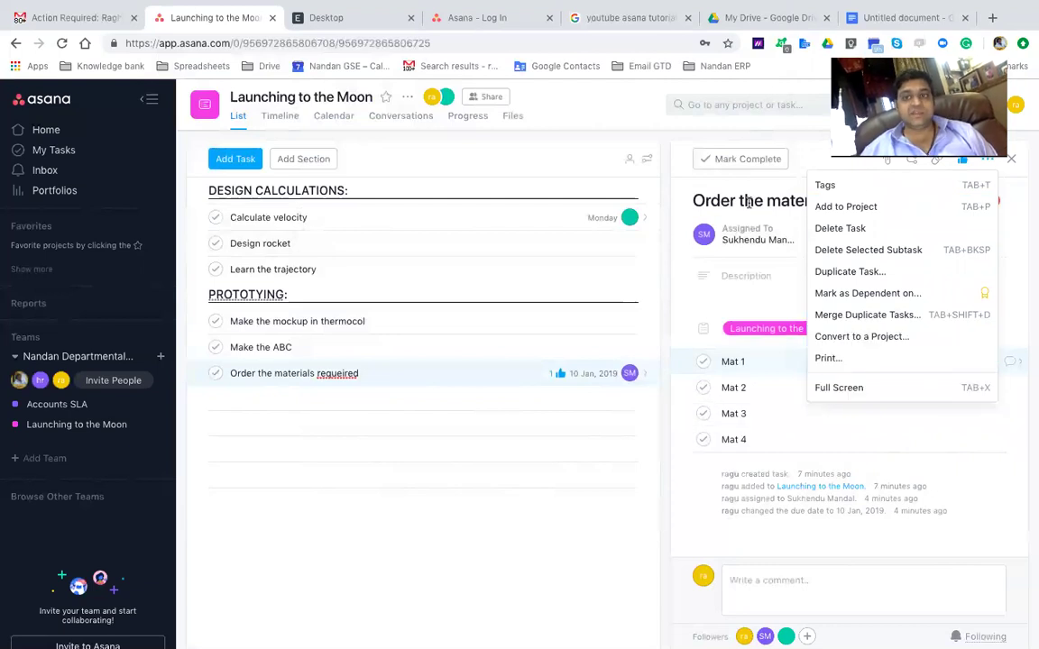
pyautogui.click(798, 194)
pyautogui.moveTo(873, 198)
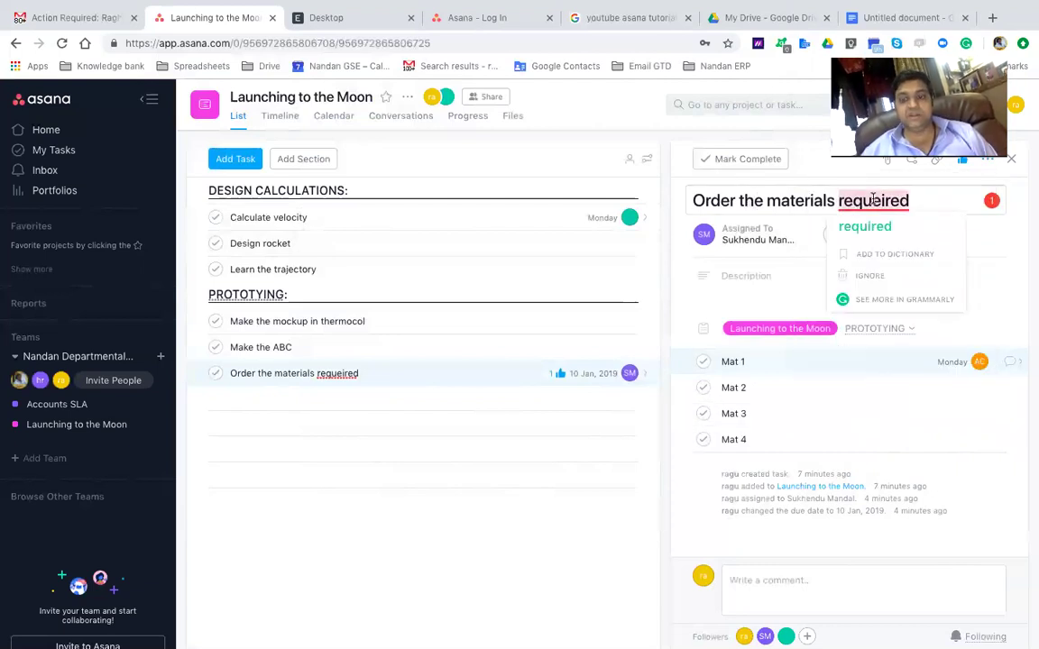
pyautogui.click(361, 379)
pyautogui.click(42, 131)
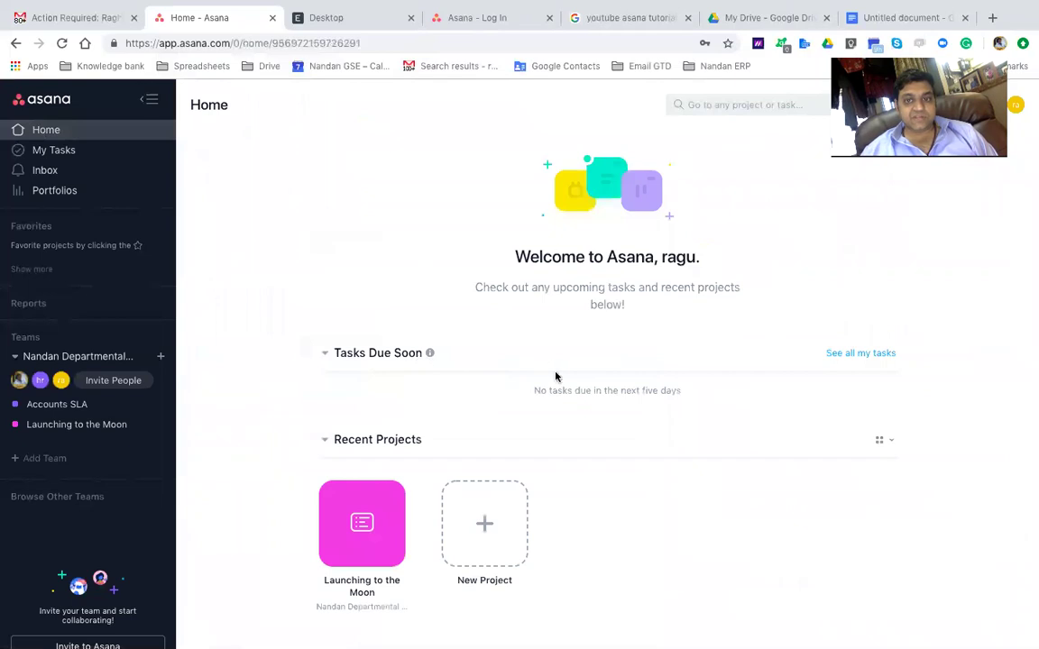
# Go via My Tasks and Home back to Launching to the Moon and open Calculate velocity
pyautogui.moveTo(539, 394); pyautogui.dragTo(656, 413)
pyautogui.click(626, 419)
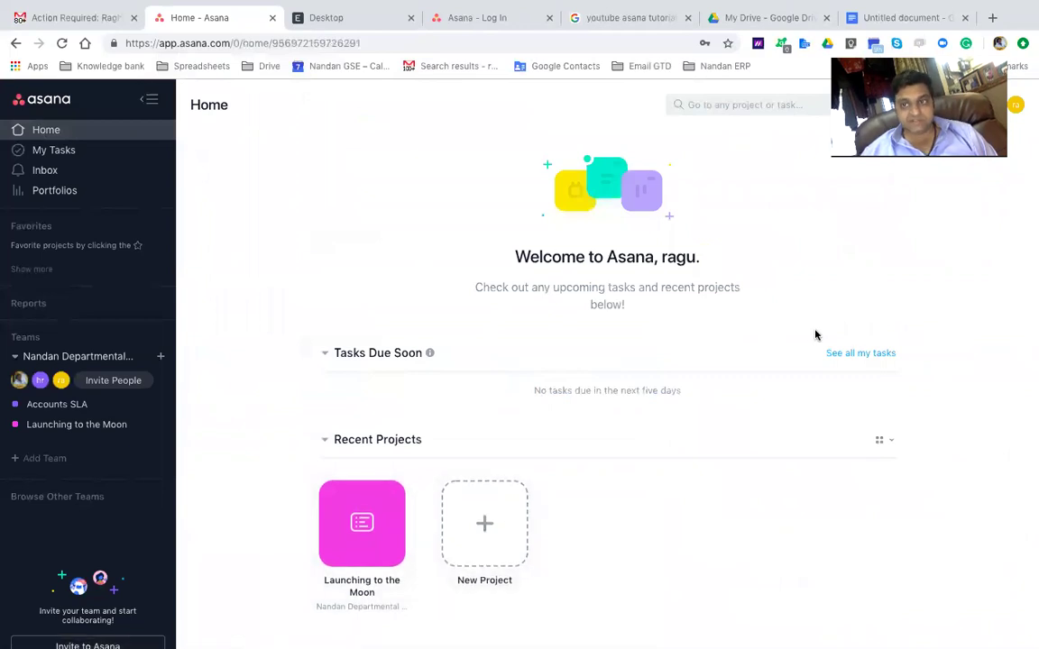
pyautogui.click(59, 150)
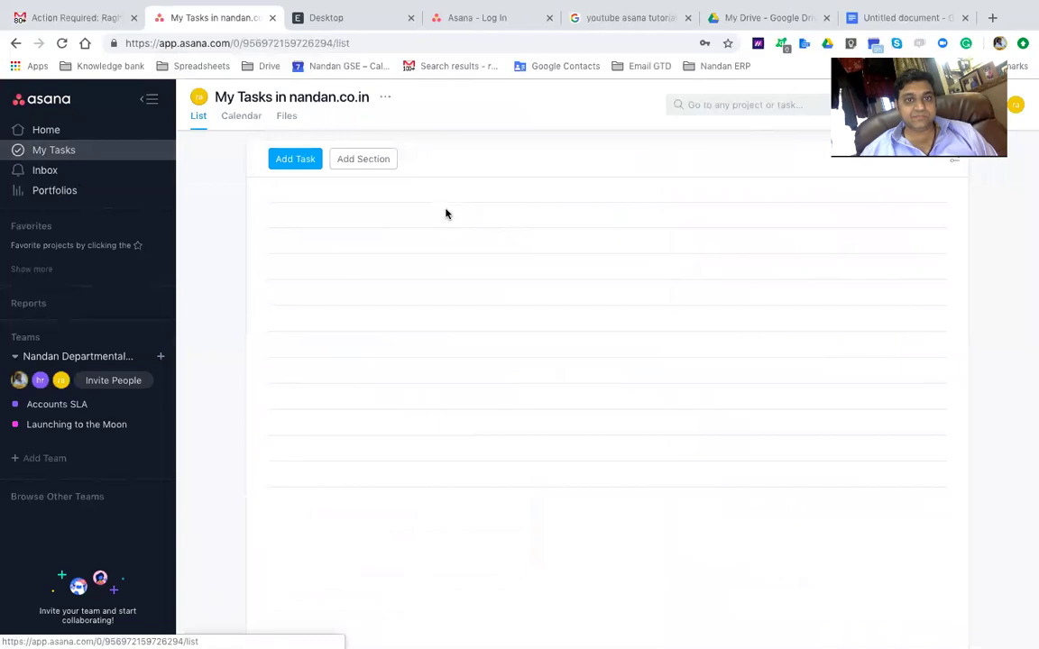
pyautogui.click(54, 130)
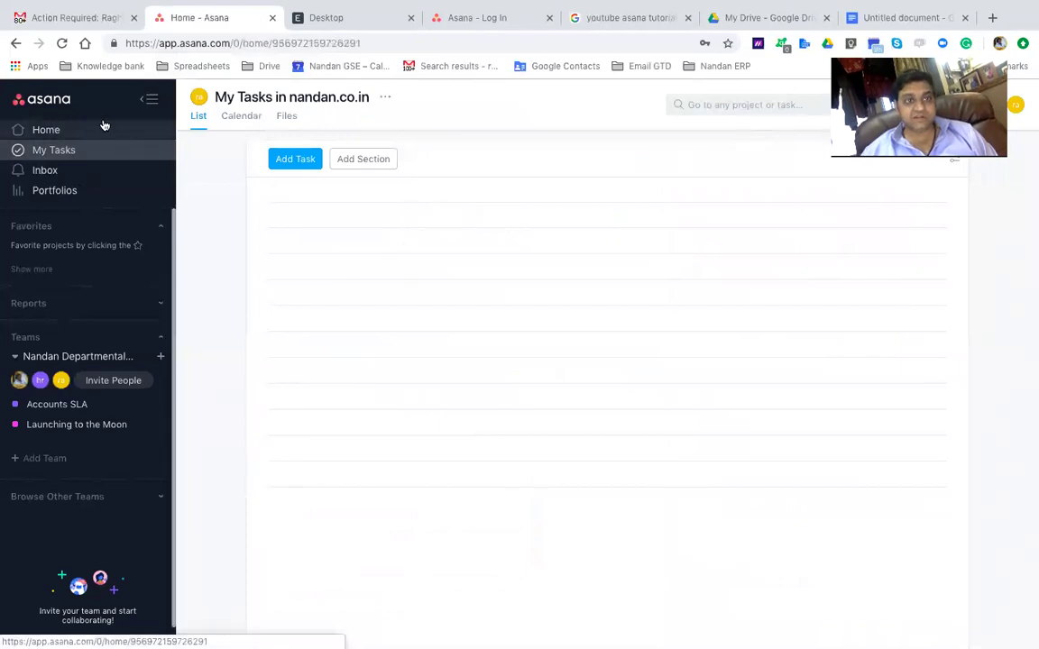
pyautogui.click(46, 423)
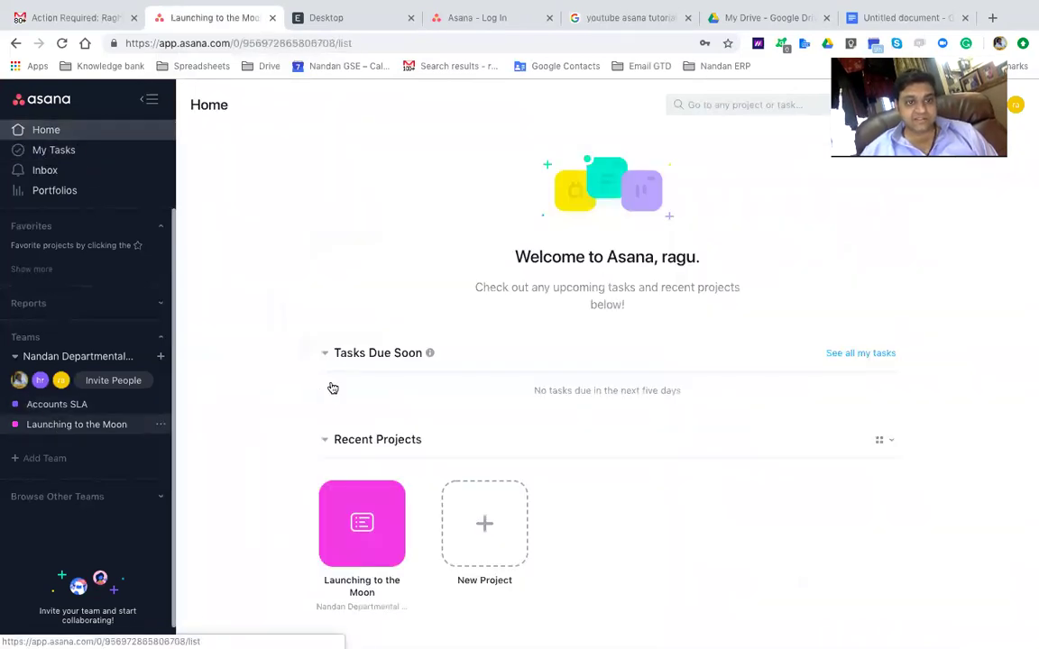
pyautogui.click(381, 223)
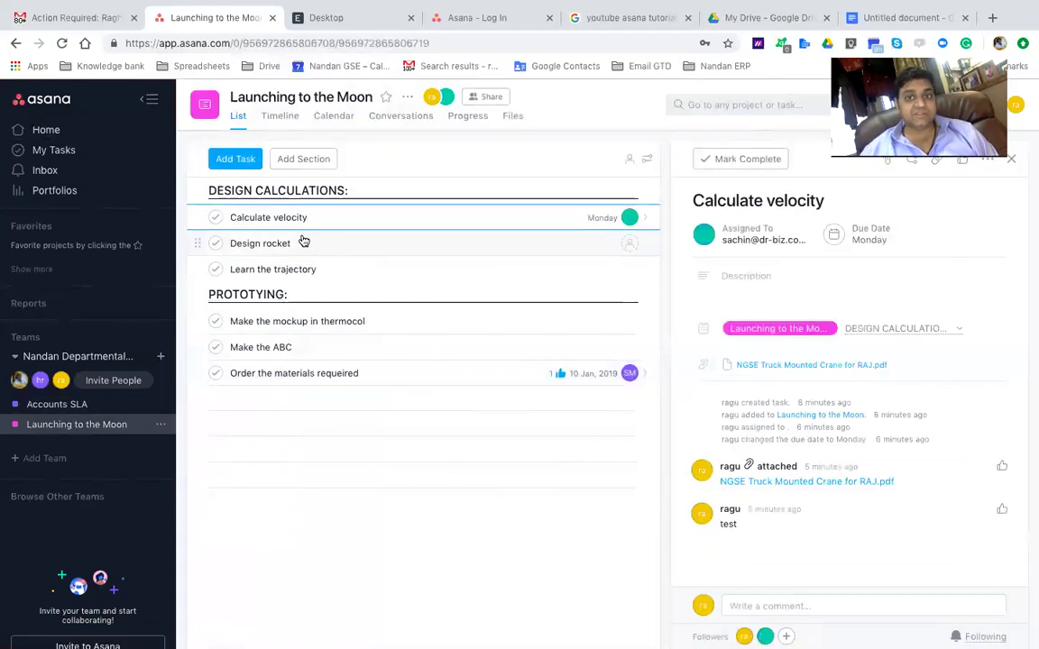
# Assign Design rocket and Learn the trajectory to yourself, both due tomorrow
pyautogui.click(299, 243)
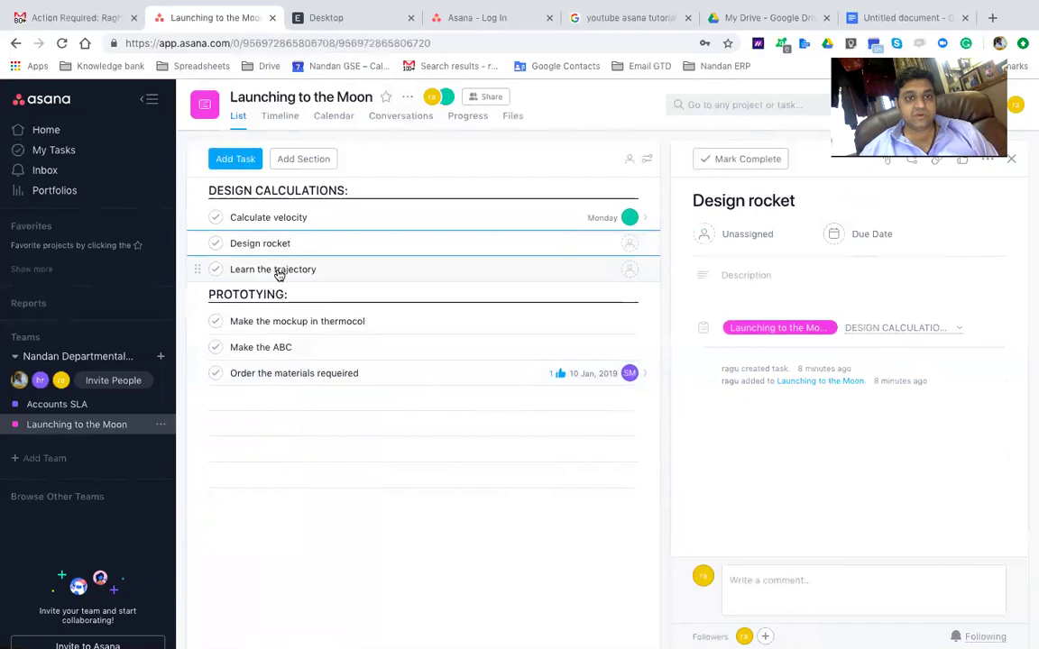
pyautogui.keyDown('shift'); pyautogui.click(277, 268); pyautogui.keyUp('shift')
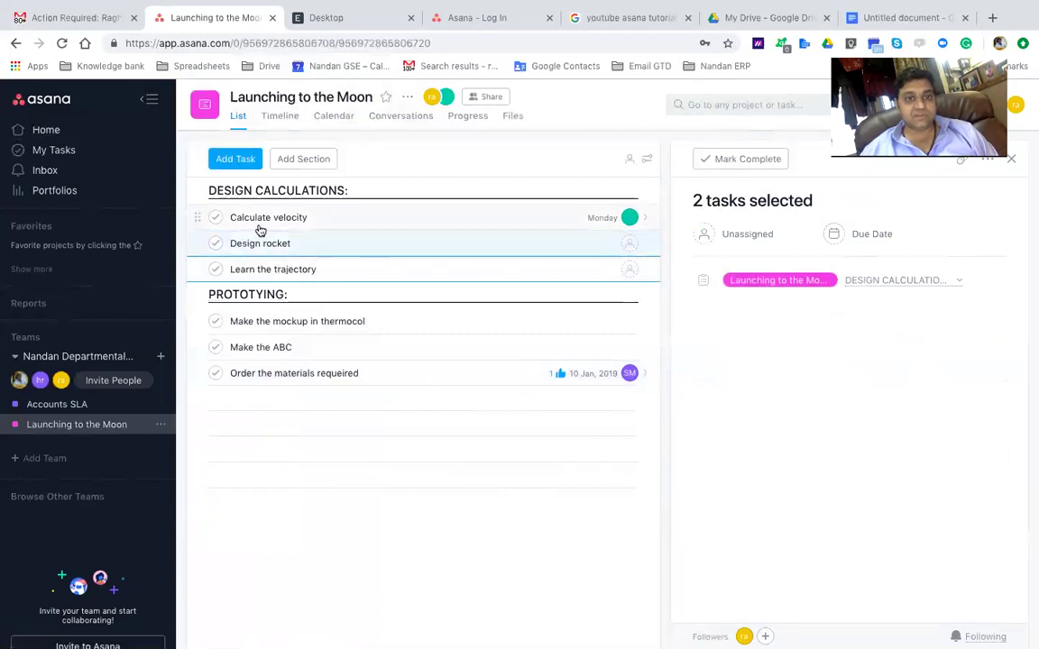
pyautogui.click(254, 243)
pyautogui.keyDown('shift'); pyautogui.click(255, 268); pyautogui.keyUp('shift')
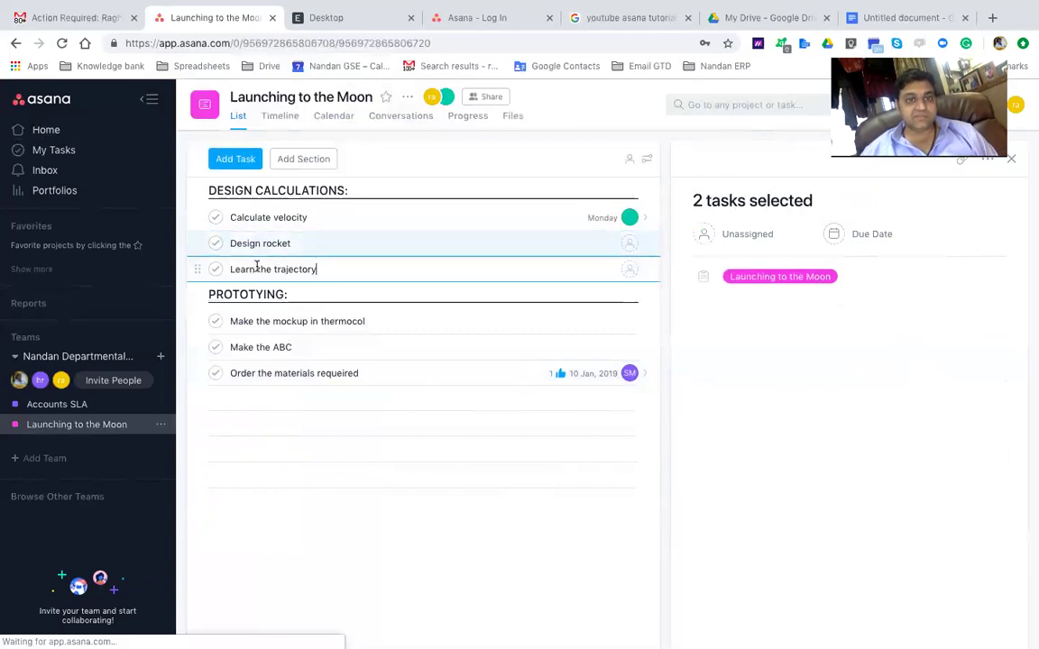
pyautogui.click(740, 235)
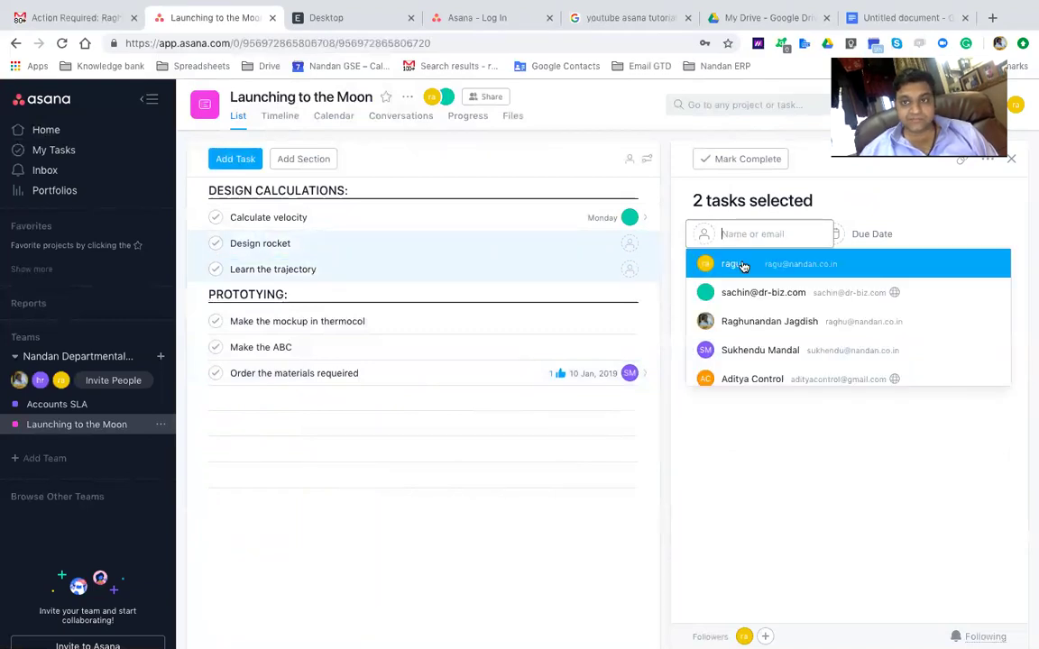
pyautogui.click(731, 263)
pyautogui.click(871, 234)
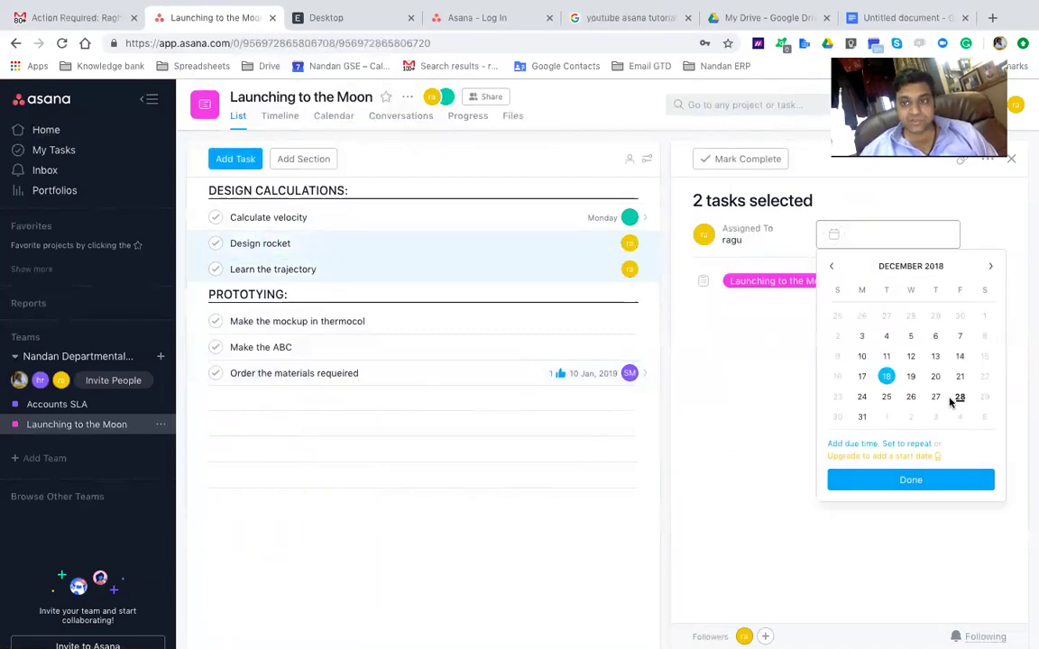
pyautogui.click(984, 396)
# Assign Make the mockup in thermocol and Make the ABC to a teammate, due Monday, December 31
pyautogui.click(529, 250)
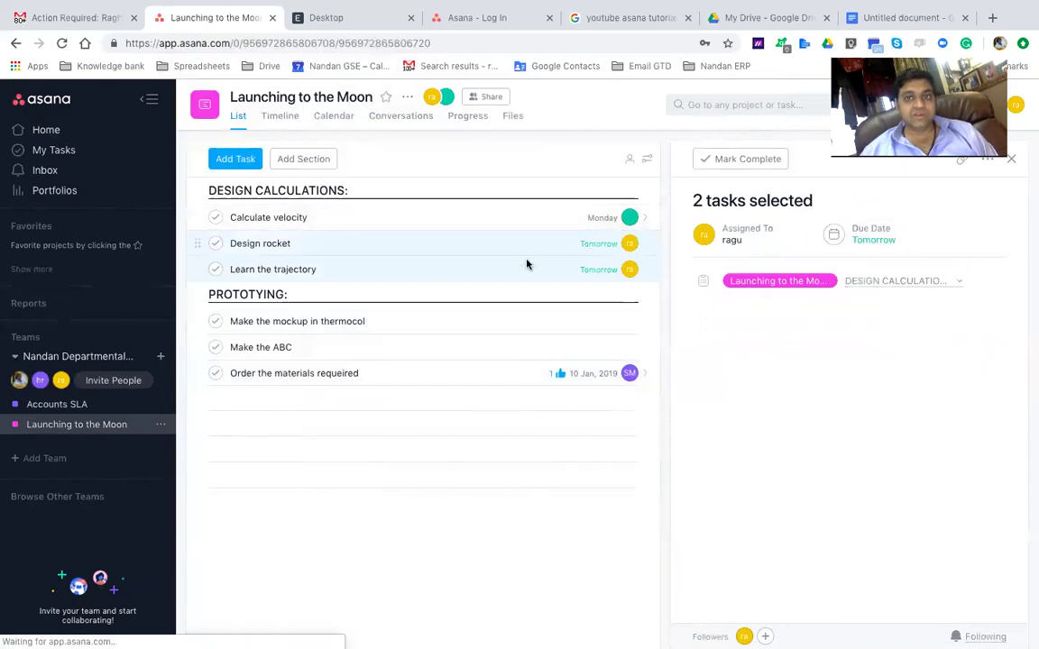
pyautogui.click(257, 321)
pyautogui.keyDown('shift'); pyautogui.click(263, 347); pyautogui.keyUp('shift')
pyautogui.click(725, 233)
pyautogui.write('sachin')
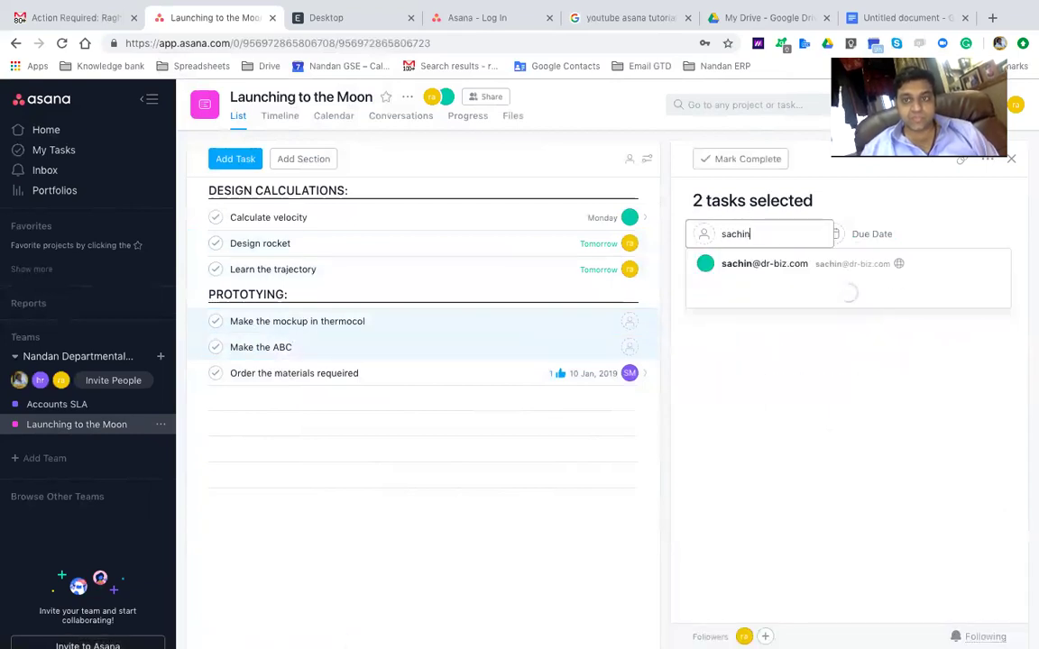
pyautogui.click(805, 264)
pyautogui.click(884, 235)
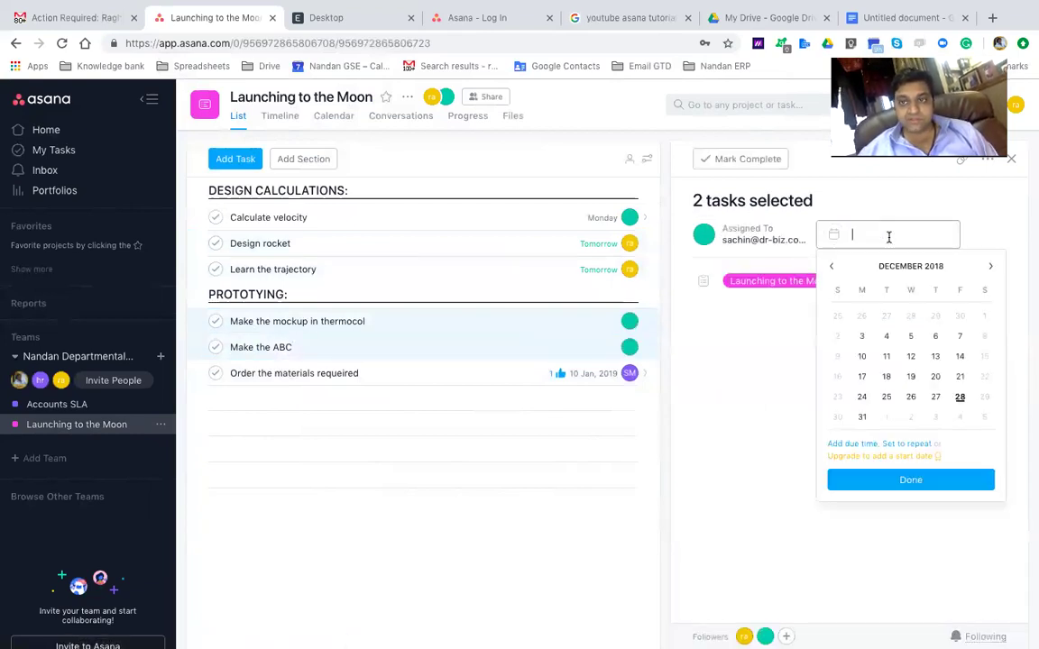
pyautogui.click(863, 416)
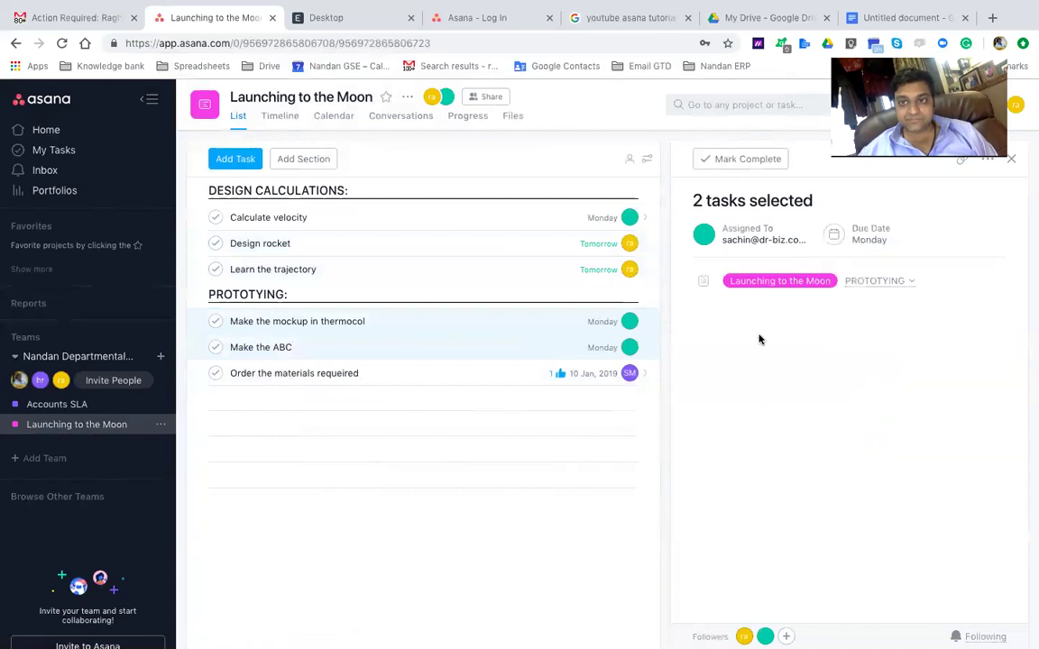
pyautogui.click(517, 328)
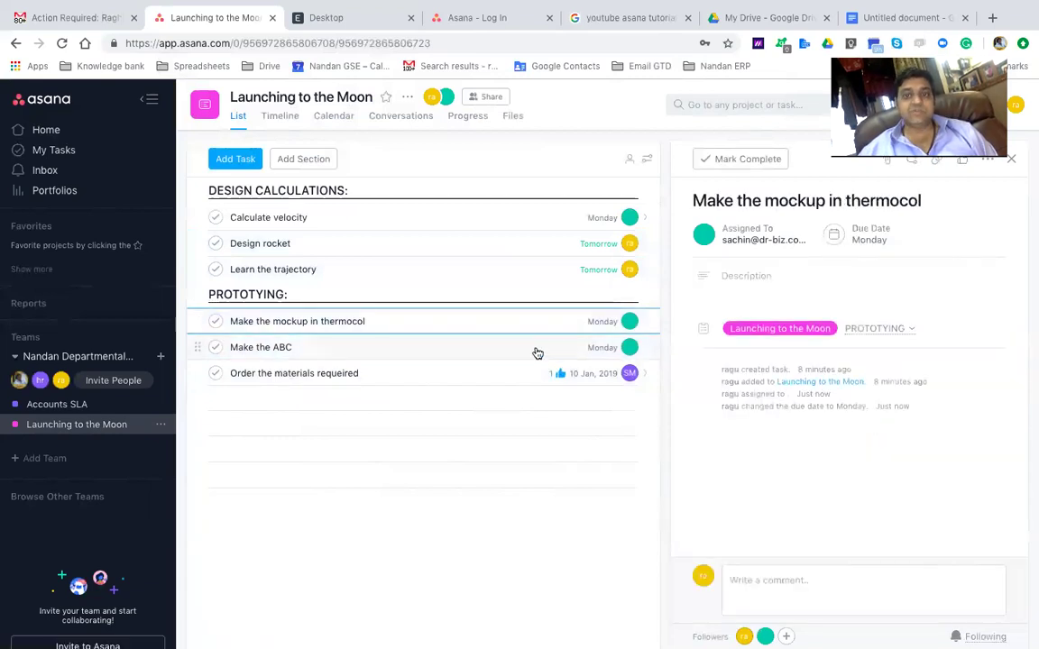
pyautogui.click(538, 353)
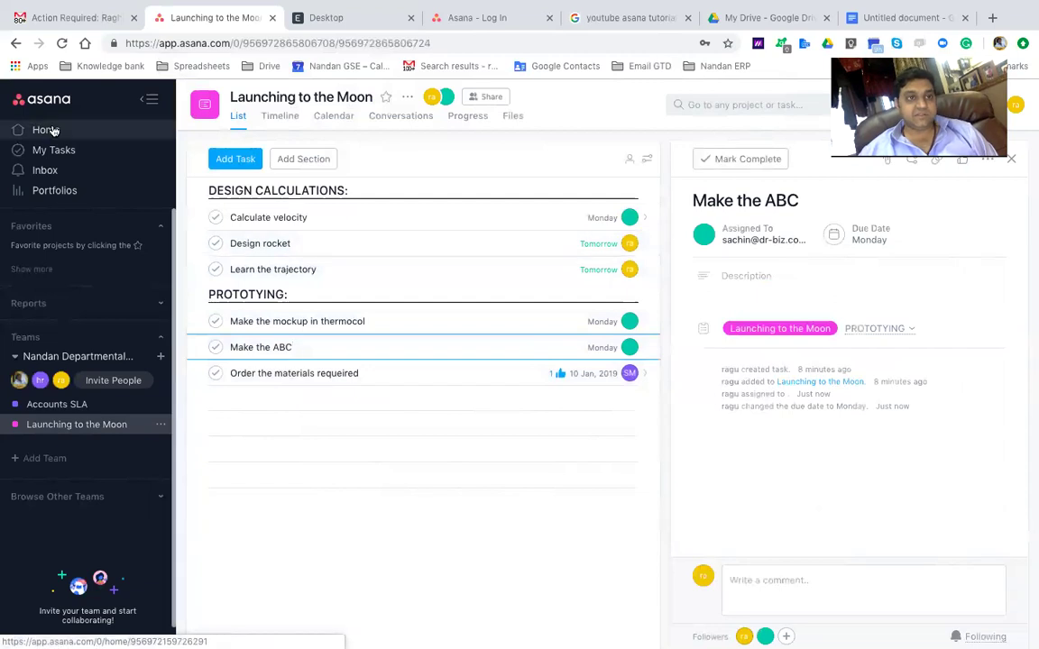
pyautogui.click(50, 130)
# In My Tasks, create tasks Get a mousetrap, Get a new computer and Speak to ABC
pyautogui.click(55, 150)
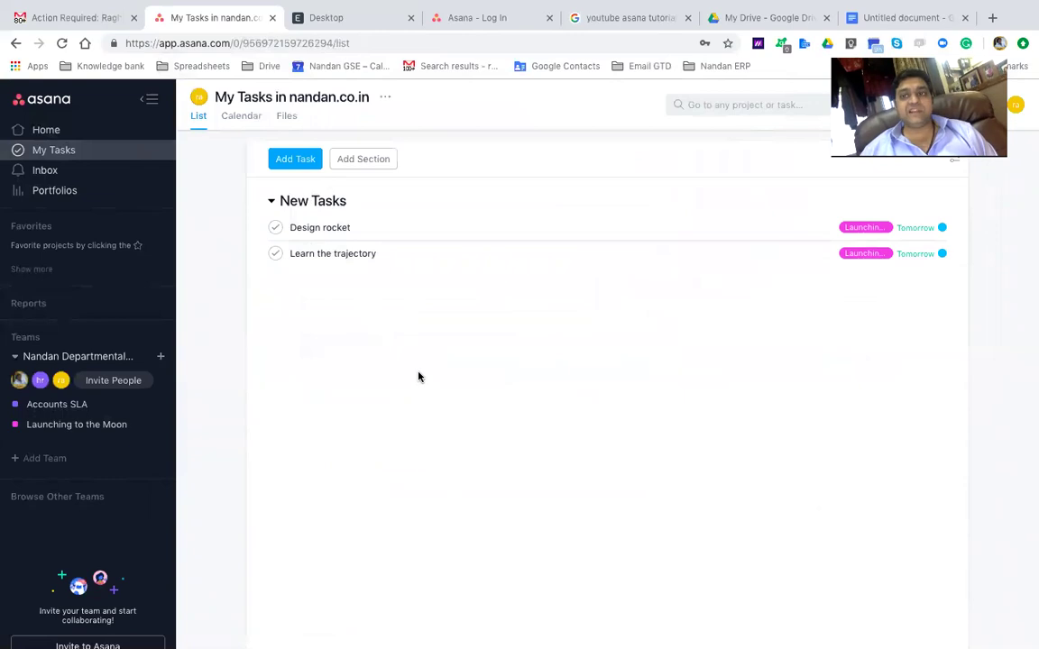
pyautogui.click(285, 163)
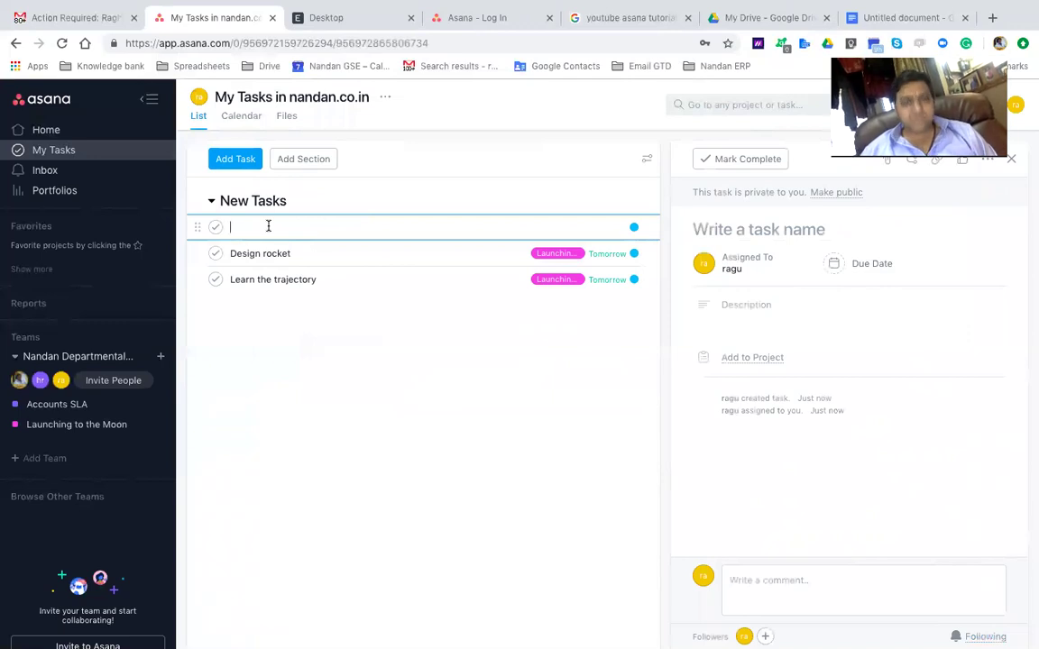
pyautogui.write('Get a m')
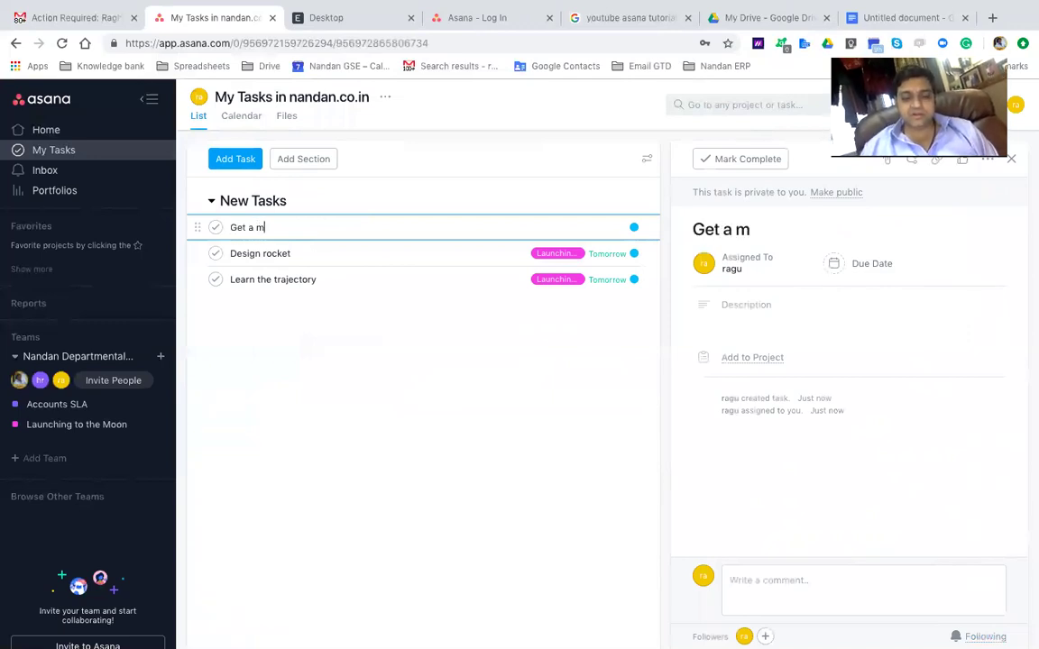
pyautogui.write('ousetrap')
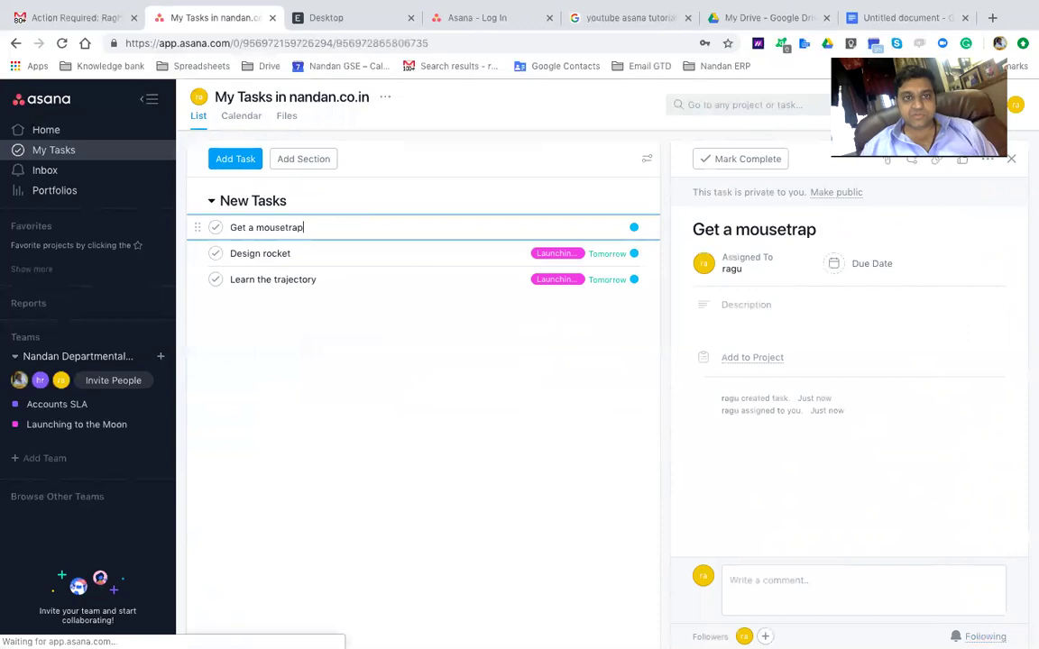
pyautogui.press('Return')
pyautogui.write('Get a new c')
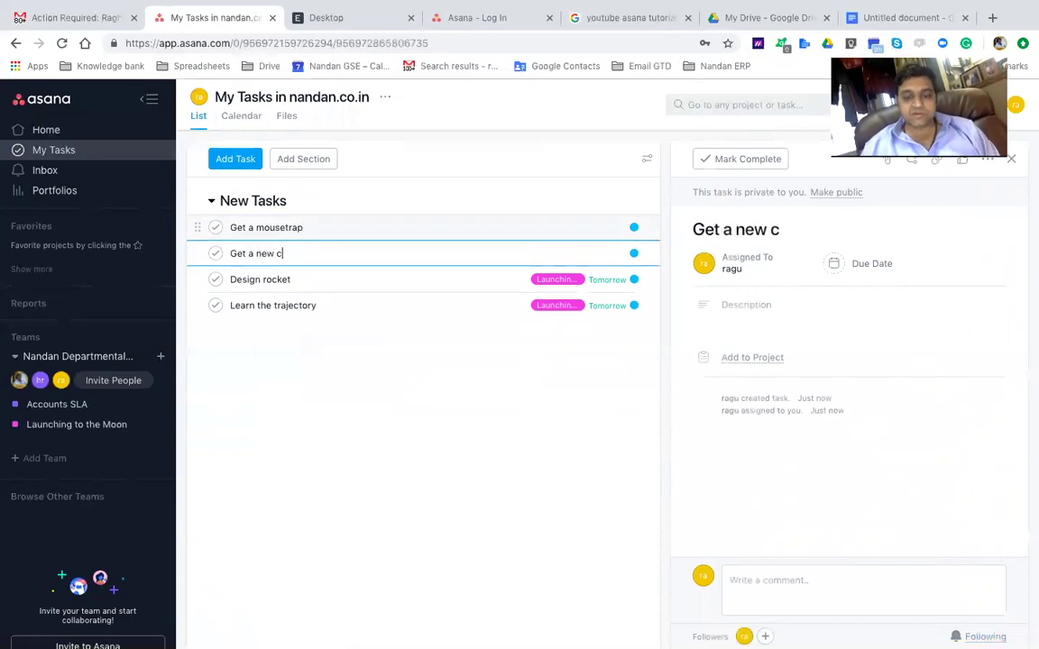
pyautogui.write('omputer')
pyautogui.press('Return')
pyautogui.write('Speak to AM')
pyautogui.press('BackSpace')
pyautogui.write('BC')
pyautogui.press('Return')
# Add tasks Follow up on payment from XYZ, Put up the postr for the new year party, Inform to all for abc, Do blog posting
pyautogui.write('Follow up on payment from ')
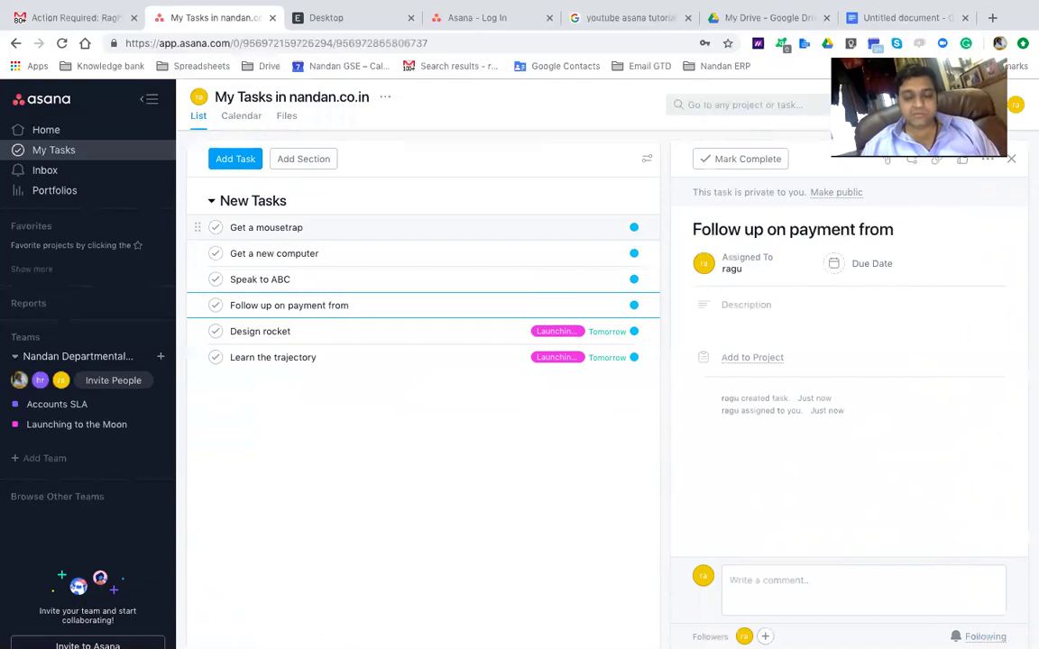
pyautogui.write('XYZ')
pyautogui.press('Return')
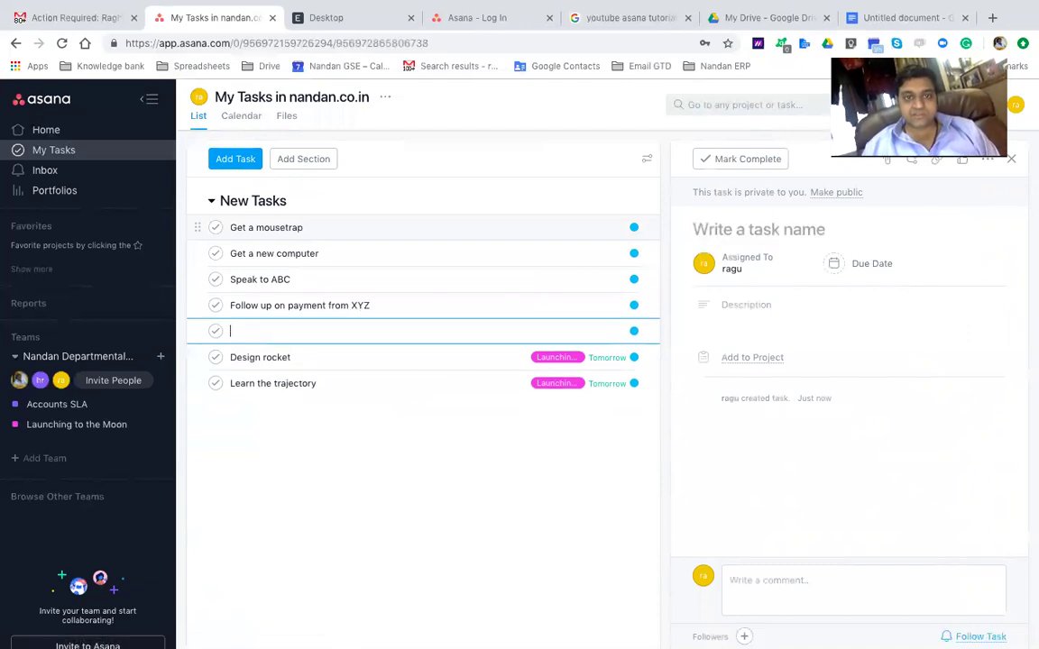
pyautogui.write('Put up')
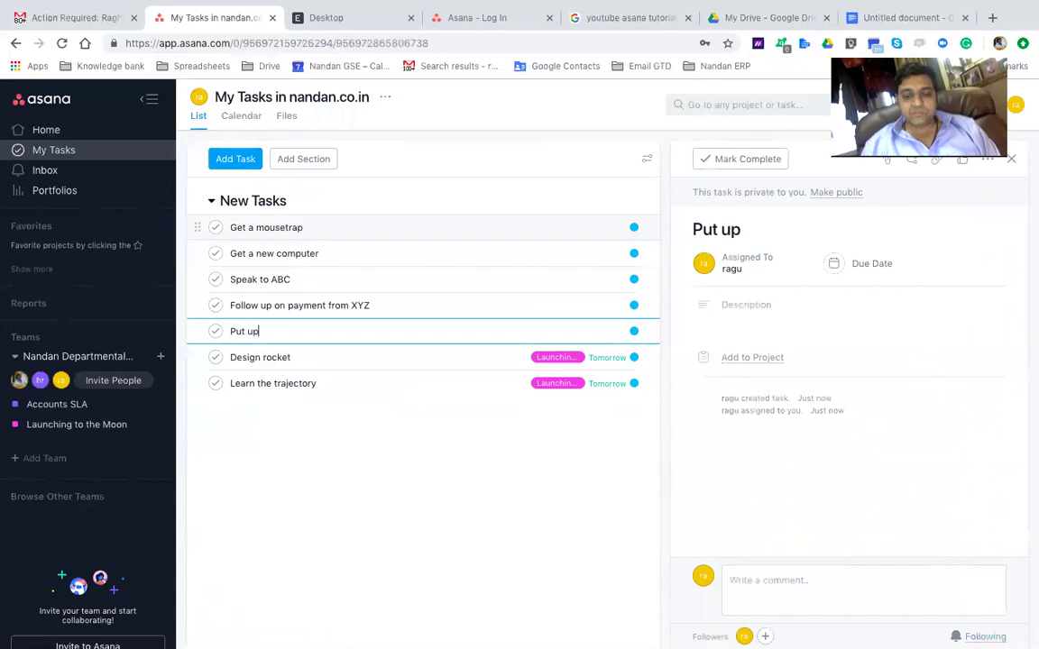
pyautogui.write(' the postr for ')
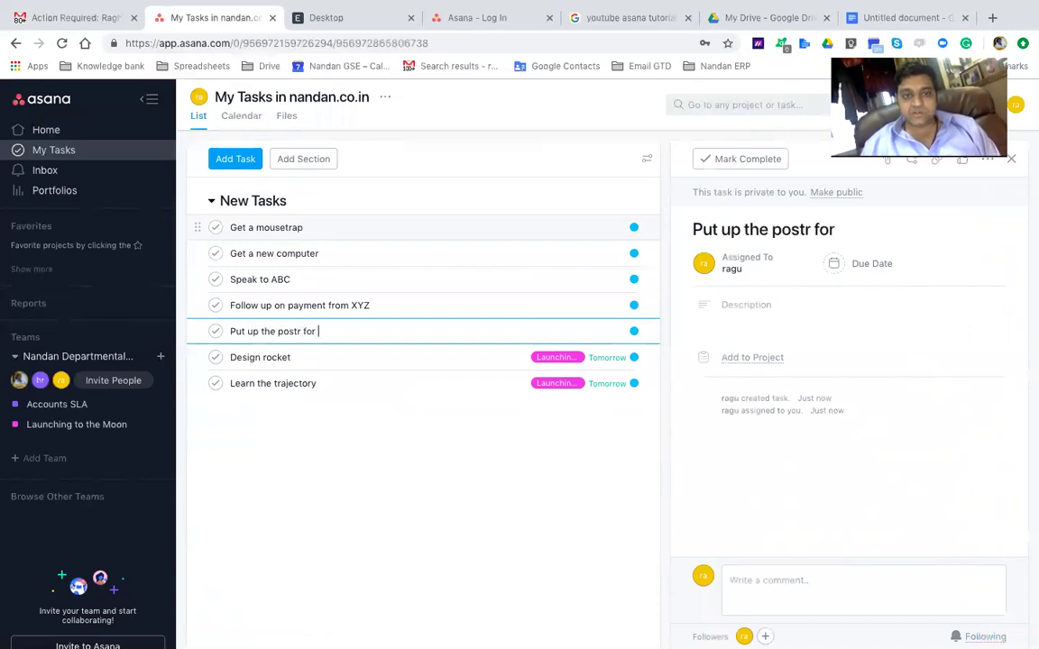
pyautogui.write('the new year party')
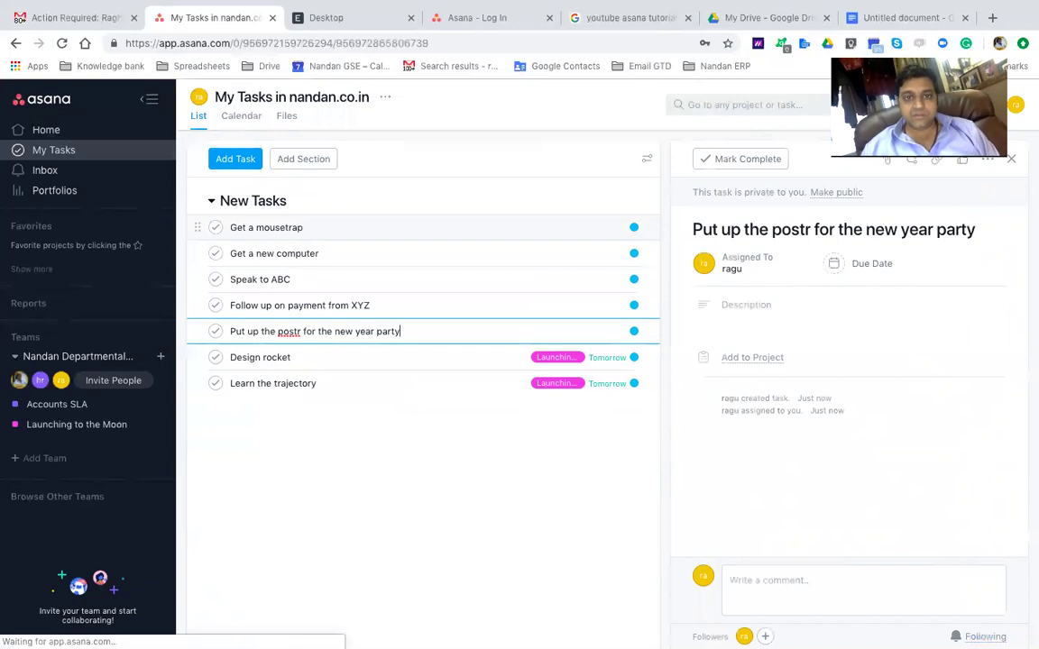
pyautogui.press('Return')
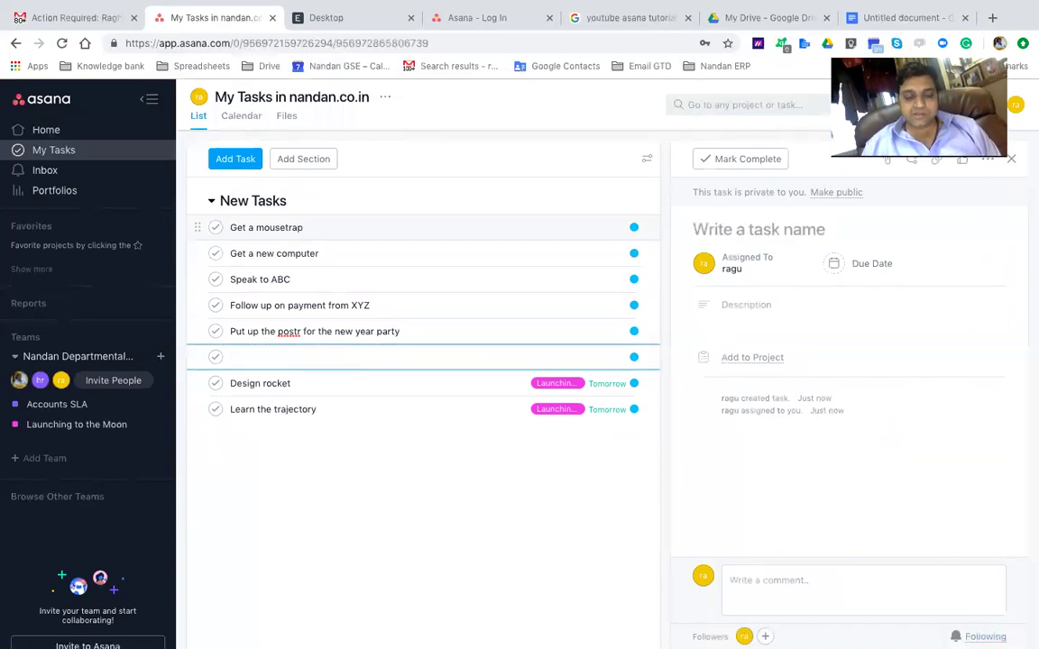
pyautogui.write('Inform to all for abc')
pyautogui.press('Return')
pyautogui.write('Do ')
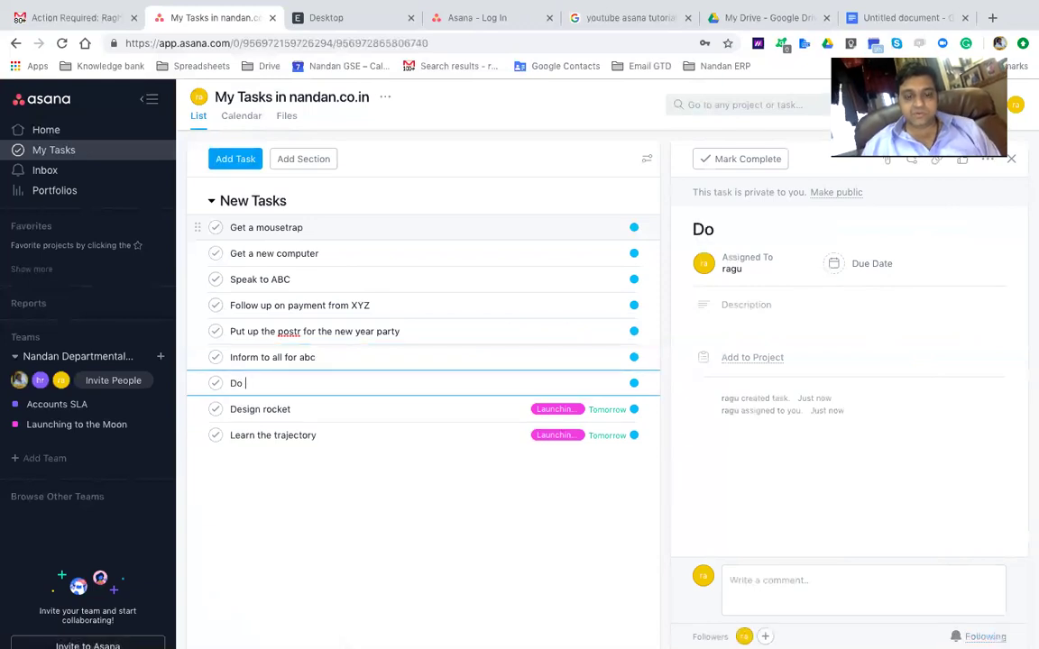
pyautogui.write('blog posting')
pyautogui.press('Up')
pyautogui.press('Up')
pyautogui.press('Up')
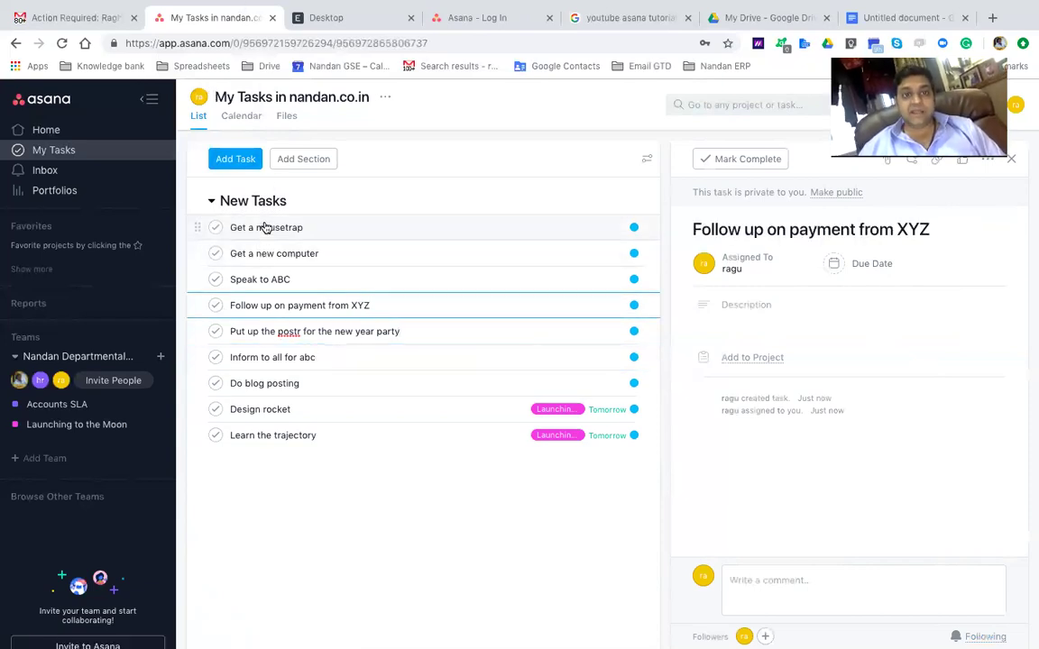
# Select the six tasks from Get a new computer to Do blog posting and add them to Launching to the Moon
pyautogui.click(308, 386)
pyautogui.hotkey('shift', 'Up')
pyautogui.hotkey('shift', 'Up')
pyautogui.hotkey('shift', 'Up')
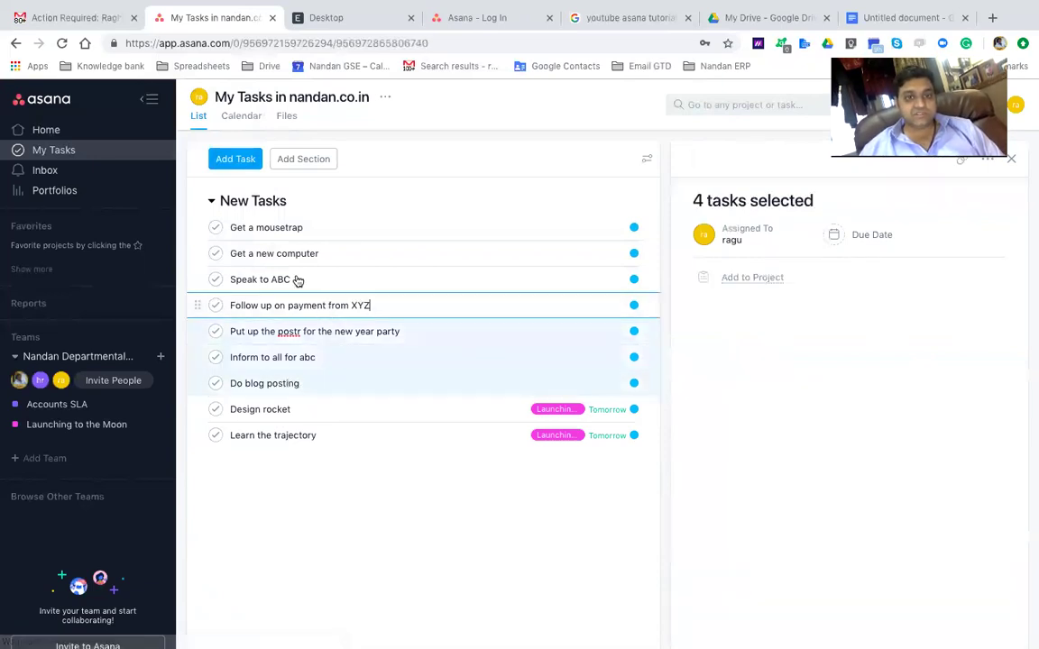
pyautogui.hotkey('shift', 'Up')
pyautogui.hotkey('shift', 'Up')
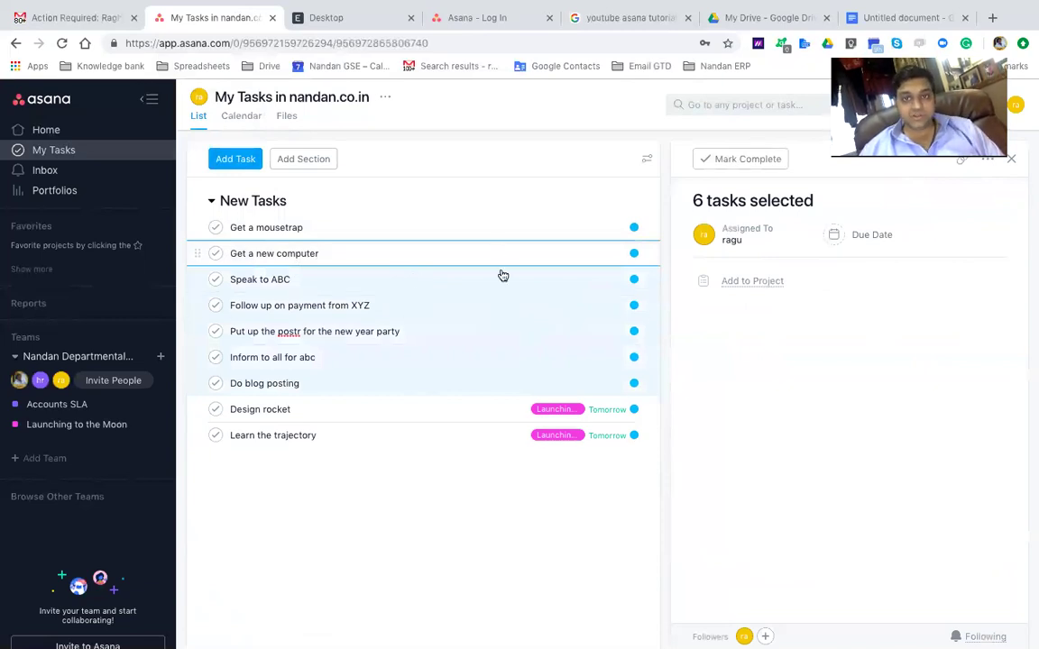
pyautogui.click(763, 282)
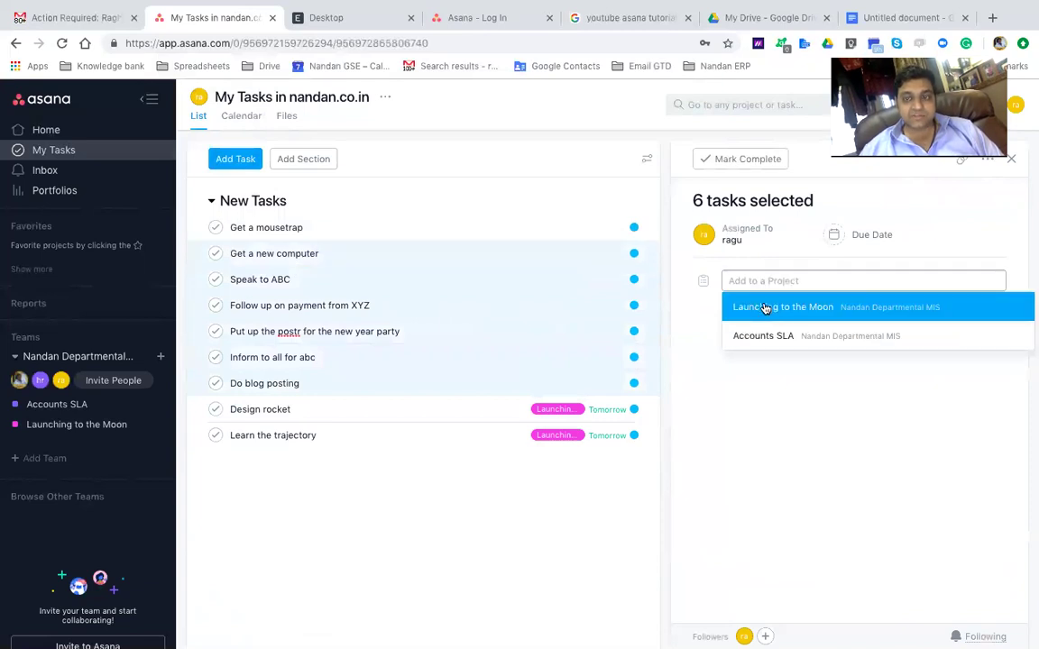
pyautogui.click(763, 305)
# Check the project and each My Tasks item's details to confirm the new project membership
pyautogui.click(387, 305)
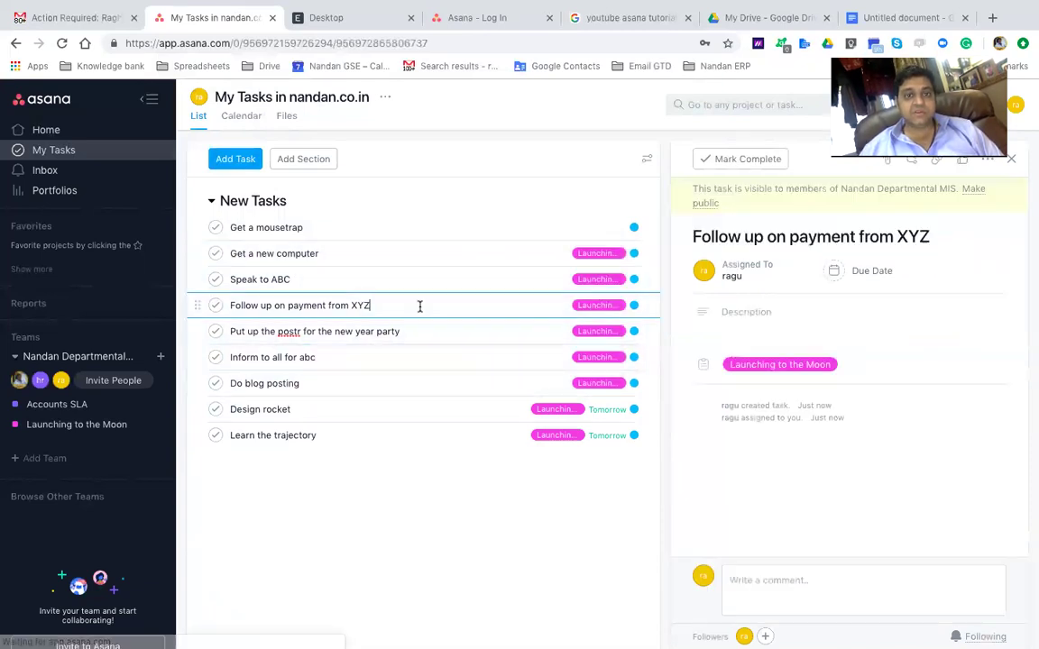
pyautogui.click(42, 424)
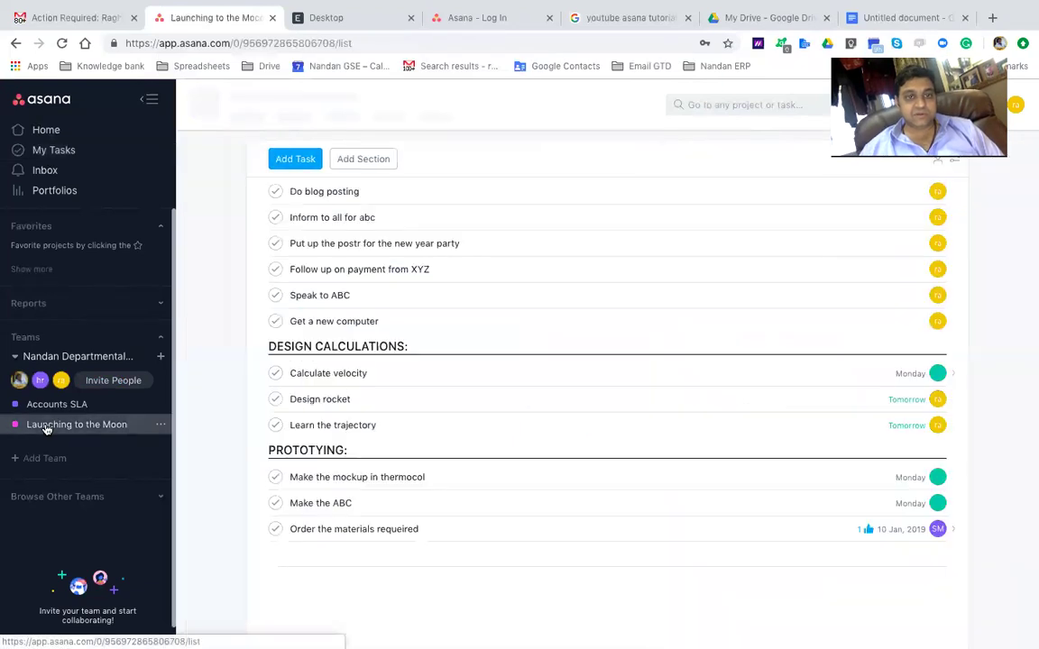
pyautogui.click(84, 152)
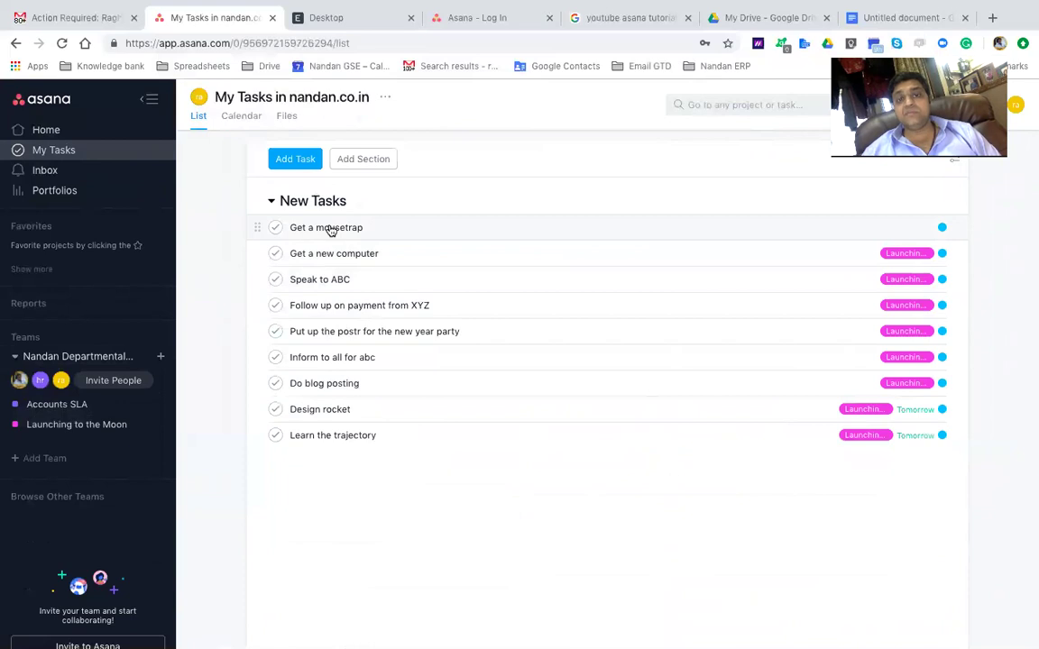
pyautogui.click(331, 229)
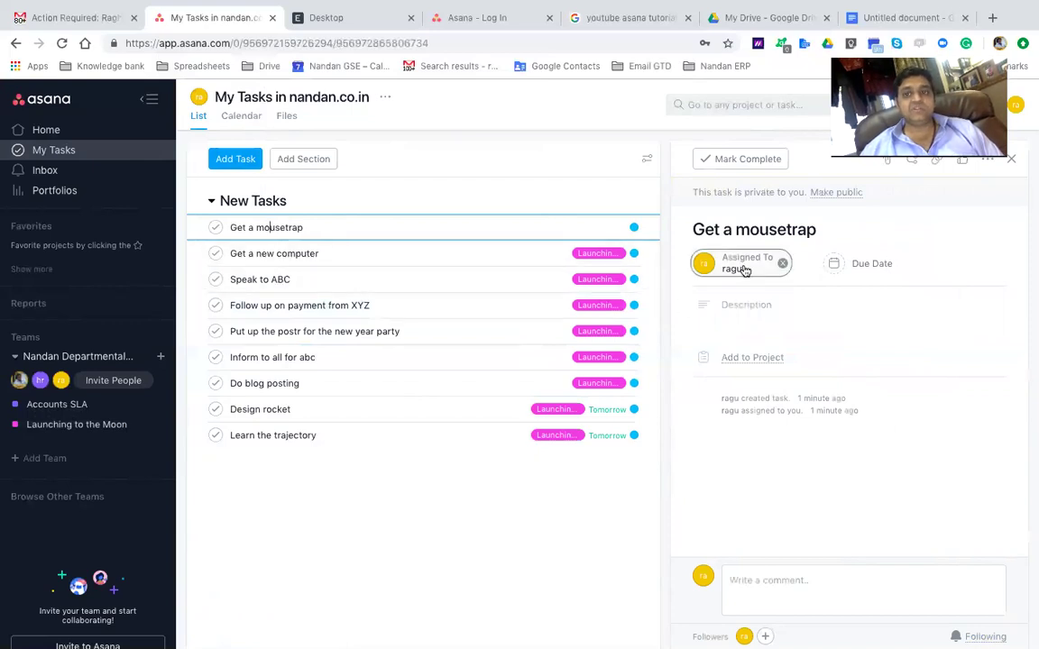
pyautogui.click(301, 254)
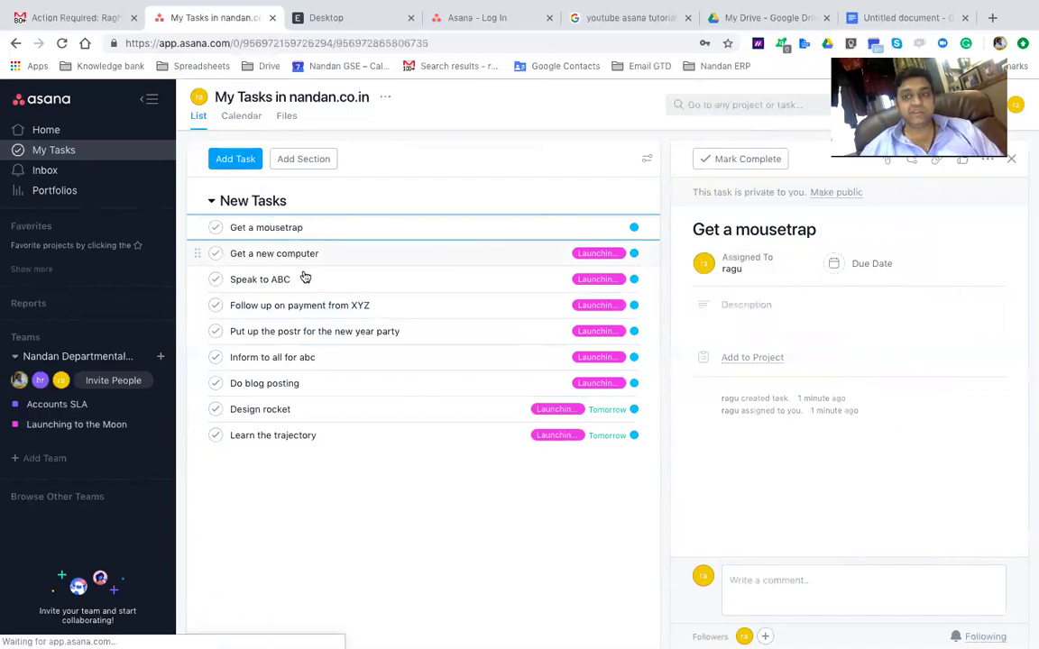
pyautogui.click(306, 279)
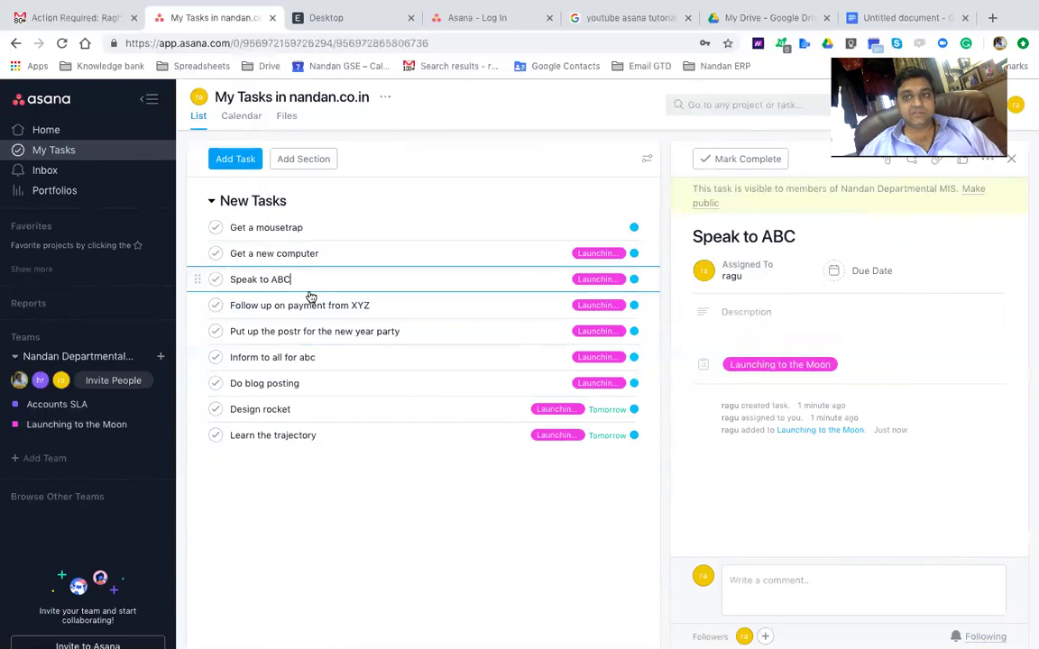
pyautogui.click(313, 332)
pyautogui.click(318, 358)
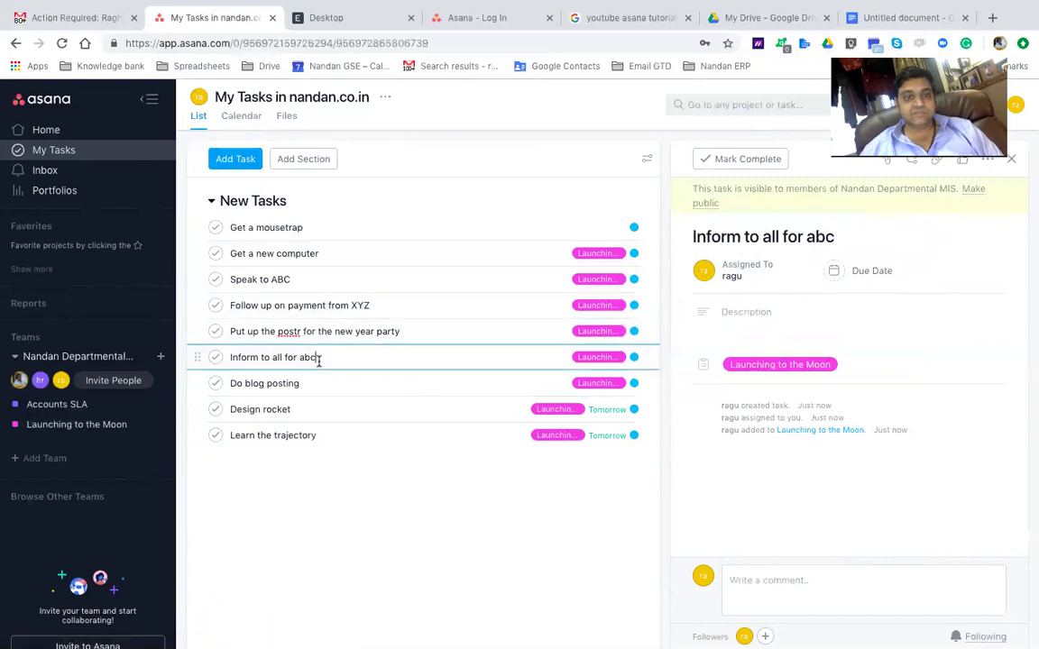
pyautogui.click(317, 386)
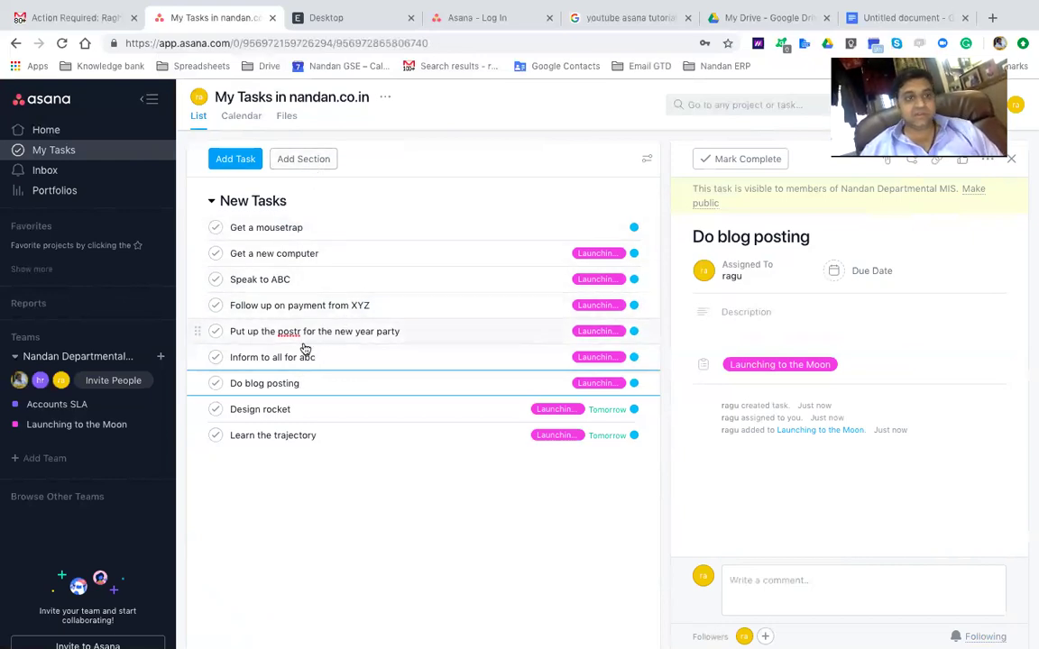
# In Launching to the Moon, move Do blog posting and Inform to all for abc into DESIGN CALCULATIONS
pyautogui.click(112, 426)
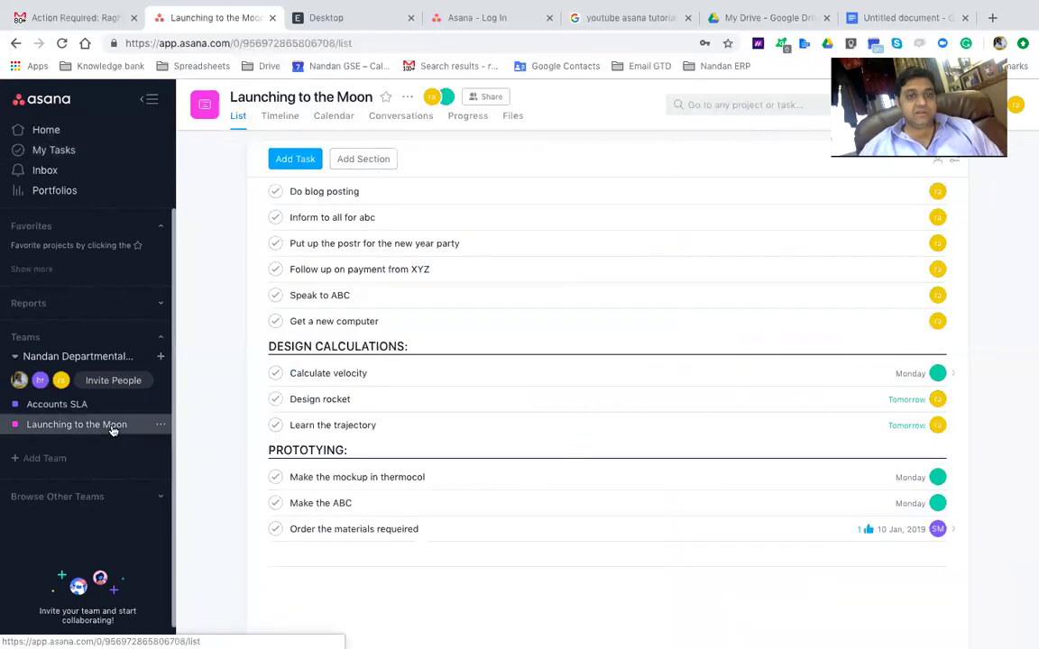
pyautogui.click(63, 150)
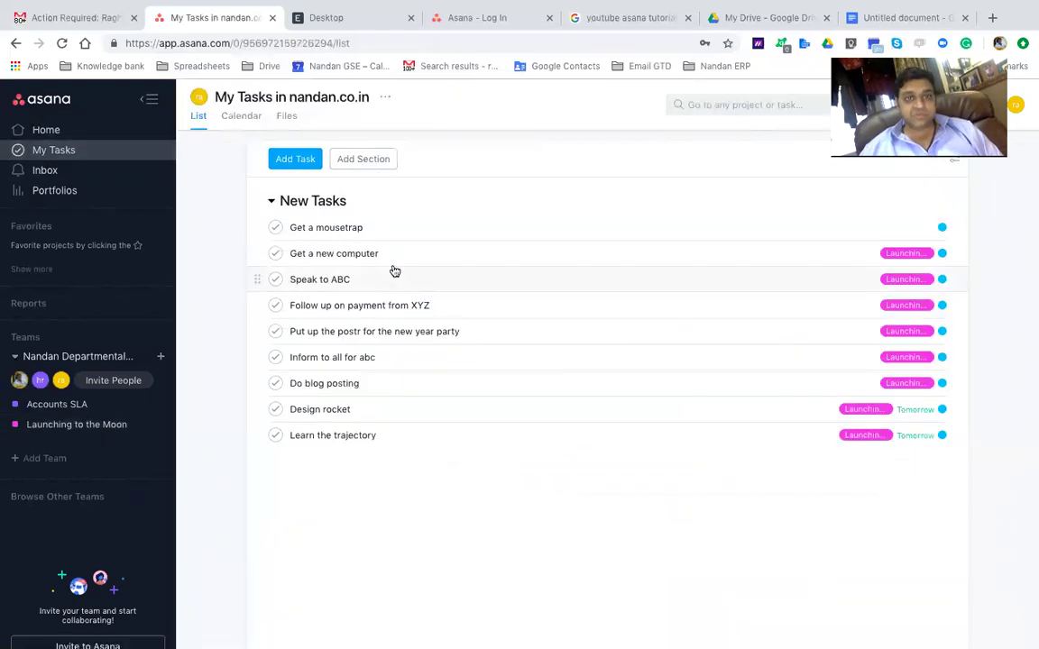
pyautogui.click(93, 425)
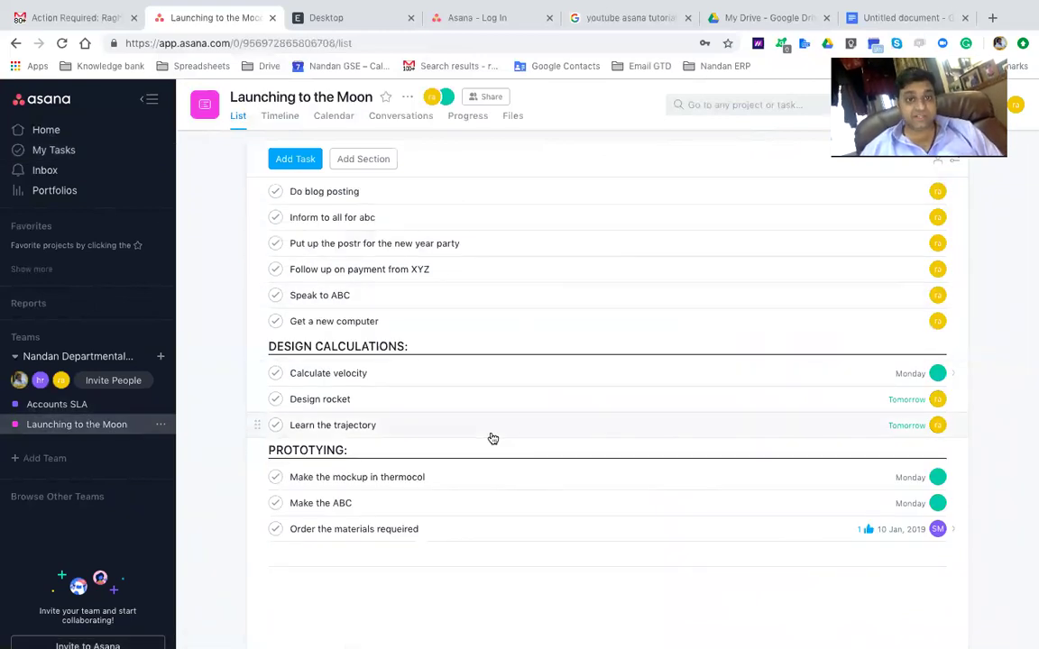
pyautogui.click(360, 202)
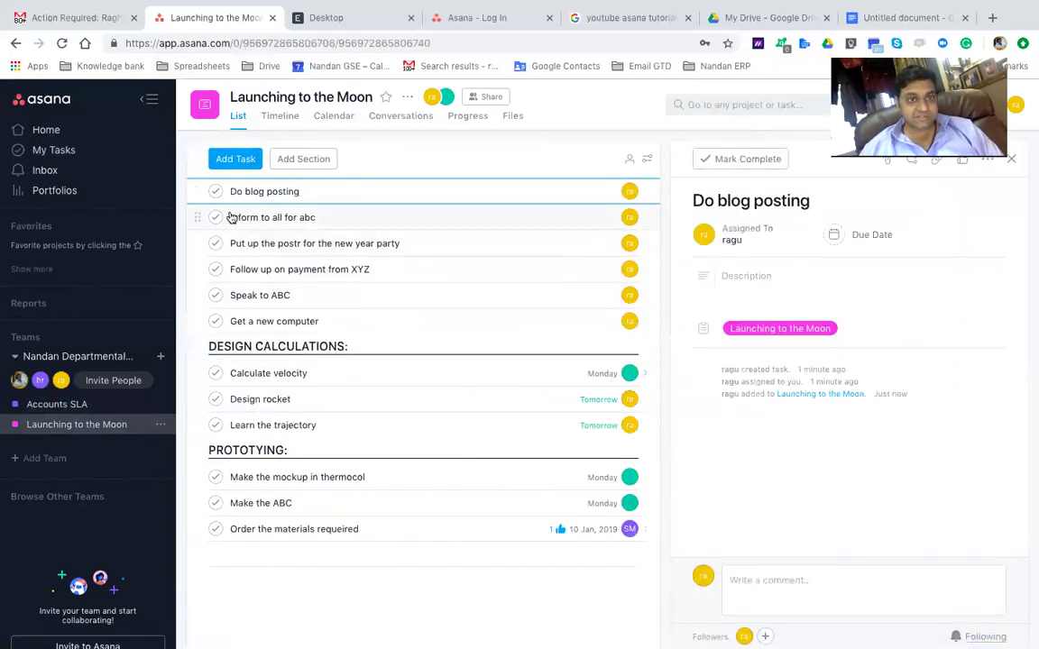
pyautogui.keyDown('shift'); pyautogui.click(271, 212); pyautogui.keyUp('shift')
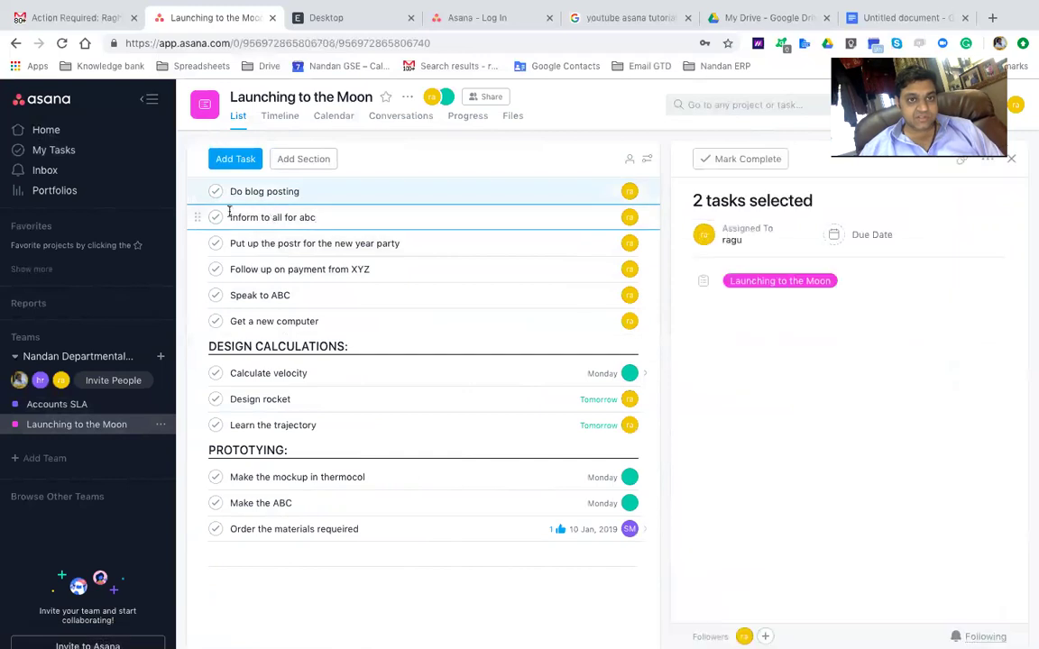
pyautogui.moveTo(196, 216); pyautogui.dragTo(224, 432)
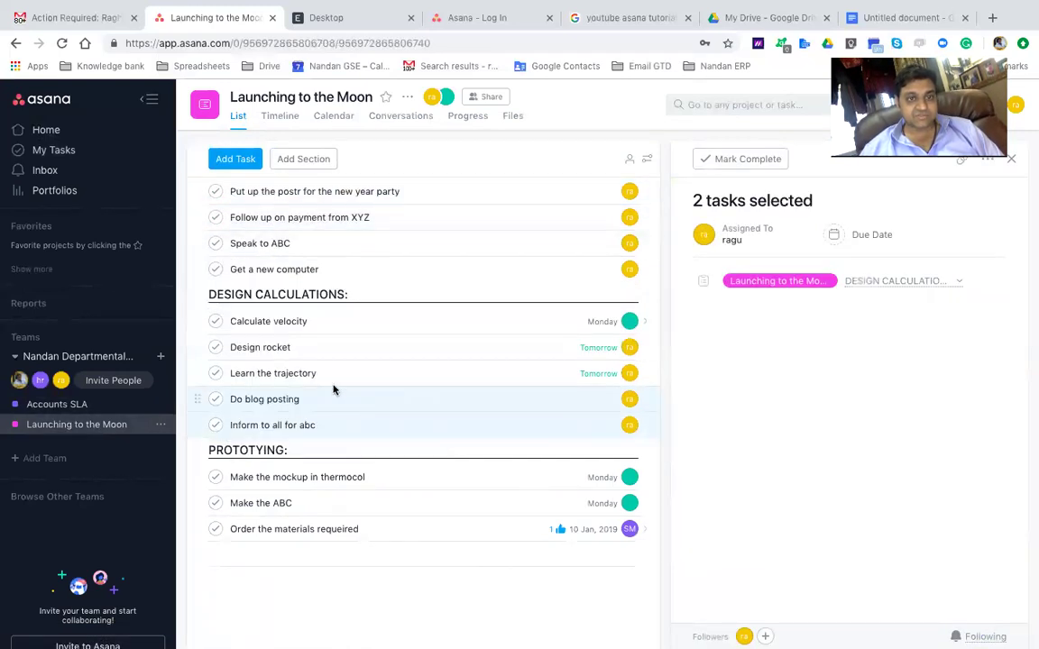
# Move the four tasks from the new year party poster through Get a new computer into PROTOTYPING
pyautogui.click(282, 192)
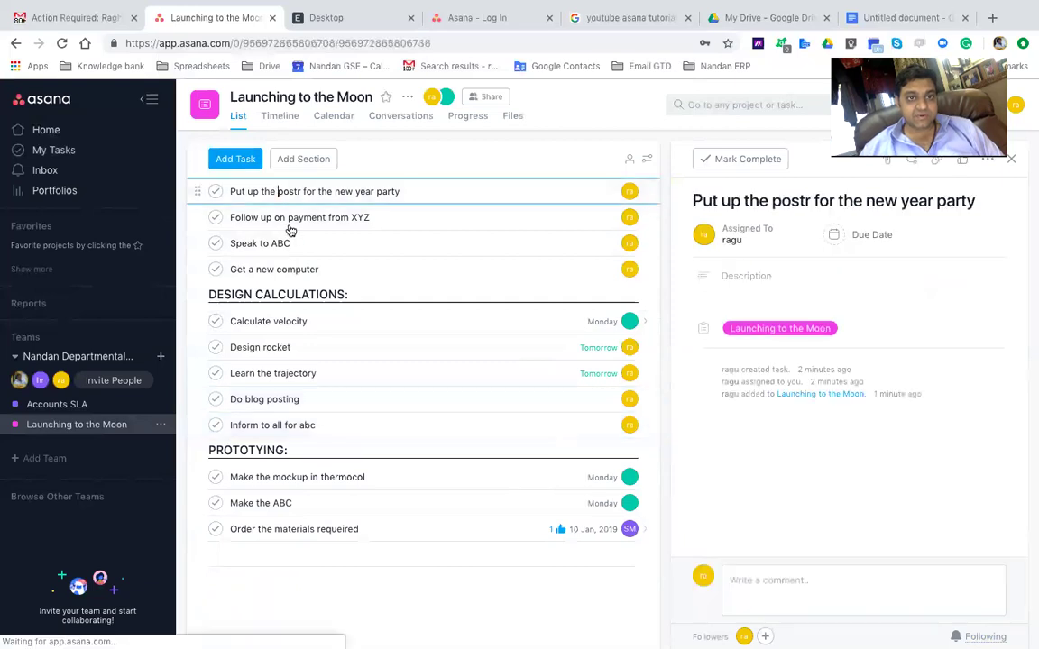
pyautogui.keyDown('shift'); pyautogui.click(283, 269); pyautogui.keyUp('shift')
pyautogui.moveTo(209, 272); pyautogui.dragTo(274, 538)
pyautogui.click(373, 410)
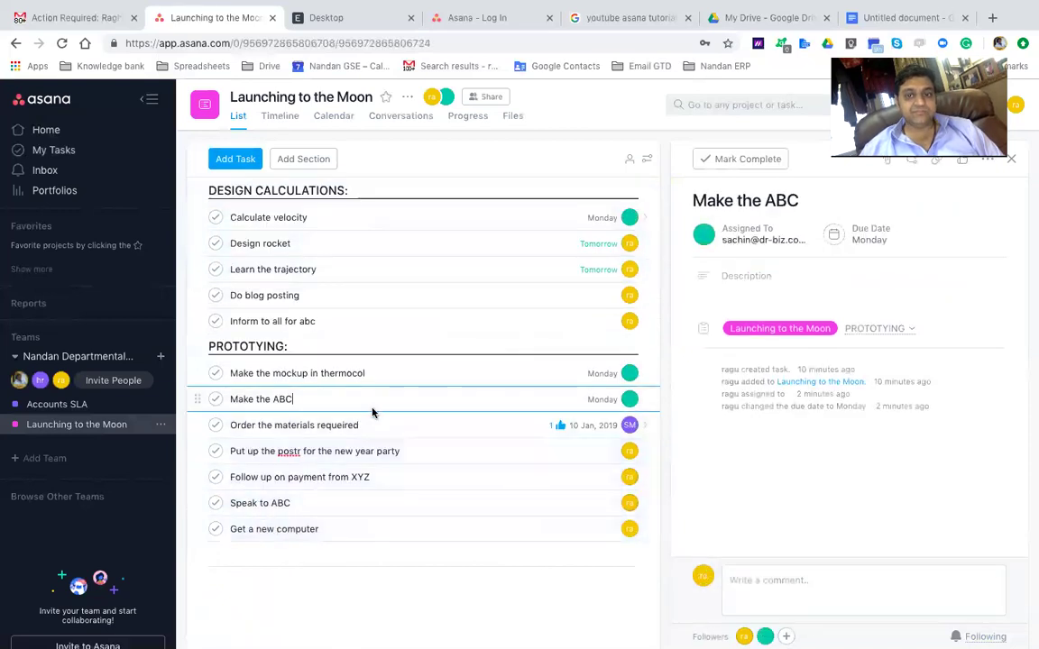
pyautogui.click(341, 322)
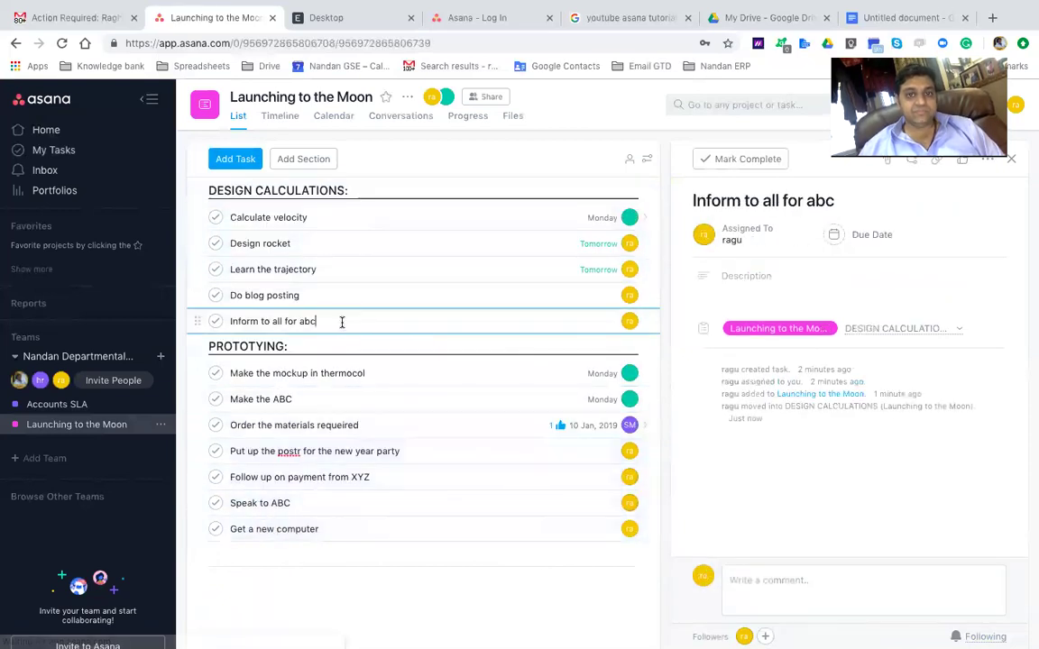
pyautogui.click(293, 296)
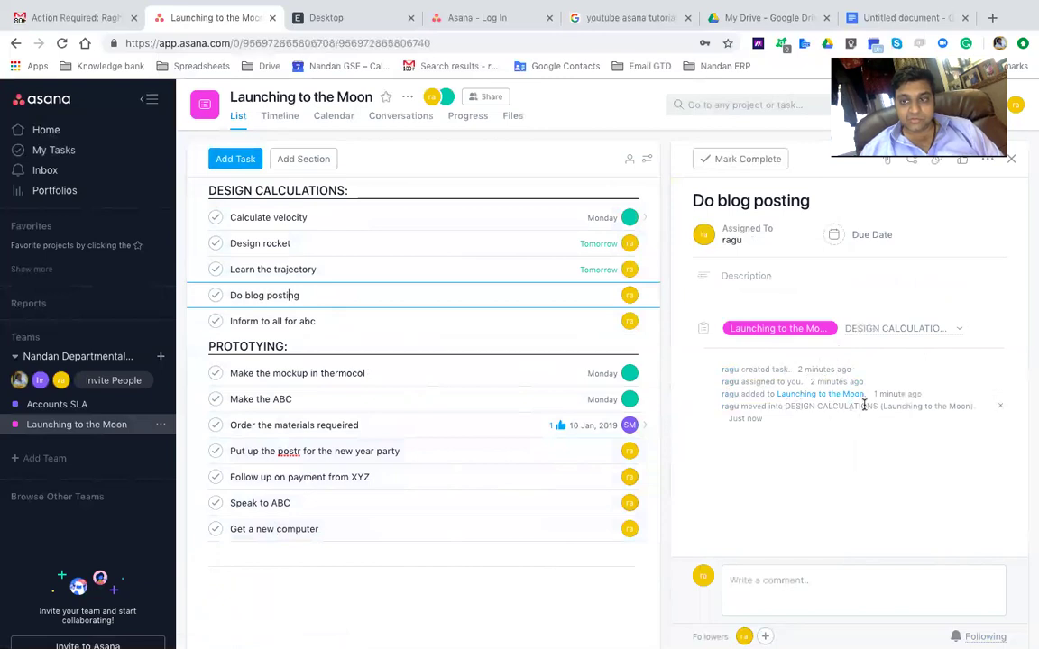
# Post a test comment on Do blog posting, then open the Make the ABC task details
pyautogui.click(758, 579)
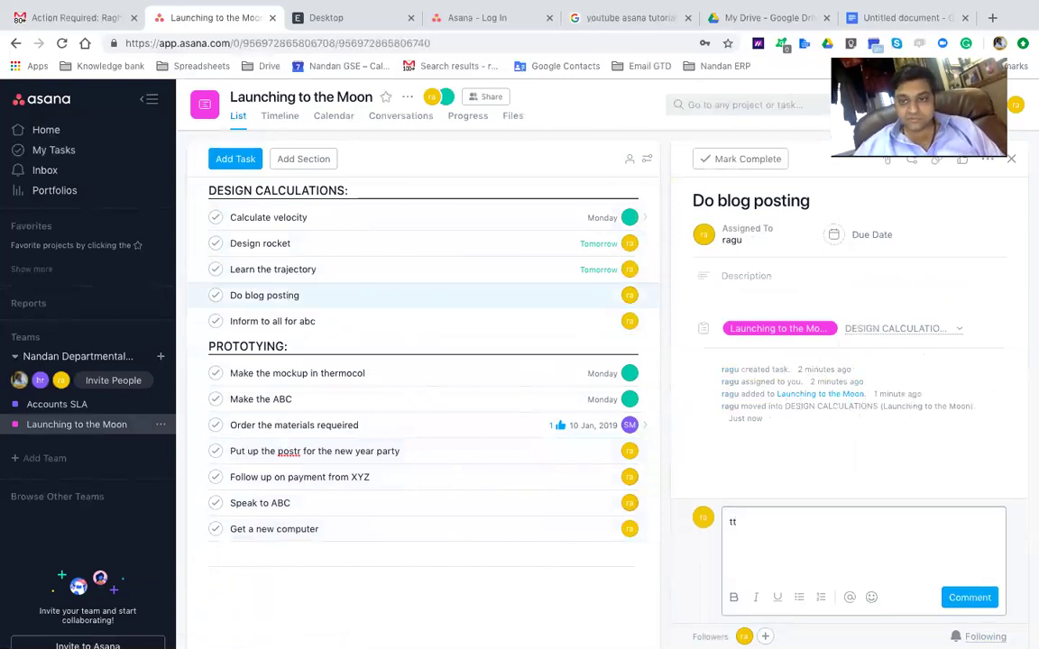
pyautogui.click(969, 597)
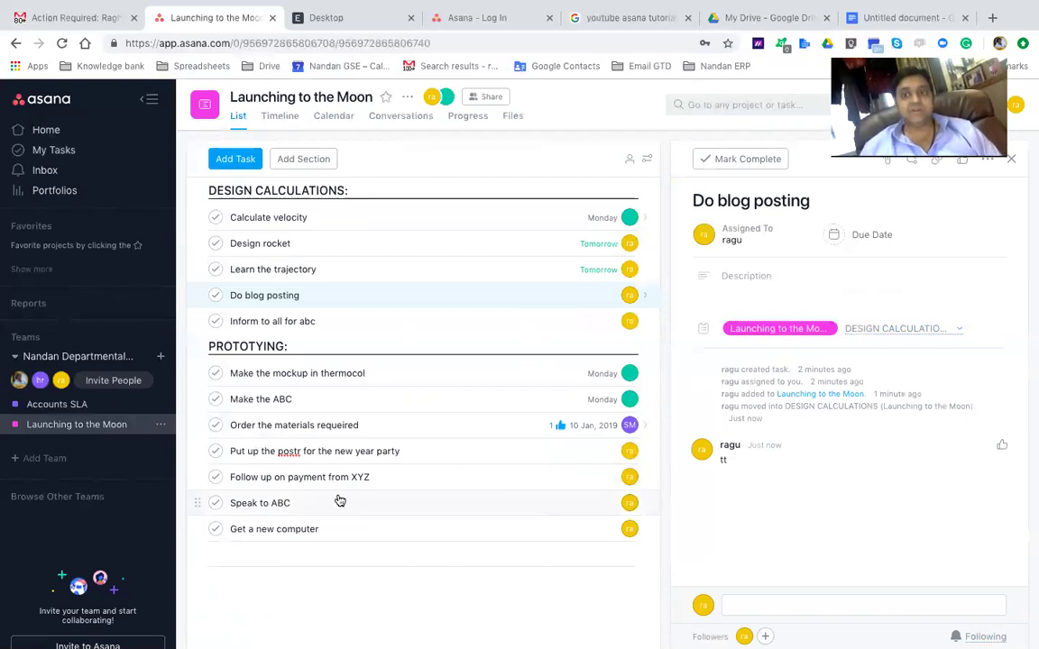
pyautogui.click(256, 397)
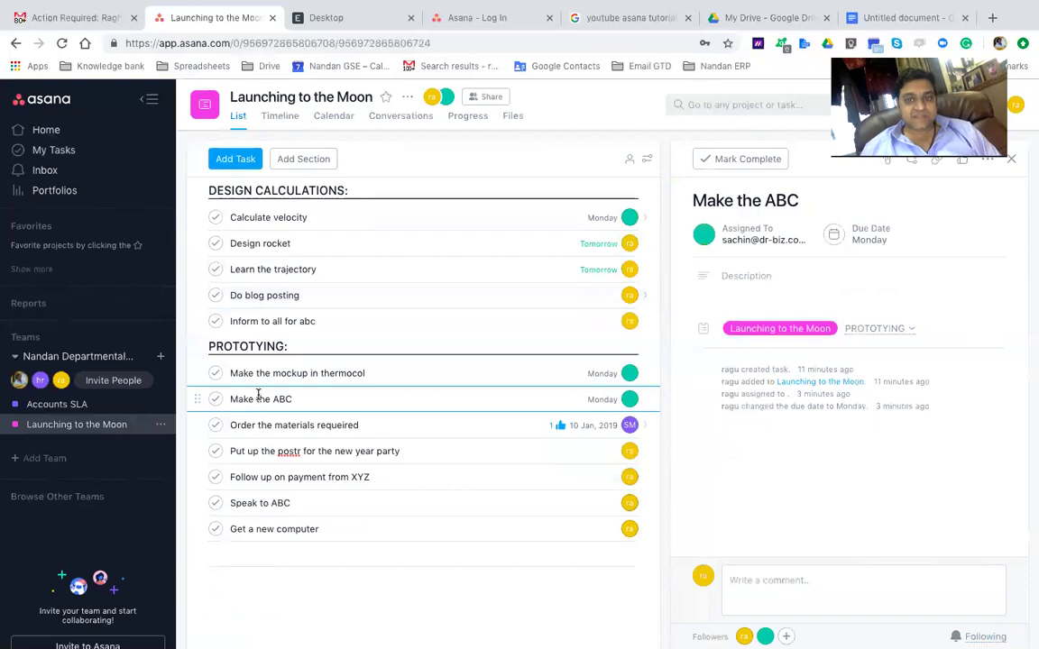
# Open Order the materials requeired and tick off its Mat 1 and Mat 3 subtasks
pyautogui.click(283, 476)
pyautogui.click(307, 455)
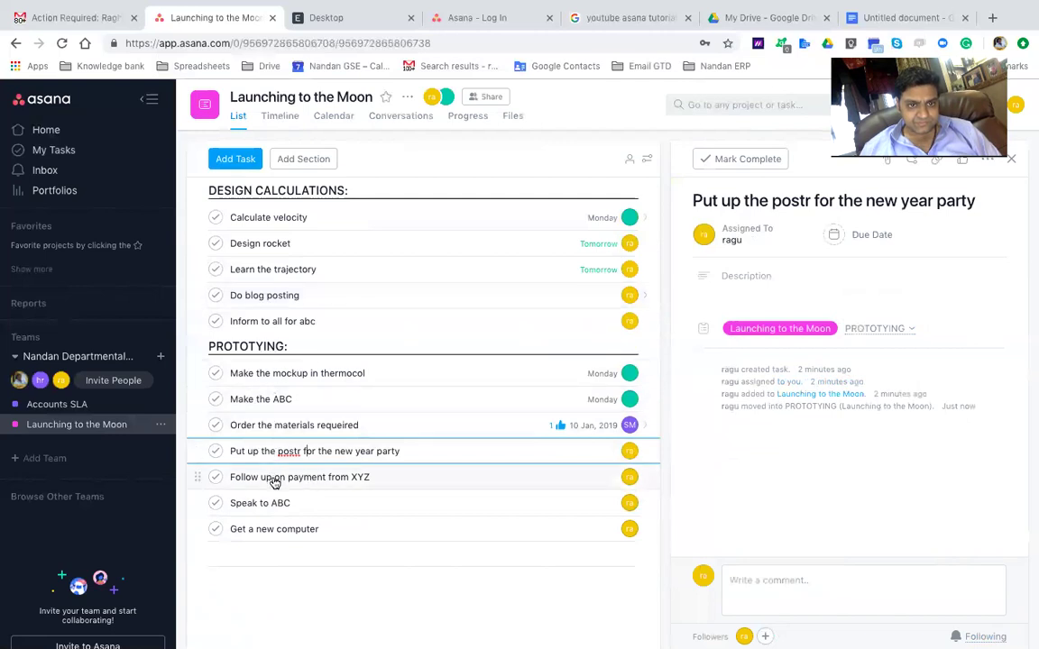
pyautogui.click(315, 427)
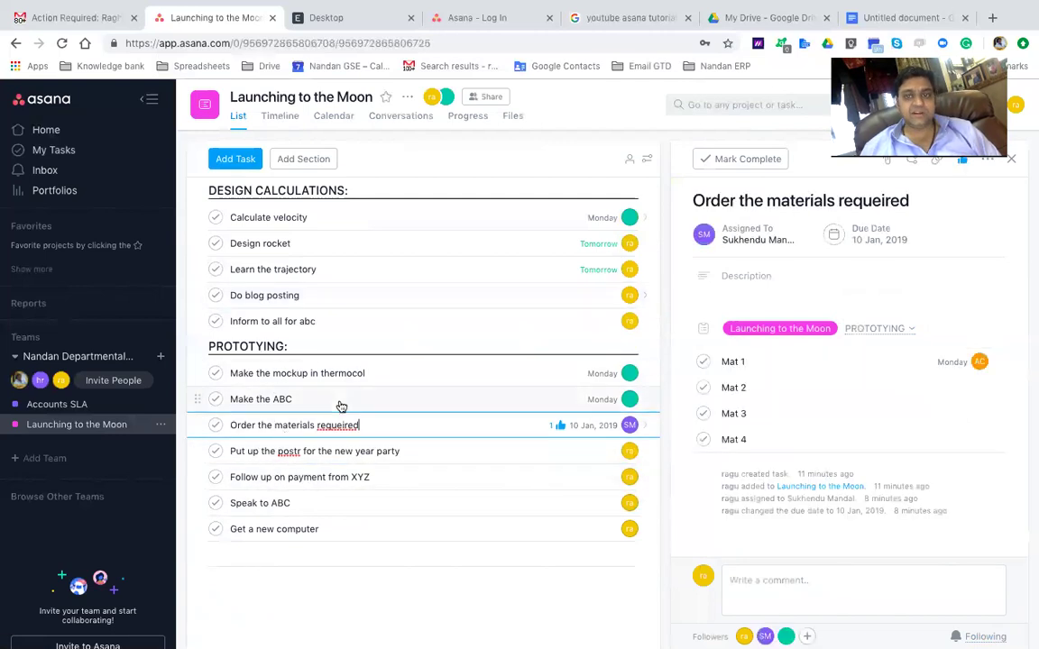
pyautogui.click(704, 363)
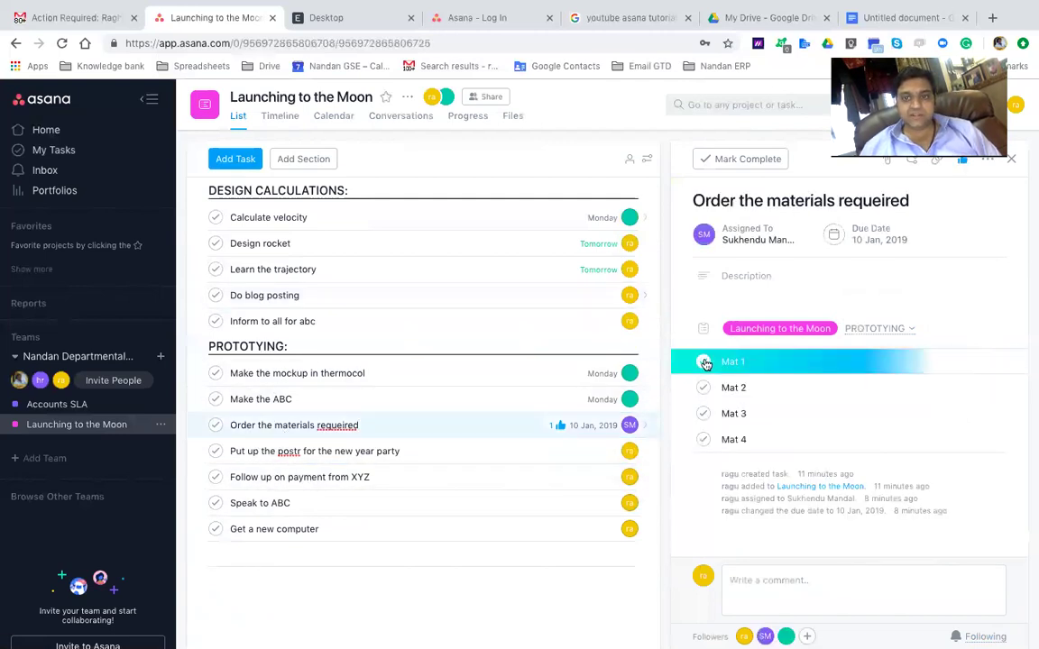
pyautogui.click(702, 412)
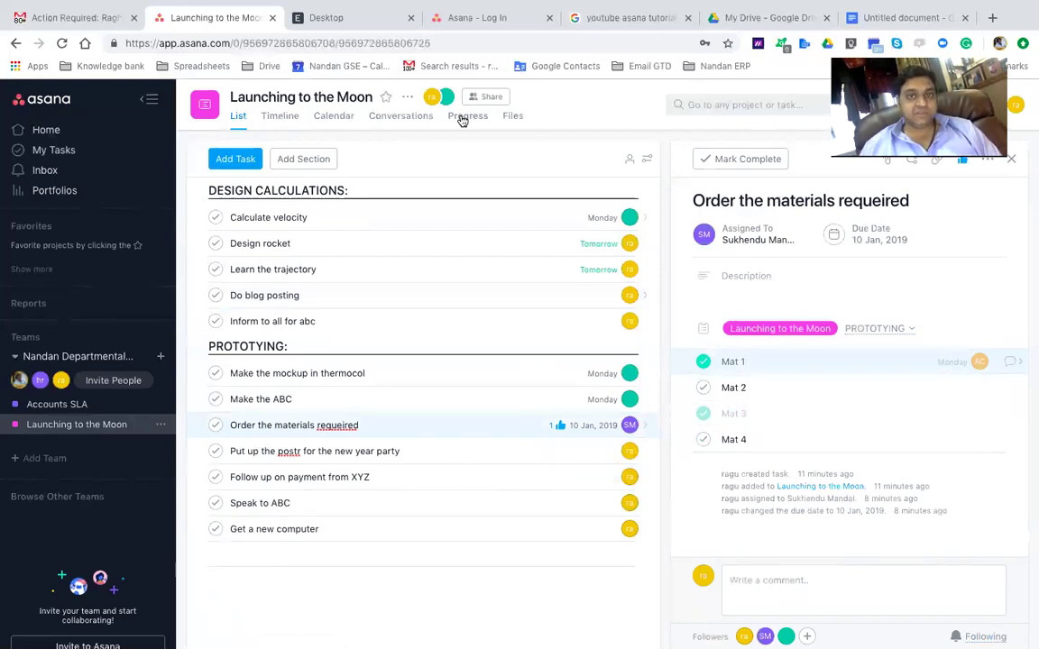
pyautogui.click(408, 97)
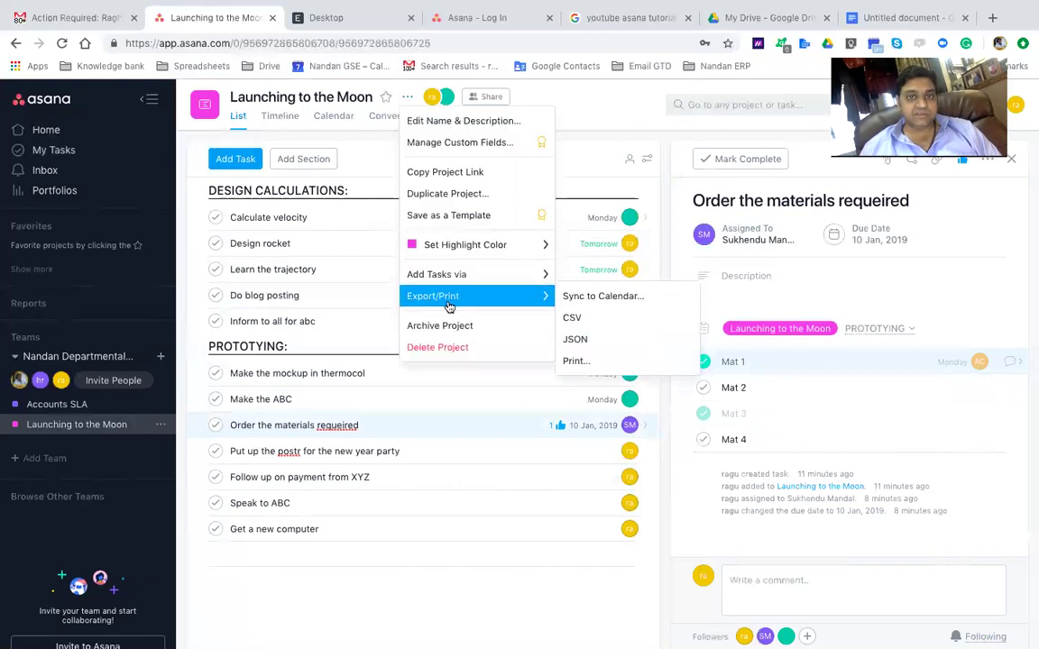
pyautogui.click(586, 351)
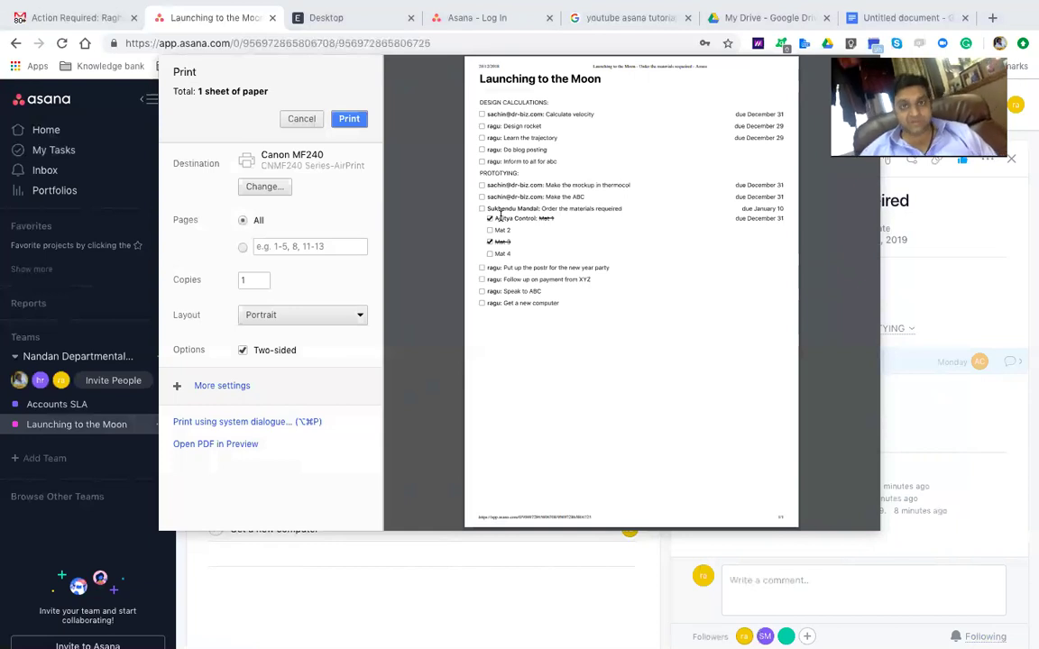
pyautogui.press('Escape')
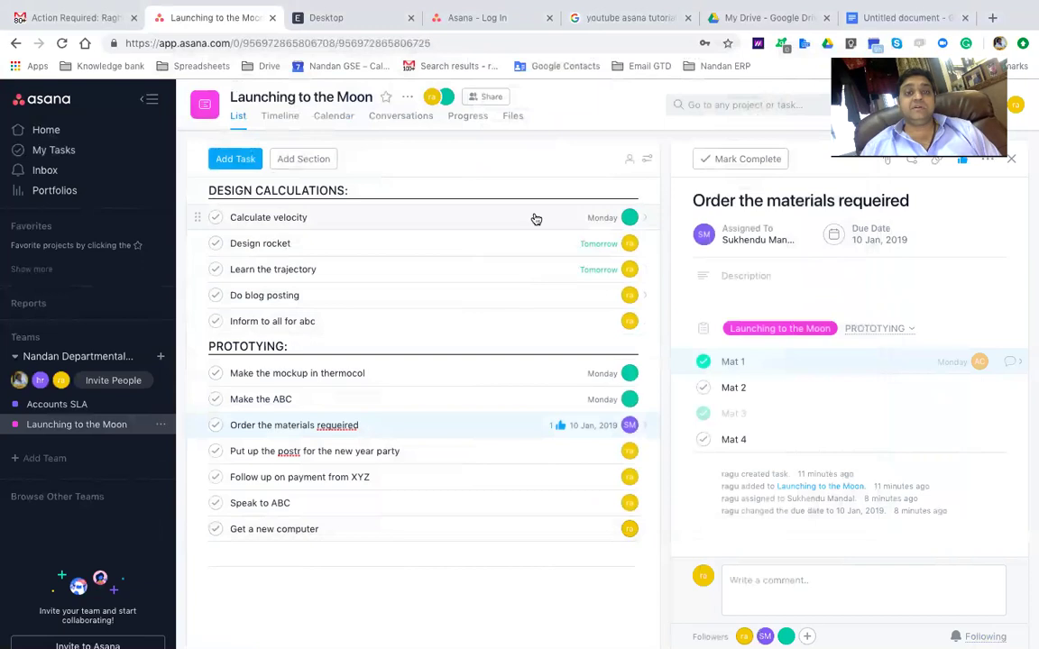
# Browse the Tasks I've Assigned to Others and Tasks and Conversations I've Created searches
pyautogui.click(698, 104)
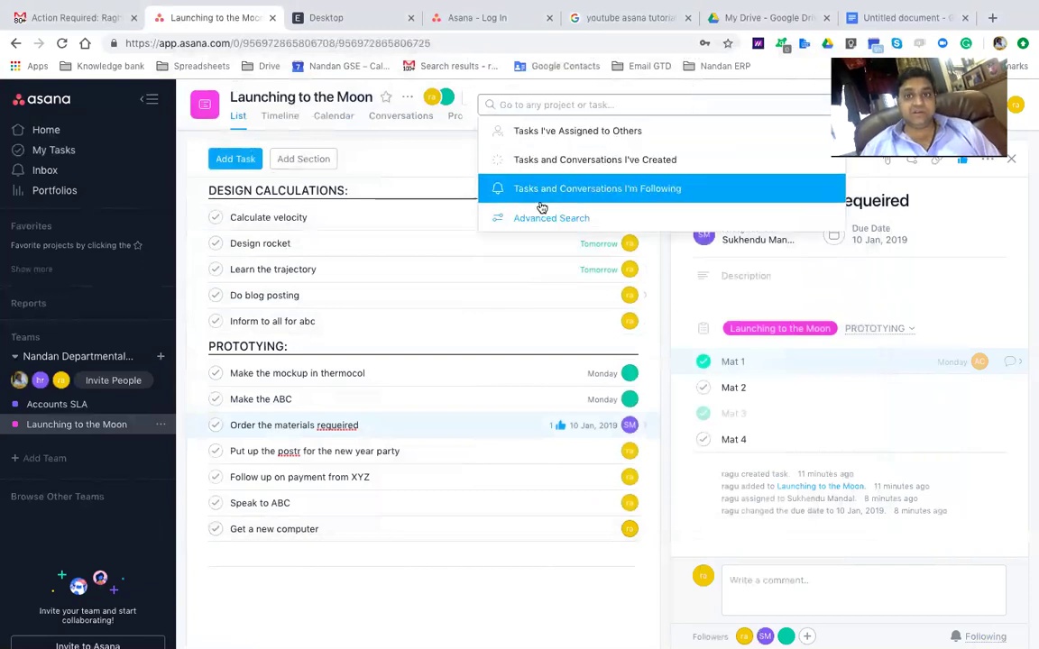
pyautogui.click(582, 130)
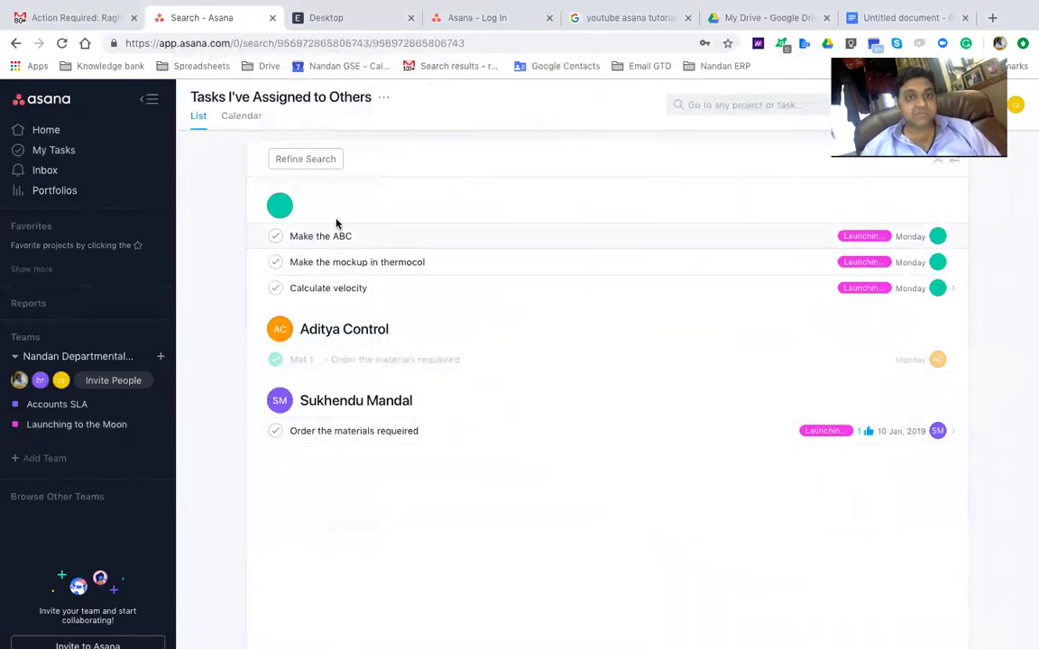
pyautogui.click(719, 102)
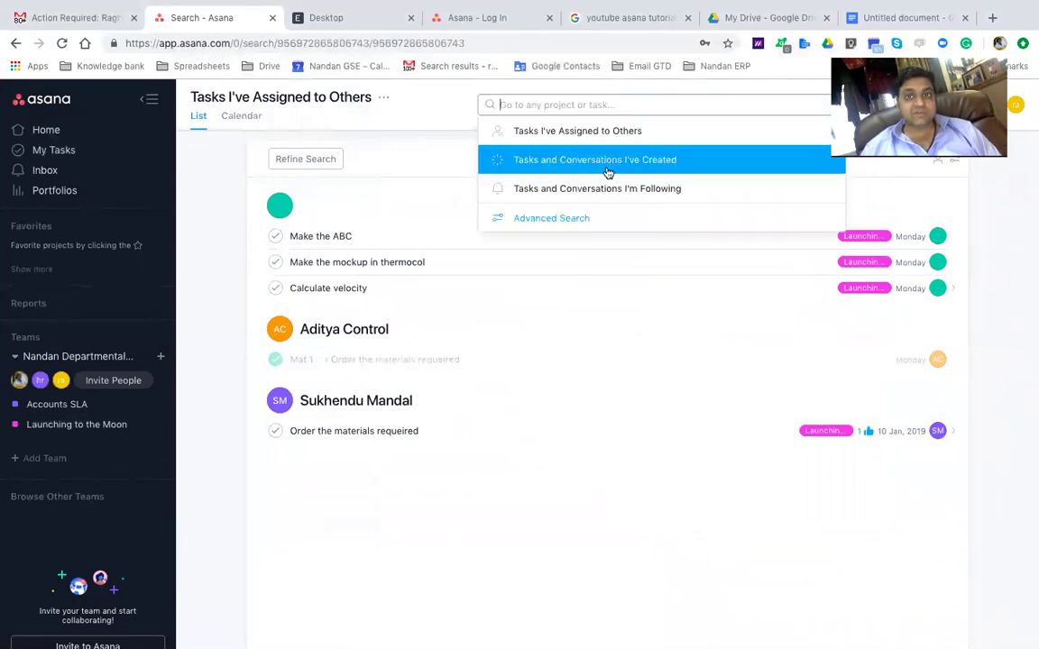
pyautogui.click(608, 163)
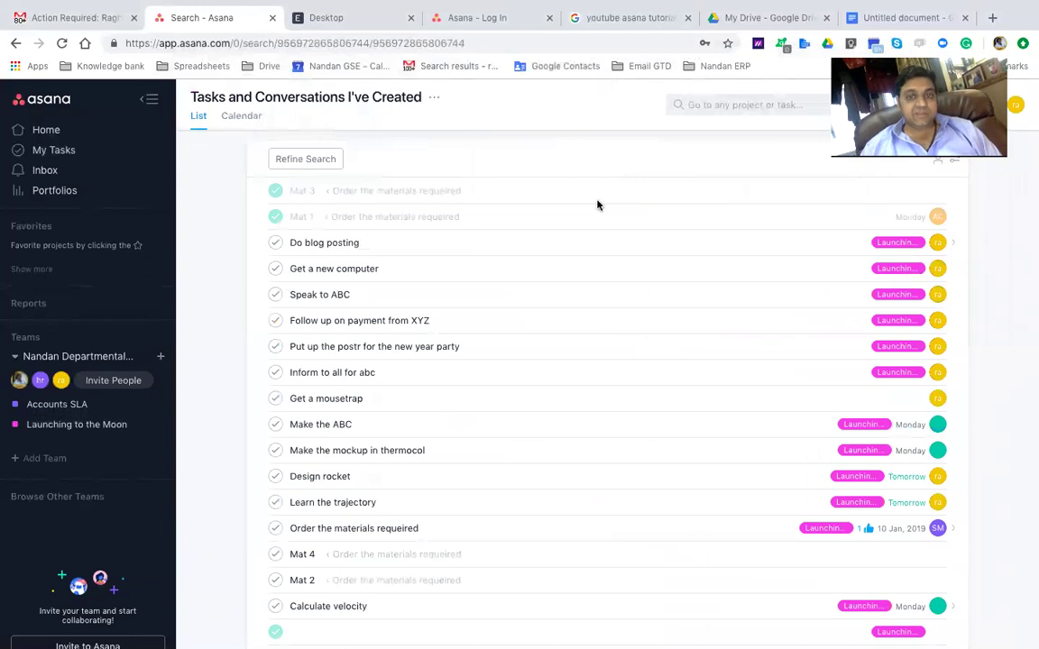
pyautogui.scroll(-3, 564, 341)
pyautogui.scroll(3, 563, 341)
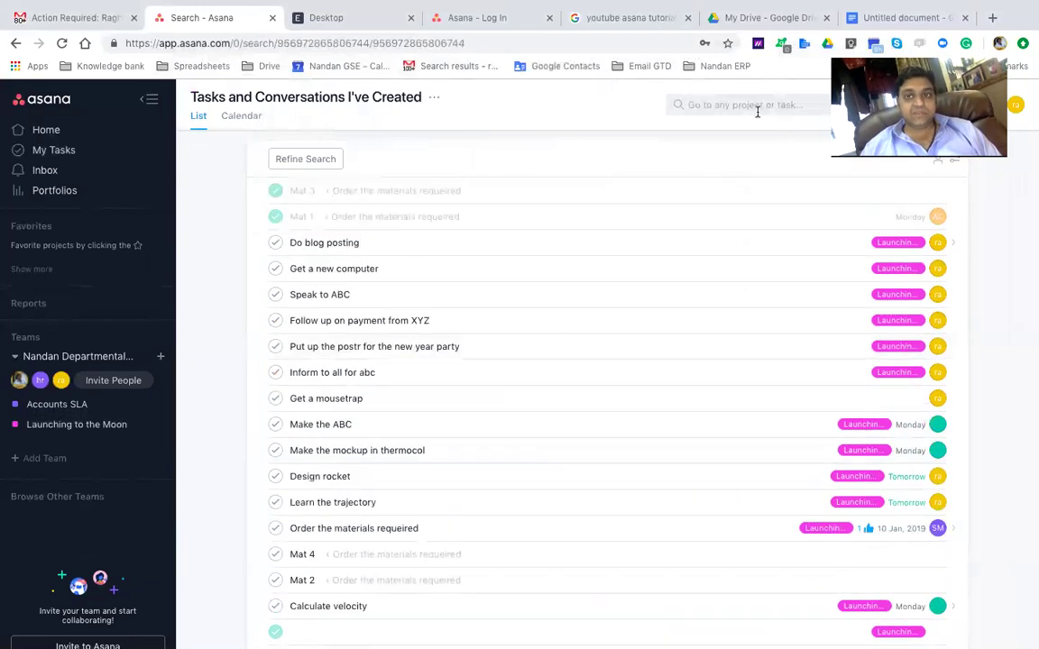
# Show the Tasks and Conversations I'm Following results and scroll through them
pyautogui.click(757, 109)
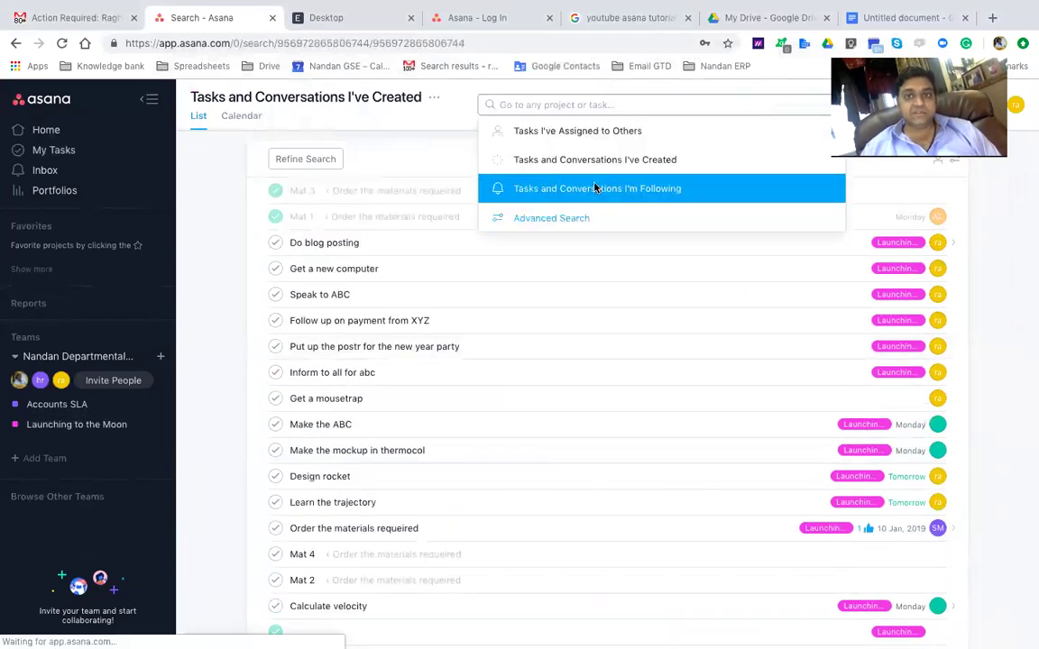
pyautogui.click(594, 188)
pyautogui.scroll(-5, 524, 318)
pyautogui.scroll(2, 525, 317)
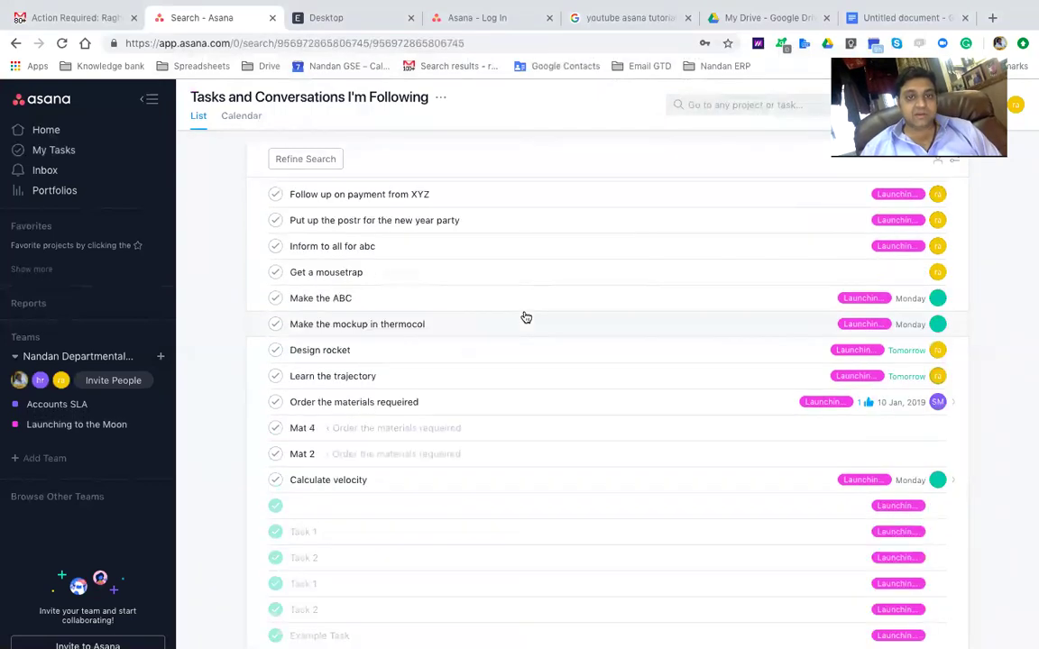
pyautogui.scroll(3, 526, 318)
pyautogui.click(748, 103)
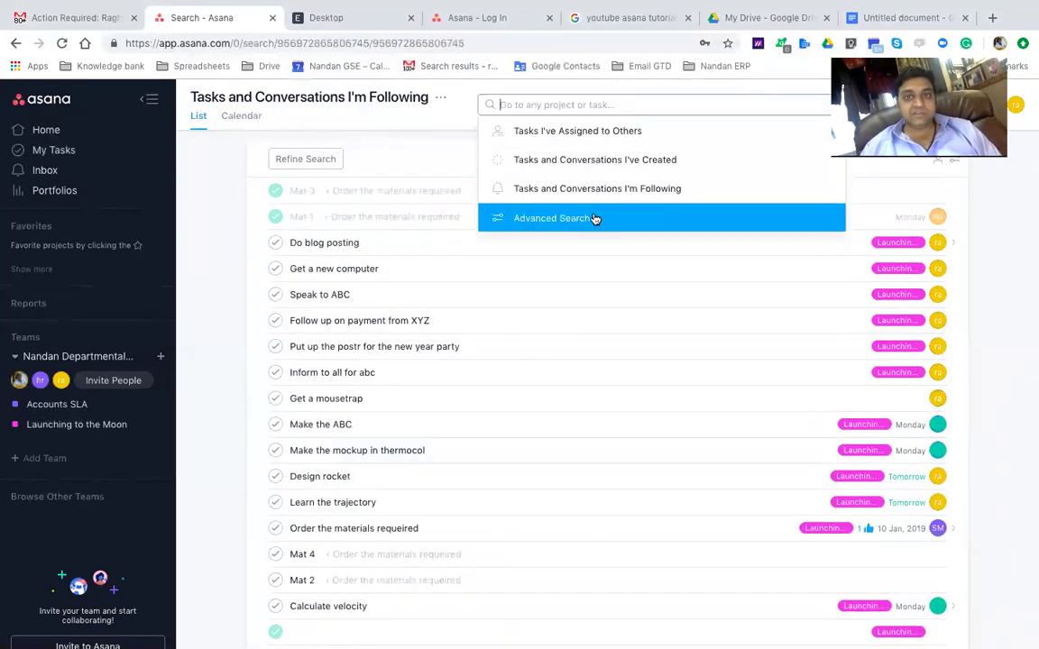
# Run an Advanced Search for completed items assigned to one teammate
pyautogui.click(593, 214)
pyautogui.click(577, 178)
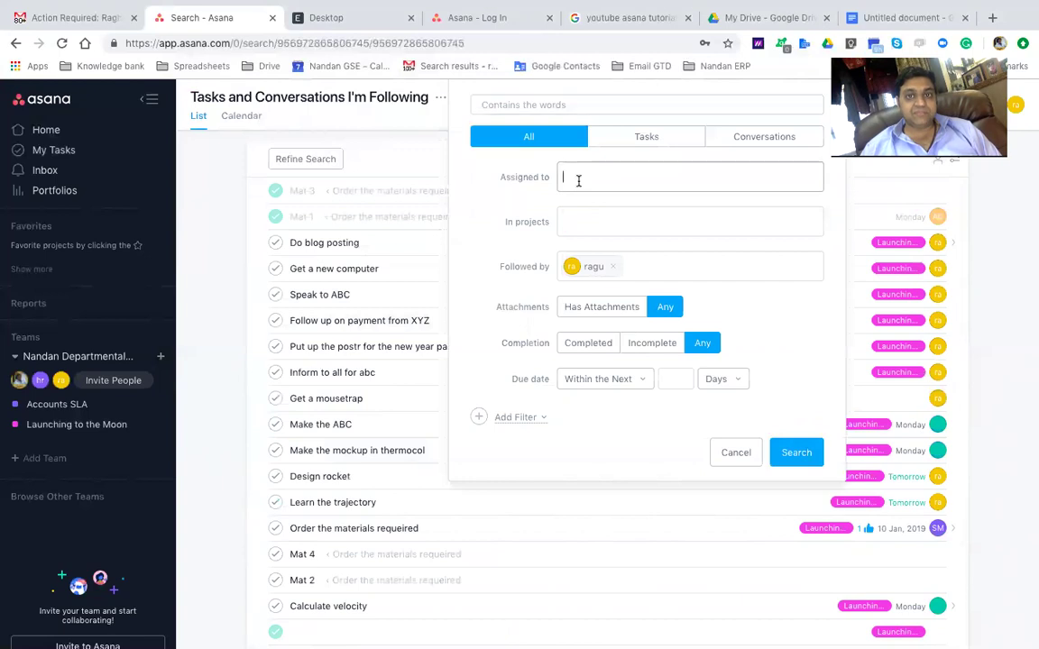
pyautogui.click(600, 345)
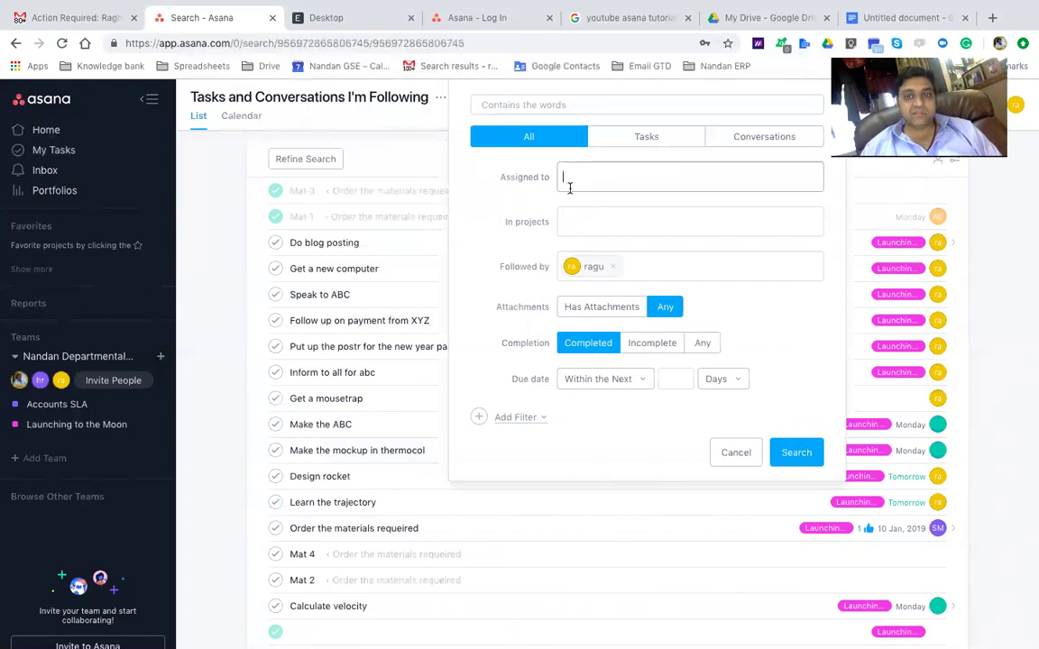
pyautogui.write('sachin')
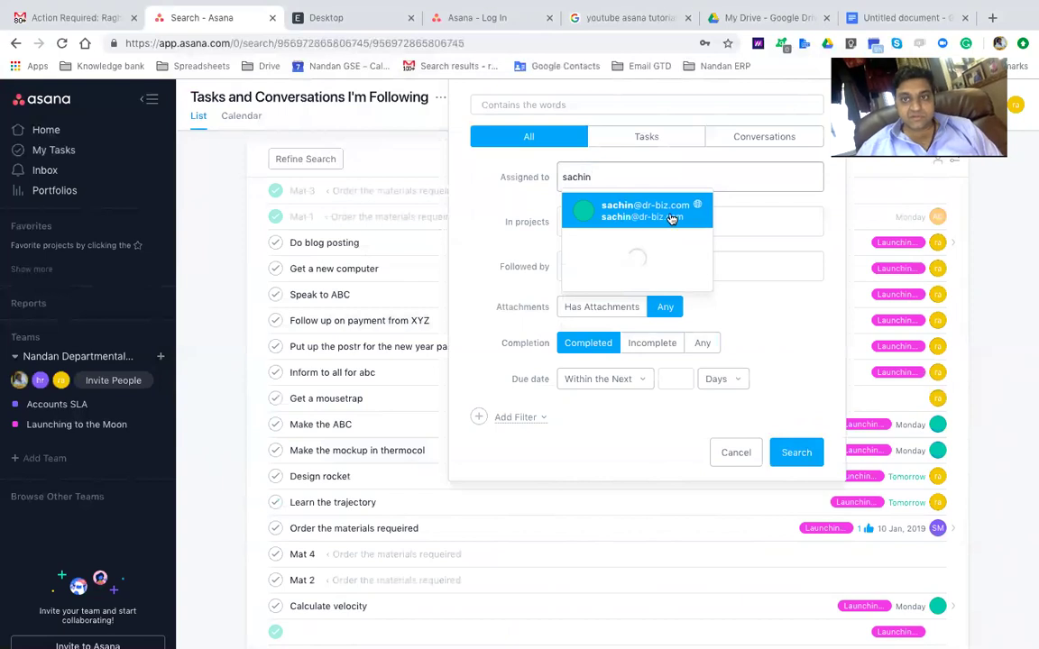
pyautogui.click(670, 214)
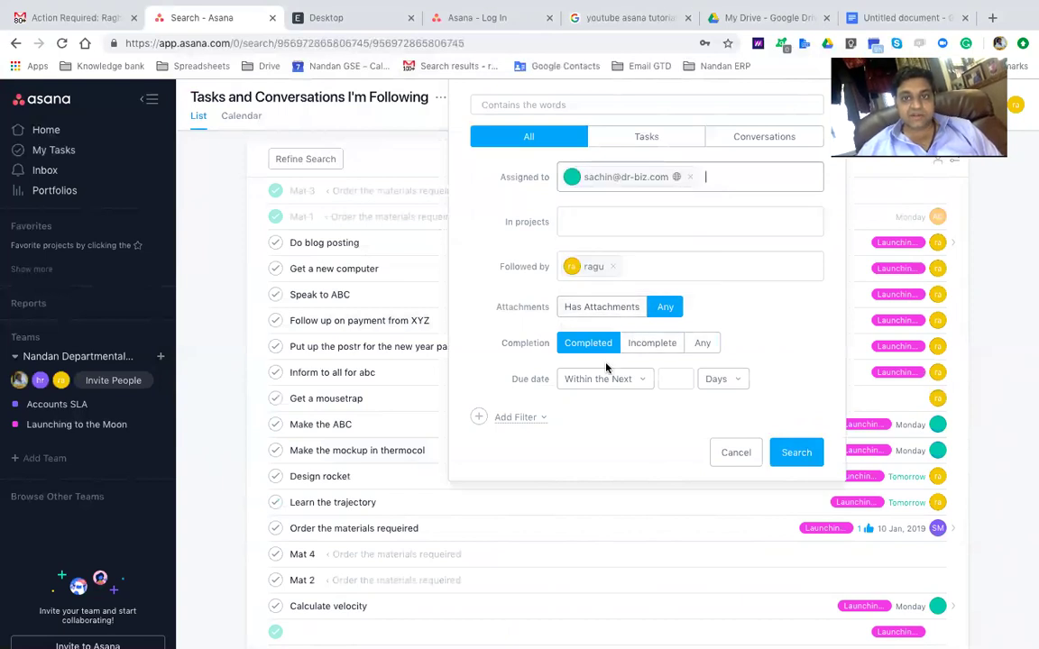
pyautogui.click(805, 457)
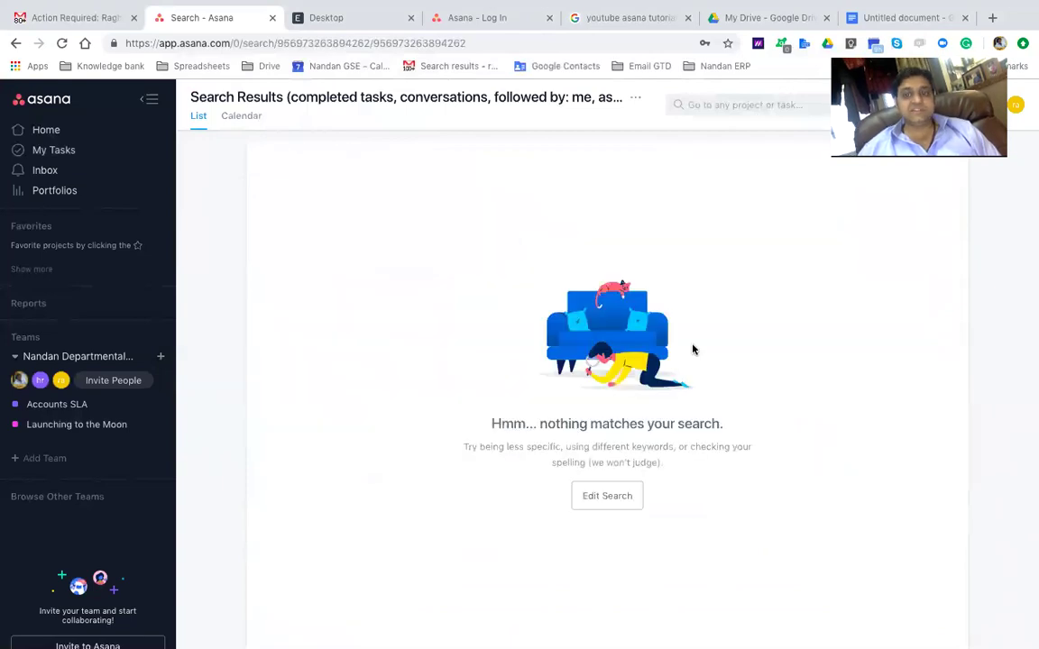
# Rerun the completed-items search with a different teammate as assignee
pyautogui.click(713, 105)
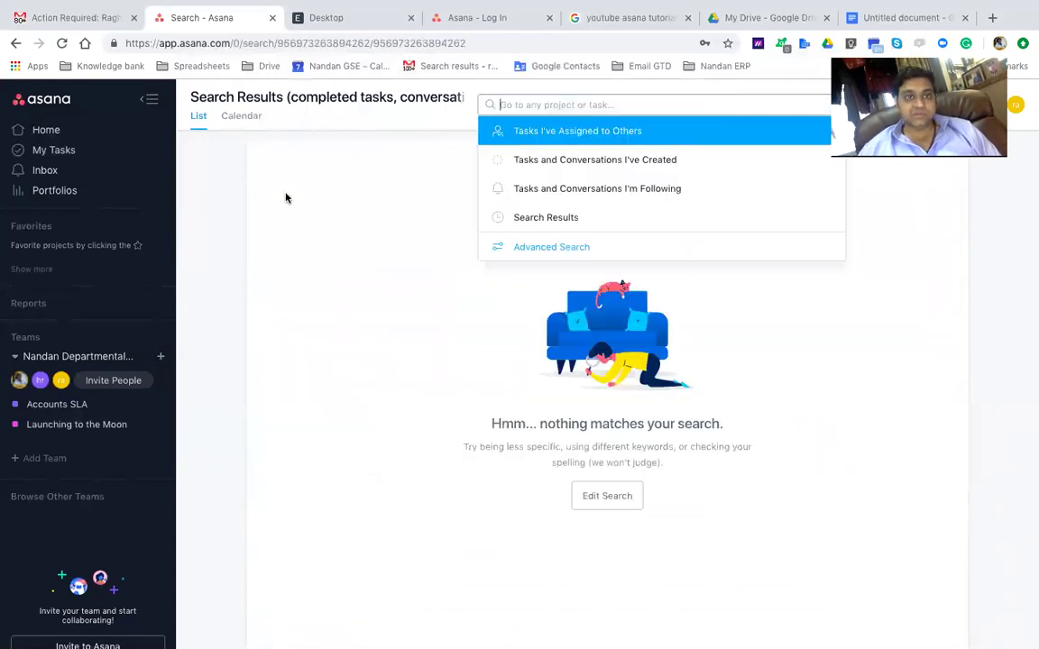
pyautogui.click(287, 194)
pyautogui.click(696, 105)
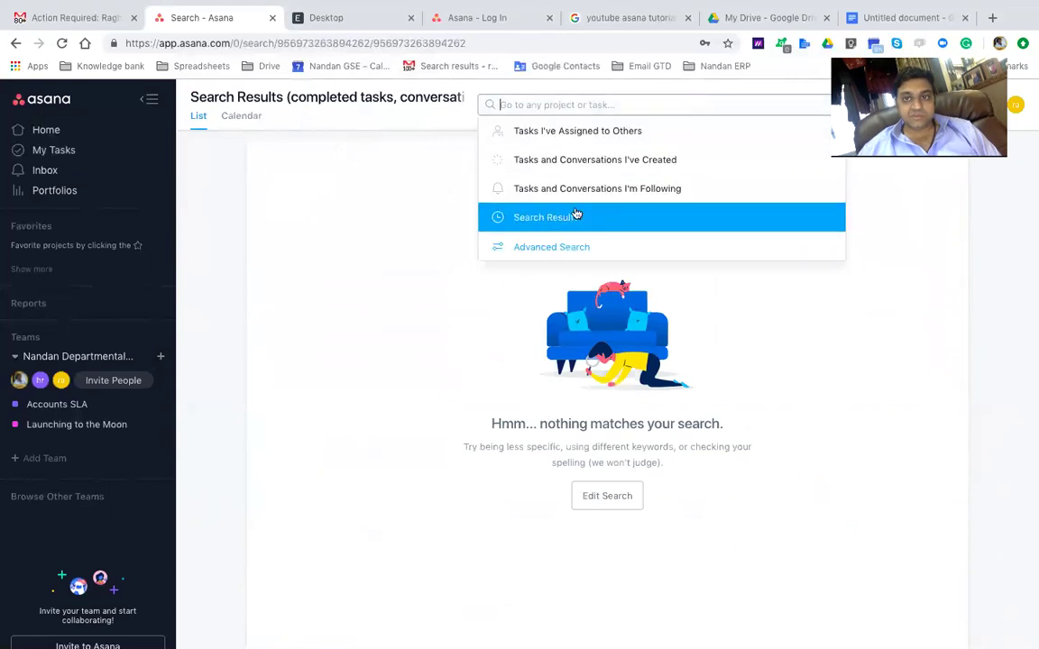
pyautogui.click(545, 254)
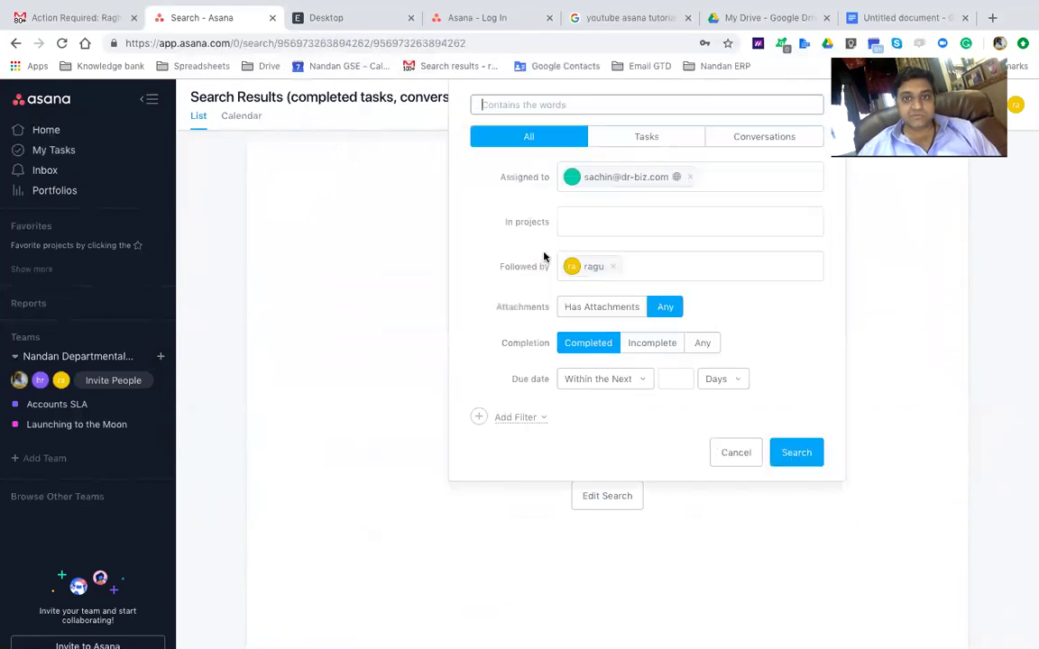
pyautogui.click(689, 177)
pyautogui.write('mandal')
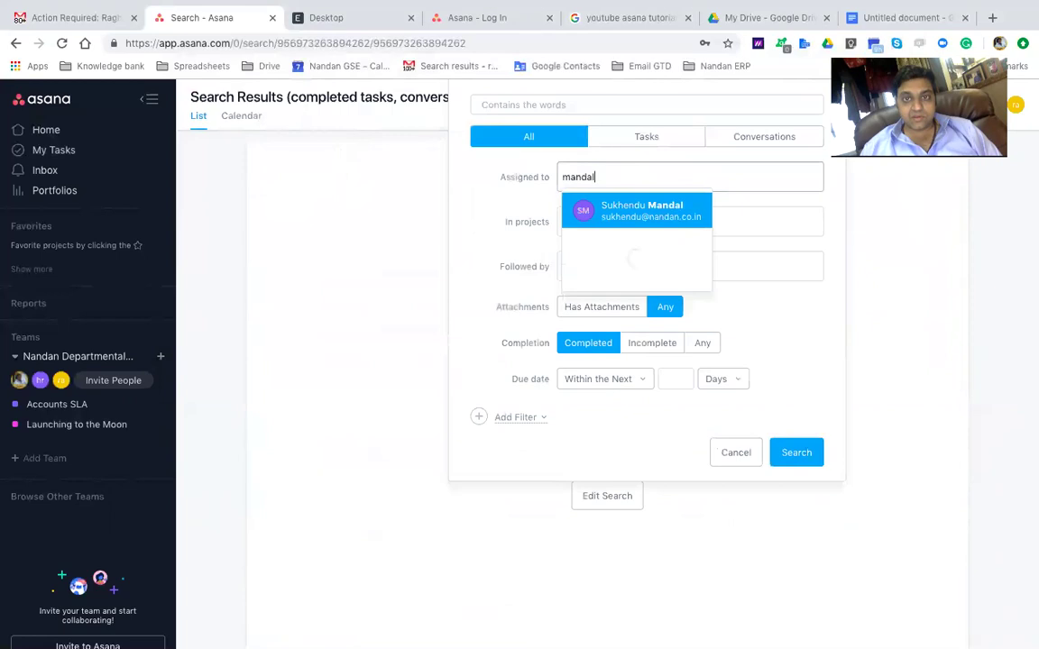
pyautogui.click(676, 216)
pyautogui.click(795, 454)
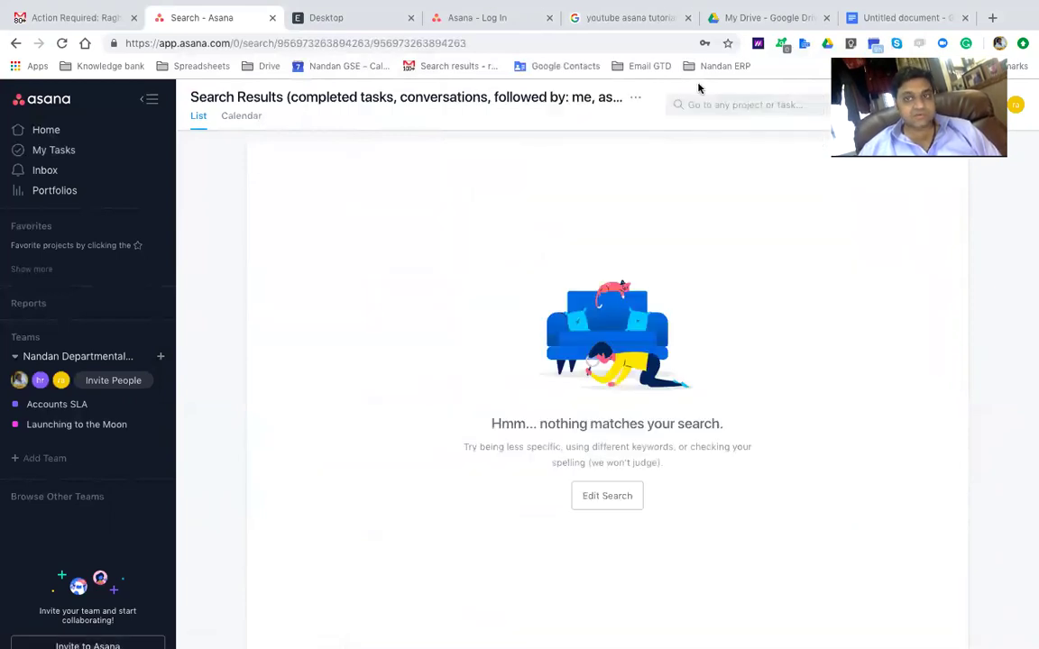
# Remove the Followed by and Assigned to filters and search all completed items
pyautogui.click(707, 104)
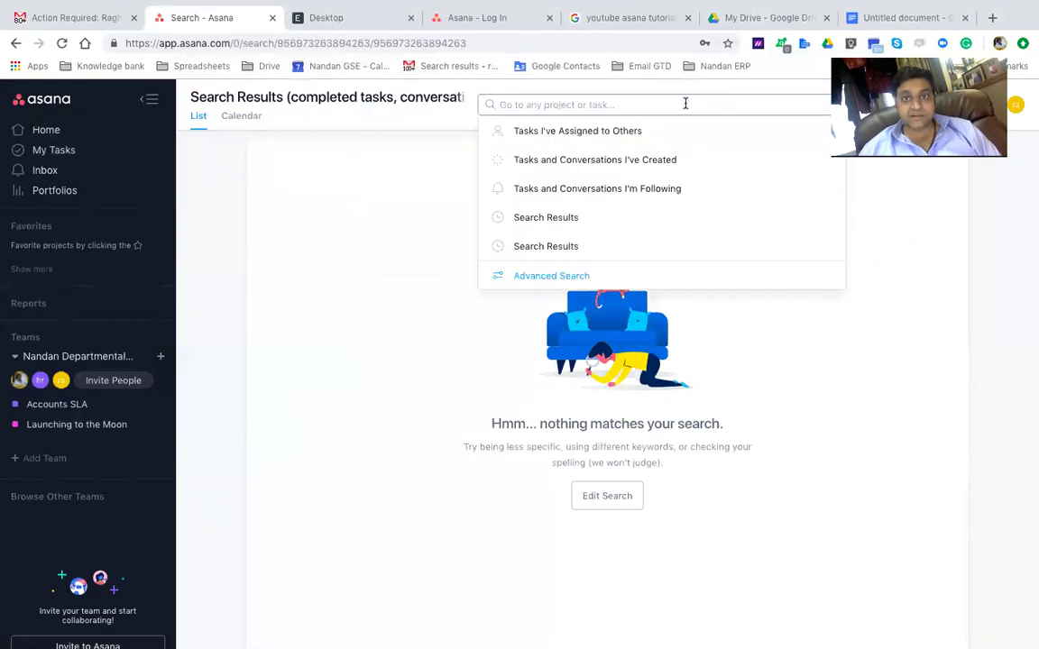
pyautogui.click(554, 277)
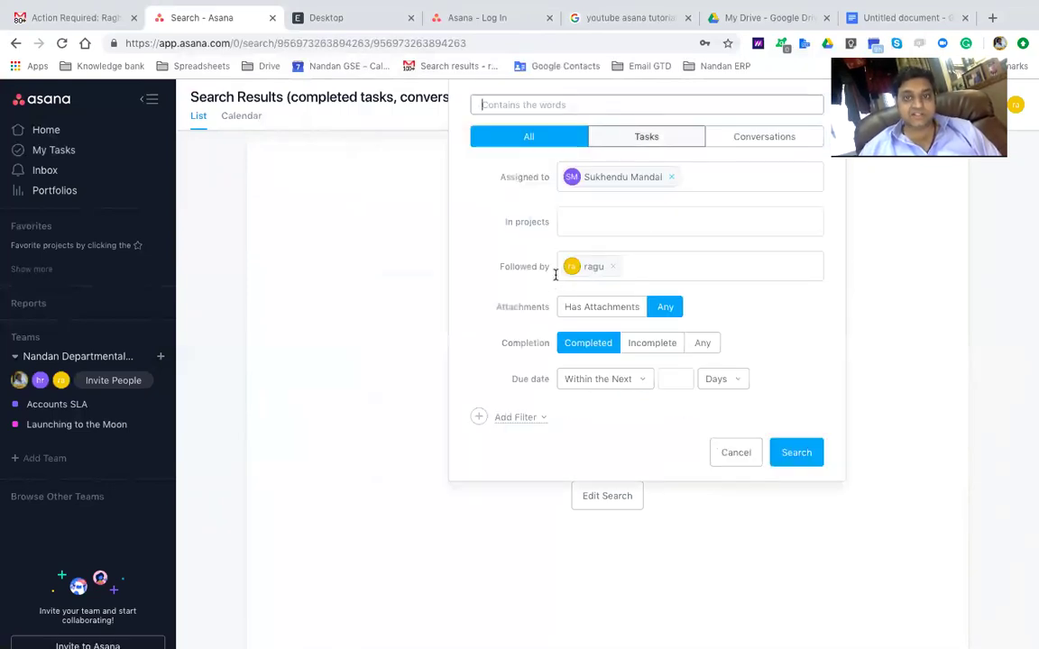
pyautogui.click(612, 265)
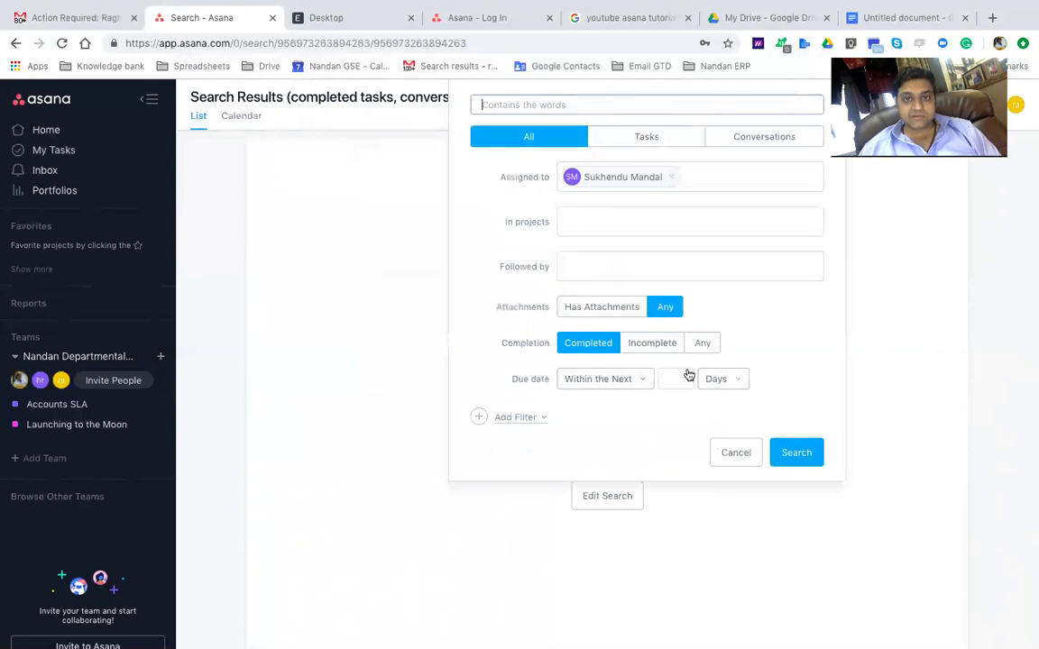
pyautogui.click(811, 458)
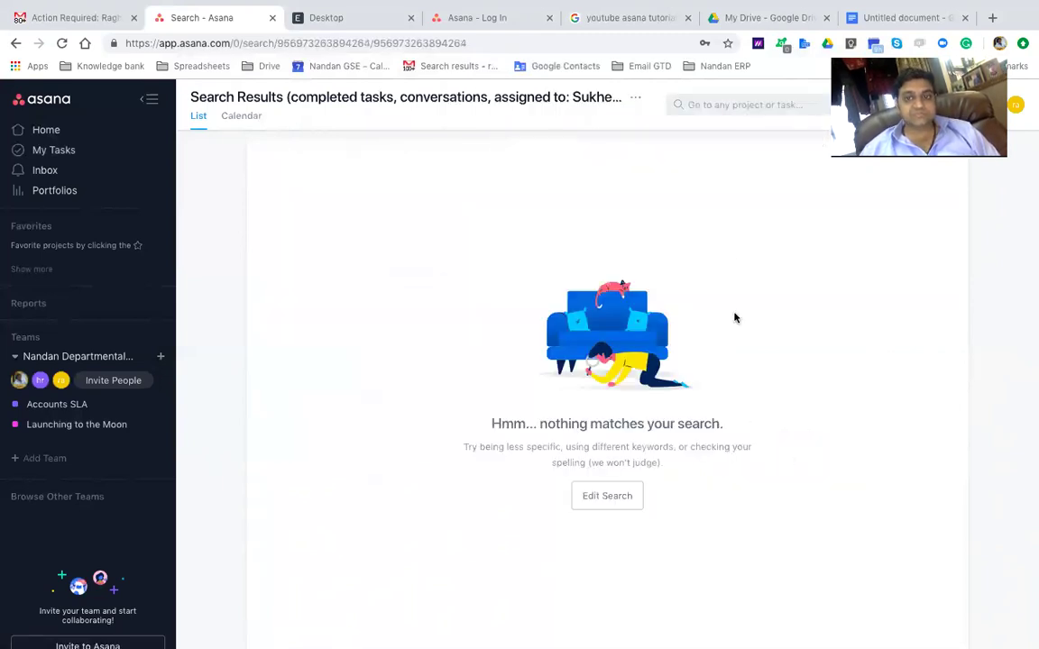
pyautogui.click(599, 496)
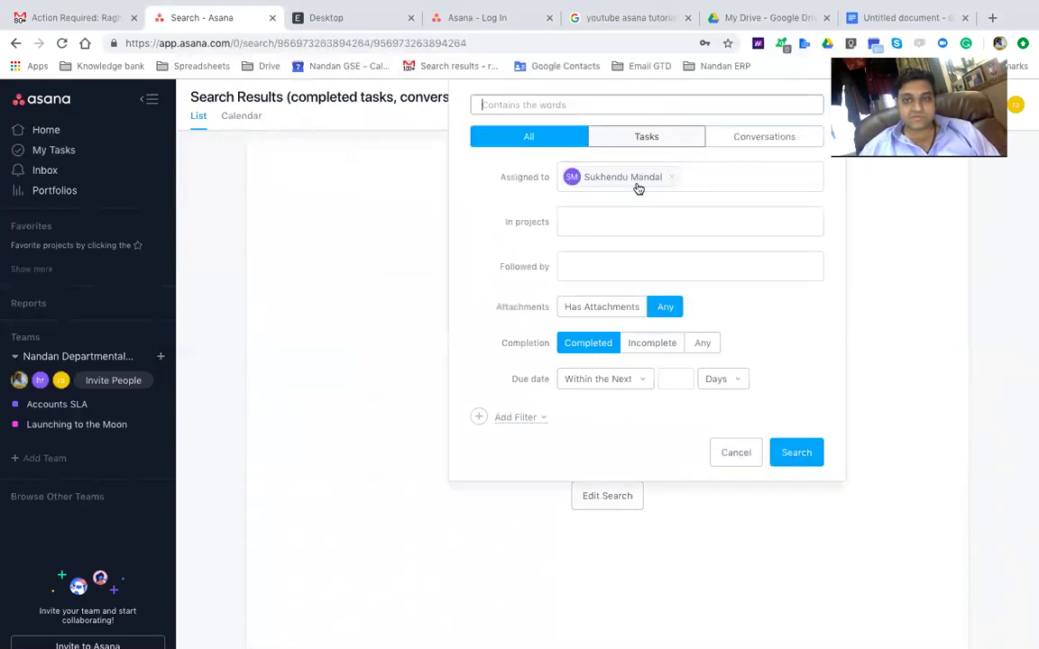
pyautogui.click(668, 178)
pyautogui.click(795, 451)
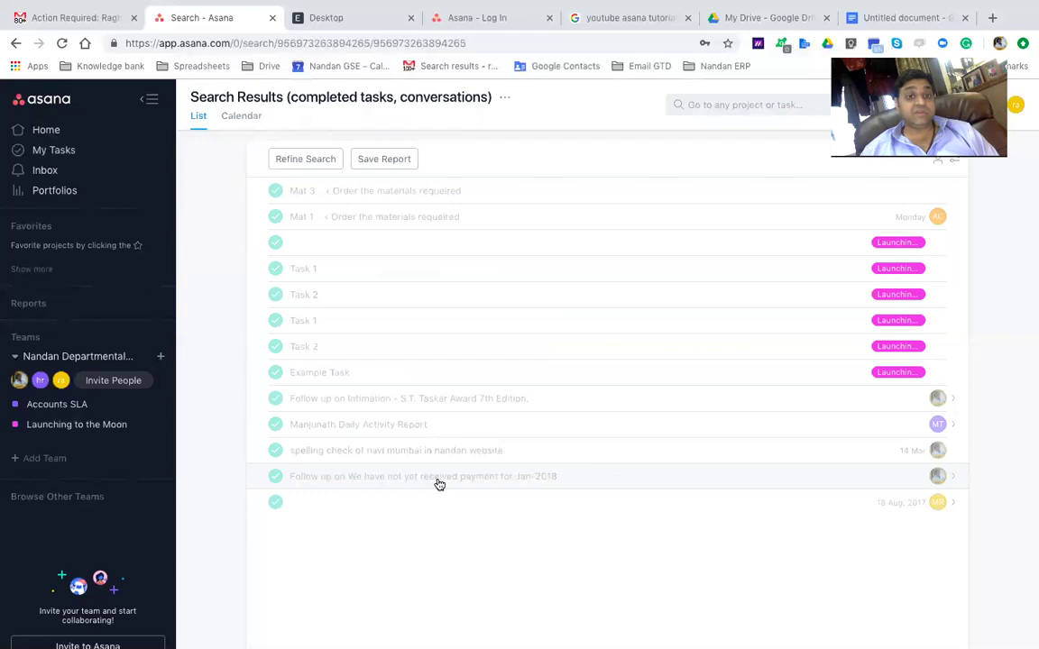
# Open the completed Follow up on Intimation task and download Model form of Presentation.docx
pyautogui.click(326, 398)
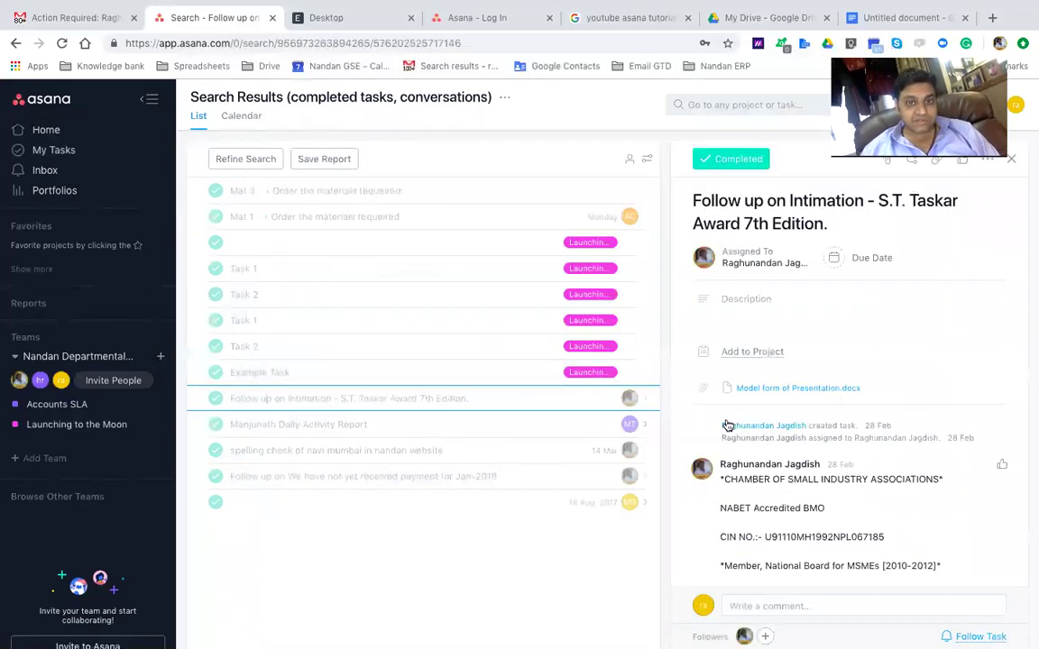
pyautogui.scroll(-1, 845, 366)
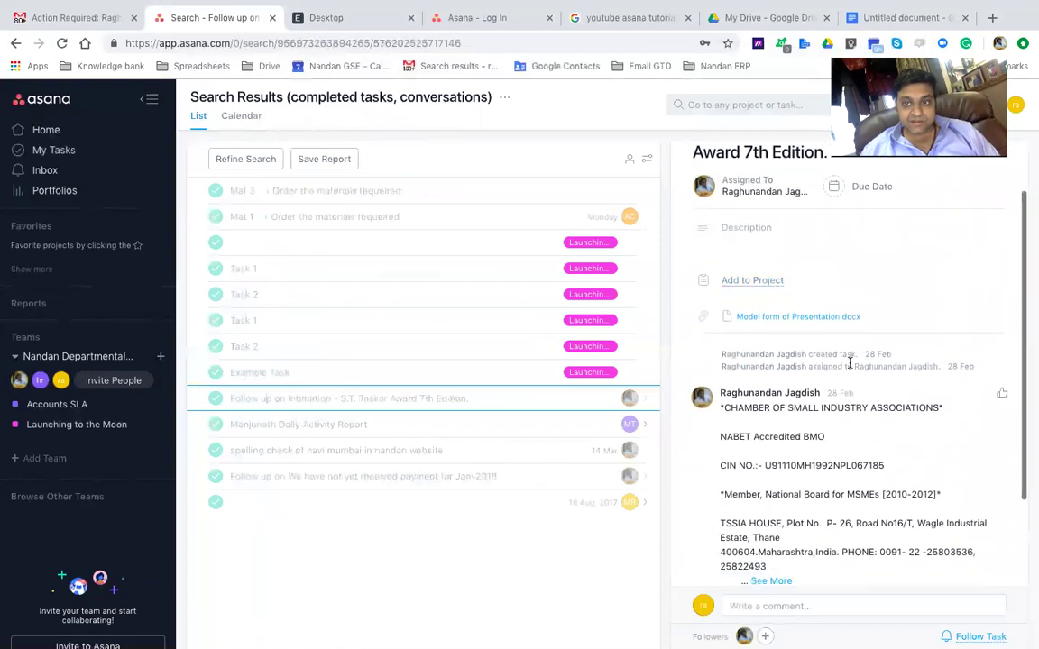
pyautogui.scroll(-2, 808, 432)
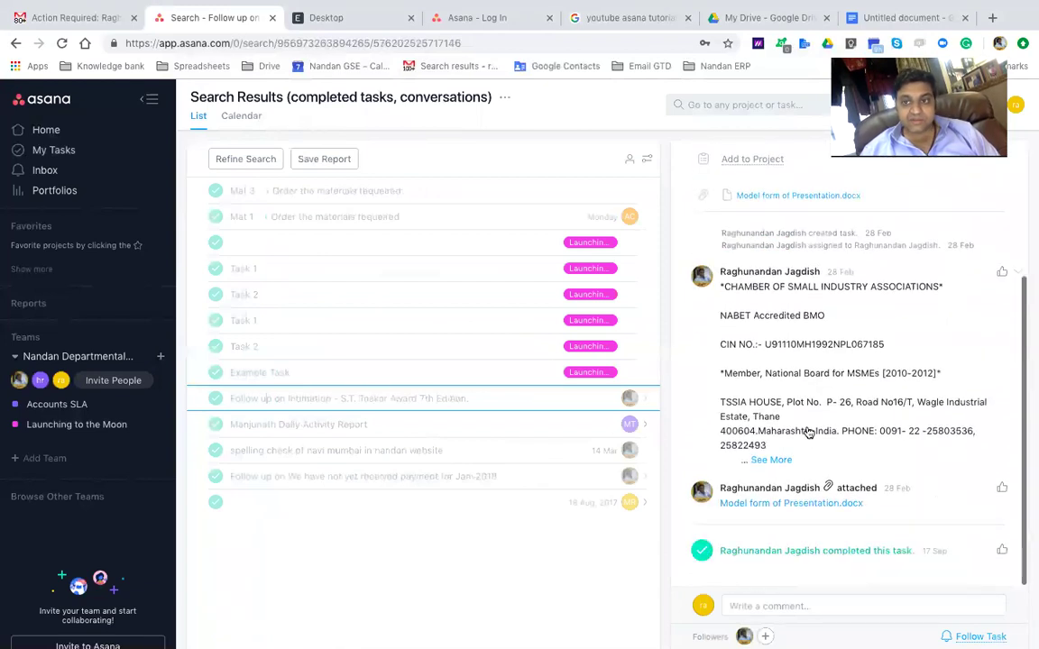
pyautogui.scroll(3, 794, 290)
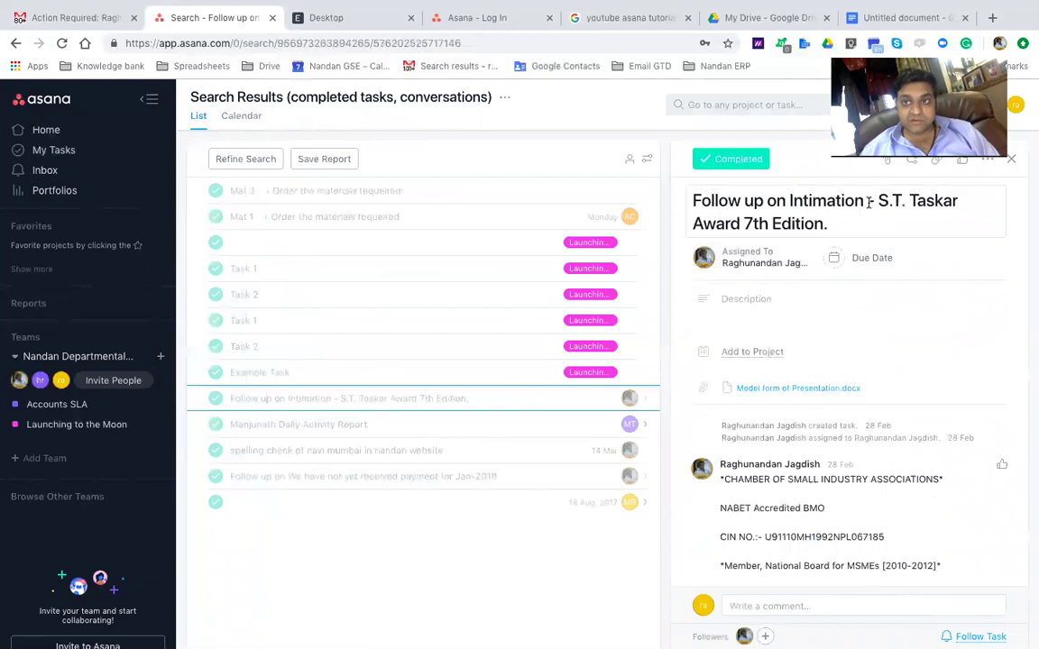
pyautogui.scroll(-1, 790, 382)
pyautogui.scroll(-3, 789, 382)
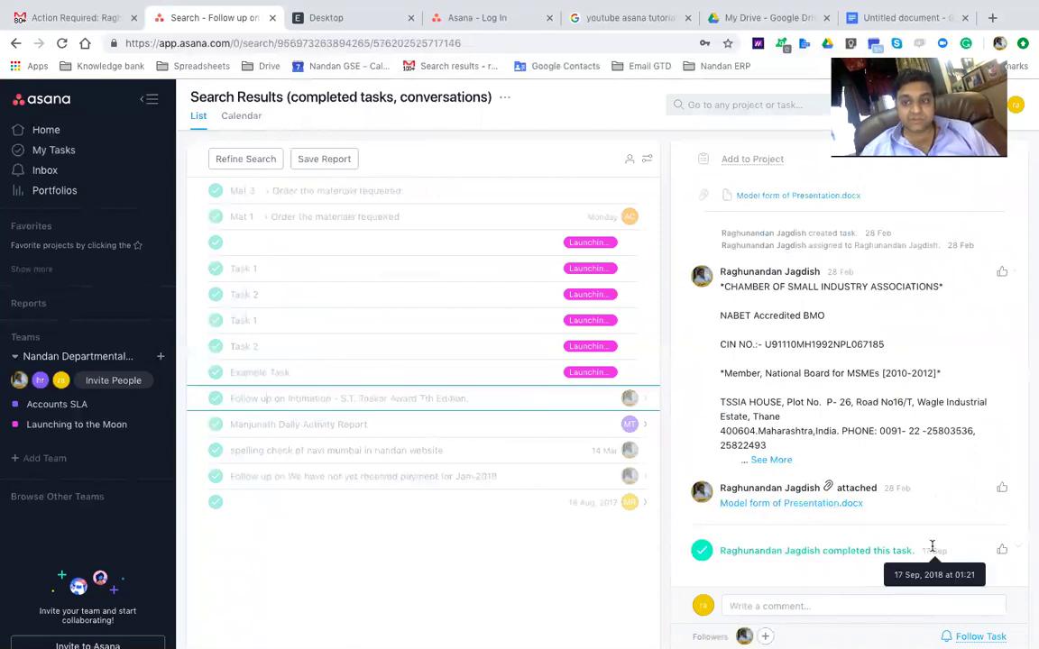
pyautogui.scroll(3, 932, 548)
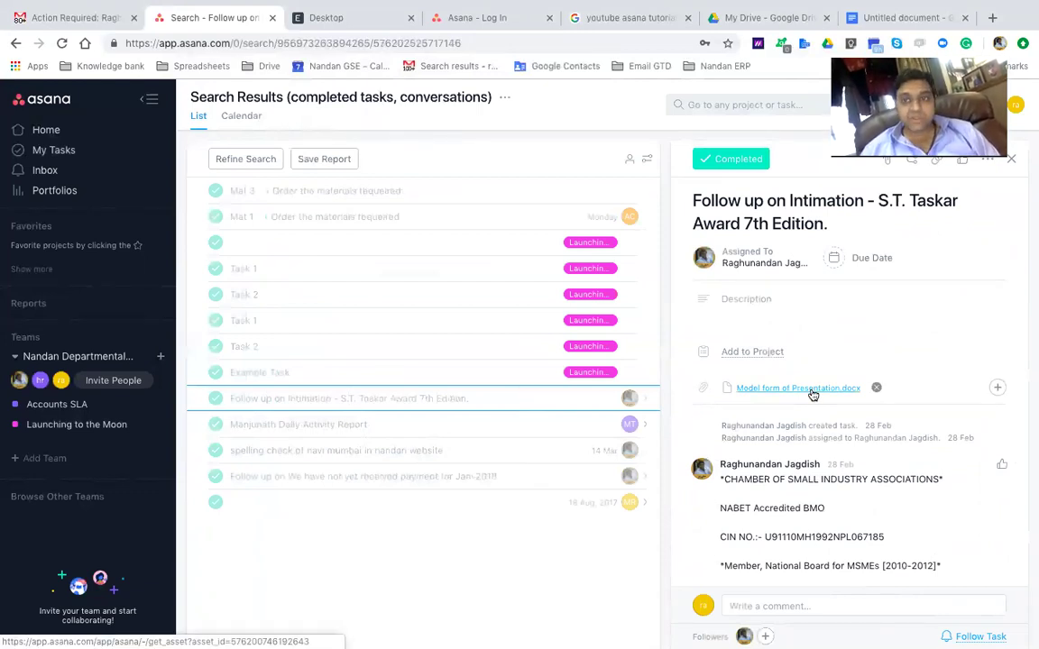
pyautogui.scroll(-3, 809, 394)
pyautogui.click(747, 503)
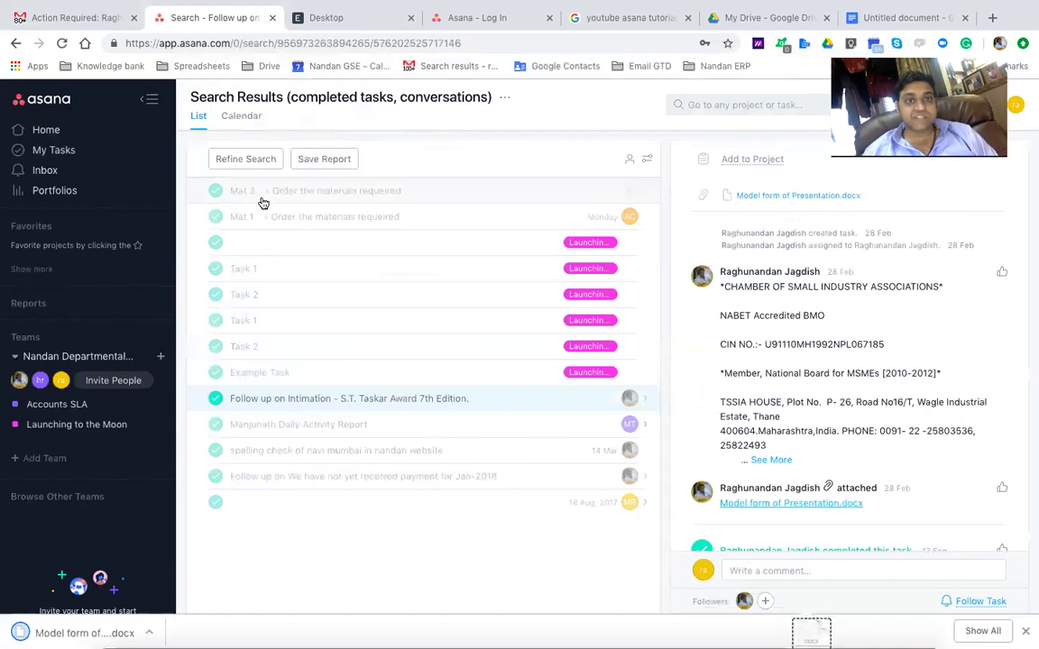
# Open Model form of Presentation in Pages, scroll through it, and close the document
pyautogui.click(85, 633)
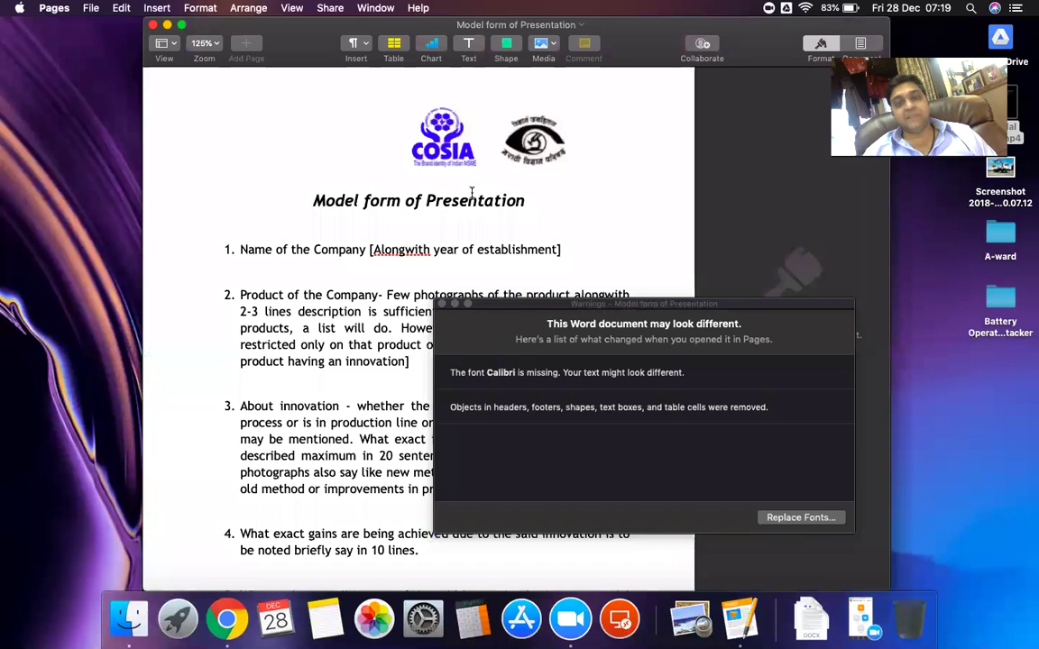
pyautogui.scroll(-7, 296, 288)
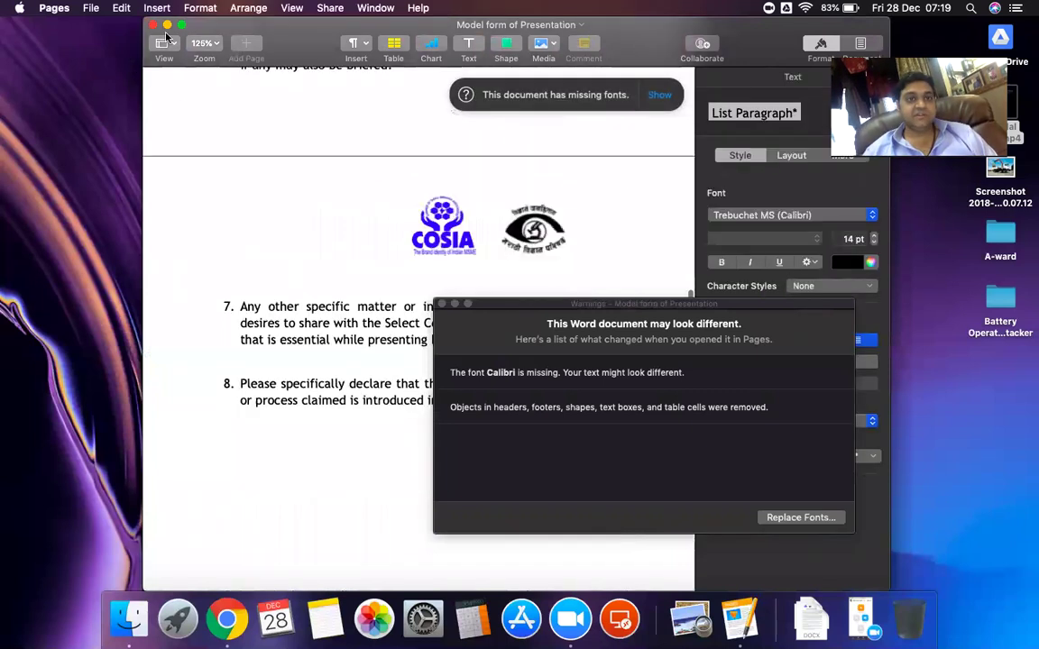
pyautogui.scroll(5, 297, 287)
pyautogui.click(153, 25)
# Dismiss the Pages Warnings panel and switch back to the browser showing Asana
pyautogui.click(442, 267)
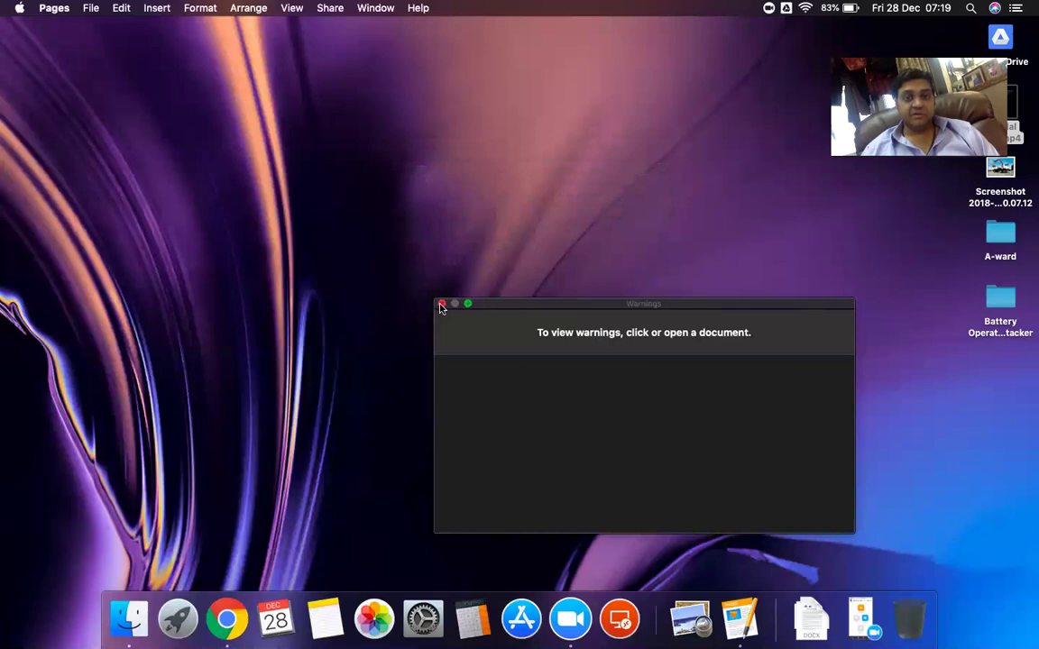
pyautogui.click(436, 305)
pyautogui.click(359, 308)
pyautogui.hotkey('ctrl', 'Right')
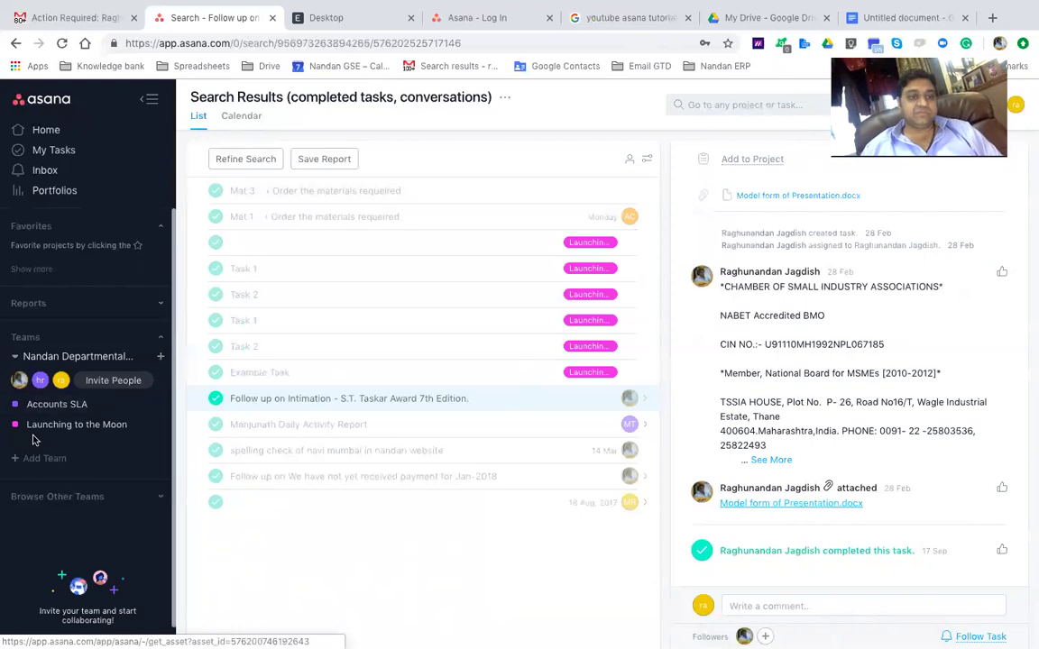
# Show the Launching to the Moon task list, then switch to the Untitled document tab
pyautogui.click(33, 435)
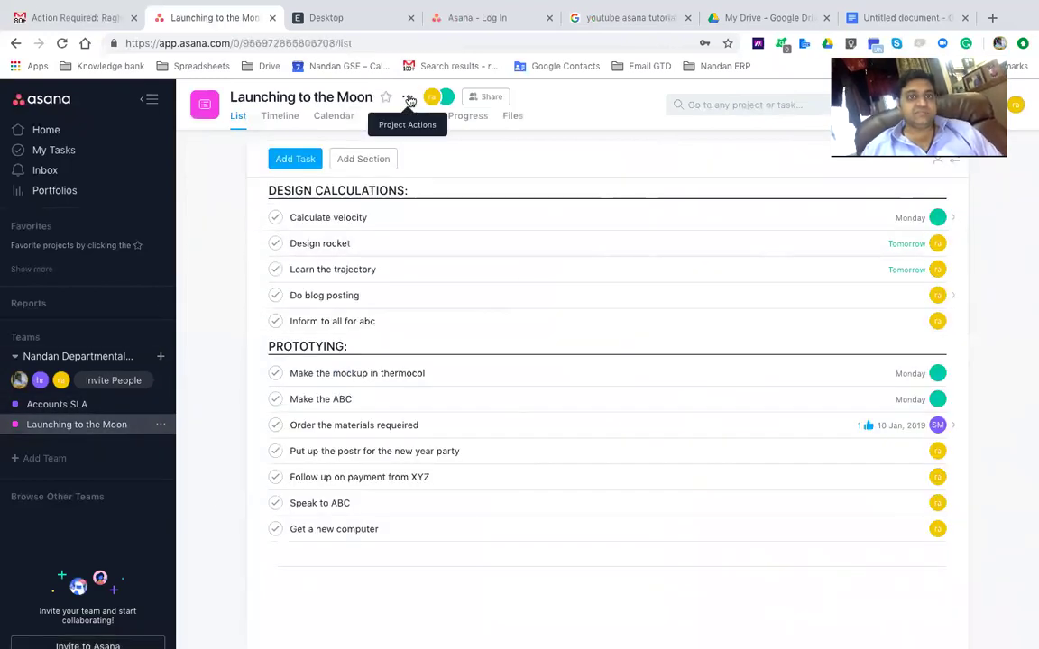
pyautogui.click(902, 17)
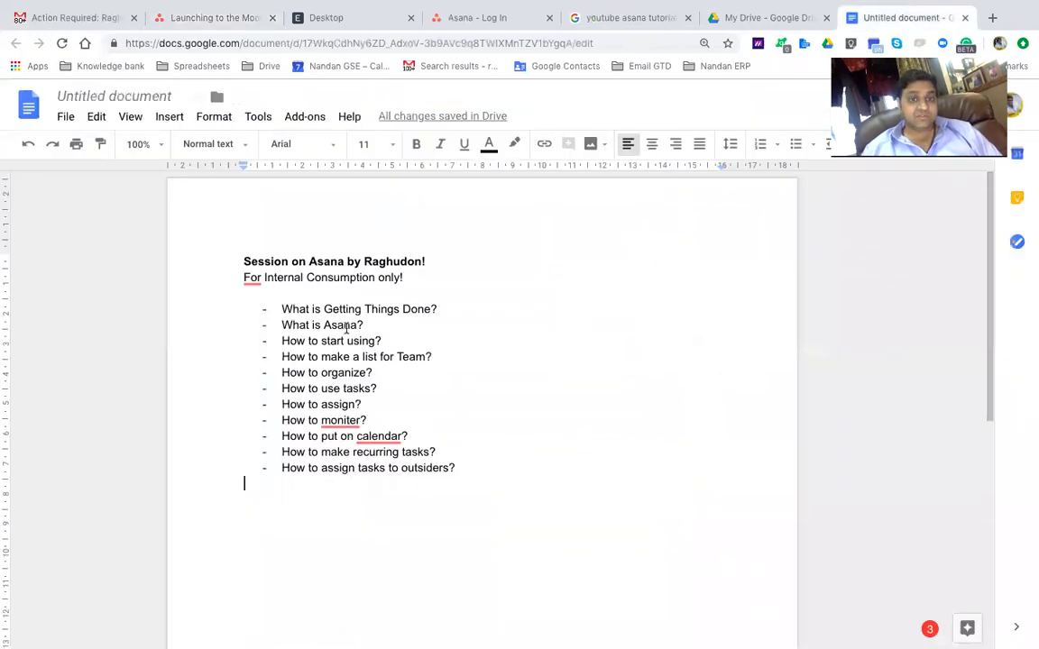
# Review the bulleted topic list in the session outline, then go back to Launching to the Moon
pyautogui.click(397, 356)
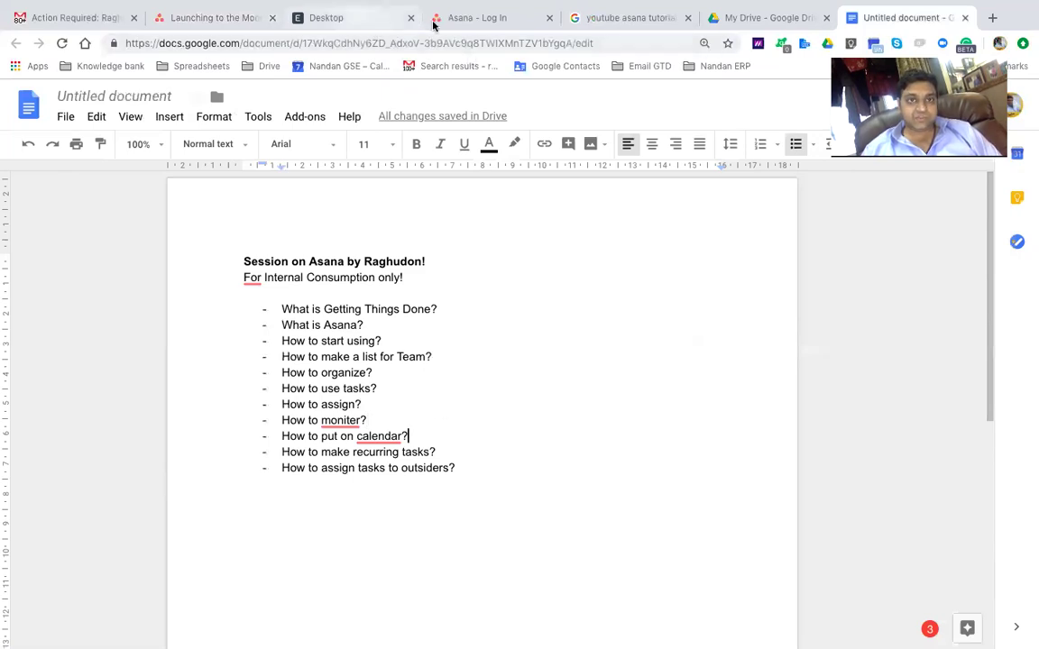
pyautogui.click(234, 23)
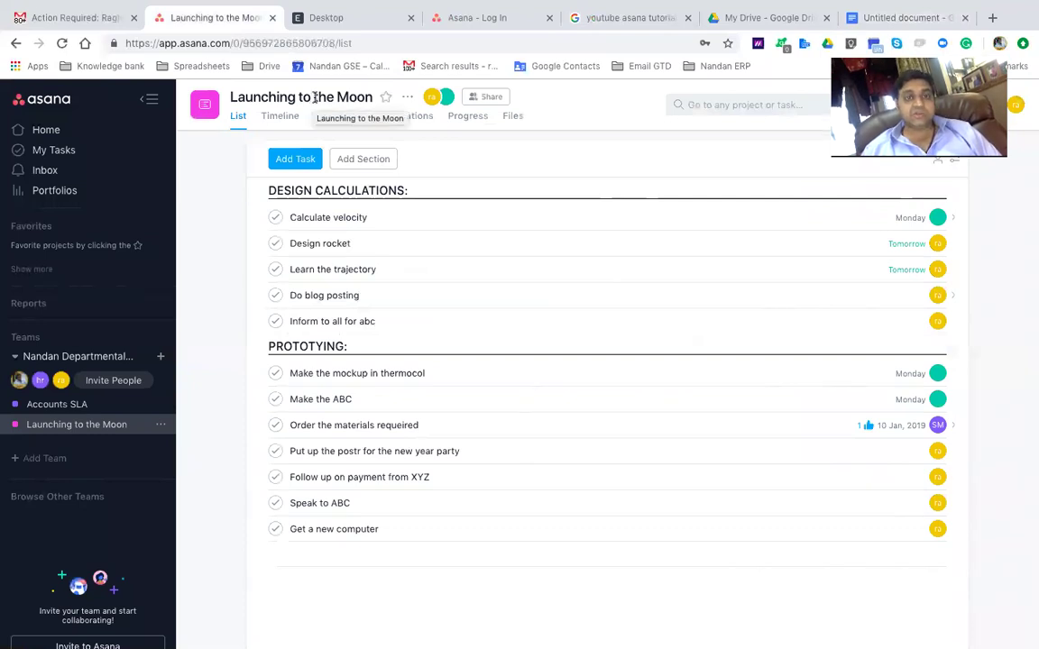
# In My Tasks, view the Get a mousetrap details with the sidebar toggled, then open the Inbox
pyautogui.click(47, 152)
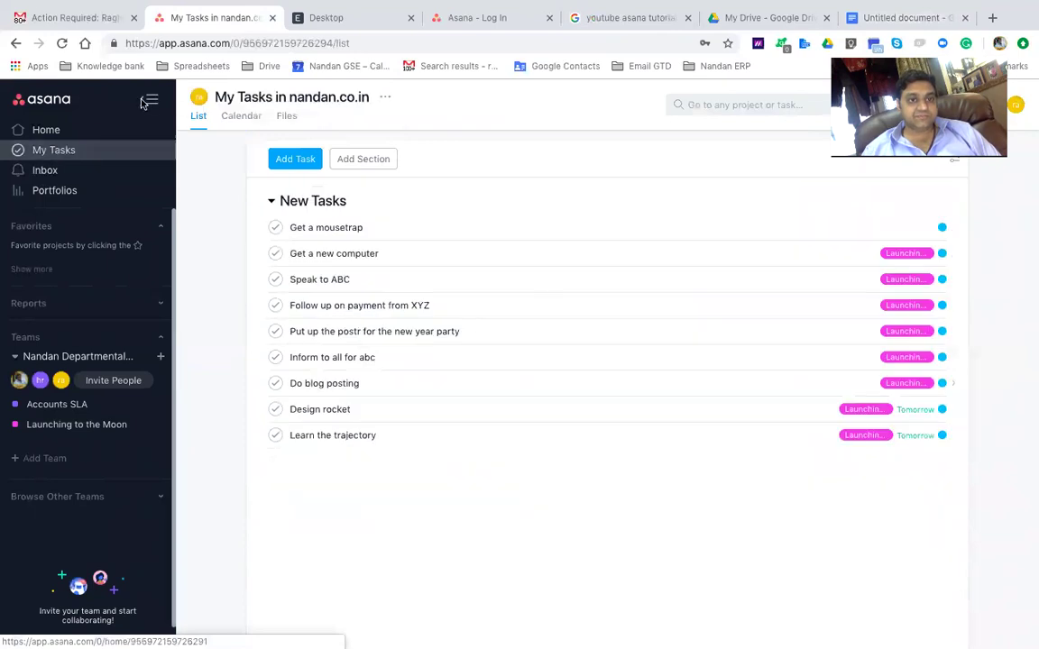
pyautogui.click(148, 101)
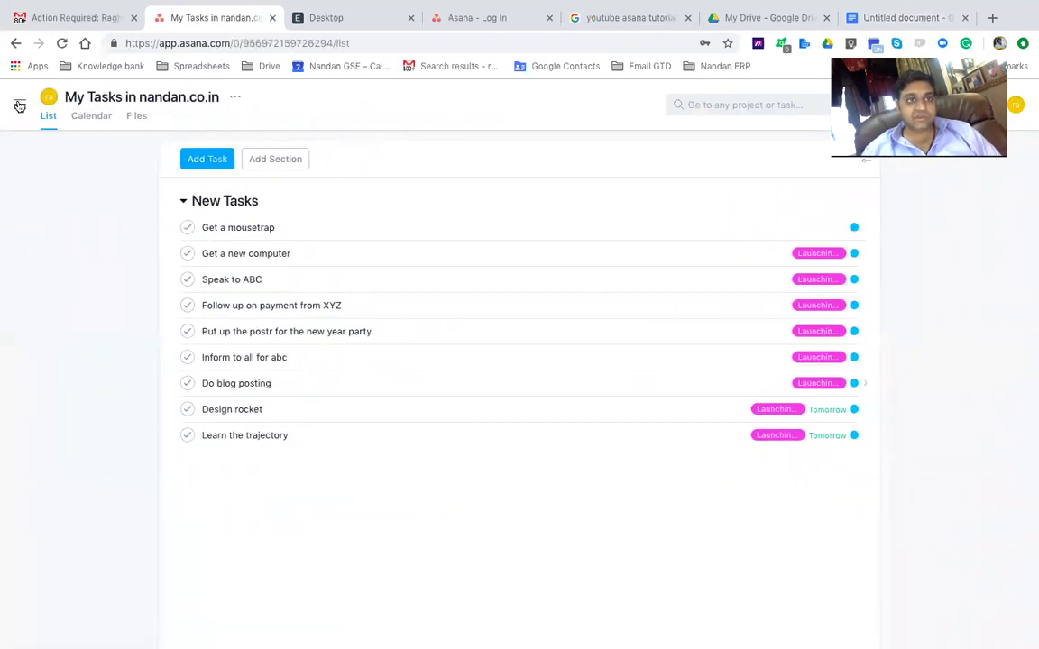
pyautogui.click(19, 106)
pyautogui.click(348, 227)
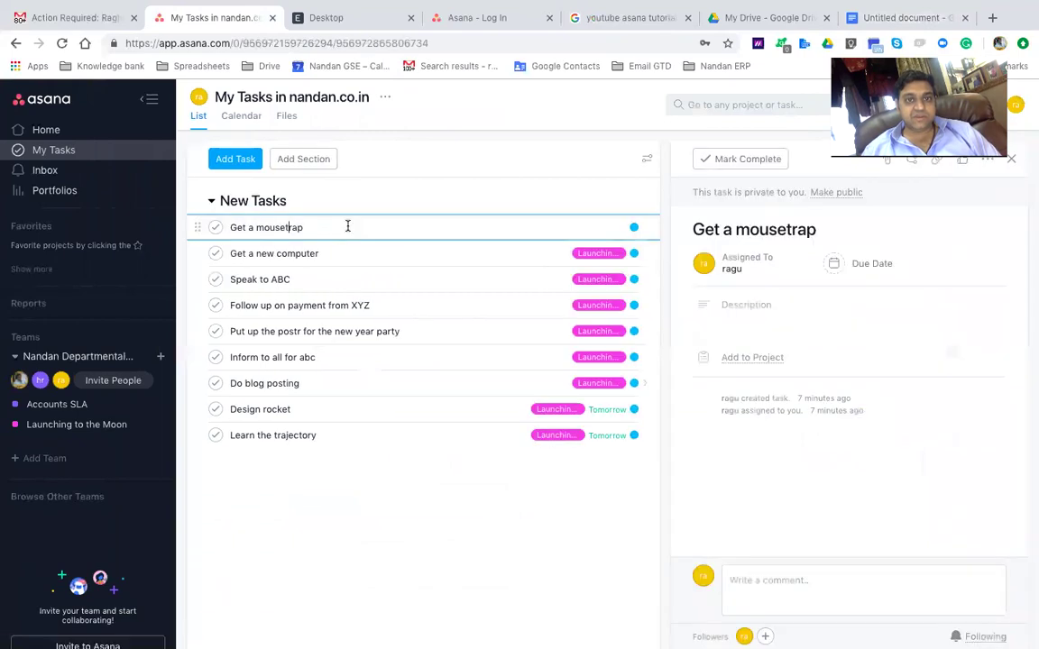
pyautogui.click(149, 99)
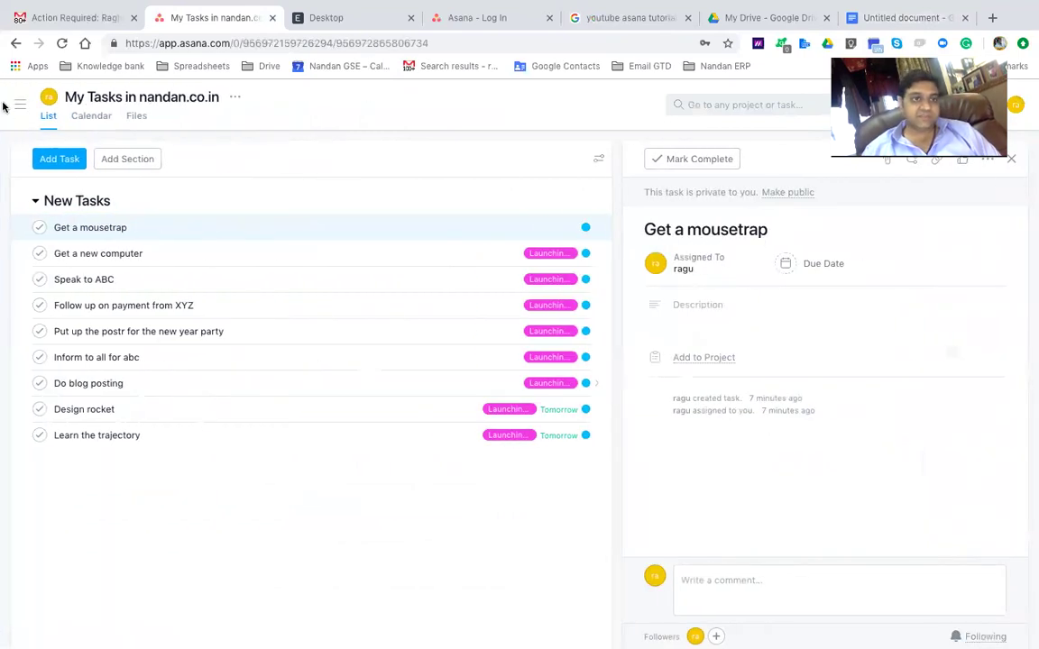
pyautogui.click(20, 105)
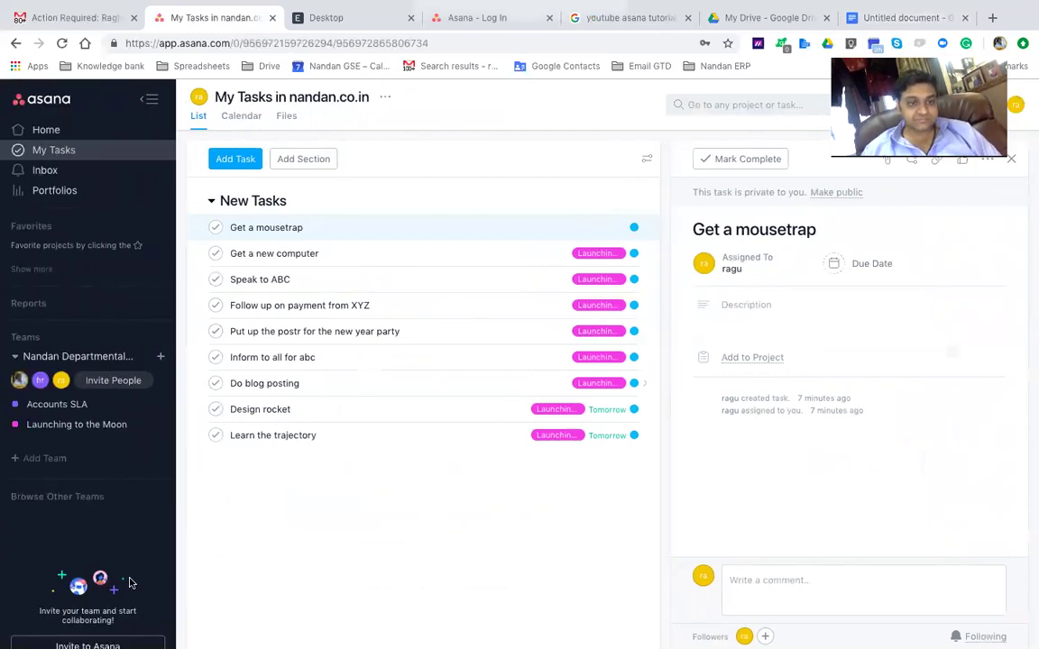
pyautogui.click(45, 172)
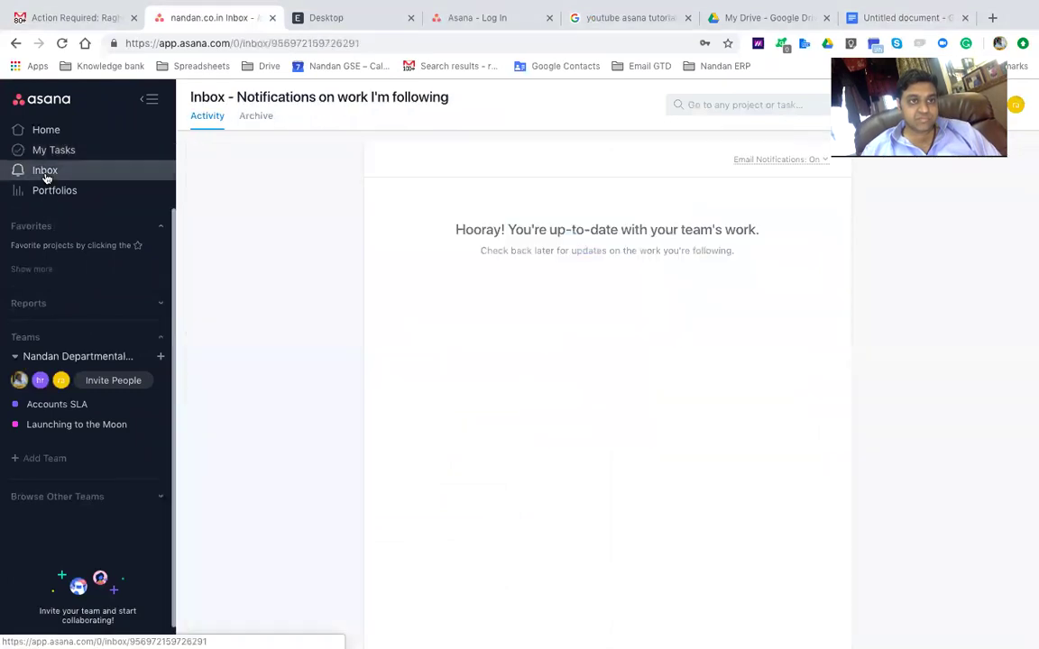
# Browse the Portfolios page and expand the Reports section in the sidebar
pyautogui.click(48, 189)
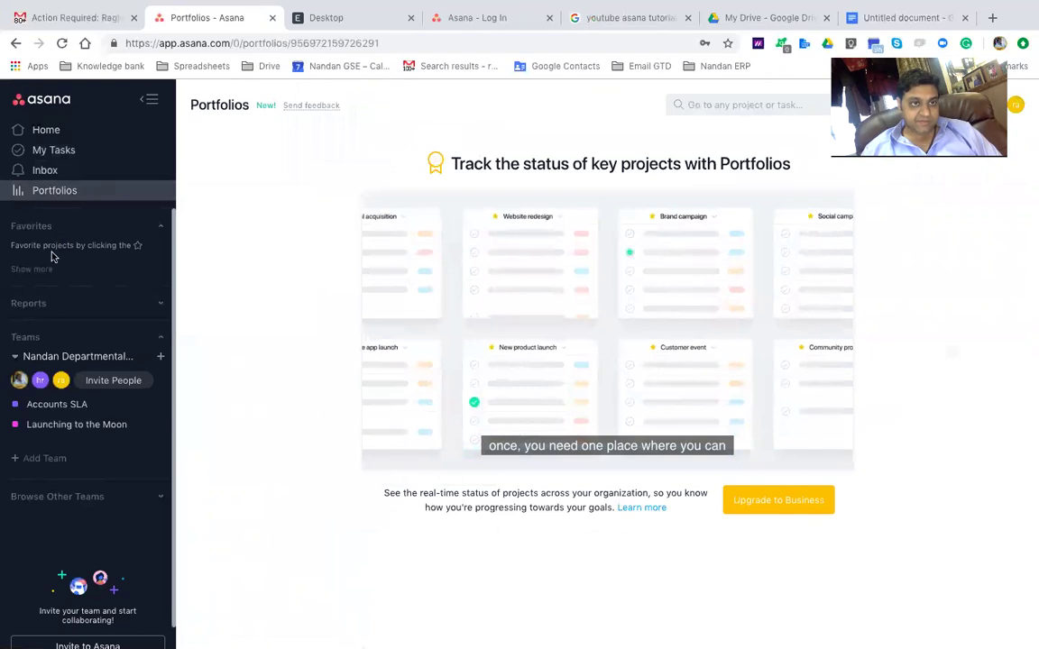
pyautogui.scroll(-1, 40, 298)
pyautogui.click(28, 280)
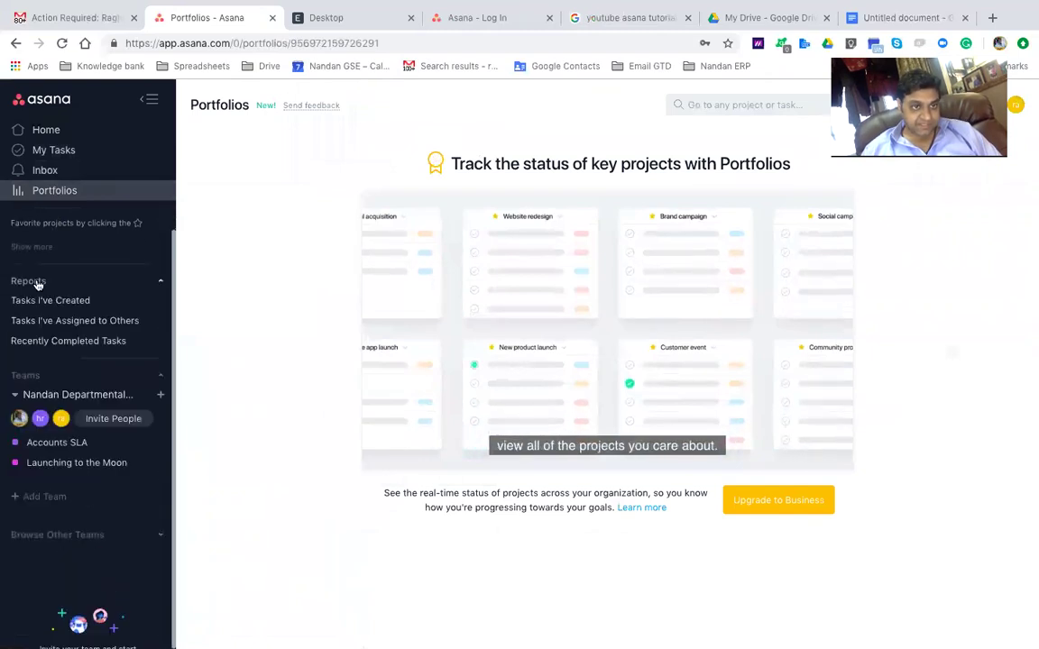
pyautogui.scroll(-2, 40, 403)
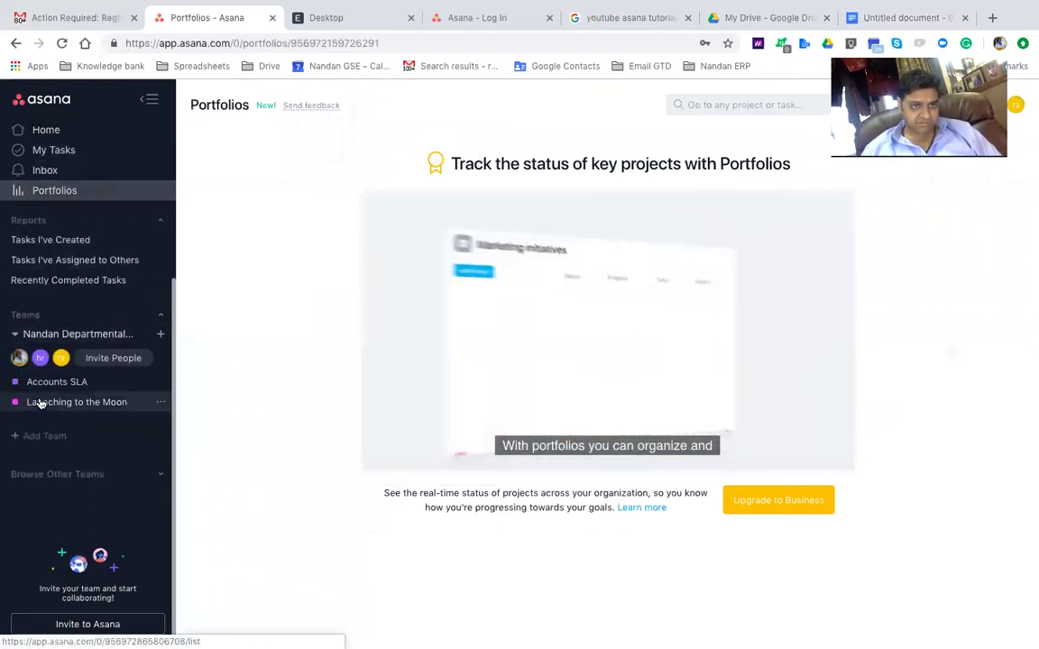
pyautogui.scroll(3, 72, 487)
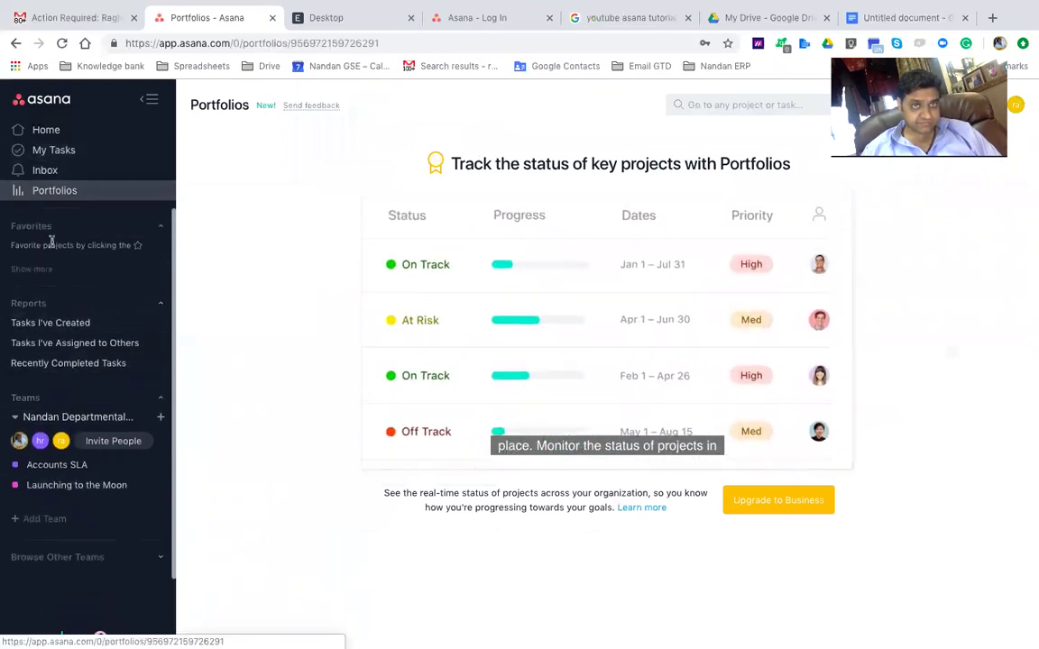
# Open My Profile Settings from the account avatar menu
pyautogui.click(1016, 110)
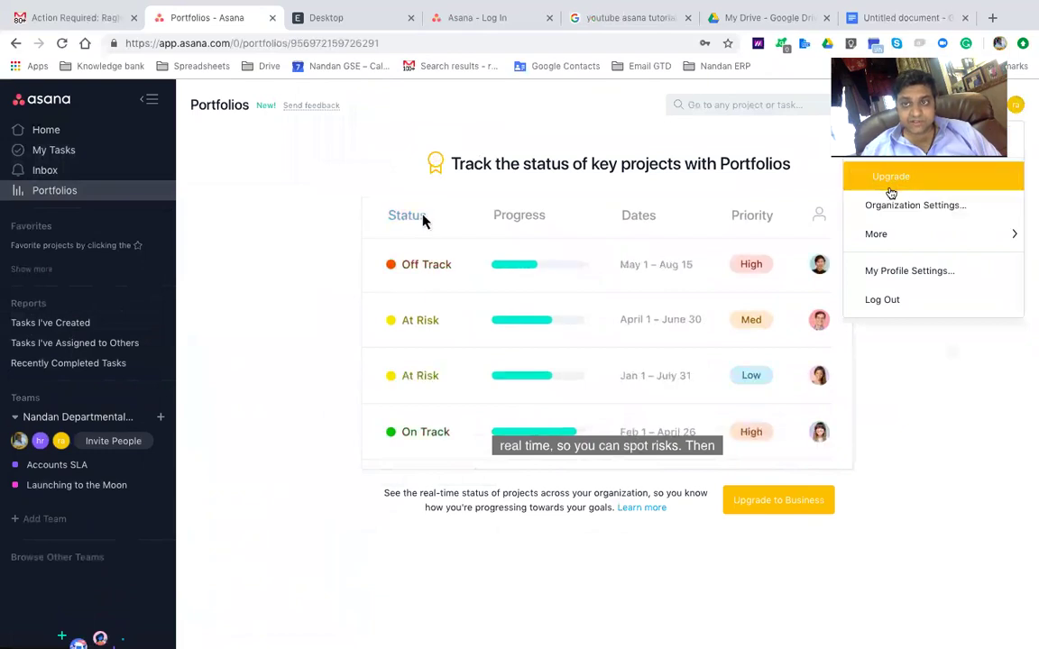
pyautogui.moveTo(884, 235)
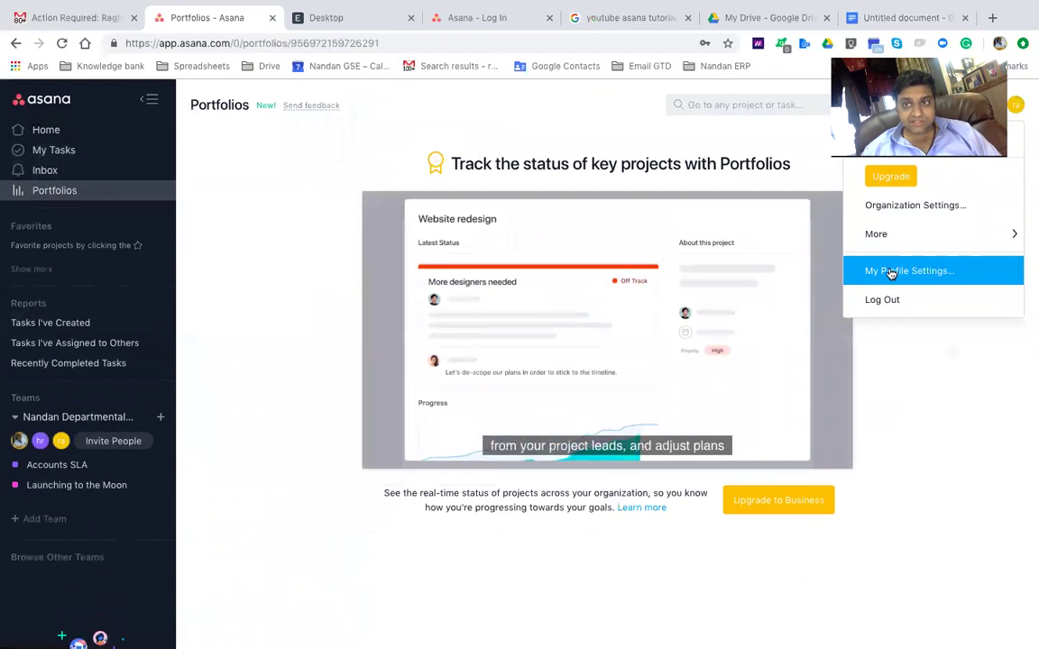
pyautogui.click(890, 271)
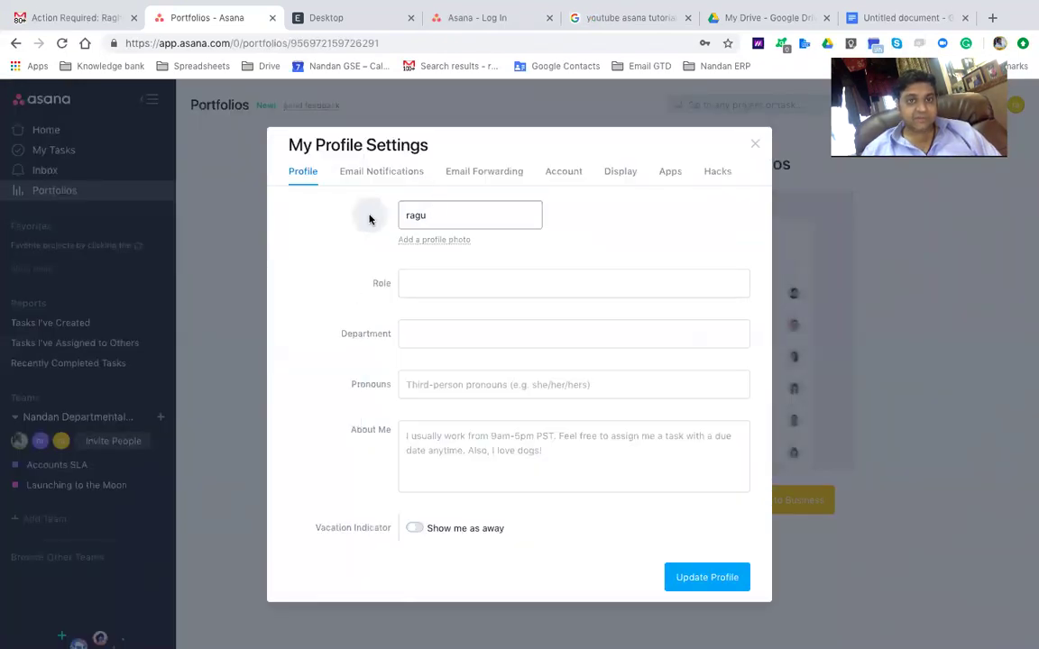
# Step through the Role, Department, Pronouns and About Me profile fields
pyautogui.click(420, 282)
pyautogui.click(422, 333)
pyautogui.click(459, 375)
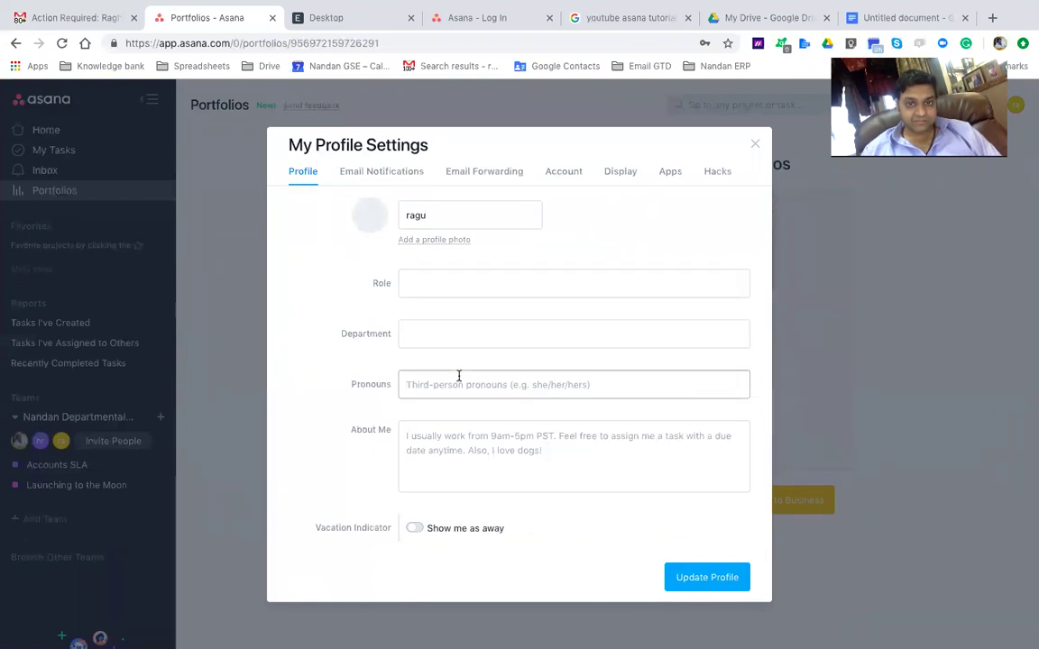
pyautogui.click(442, 453)
# Review the Email Notifications preferences, then read the Email Forwarding instructions for creating tasks
pyautogui.click(378, 176)
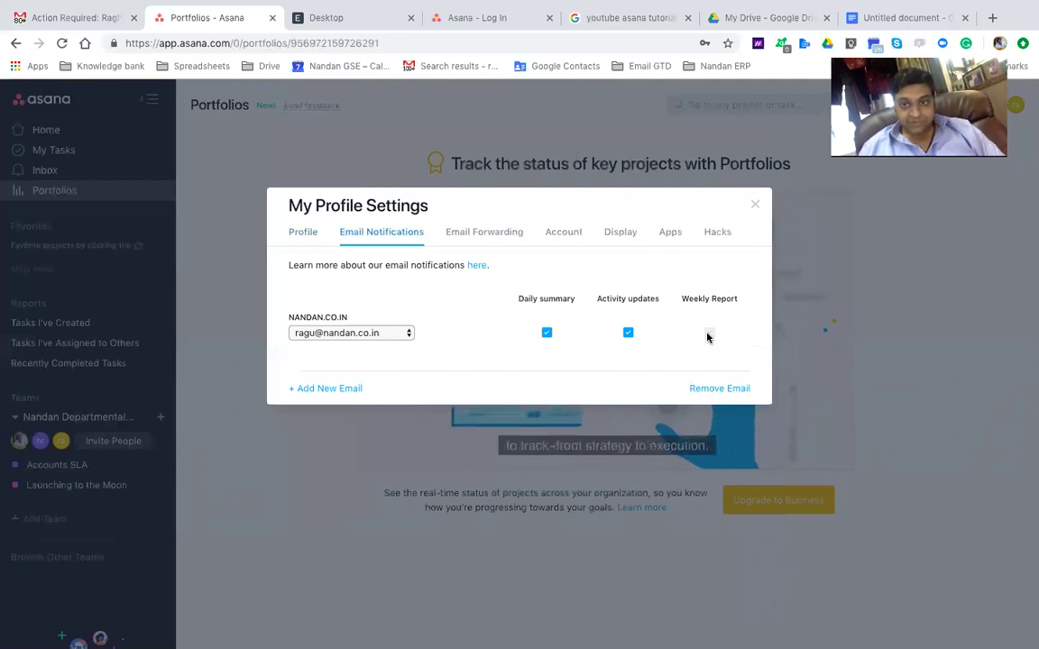
pyautogui.moveTo(707, 336)
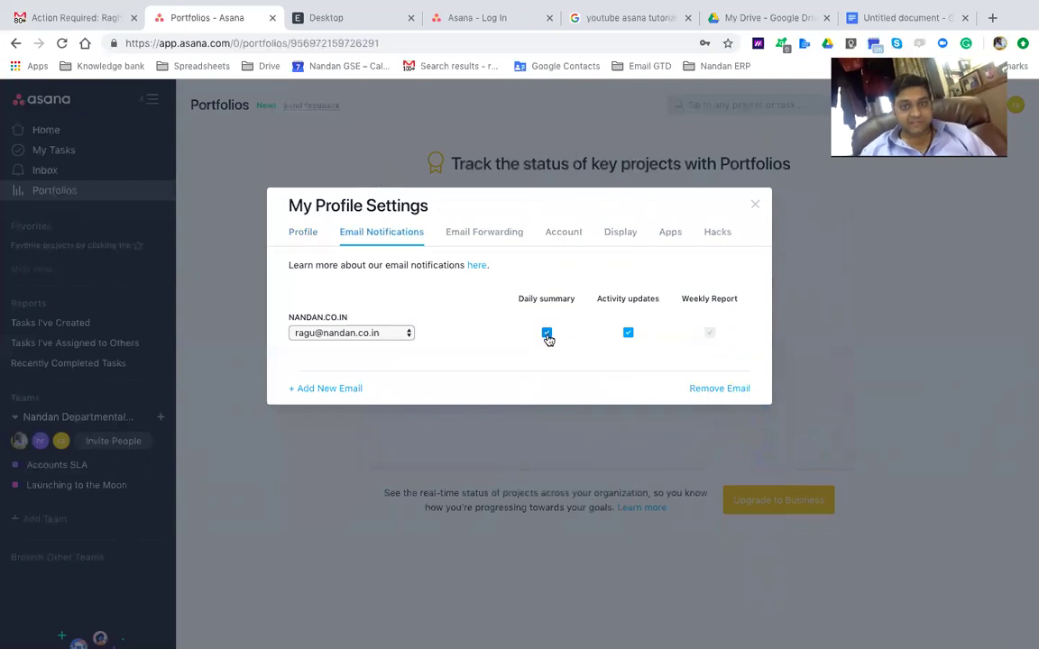
pyautogui.click(468, 236)
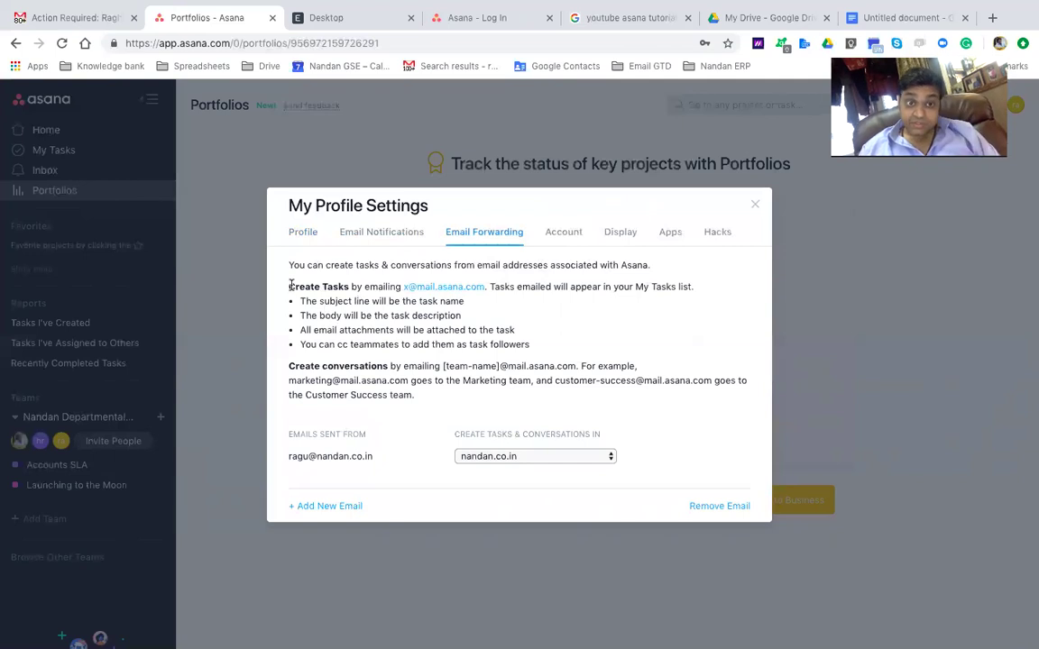
pyautogui.moveTo(291, 286); pyautogui.dragTo(466, 330)
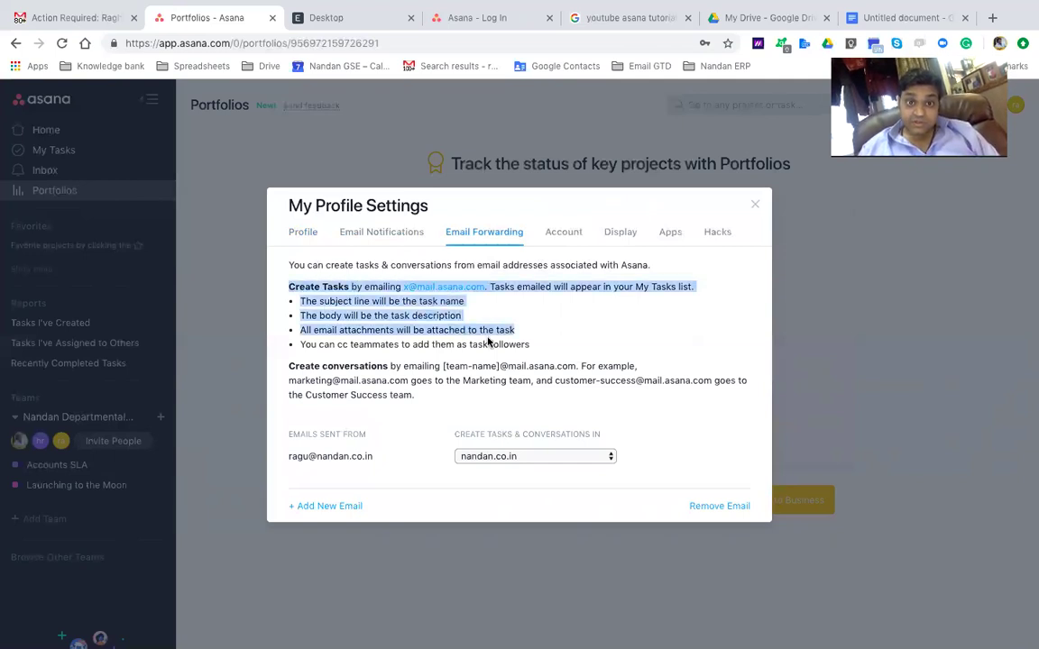
pyautogui.click(373, 271)
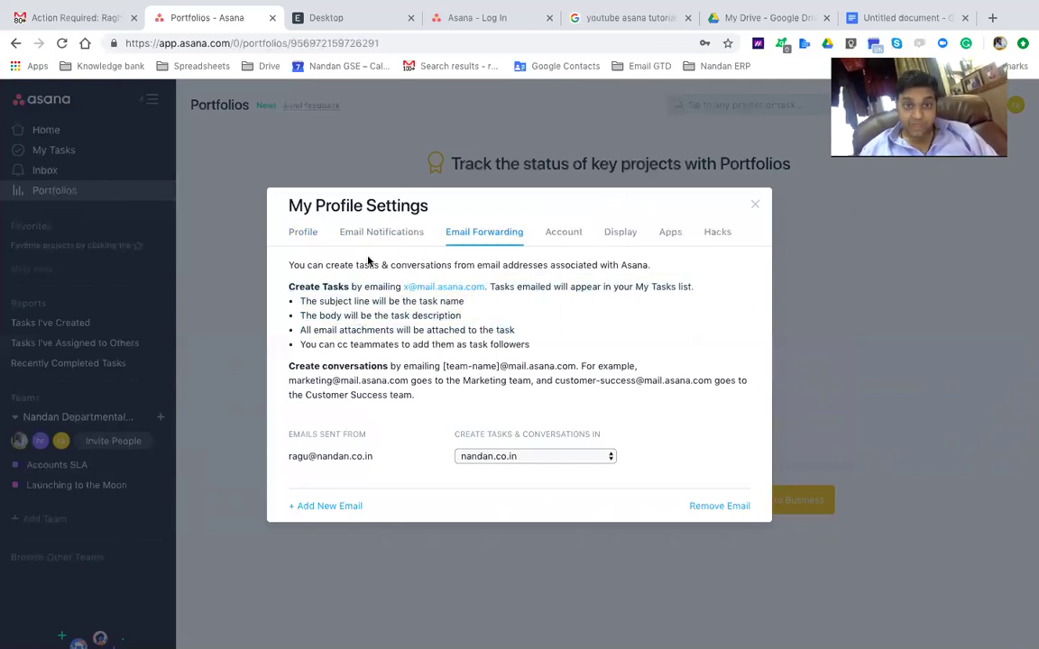
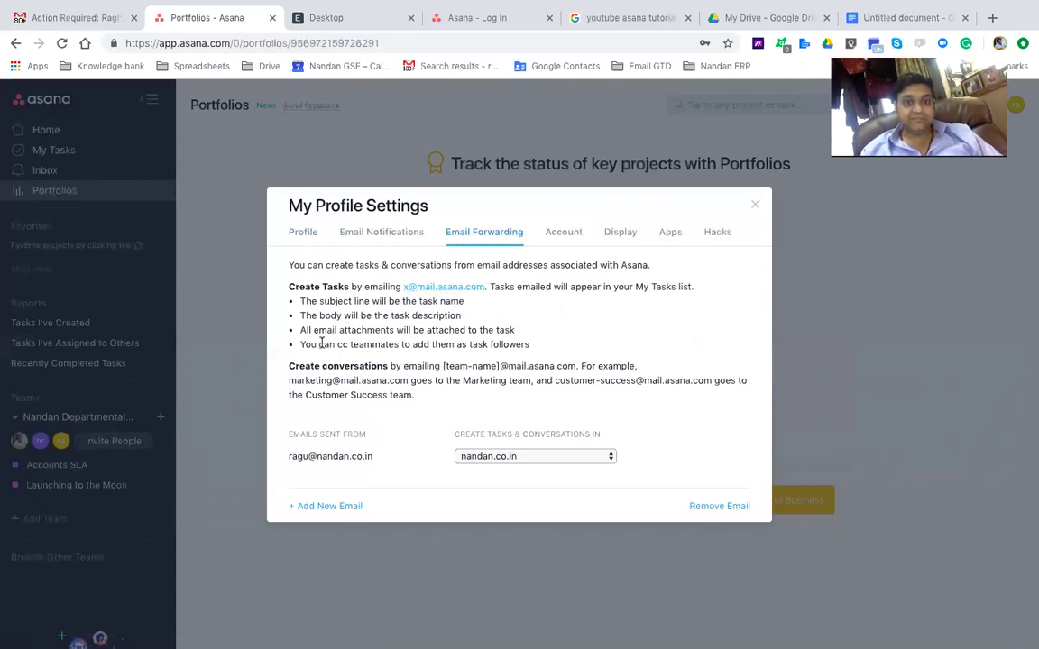
# Highlight the cc-teammates note in Email Forwarding, then switch to the Gmail invitation email
pyautogui.moveTo(321, 342); pyautogui.dragTo(488, 344)
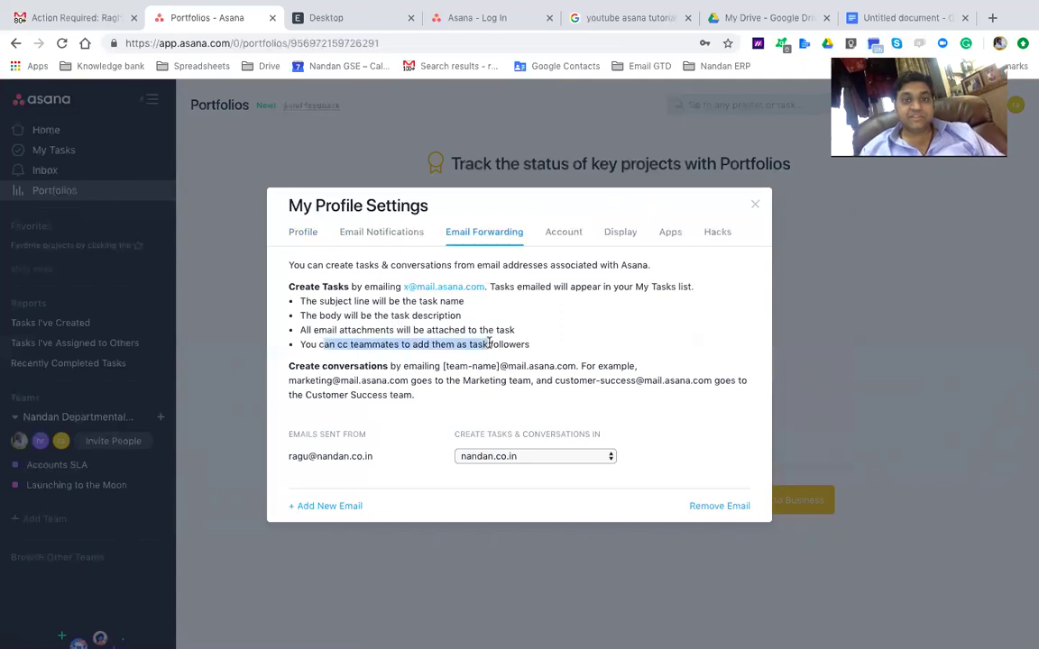
pyautogui.click(488, 344)
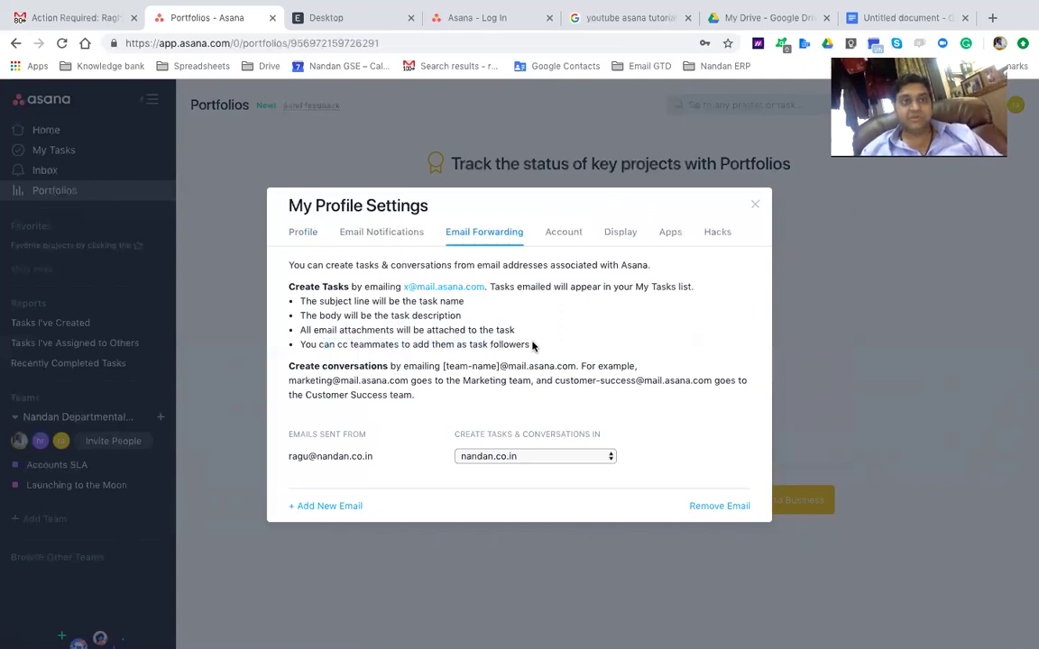
pyautogui.click(72, 20)
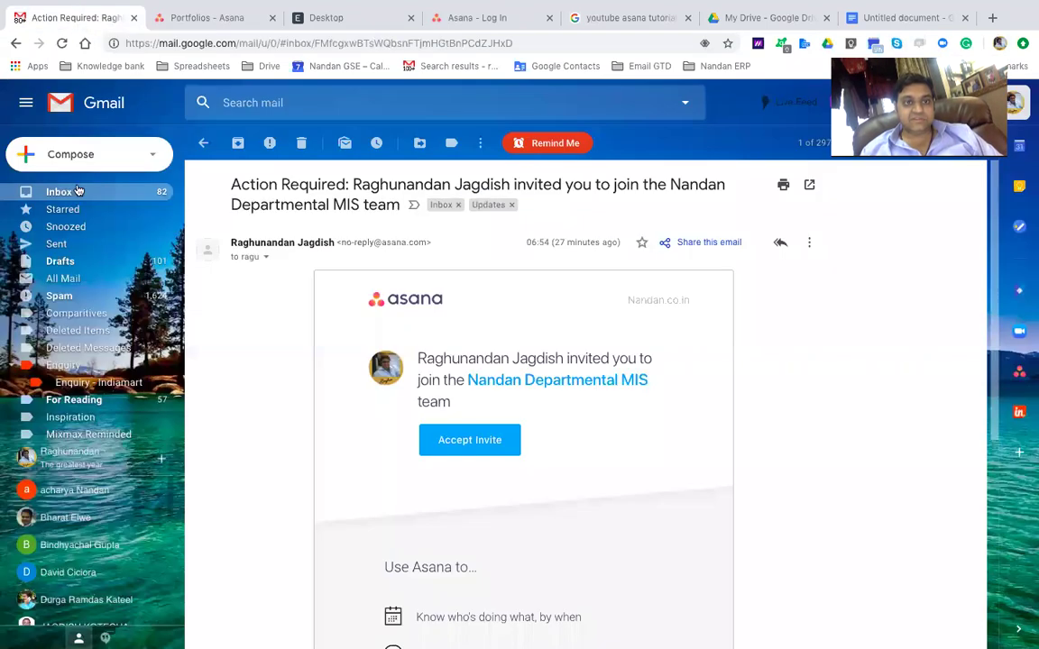
pyautogui.click(79, 154)
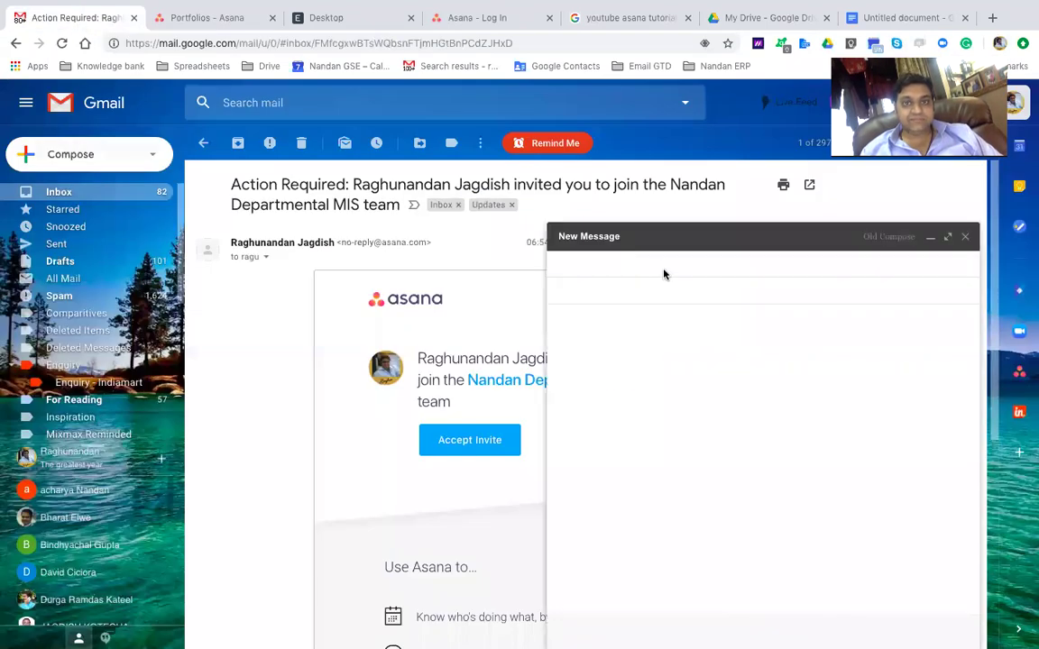
pyautogui.click(945, 237)
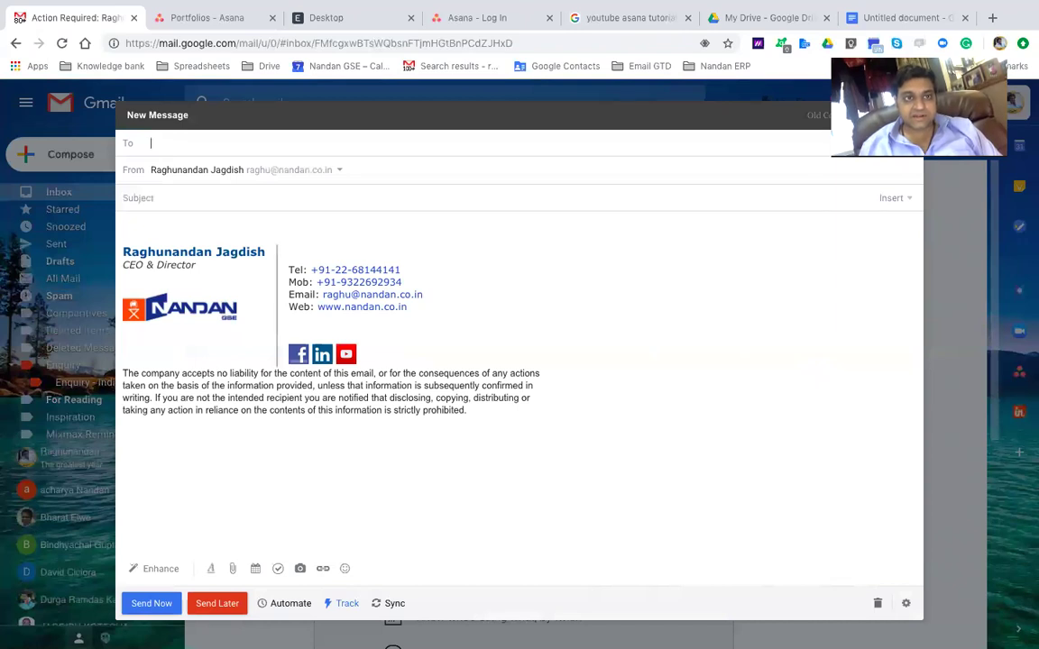
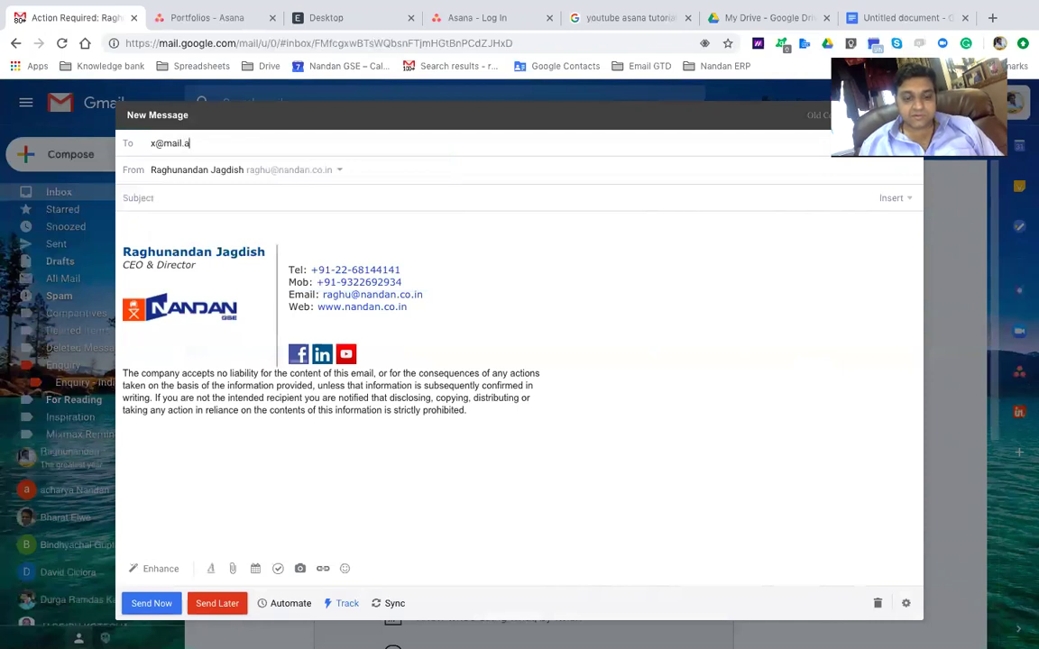
pyautogui.press('Return')
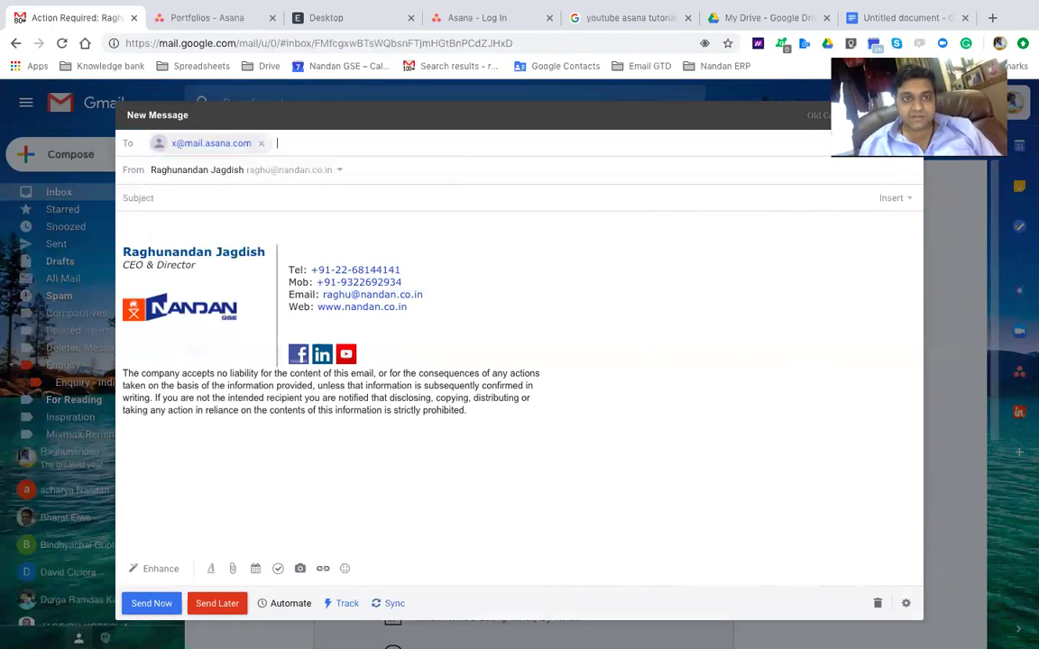
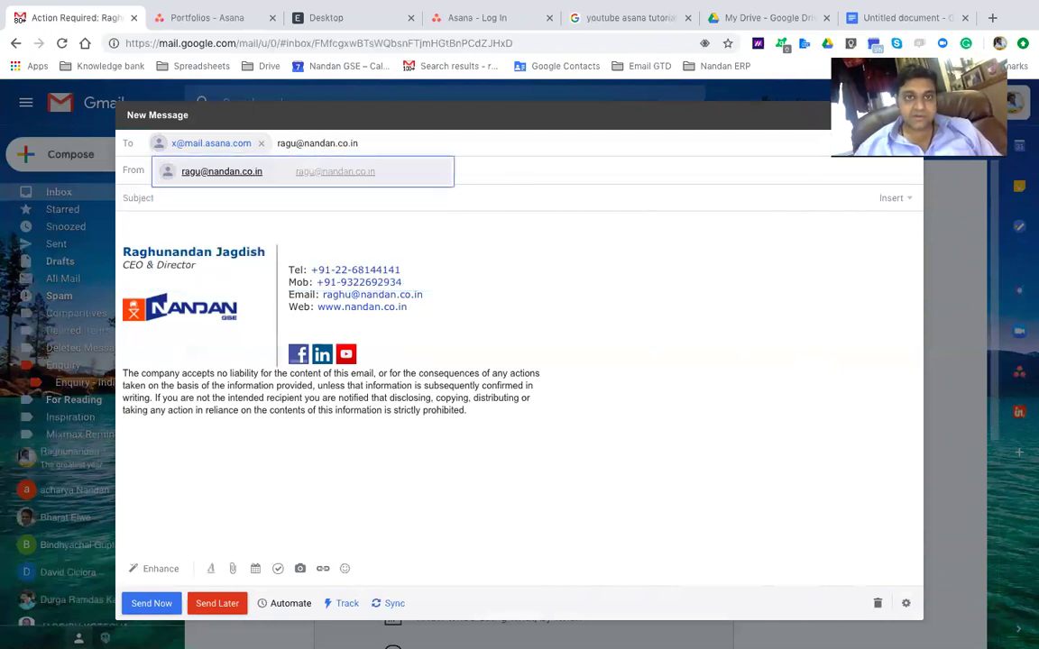
pyautogui.press('Return')
pyautogui.press('Tab')
pyautogui.press('Tab')
pyautogui.write('test task.')
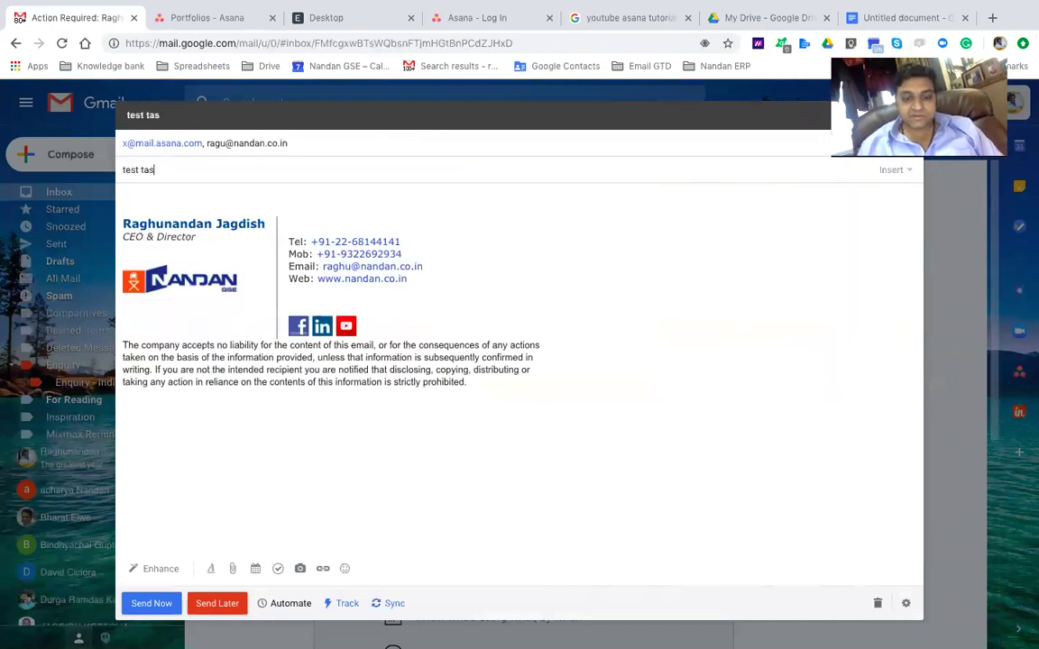
pyautogui.click(148, 602)
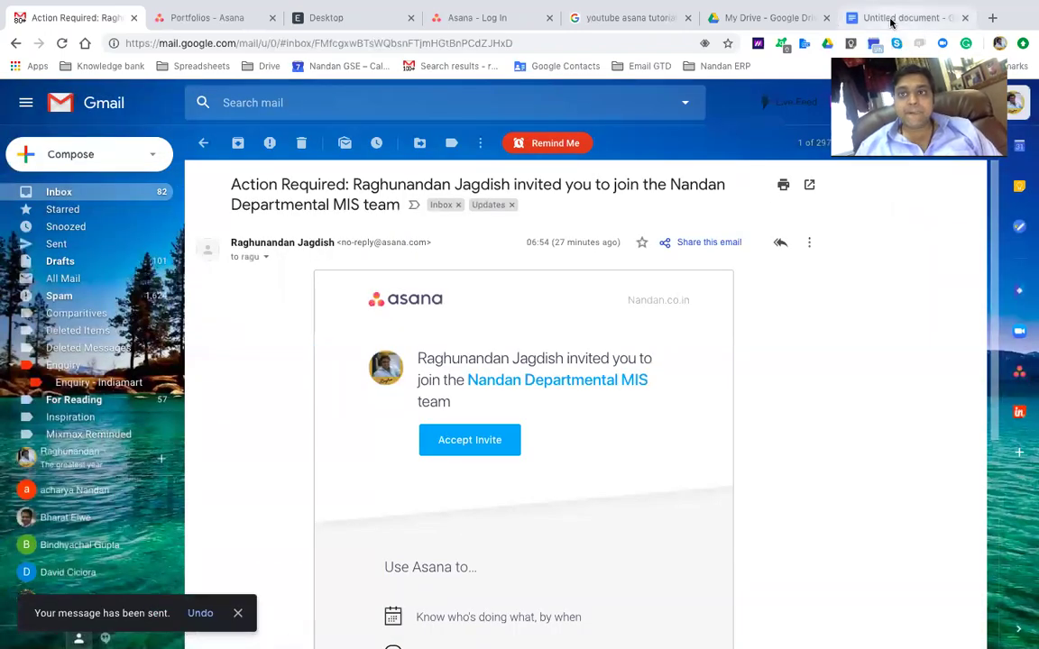
# In Asana's Display settings, turn on task row numbers, leaving the week start unchanged
pyautogui.click(227, 19)
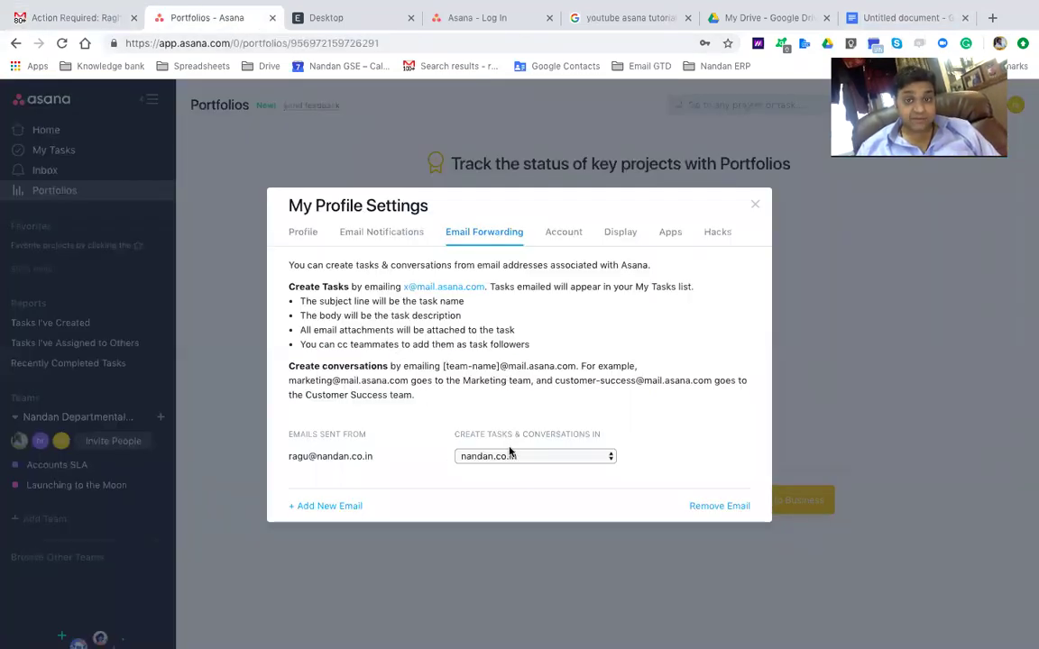
pyautogui.click(554, 233)
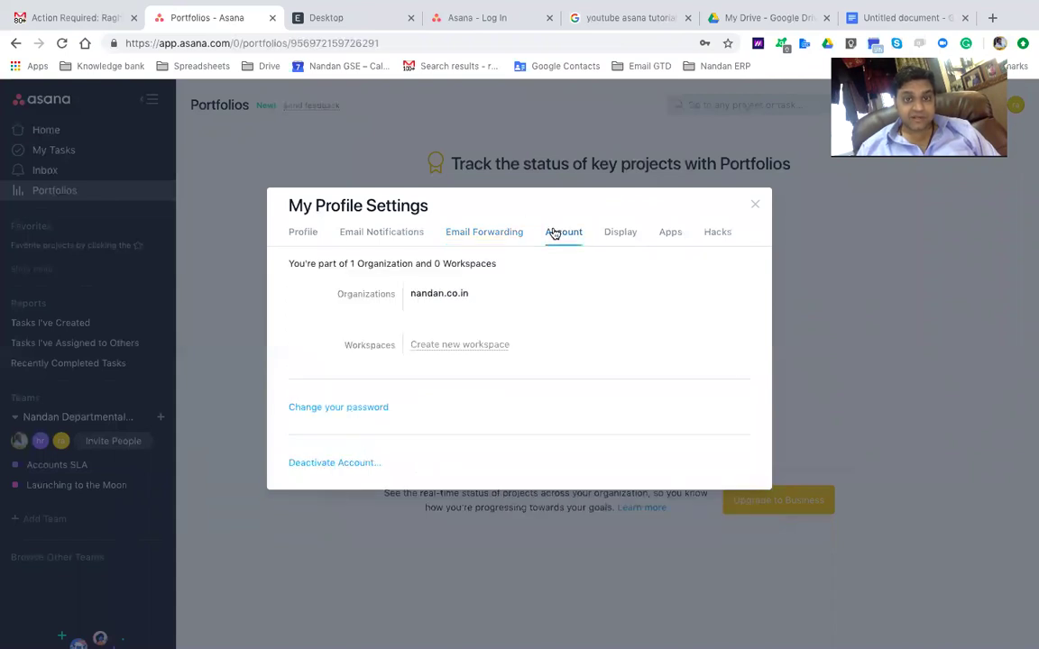
pyautogui.click(621, 231)
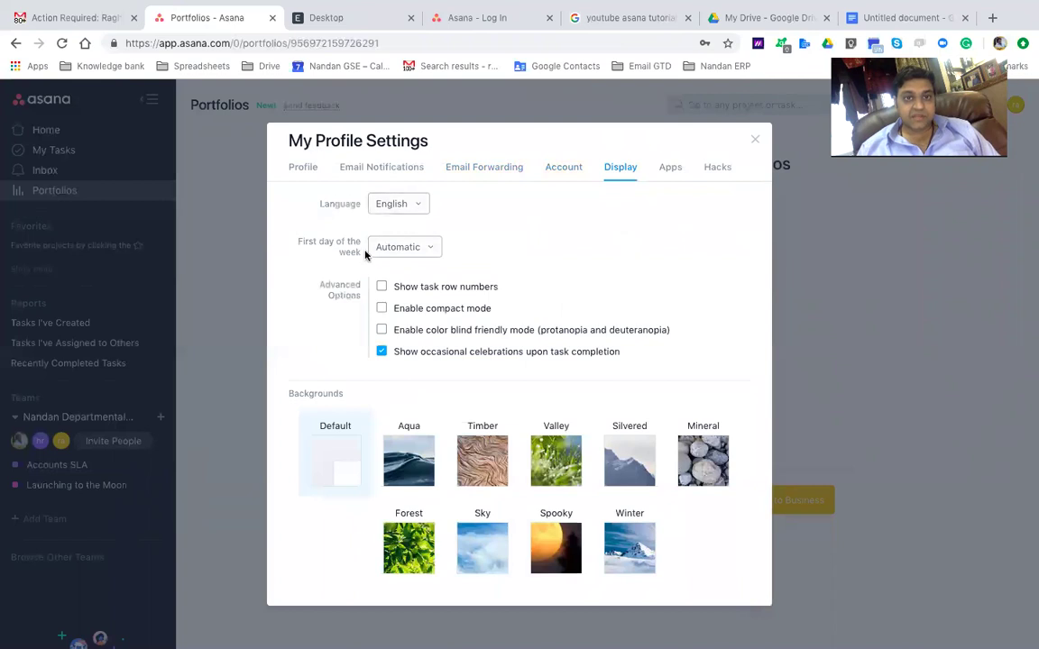
pyautogui.click(408, 248)
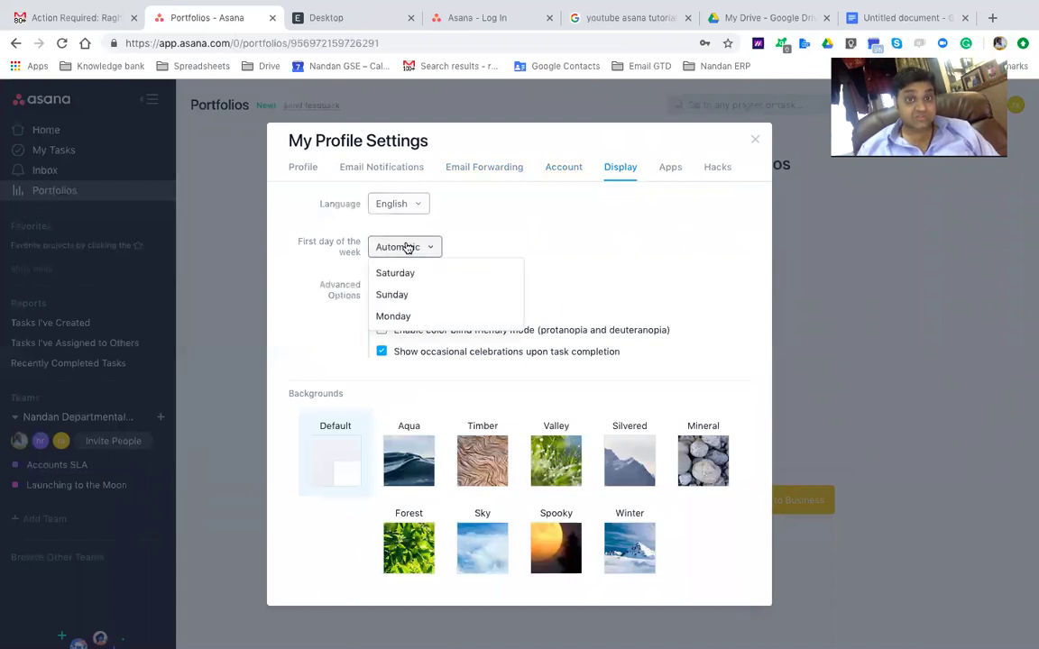
pyautogui.click(540, 252)
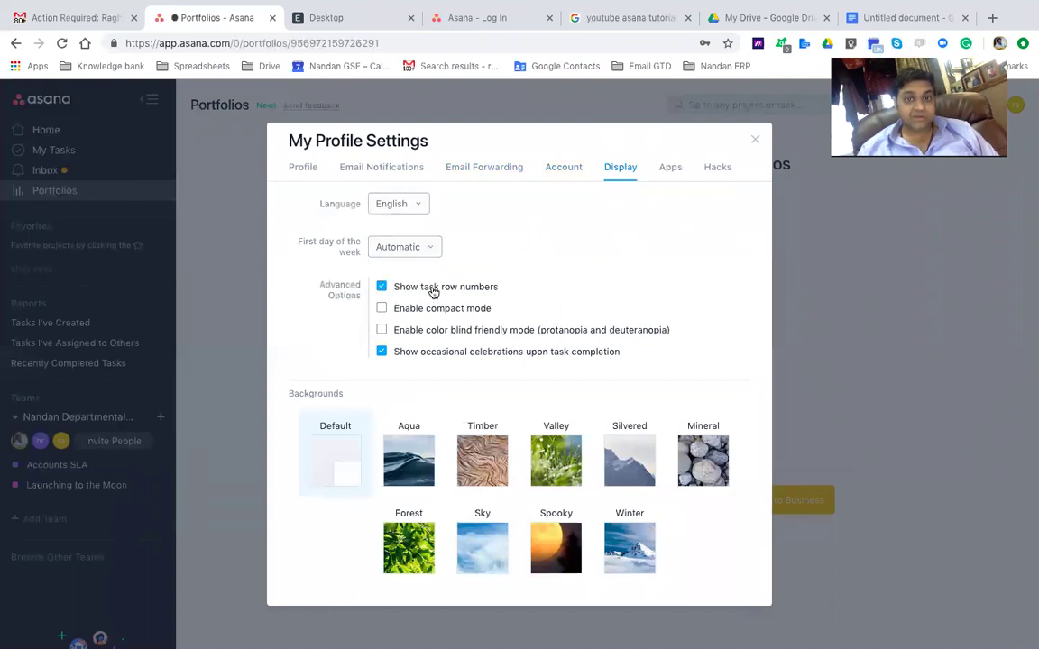
pyautogui.click(434, 292)
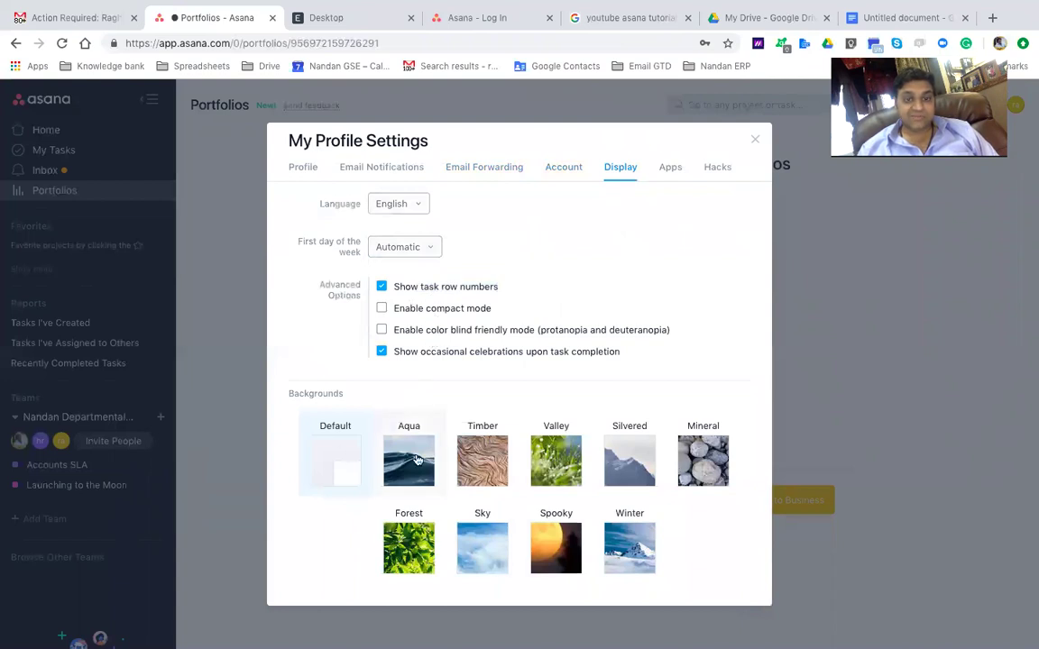
# Switch the Asana background to Timber and bring up the Apps settings
pyautogui.rightClick(475, 457)
pyautogui.click(485, 441)
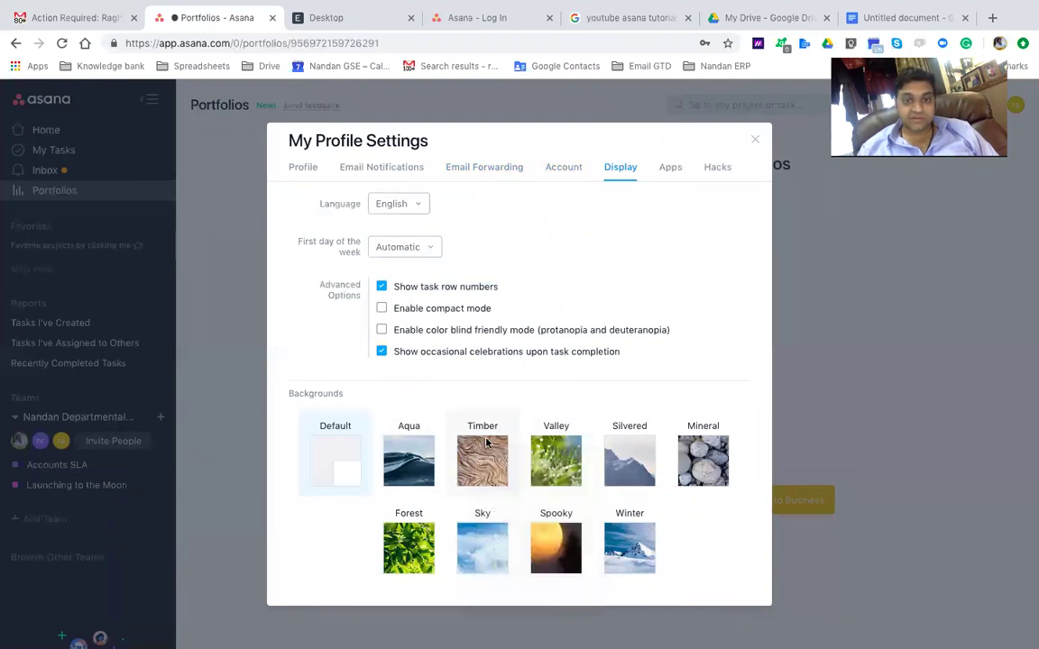
pyautogui.click(485, 442)
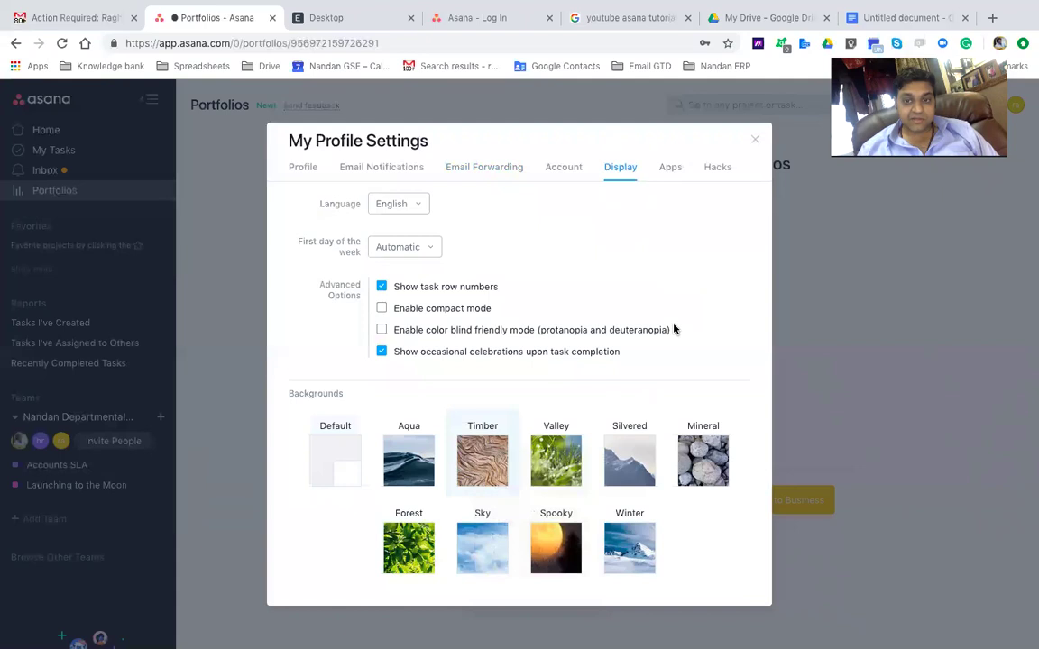
pyautogui.click(668, 168)
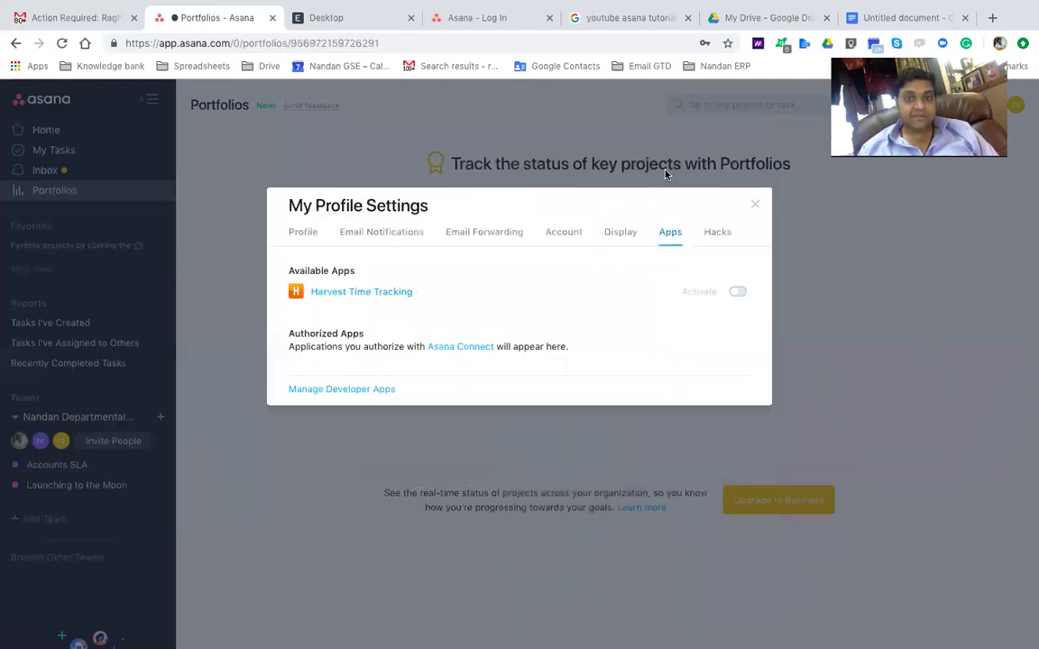
# Activate Harvest Time Tracking and enable the Extra Delight, Follow-up Tasks, Reminder Tasks and Inbox Snooze hacks
pyautogui.click(736, 293)
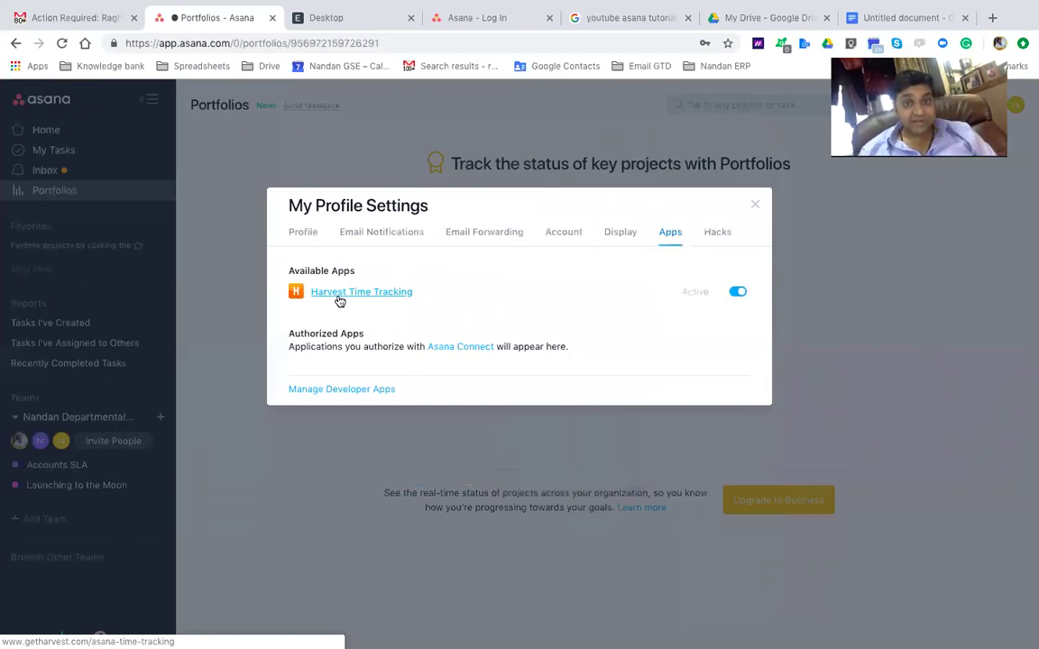
pyautogui.click(716, 231)
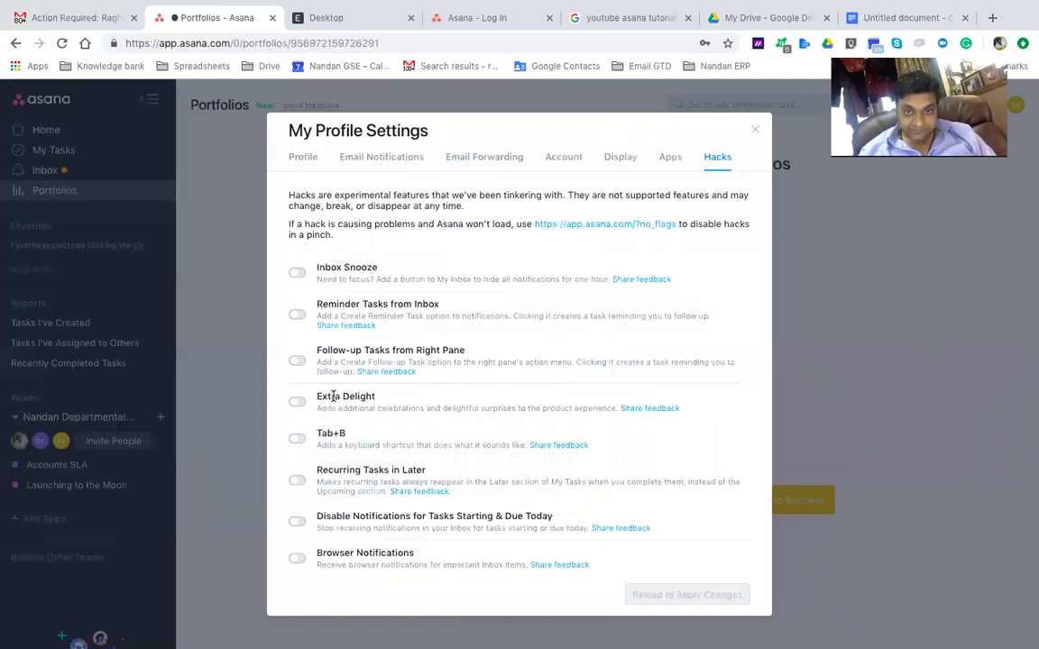
pyautogui.click(296, 401)
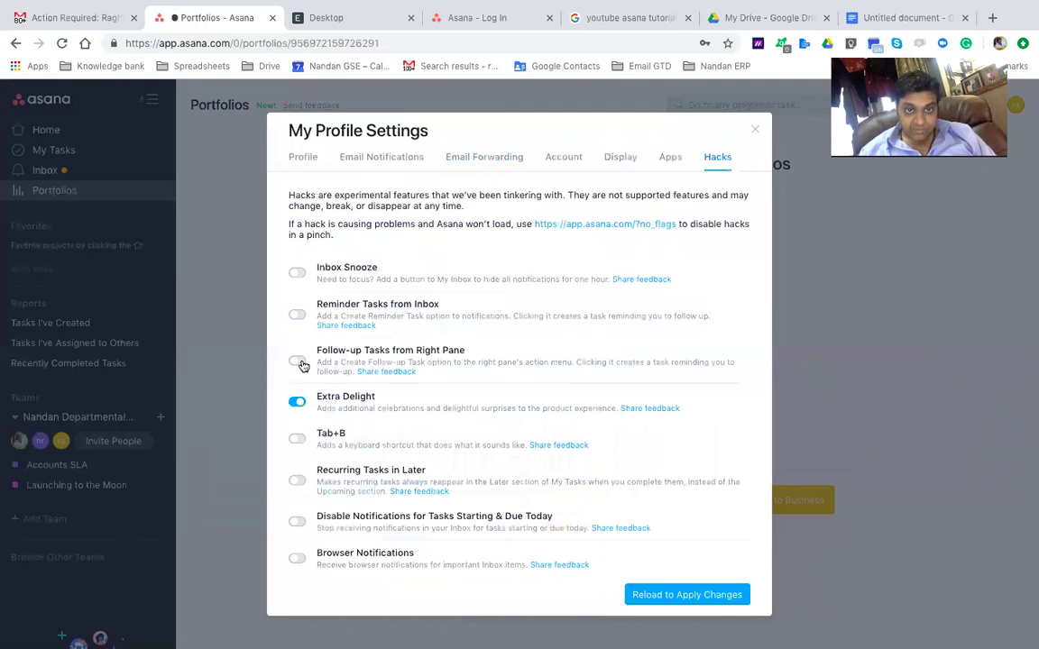
pyautogui.click(298, 361)
pyautogui.click(298, 314)
pyautogui.click(297, 272)
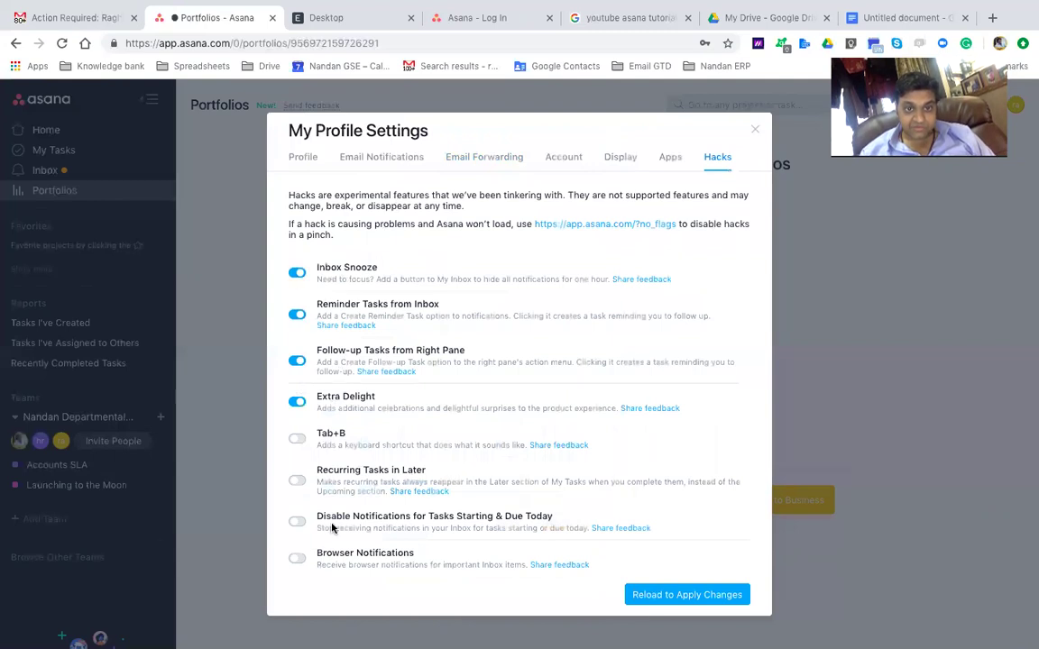
# Enable the Recurring Tasks in Later, Tab+B and Browser Notifications hacks, then reload Asana
pyautogui.click(303, 482)
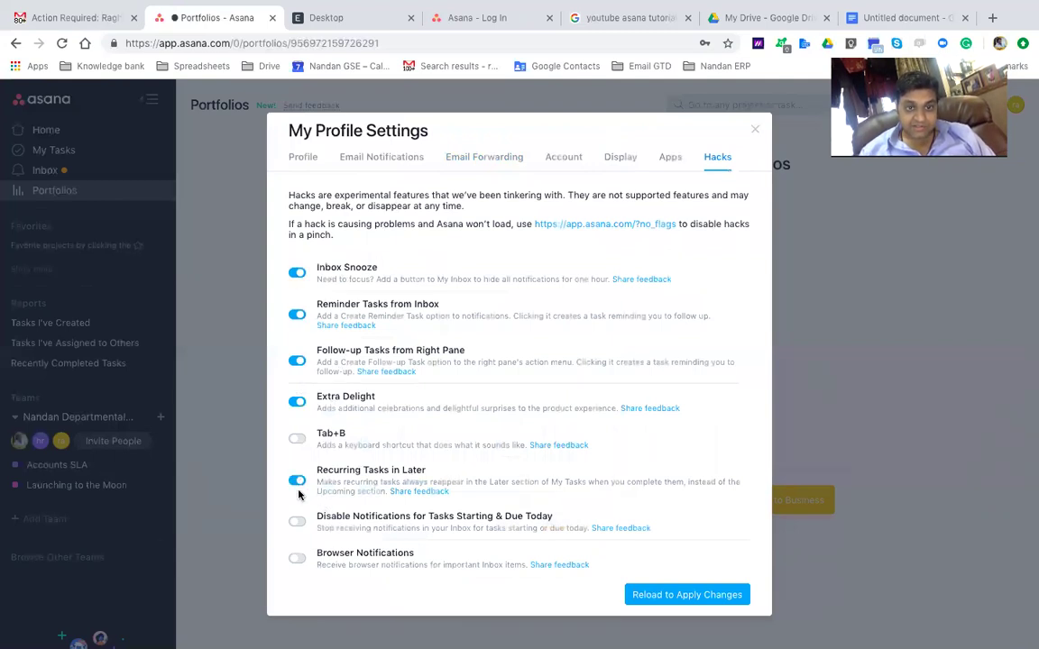
pyautogui.click(300, 442)
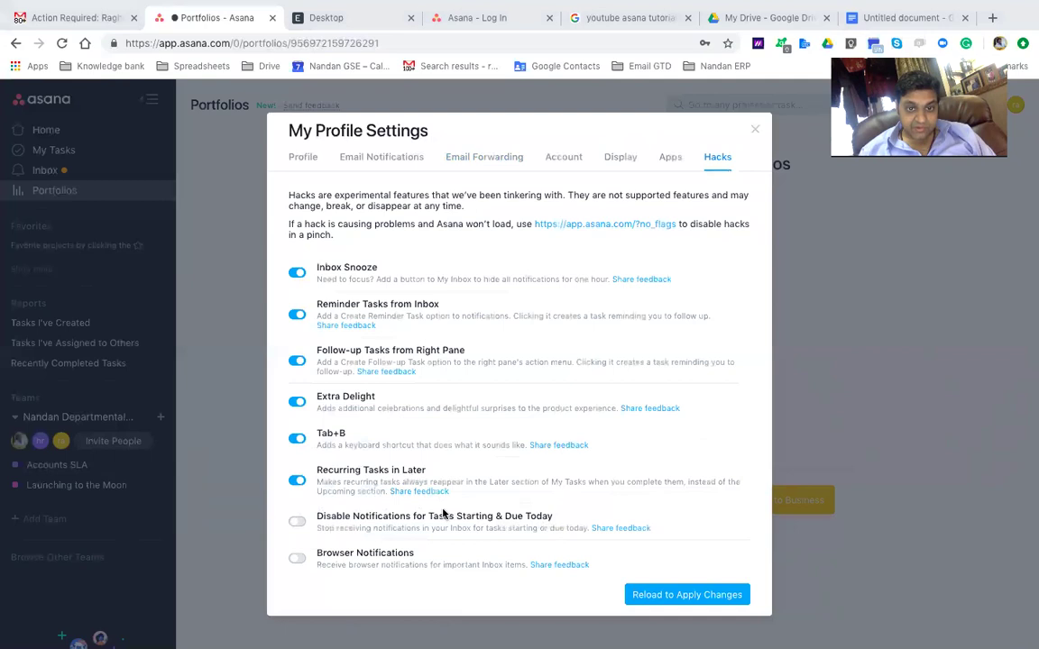
pyautogui.click(295, 558)
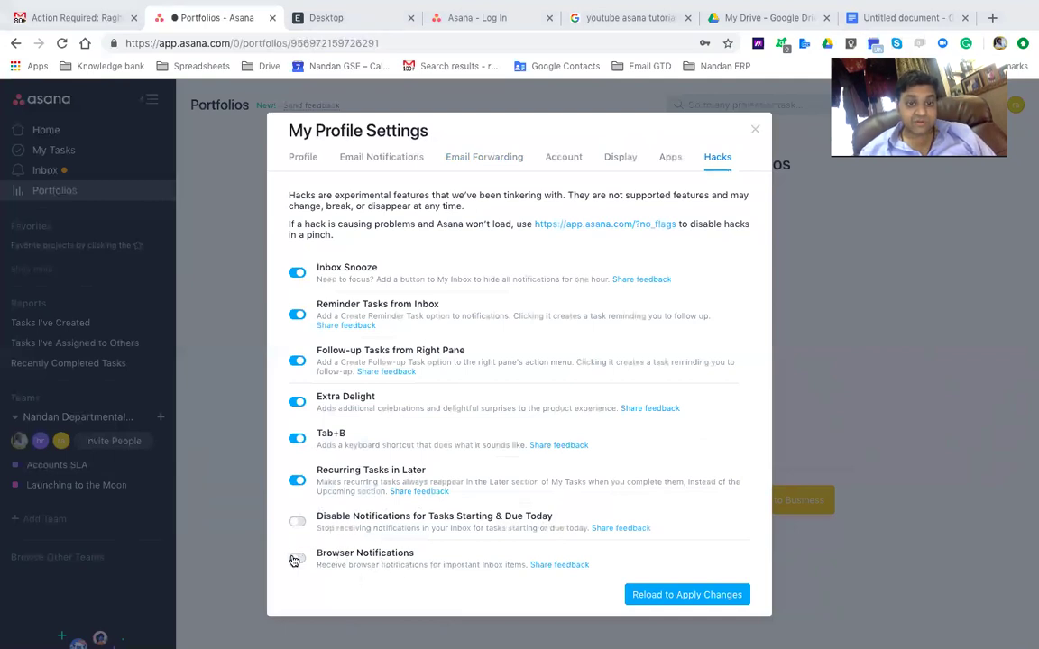
pyautogui.click(667, 594)
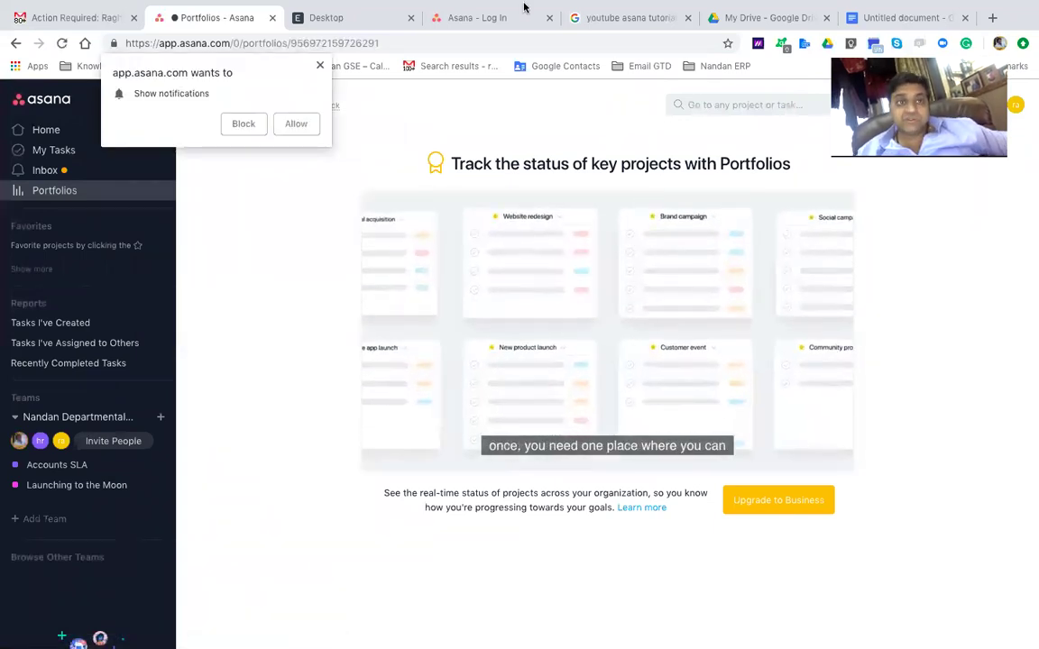
# Allow Asana browser notifications and open the Launching to the Moon project from the sidebar
pyautogui.click(293, 131)
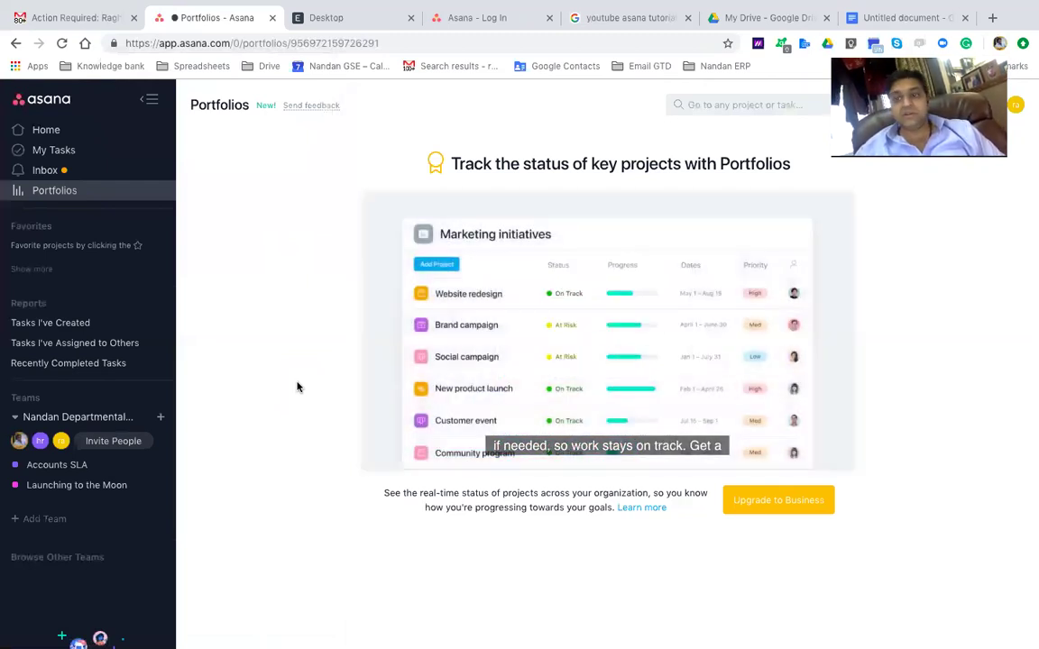
pyautogui.click(58, 492)
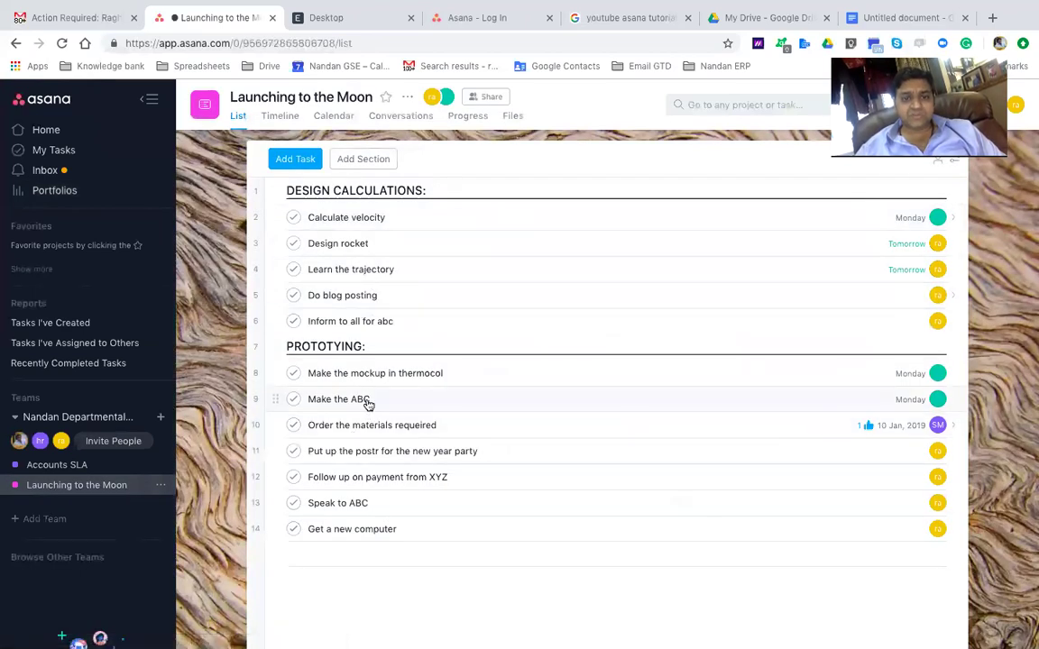
# Create an orange-red DECISION RJ tag and add it to the Make the ABC task
pyautogui.click(366, 398)
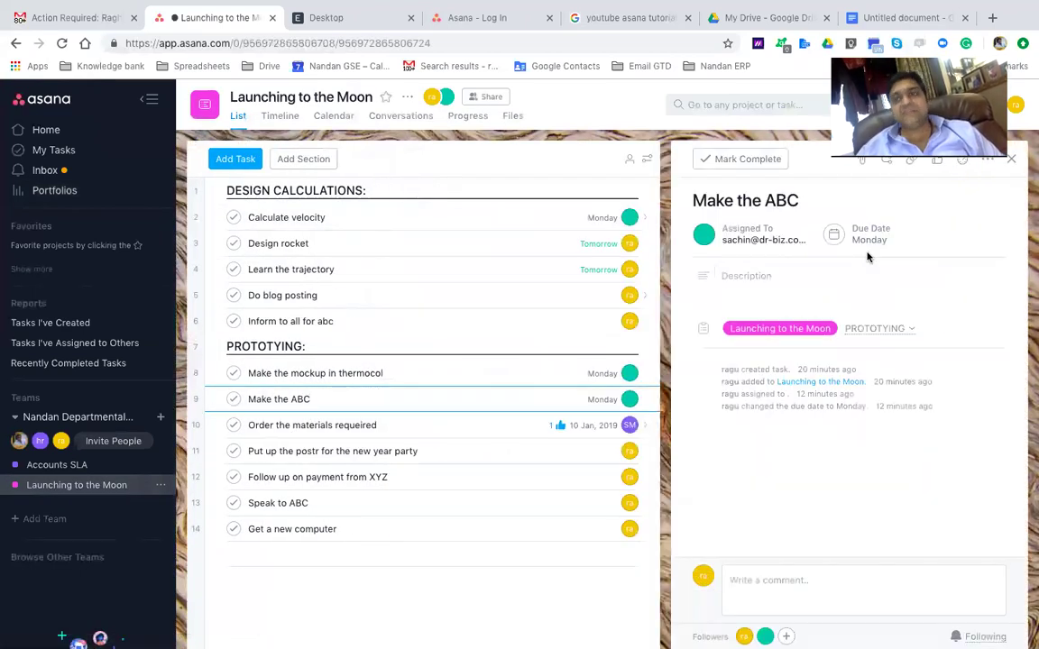
pyautogui.click(985, 160)
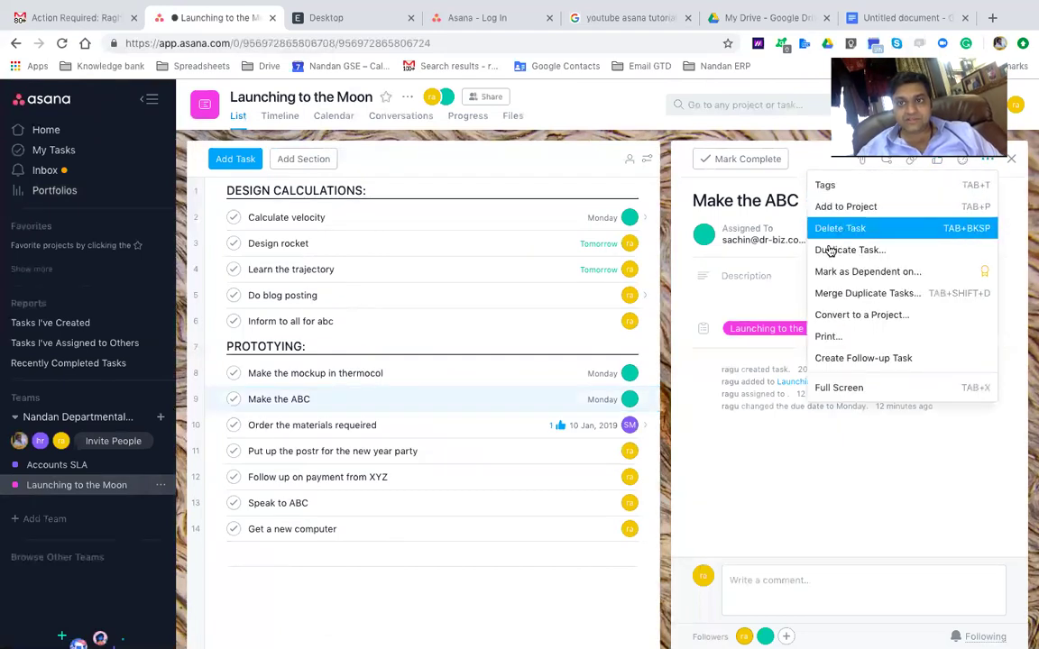
pyautogui.click(846, 185)
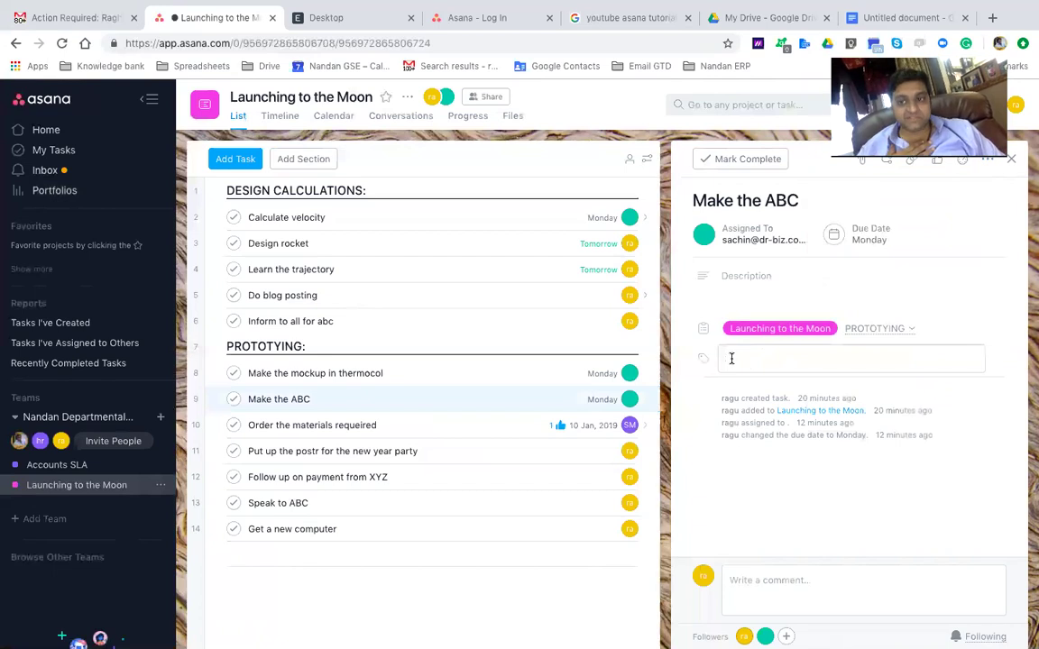
pyautogui.write('DEC')
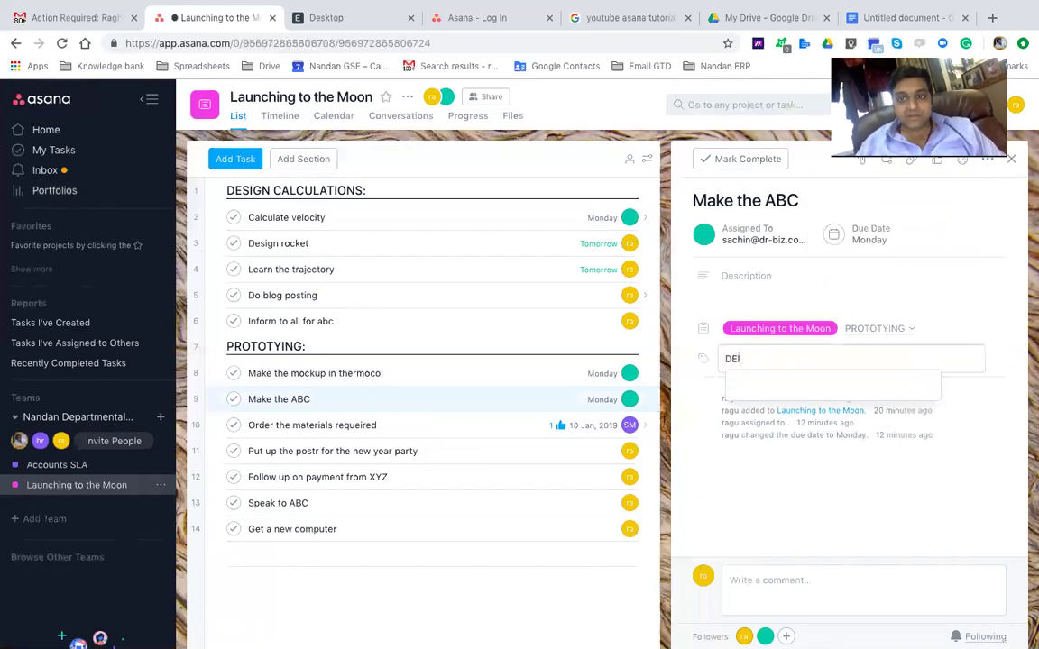
pyautogui.write('ISION')
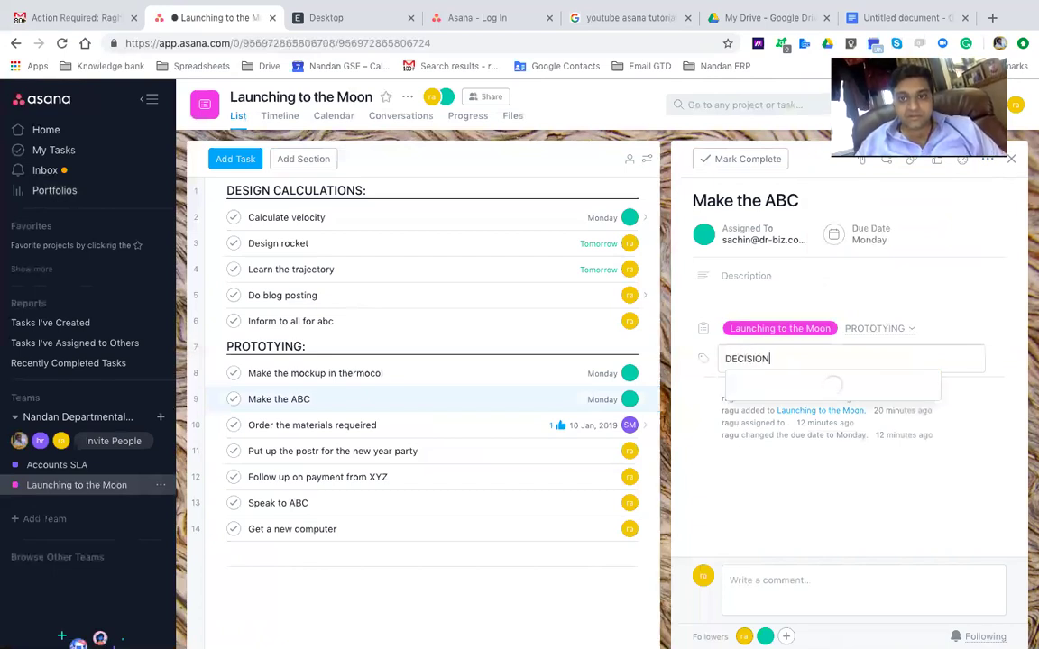
pyautogui.write(' RJ')
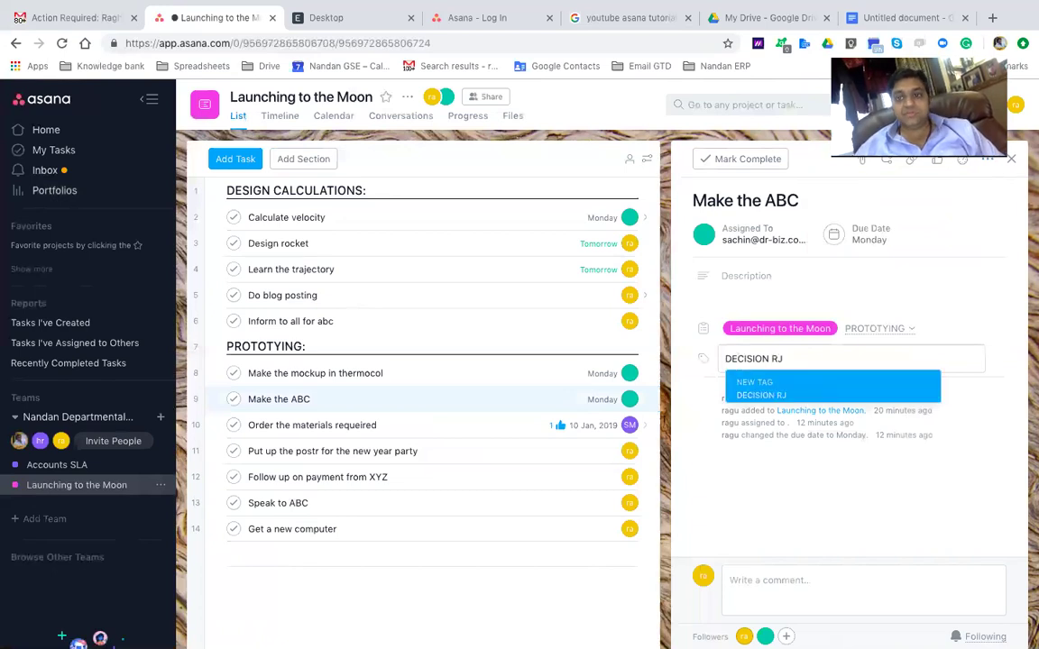
pyautogui.click(781, 385)
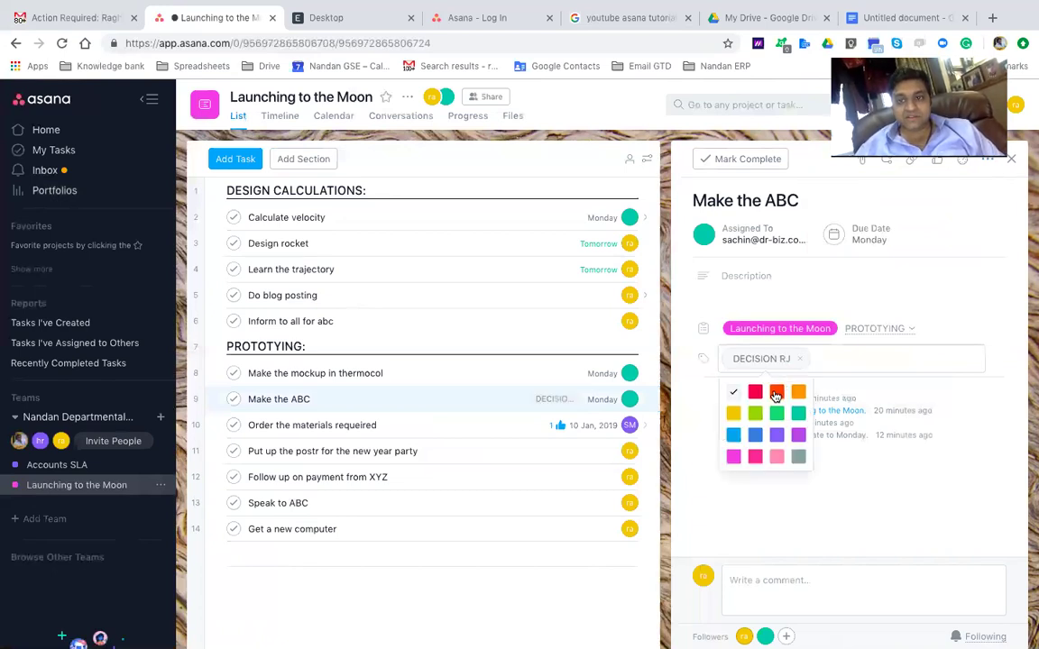
pyautogui.click(775, 393)
pyautogui.click(849, 368)
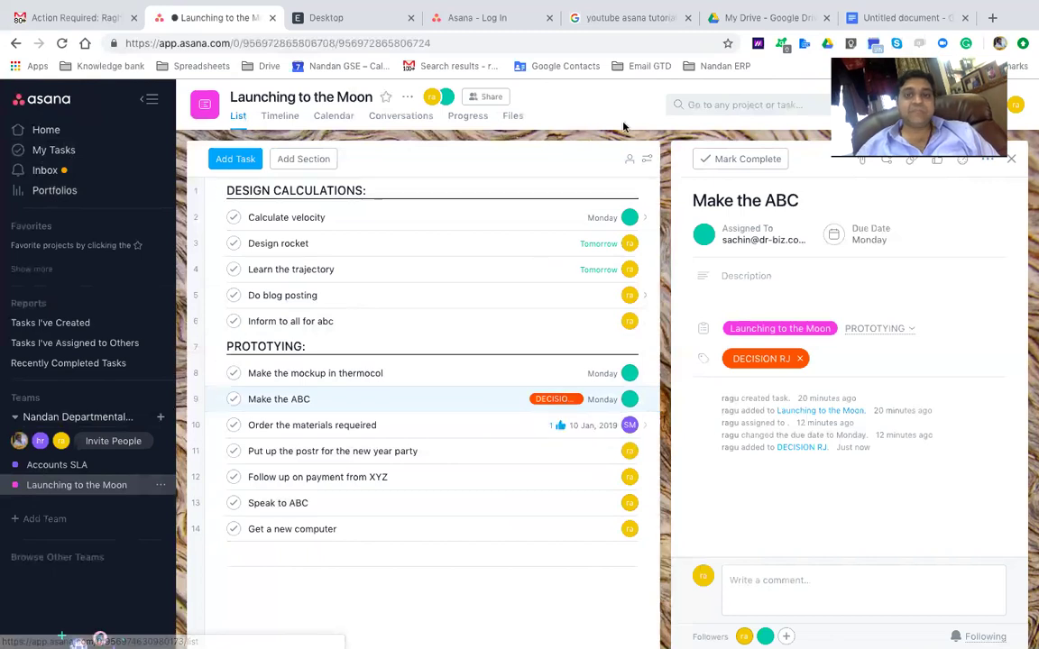
pyautogui.click(710, 105)
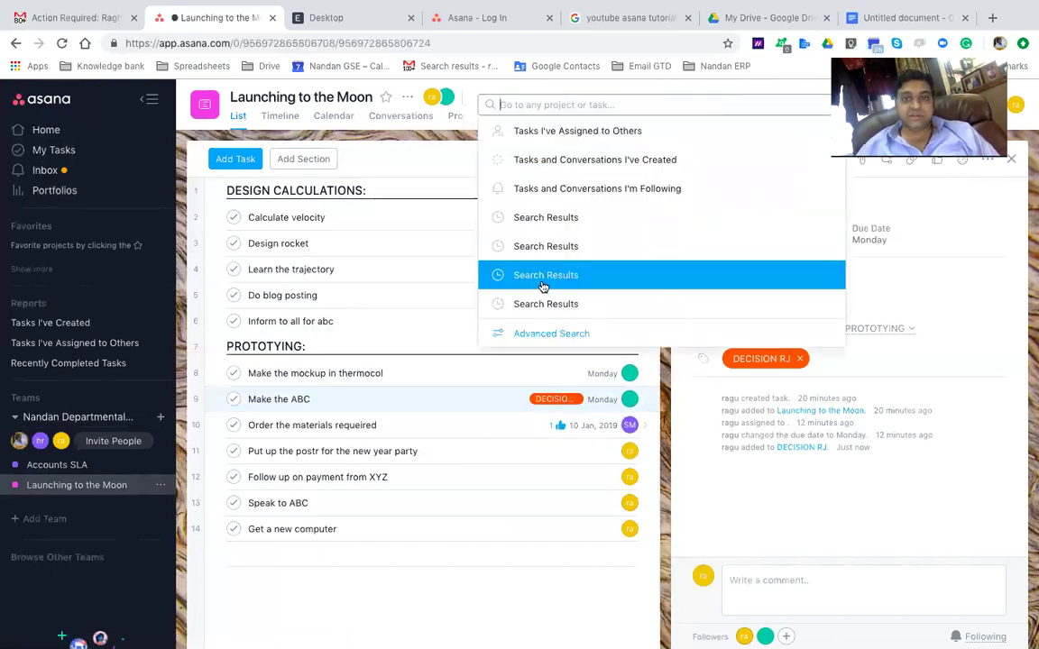
pyautogui.click(538, 335)
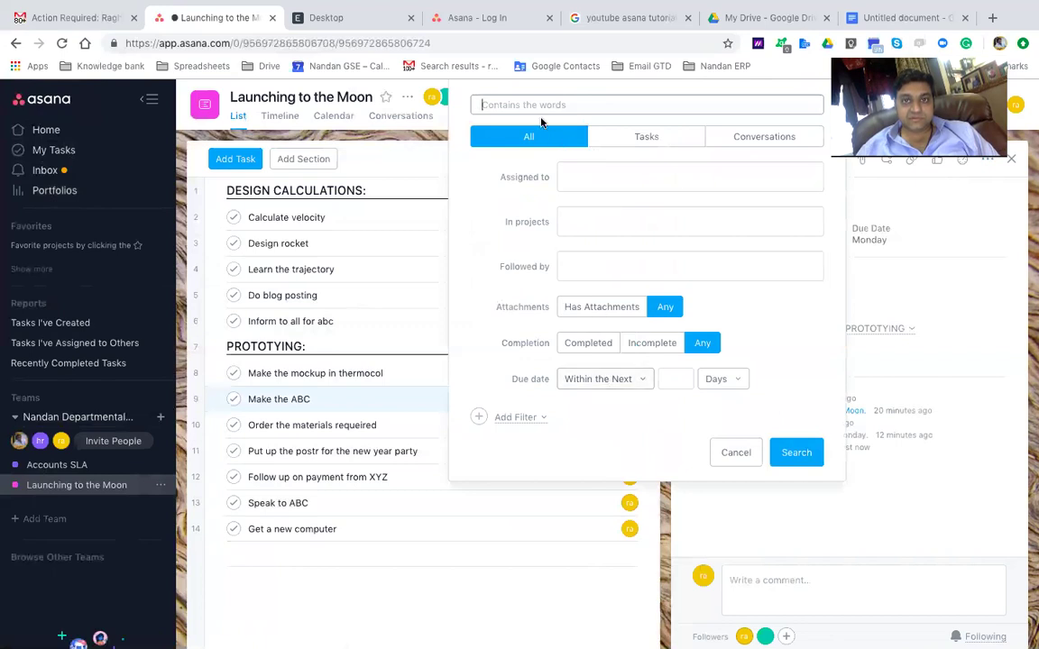
pyautogui.write('De')
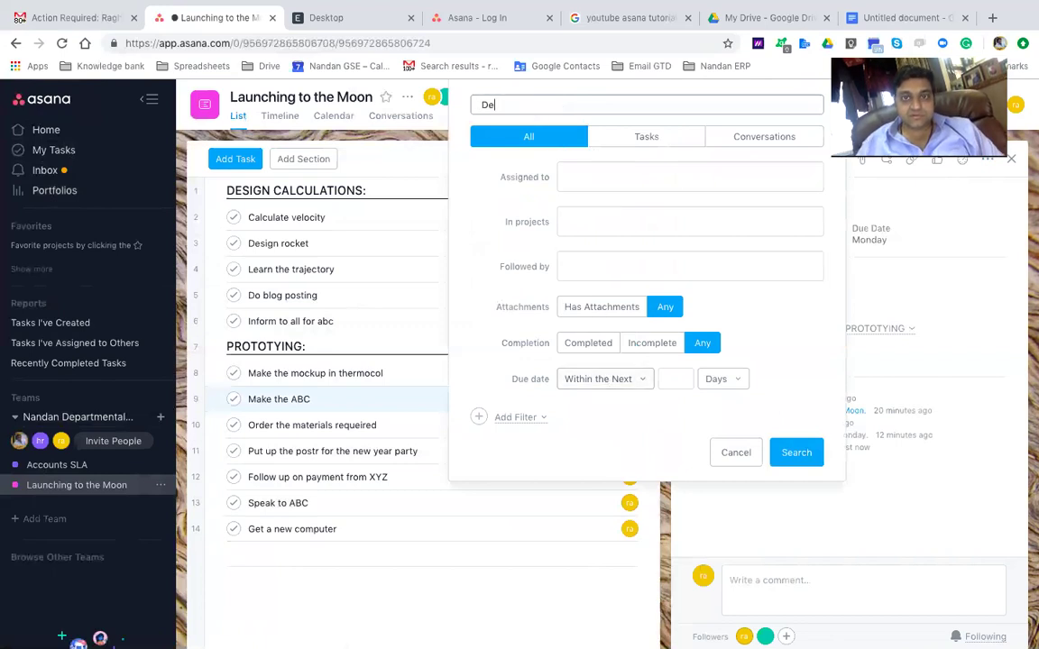
pyautogui.write('cisiso')
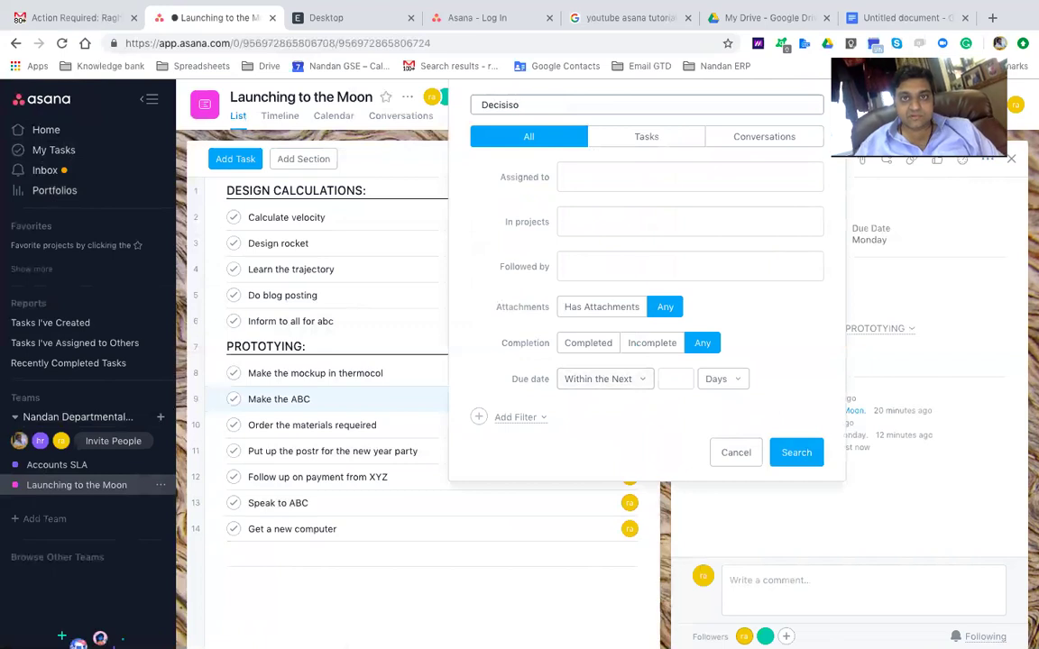
pyautogui.press('Escape')
pyautogui.write('Dec')
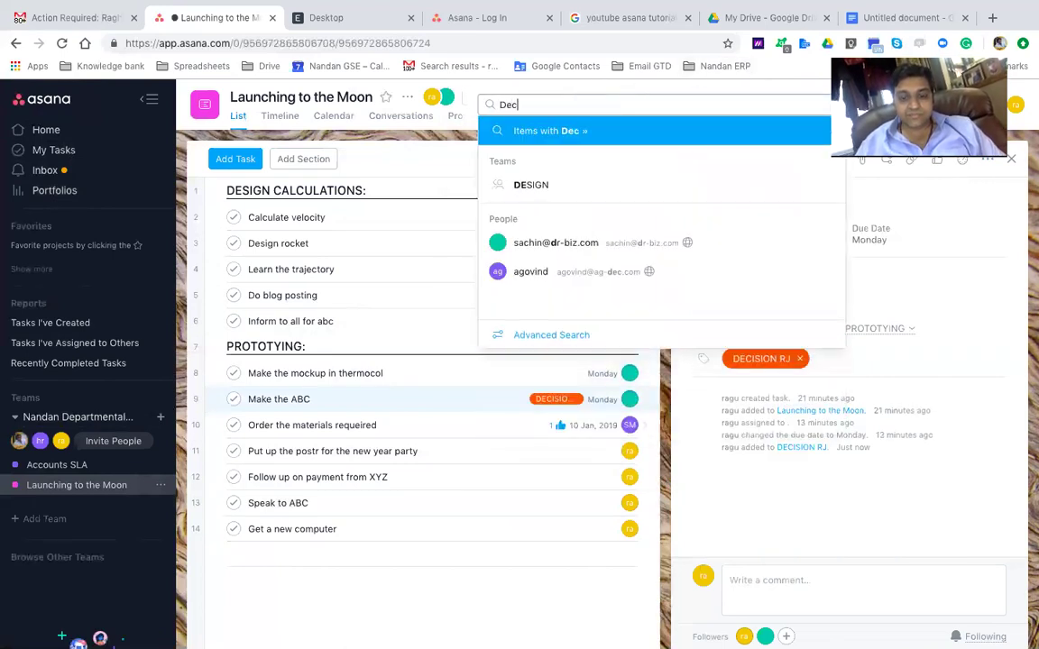
pyautogui.write('ision')
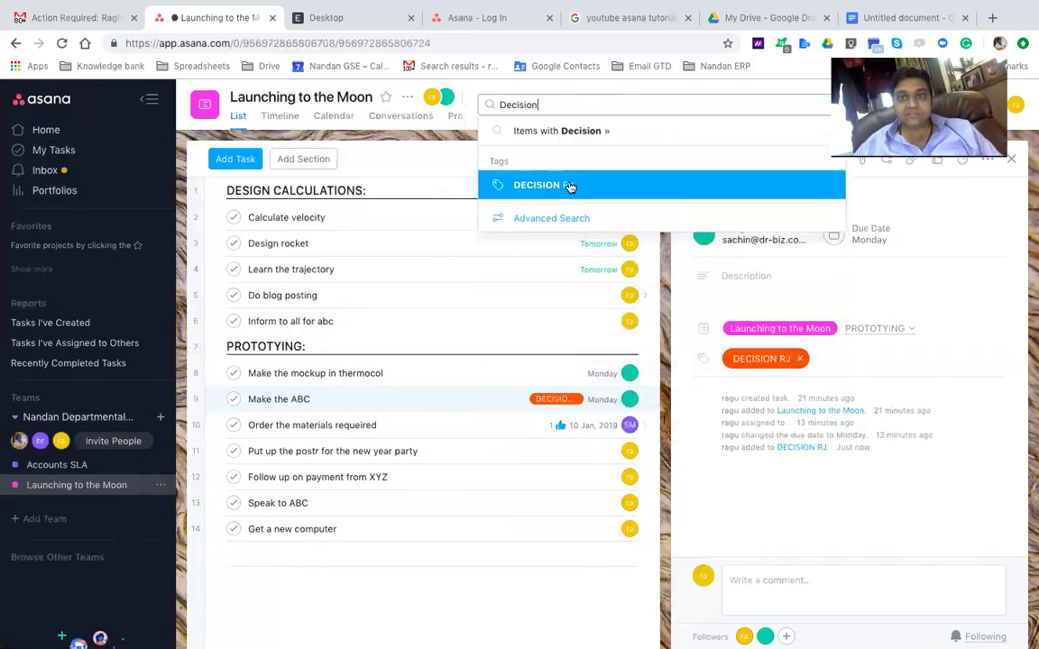
pyautogui.click(568, 184)
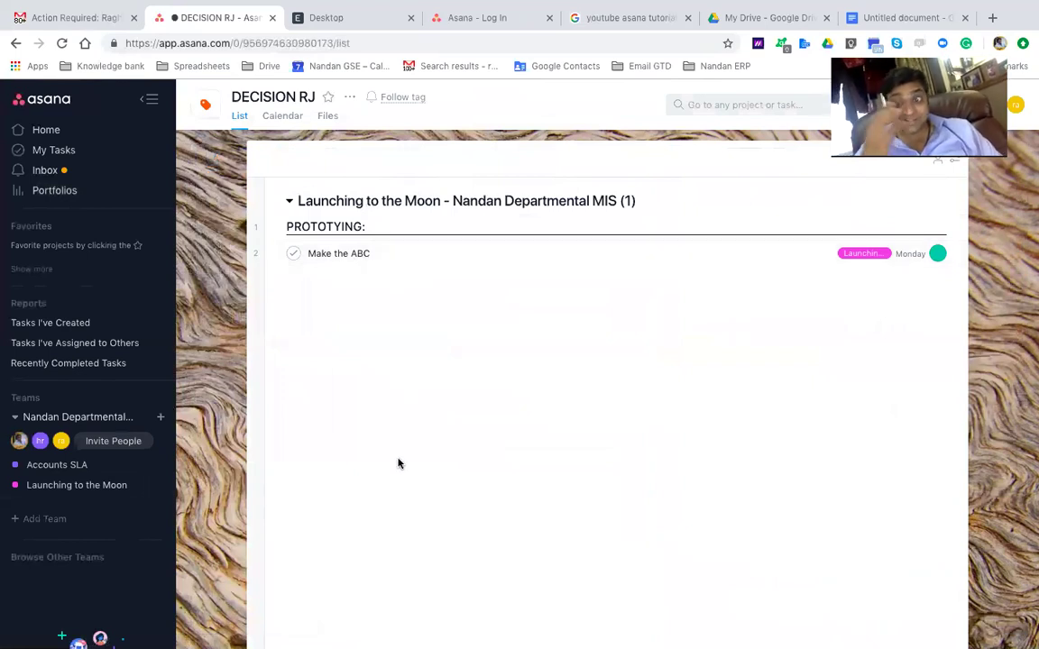
pyautogui.click(14, 44)
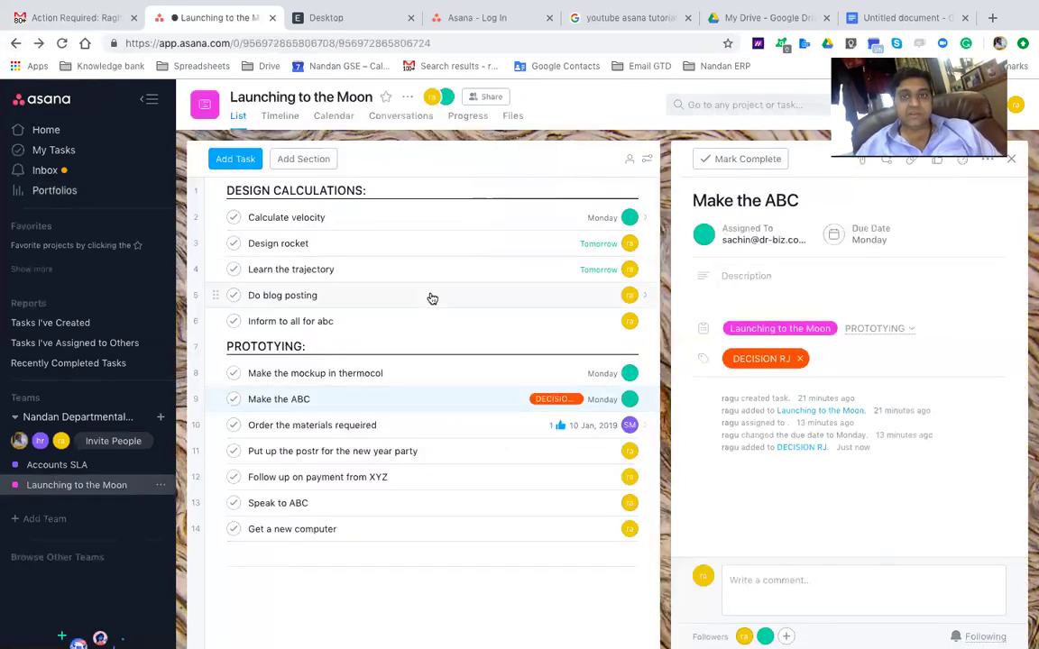
pyautogui.click(884, 18)
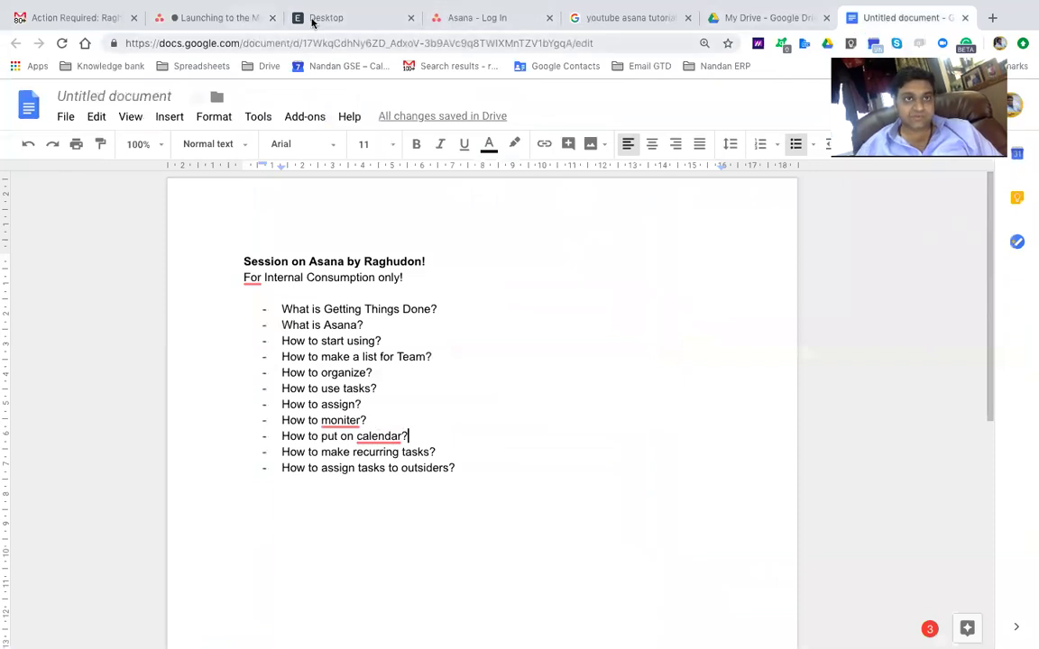
pyautogui.click(213, 18)
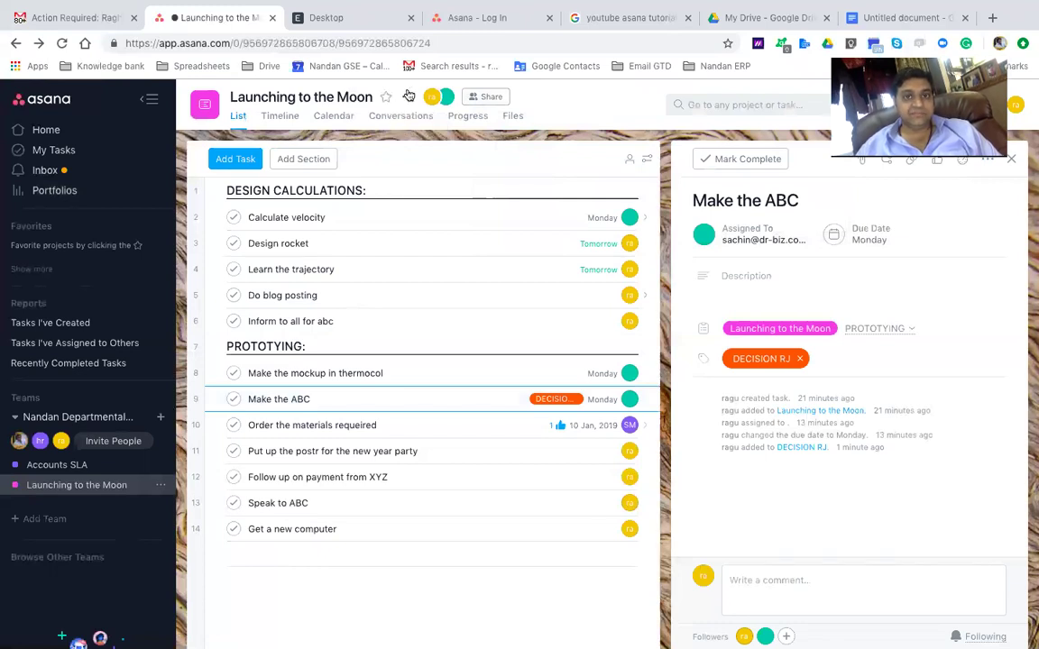
pyautogui.click(408, 98)
pyautogui.moveTo(436, 280)
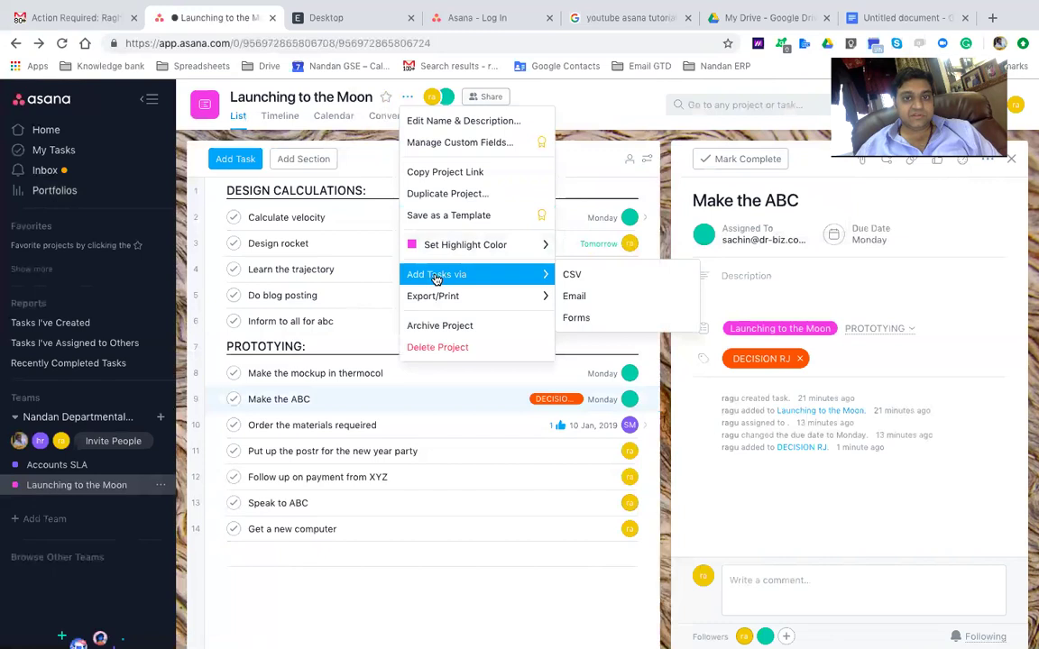
pyautogui.moveTo(437, 302)
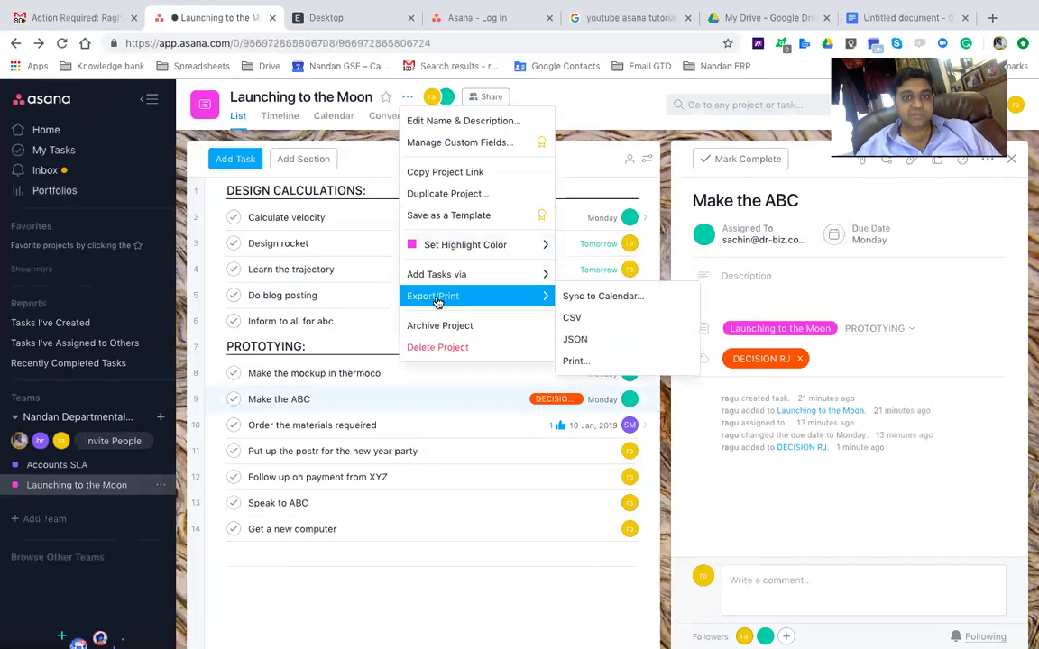
pyautogui.click(602, 297)
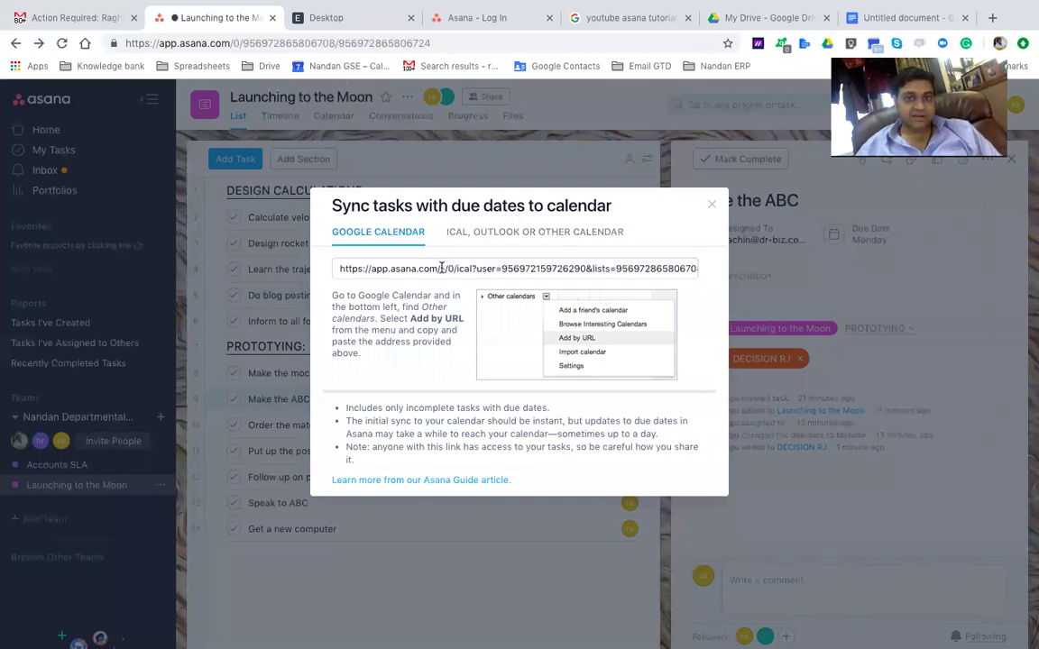
pyautogui.click(441, 268)
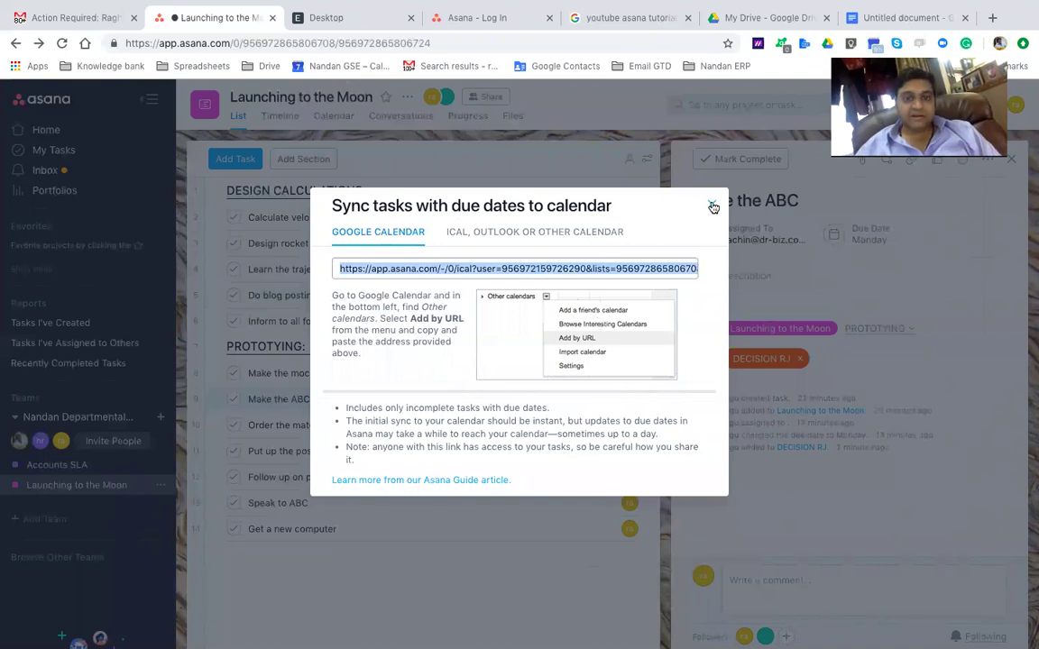
pyautogui.click(712, 207)
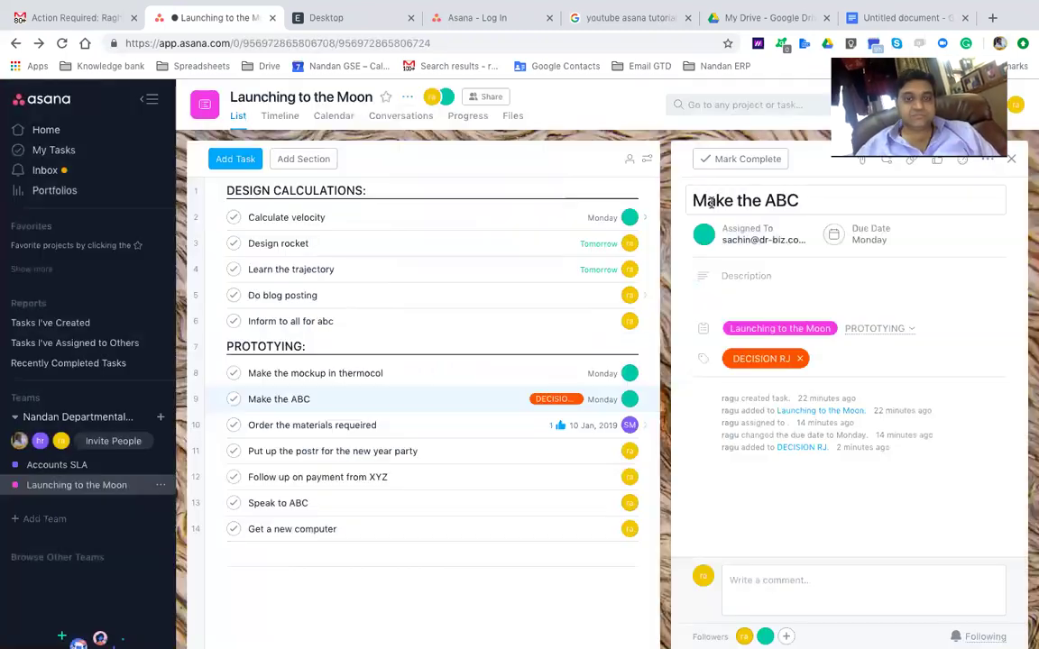
# Show Launching to the Moon in Calendar view, dismissing the calendar tutorial video
pyautogui.click(322, 115)
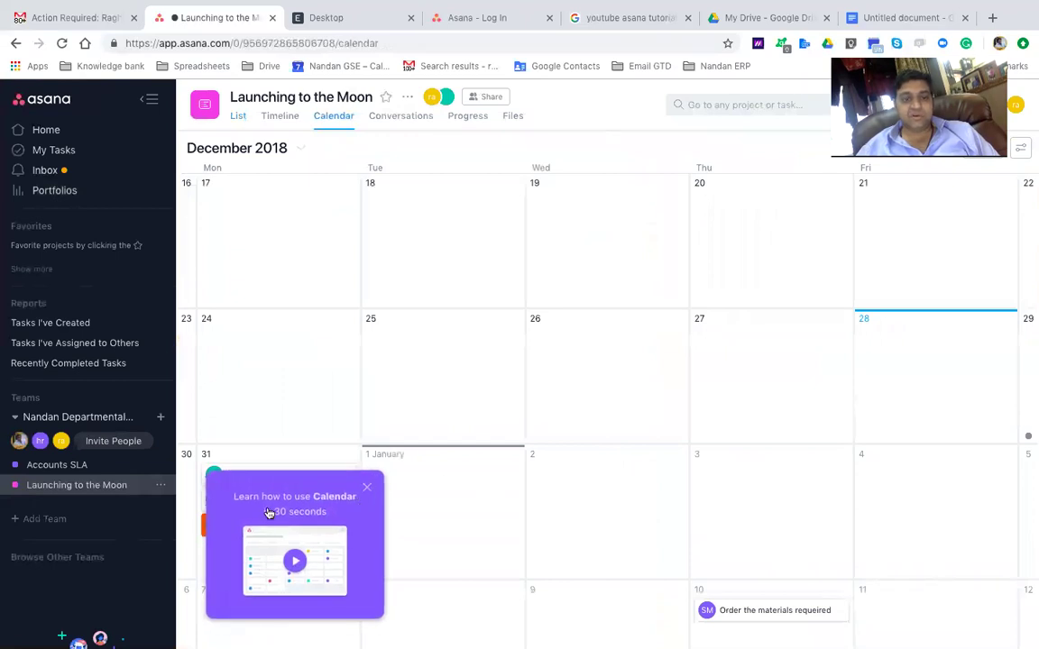
pyautogui.click(290, 553)
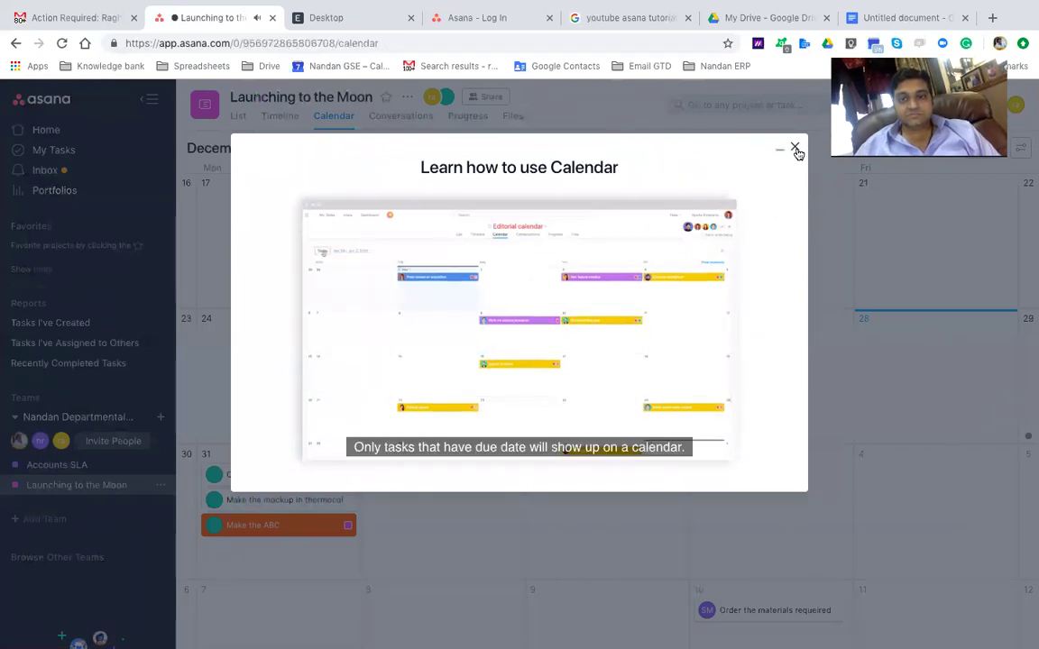
pyautogui.click(794, 148)
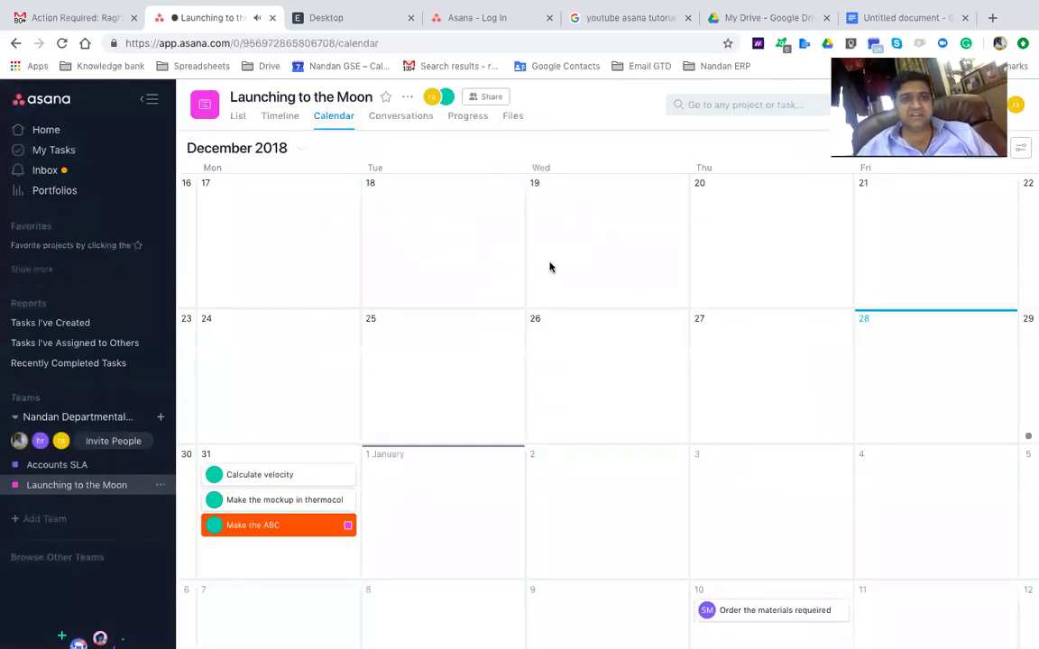
# Move Calculate velocity to 2 January, the thermocol mockup to 3 January, Make the ABC to 8 January
pyautogui.scroll(-2, 415, 498)
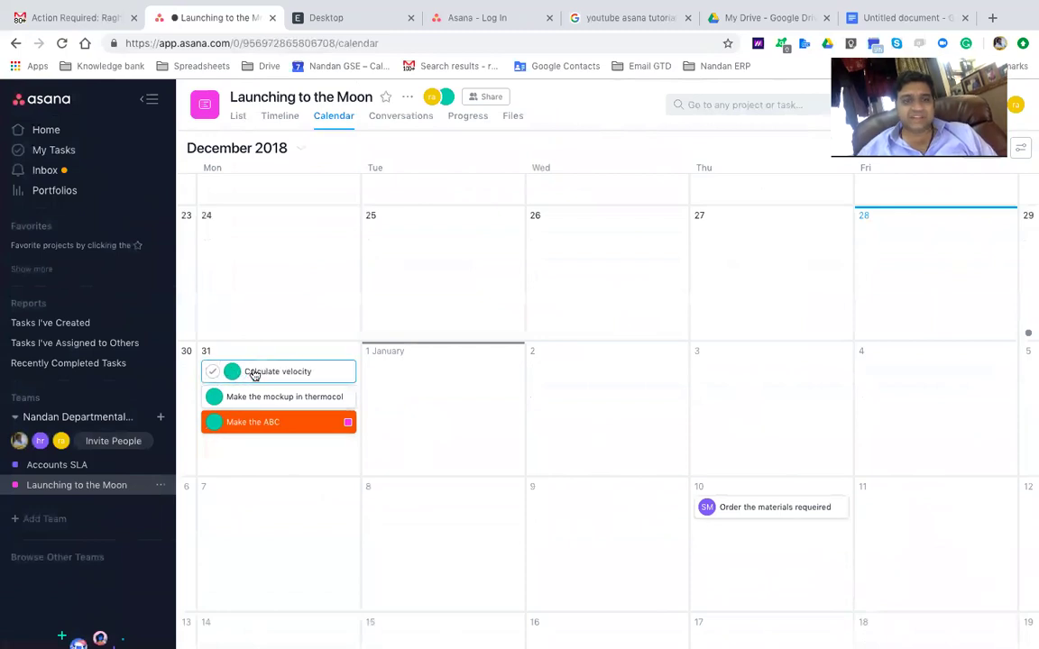
pyautogui.moveTo(255, 375); pyautogui.dragTo(620, 386)
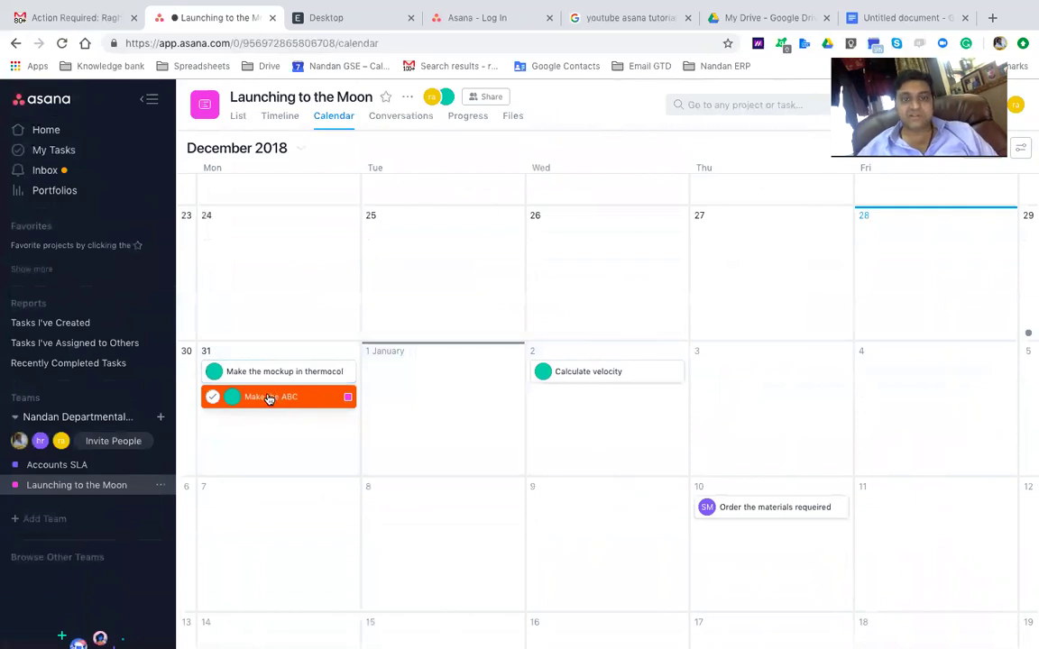
pyautogui.scroll(1, 478, 457)
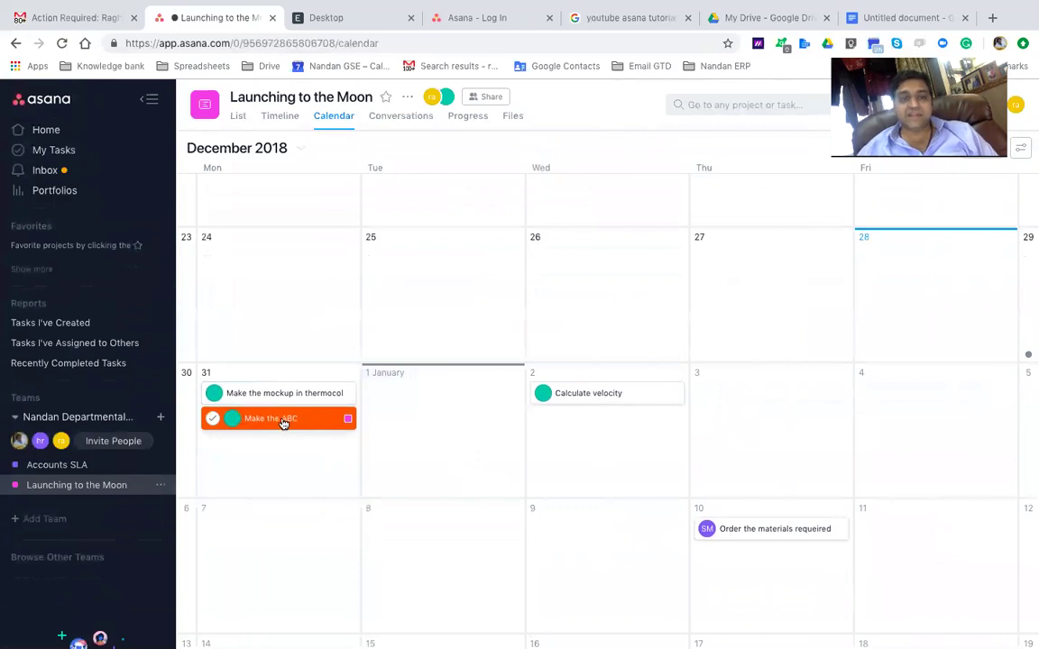
pyautogui.scroll(1, 467, 476)
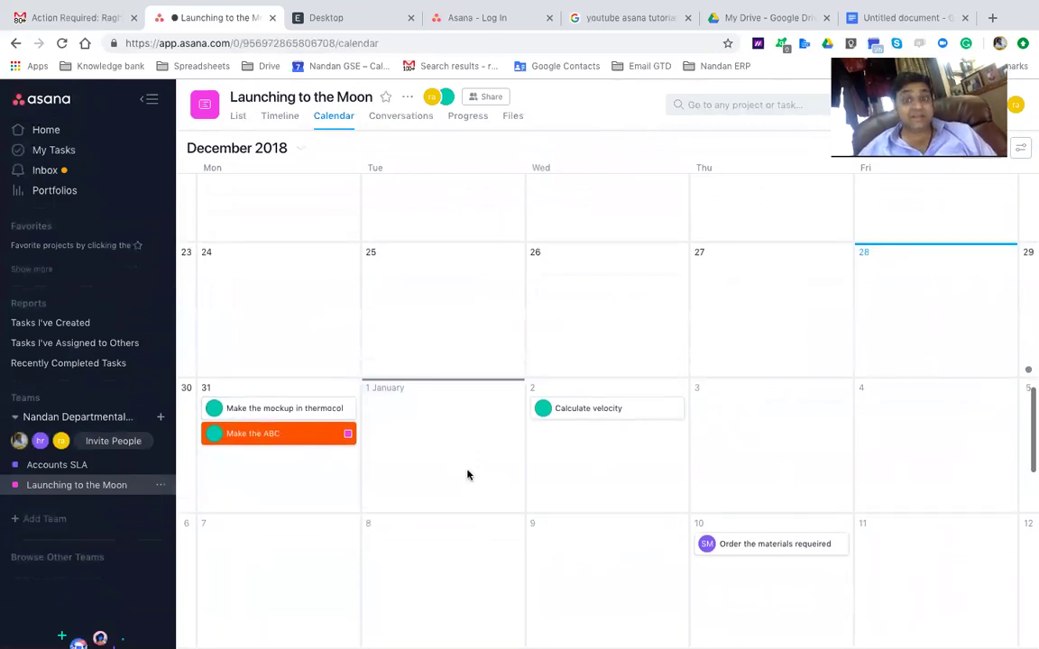
pyautogui.scroll(-3, 467, 475)
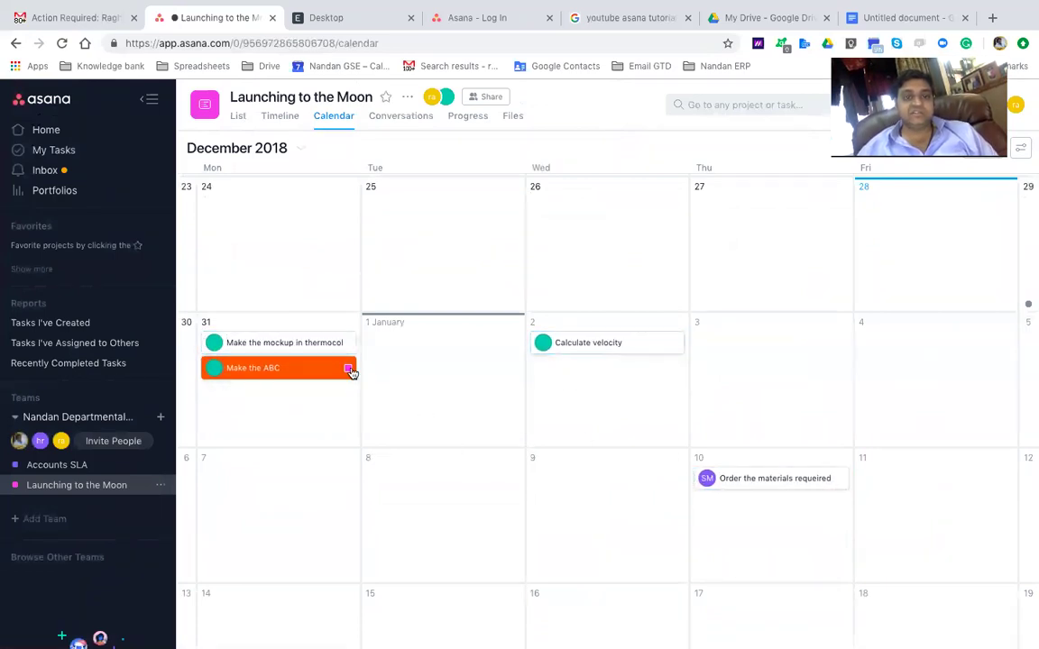
pyautogui.moveTo(321, 343); pyautogui.dragTo(758, 370)
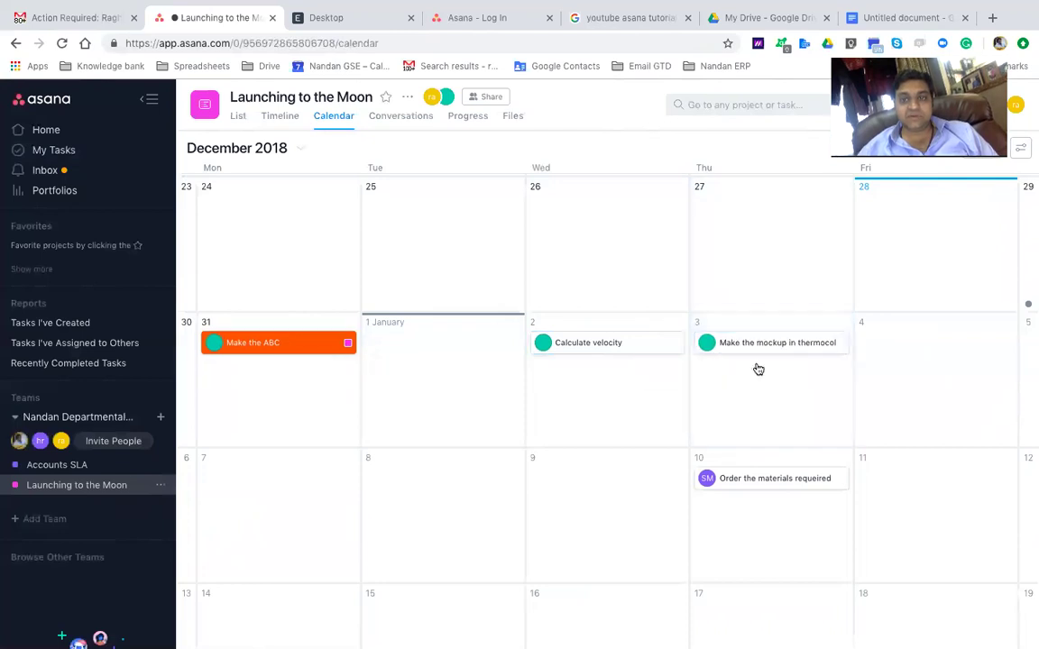
pyautogui.moveTo(235, 342); pyautogui.dragTo(459, 521)
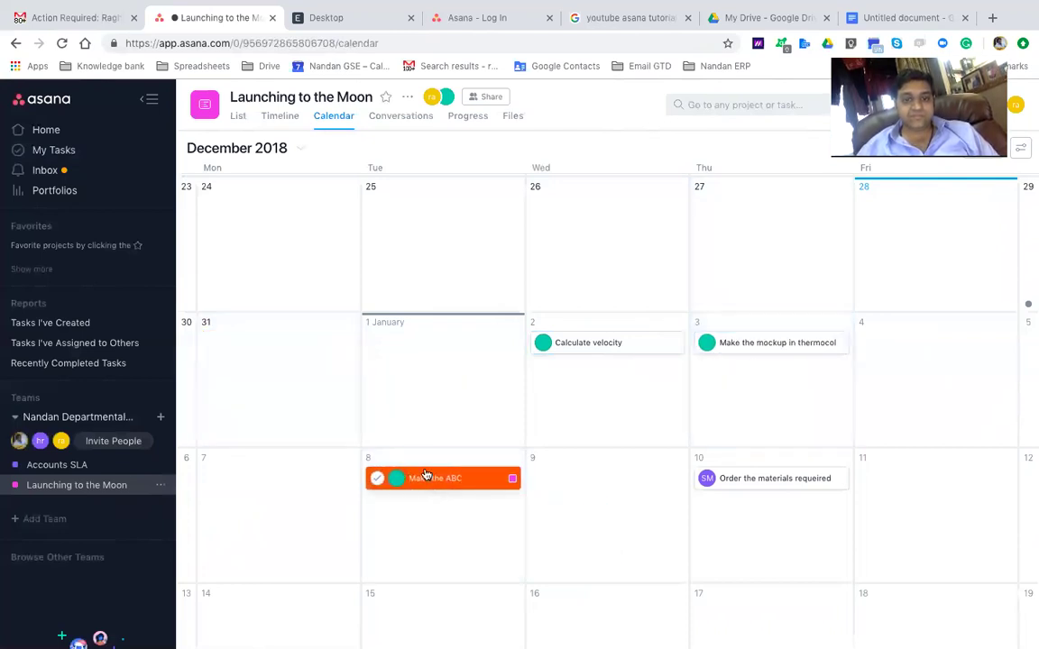
pyautogui.click(510, 482)
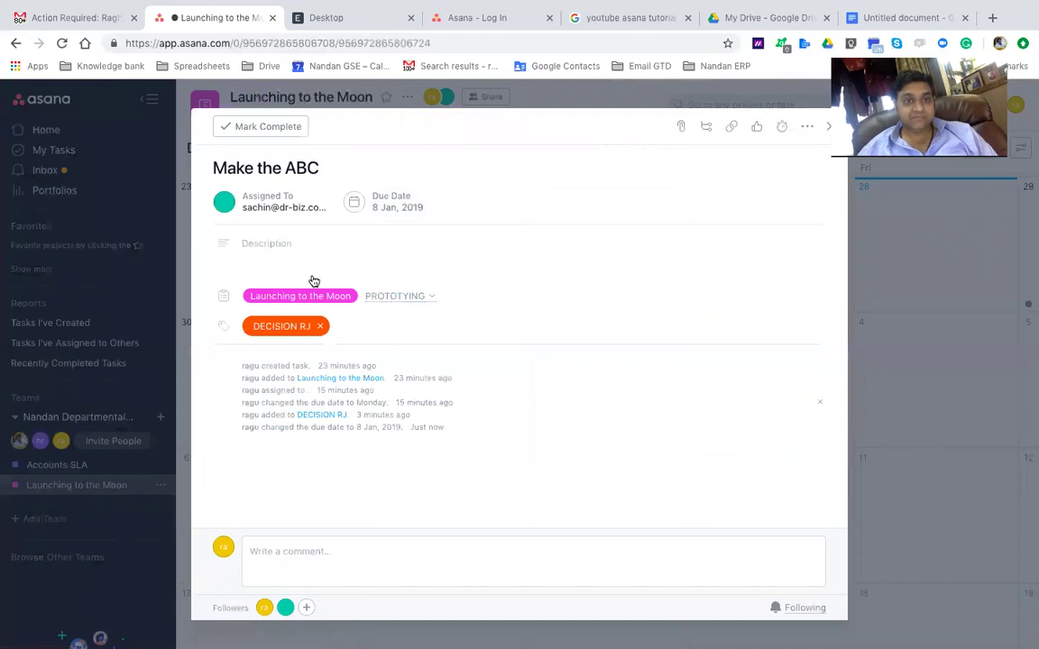
# Append ' and D' to the task title, making it 'Make the ABC and D'
pyautogui.click(339, 165)
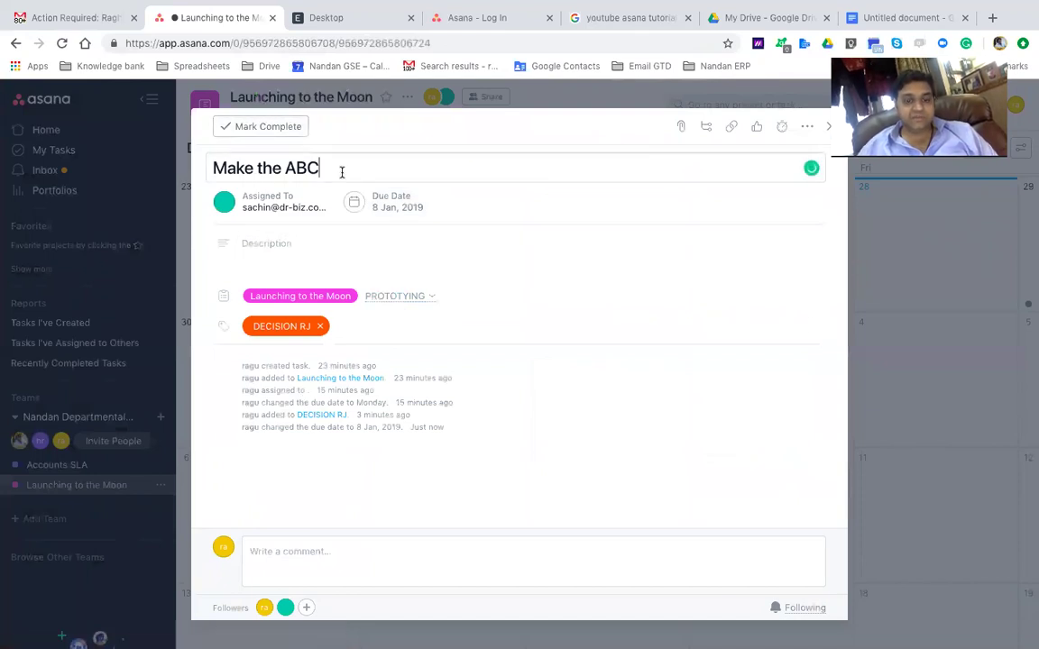
pyautogui.write('and ')
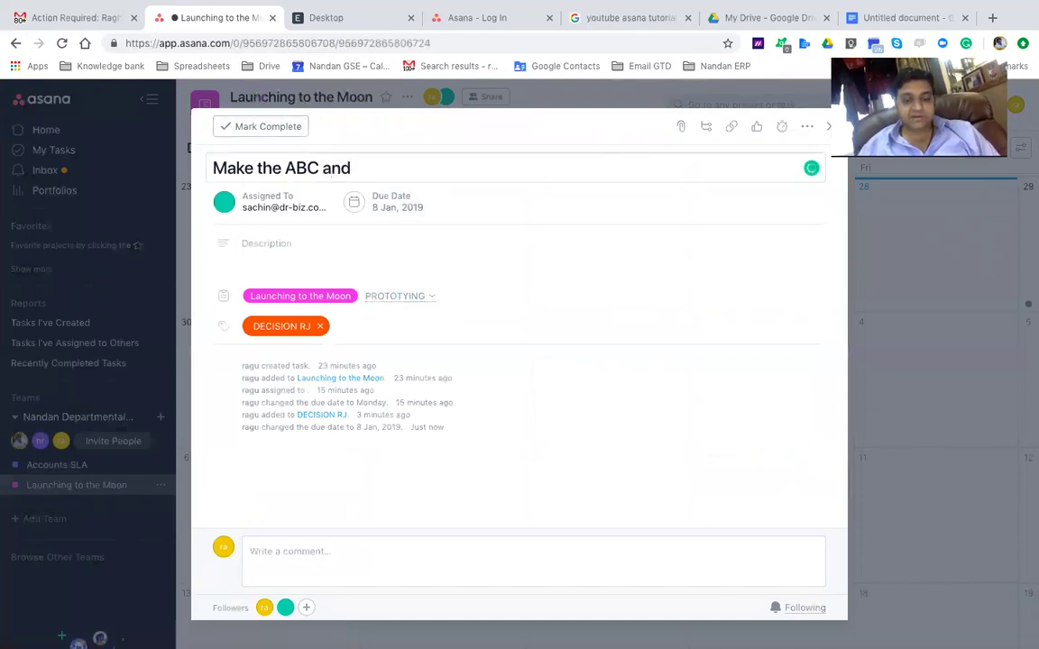
pyautogui.write('D')
pyautogui.click(377, 244)
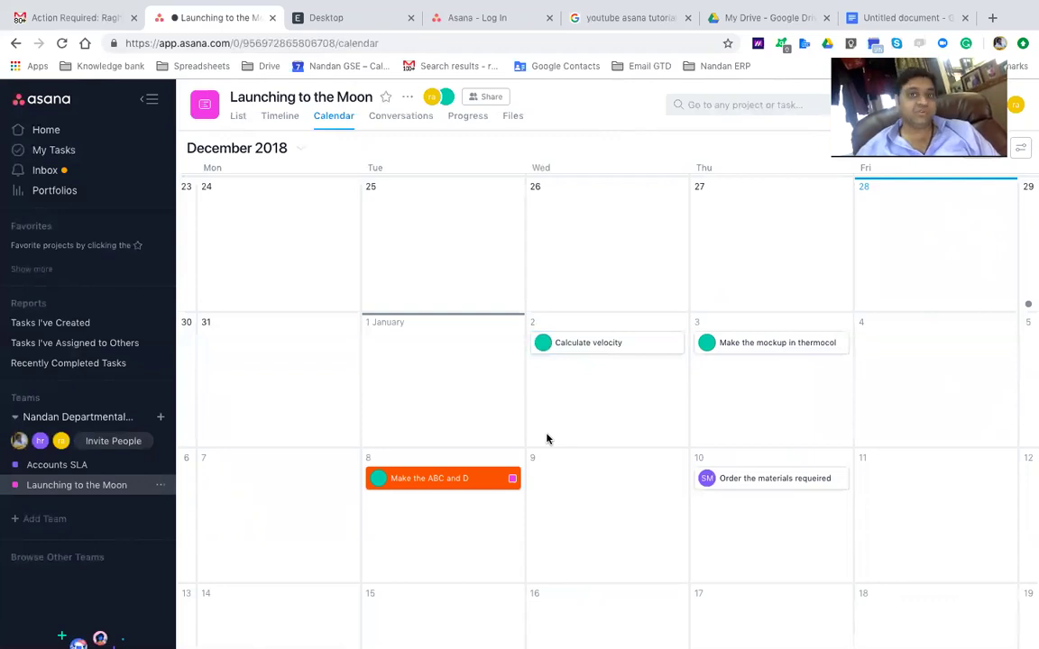
# Glance over the project's Progress page, then return to its List view
pyautogui.click(468, 120)
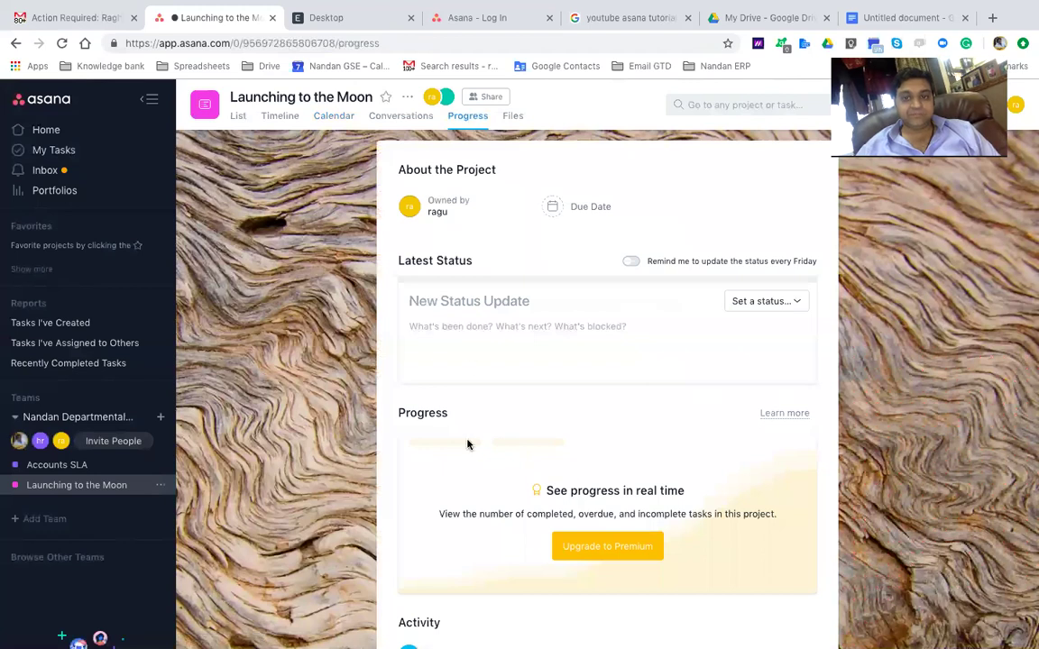
pyautogui.scroll(-1, 466, 441)
pyautogui.scroll(1, 467, 444)
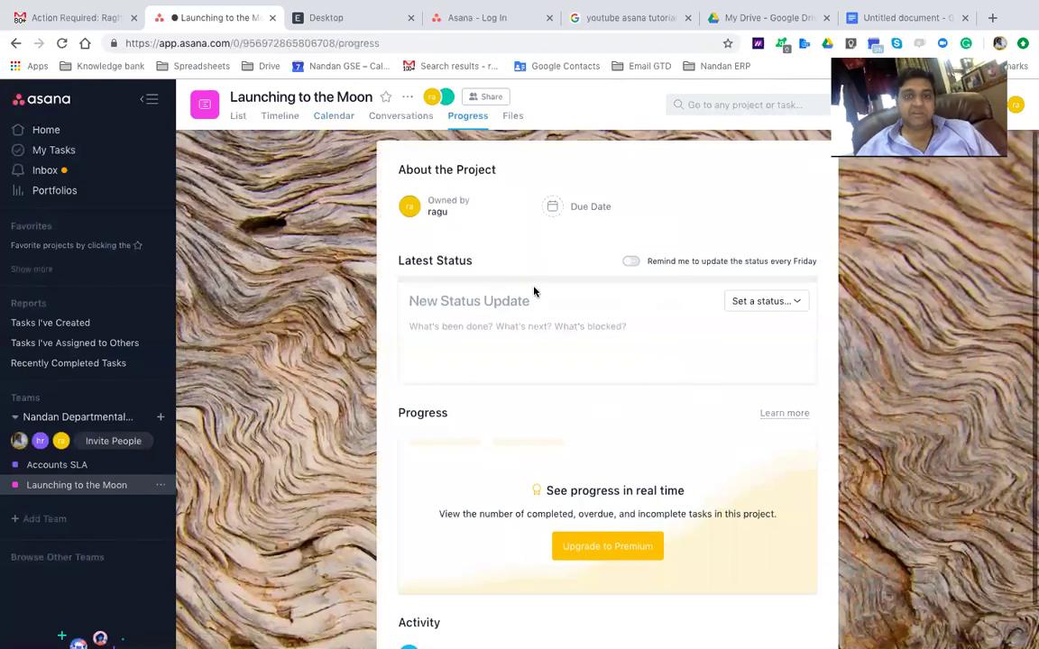
pyautogui.click(238, 117)
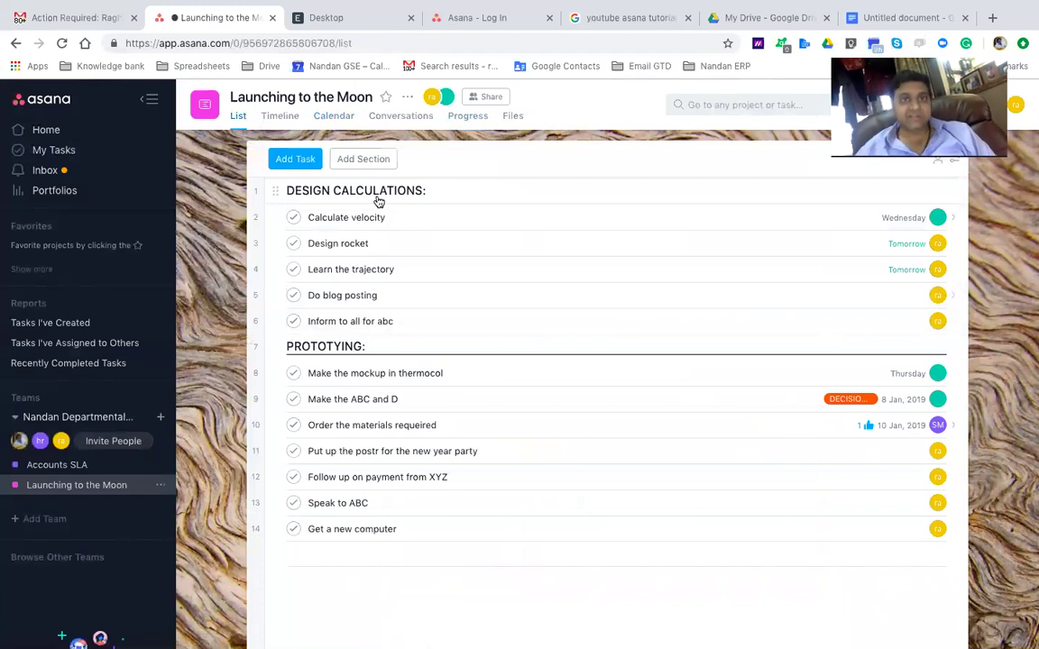
# Browse the Design Calculations and Prototyping sections, open Get a new computer, then show the team's add options
pyautogui.click(323, 195)
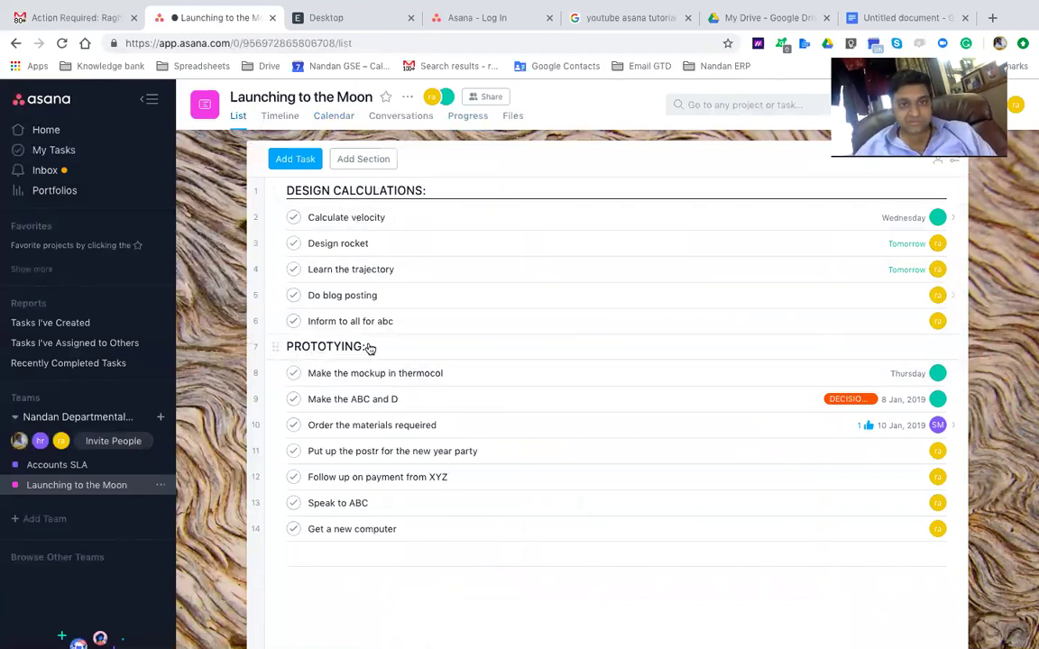
pyautogui.click(369, 348)
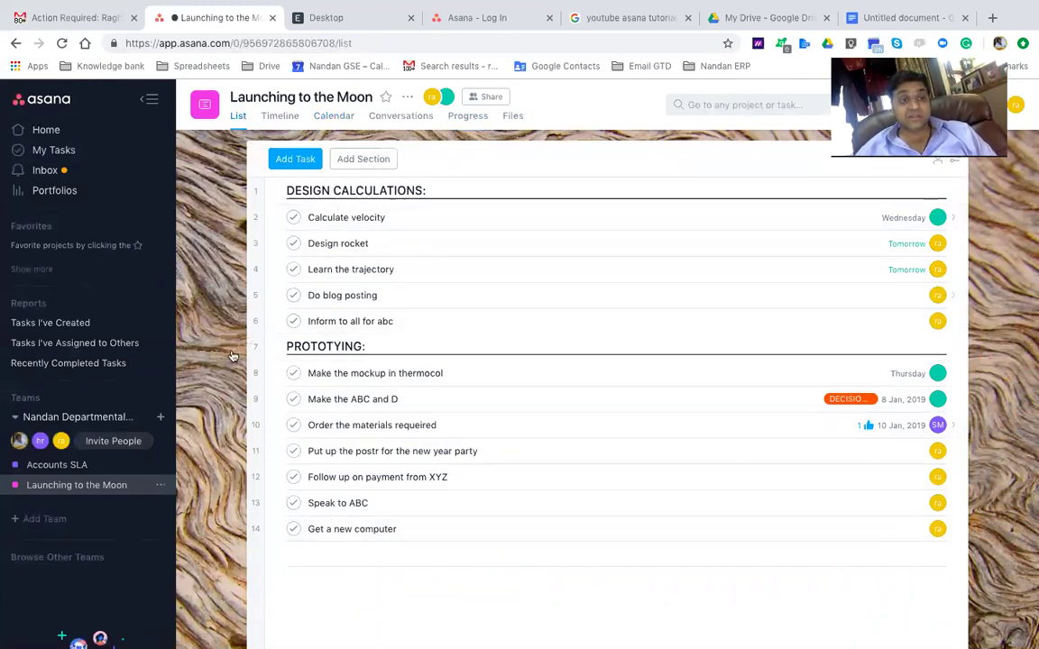
pyautogui.click(162, 420)
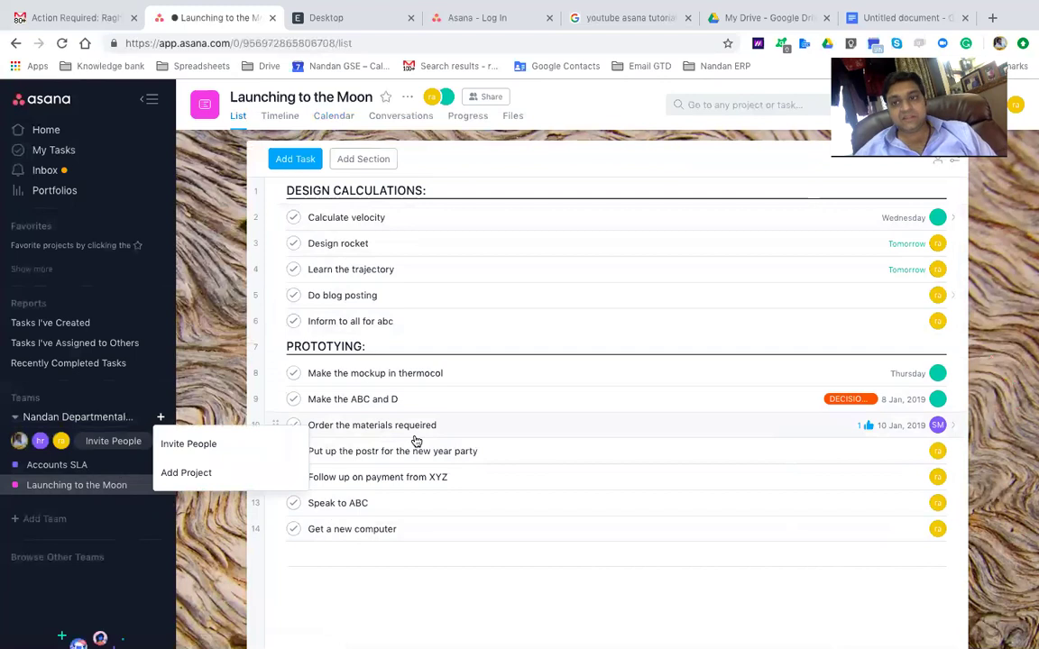
pyautogui.click(419, 621)
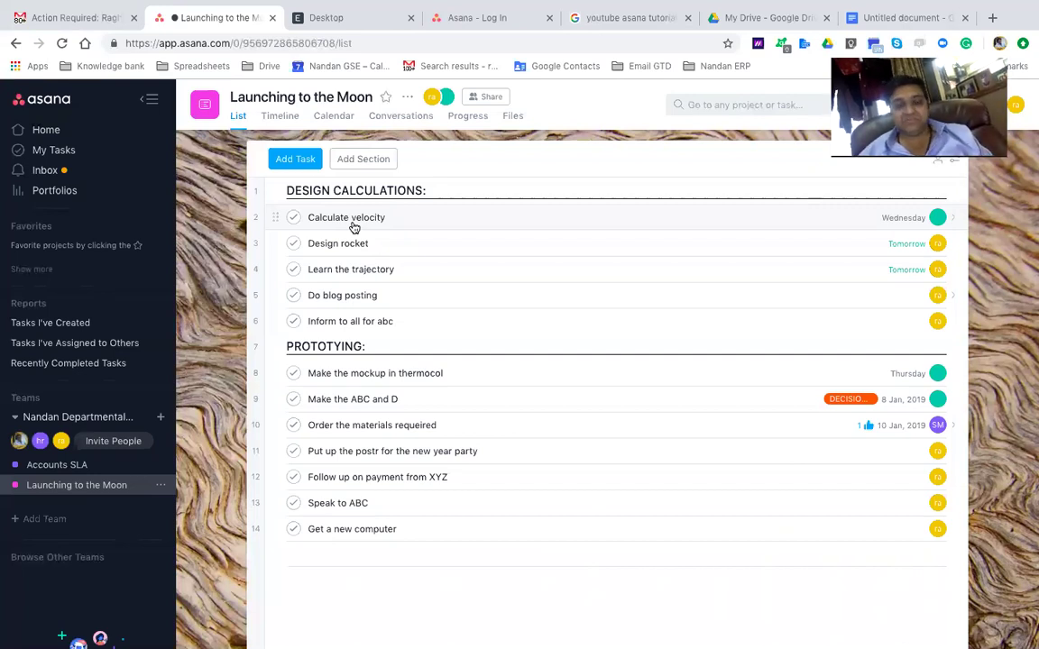
pyautogui.click(419, 528)
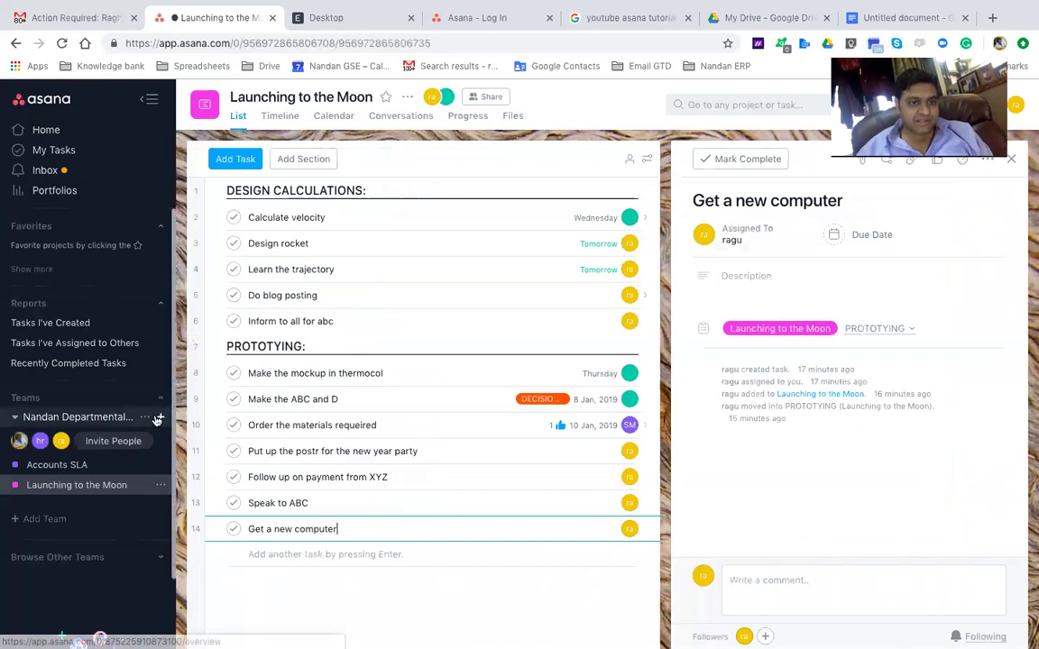
pyautogui.click(159, 418)
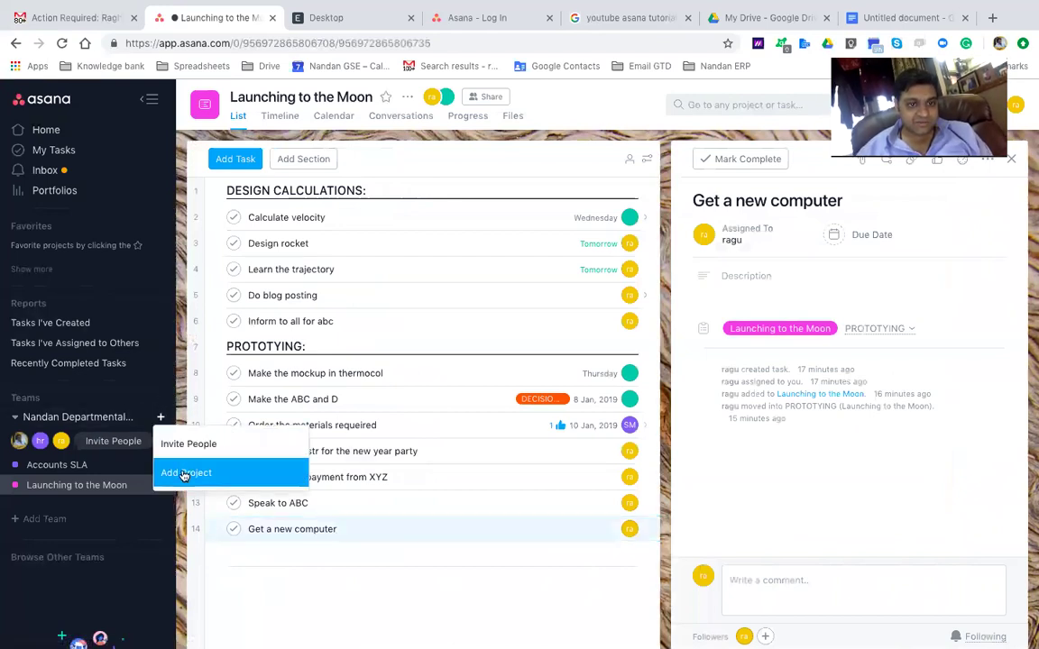
# Start a new team project and choose the Asana Onboarding template after previewing it
pyautogui.click(184, 474)
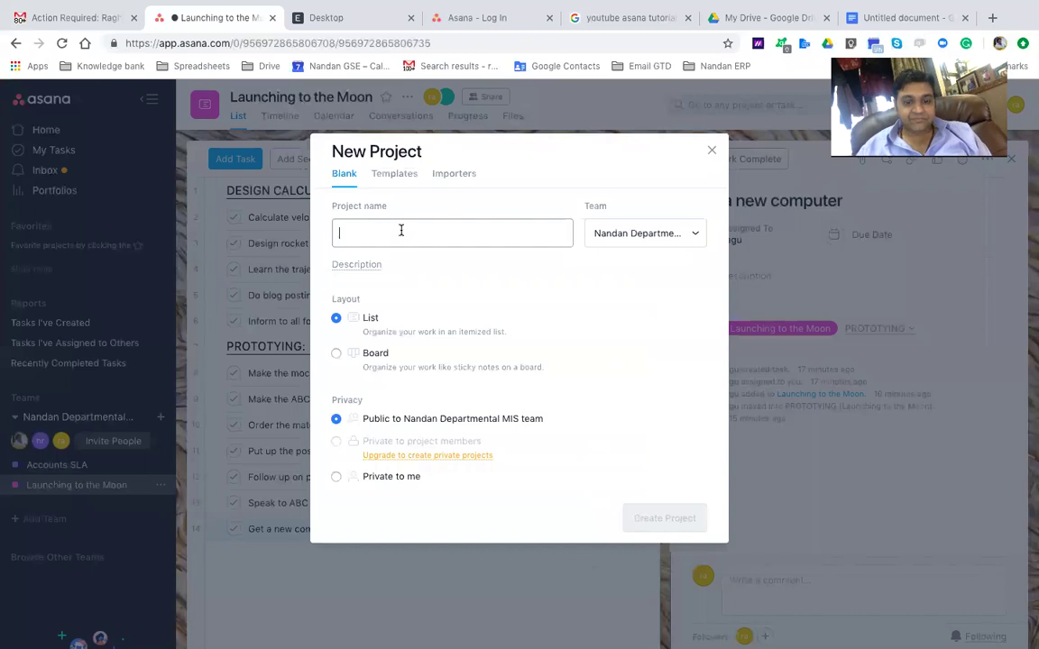
pyautogui.write('Test Project')
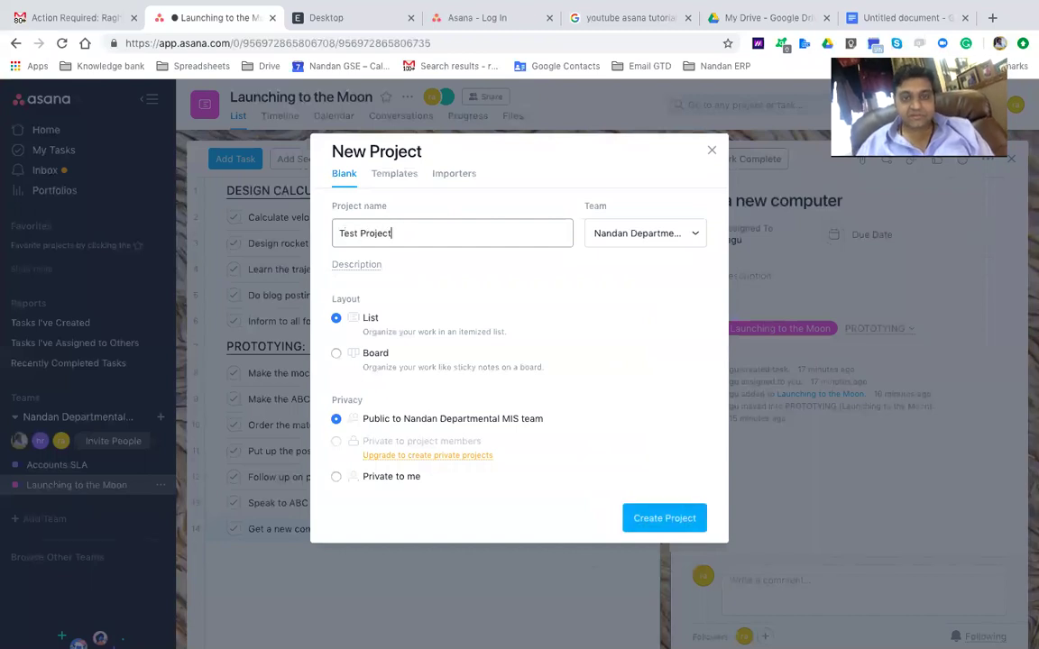
pyautogui.click(402, 173)
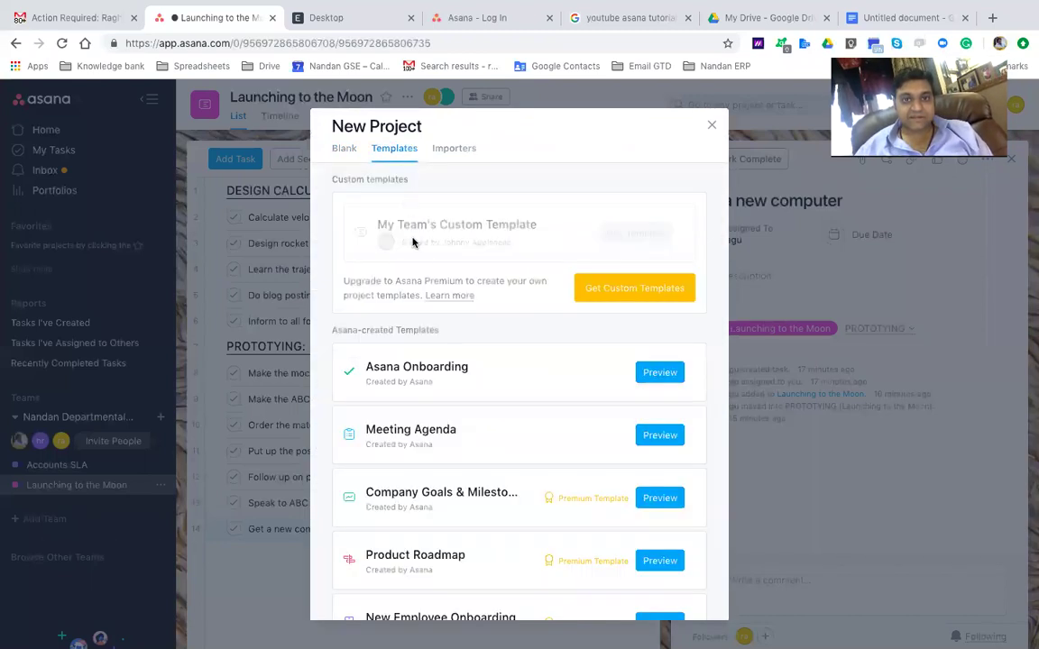
pyautogui.scroll(-3, 423, 393)
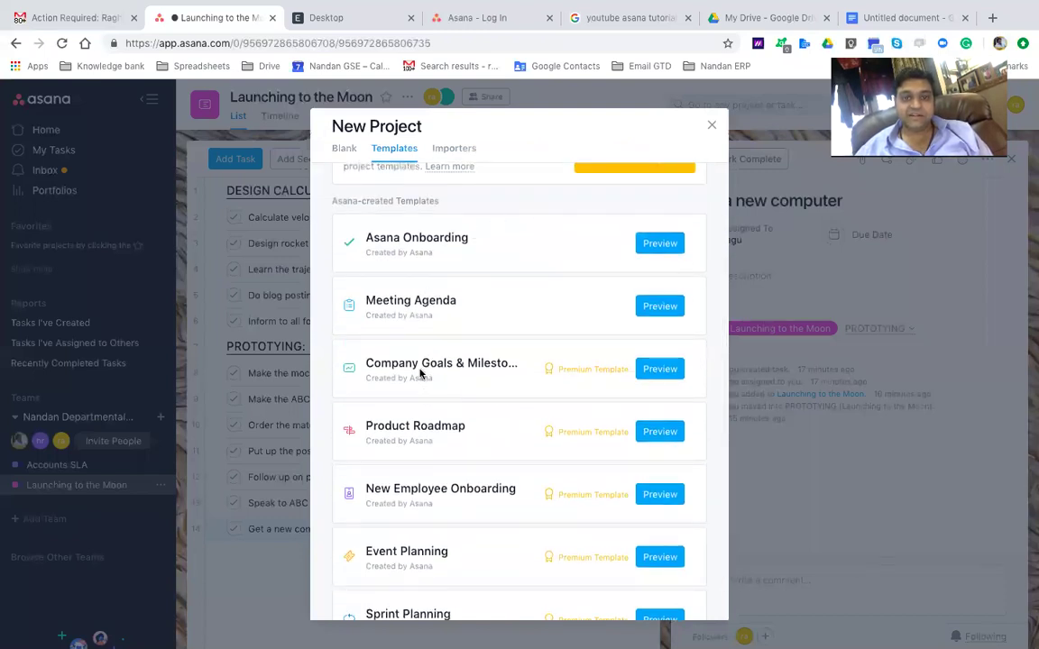
pyautogui.scroll(-1, 443, 355)
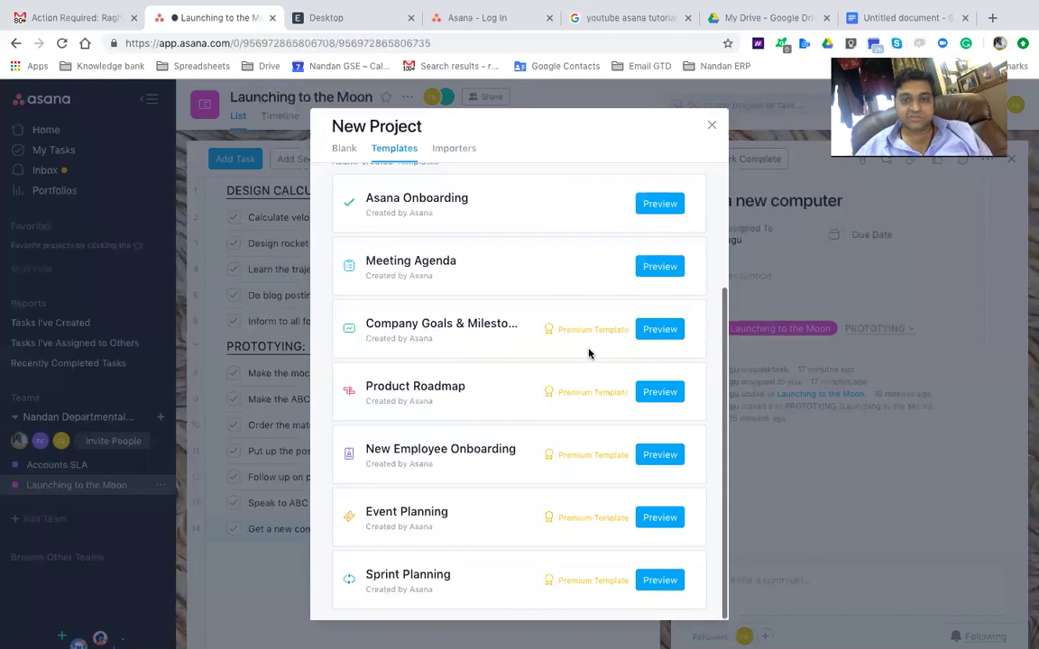
pyautogui.scroll(4, 572, 460)
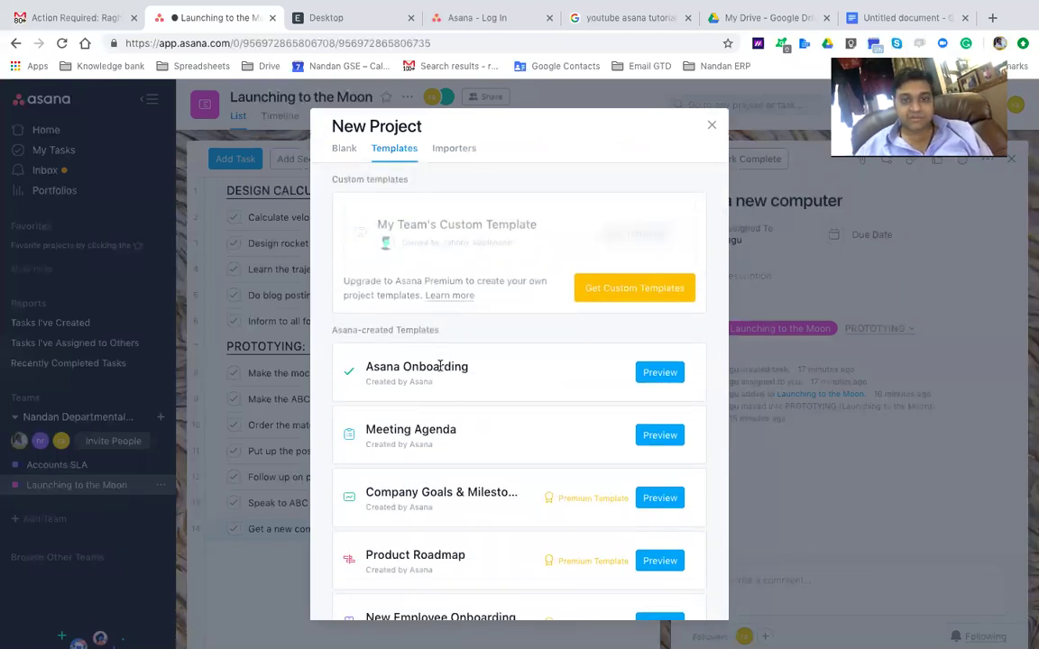
pyautogui.click(666, 375)
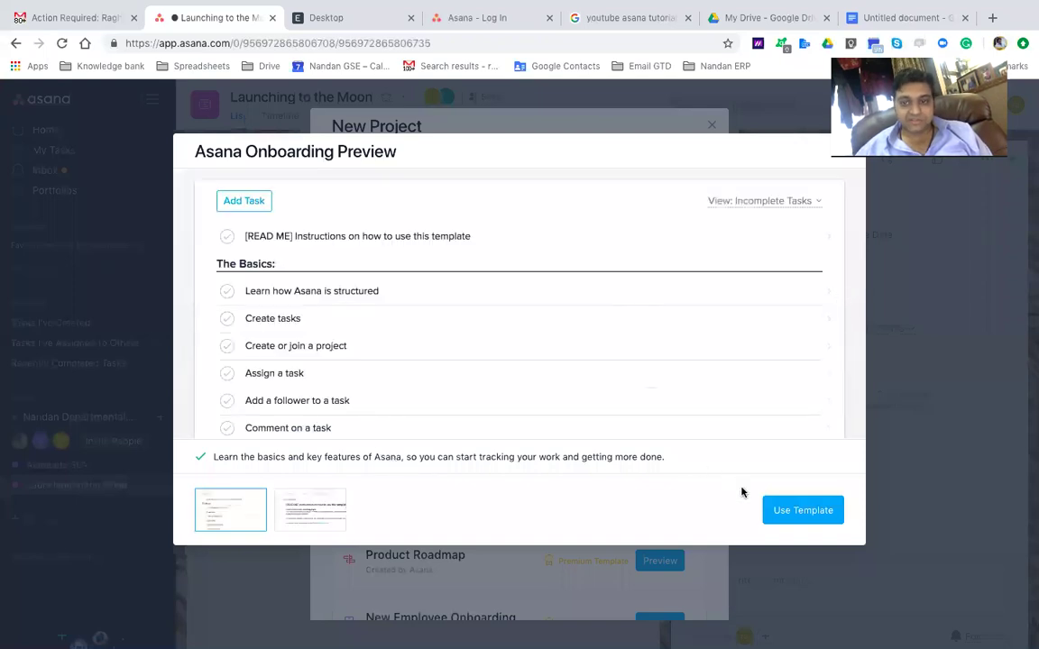
pyautogui.click(774, 512)
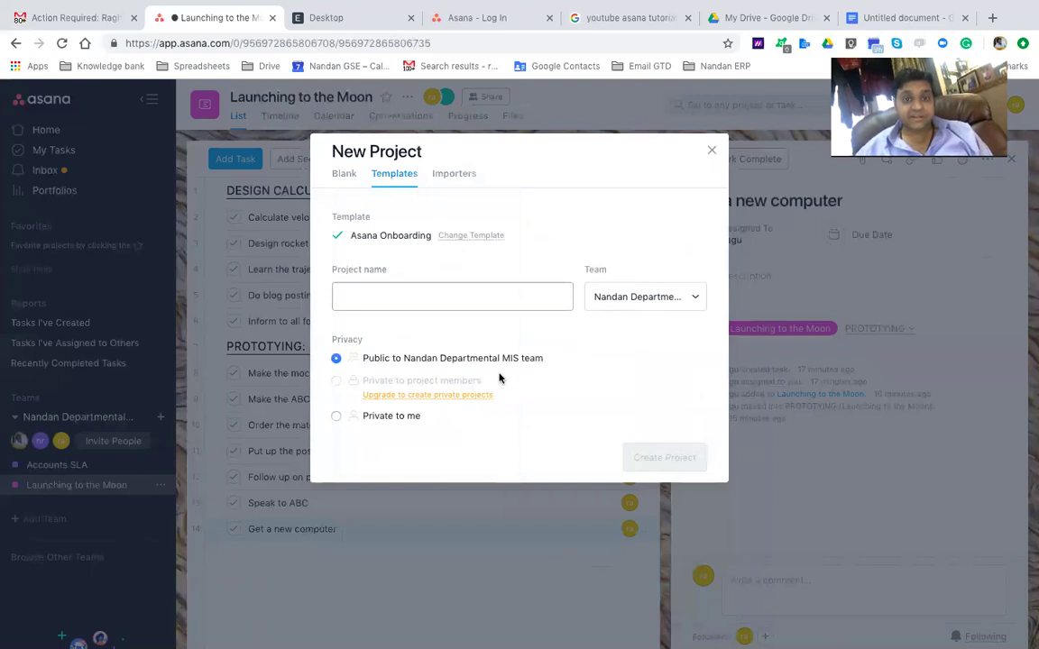
# Name the project 'Test Projecy' and create it
pyautogui.click(417, 315)
pyautogui.click(405, 297)
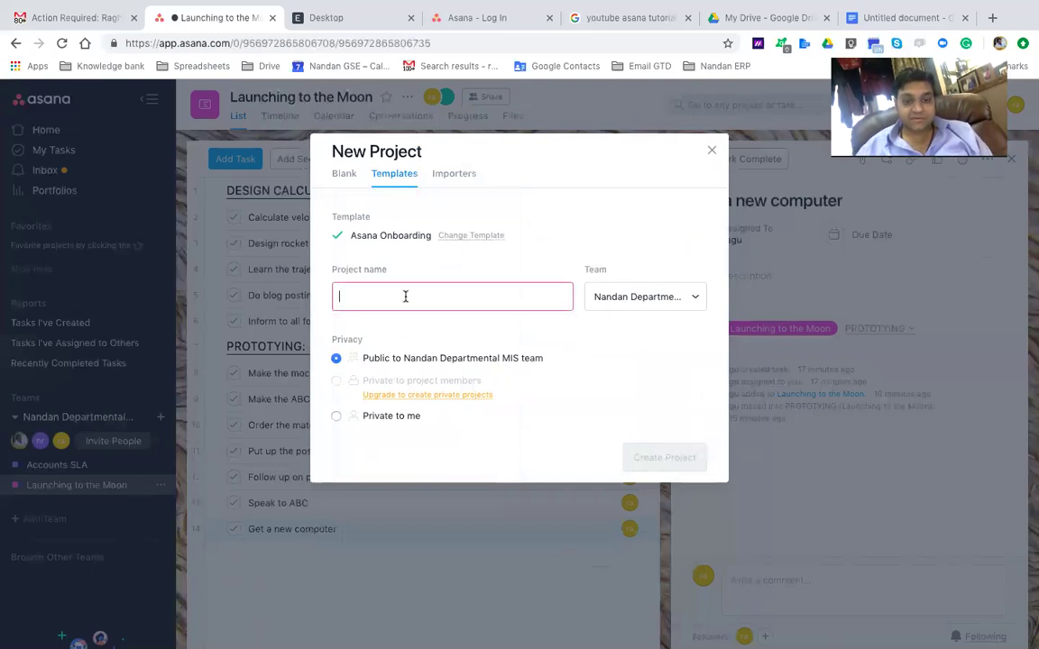
pyautogui.write('Test Projecy')
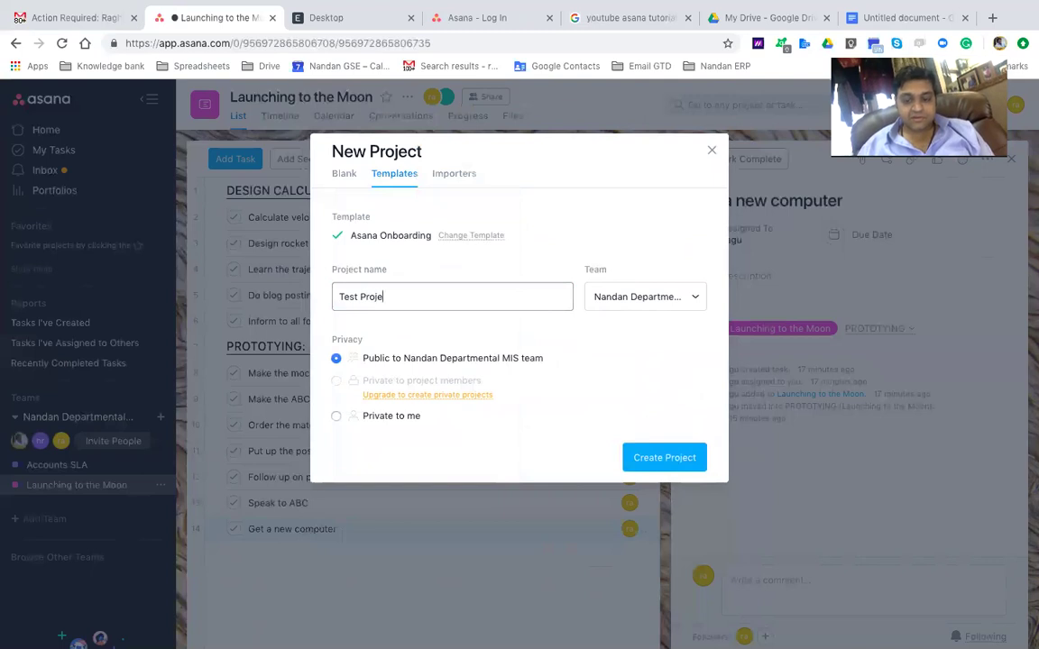
pyautogui.click(686, 456)
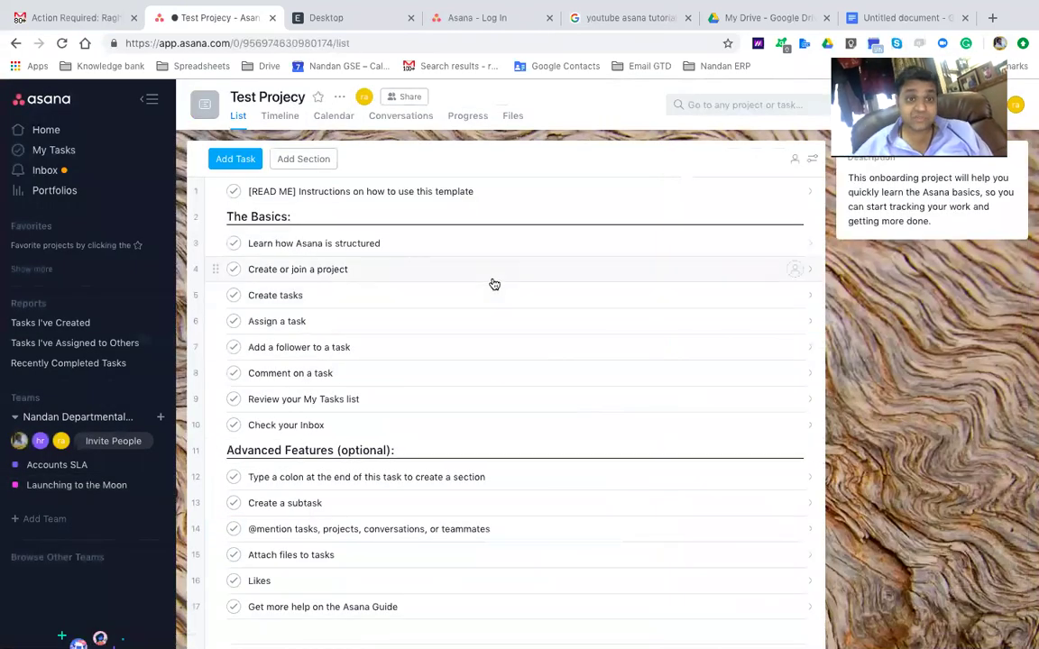
# Step through the onboarding tasks from Learn how Asana is structured to the colon-section task
pyautogui.click(304, 244)
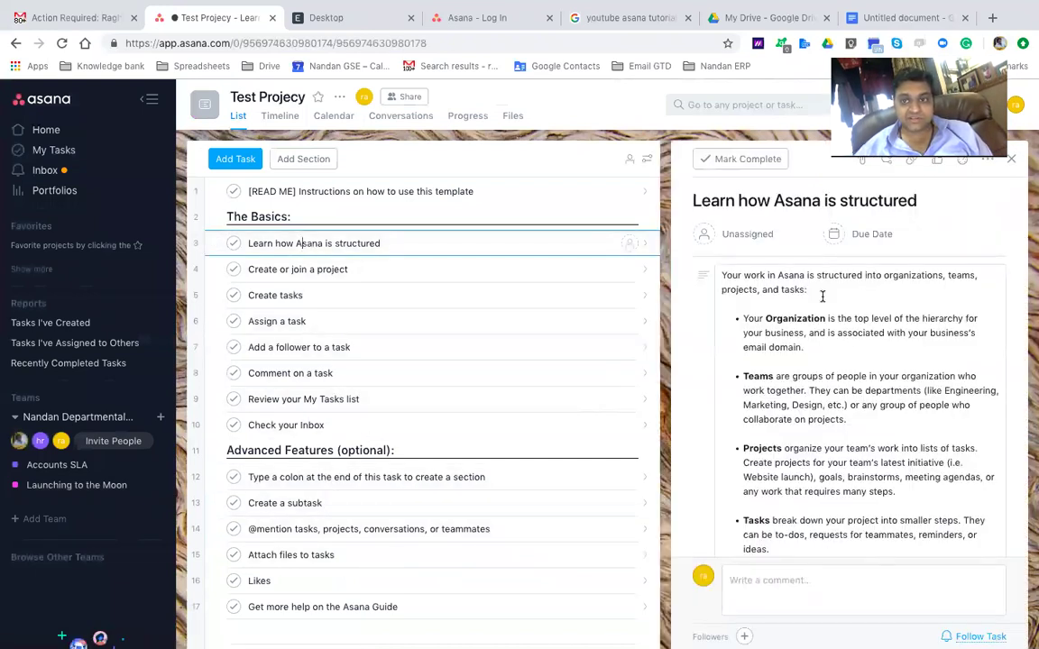
pyautogui.scroll(-3, 821, 296)
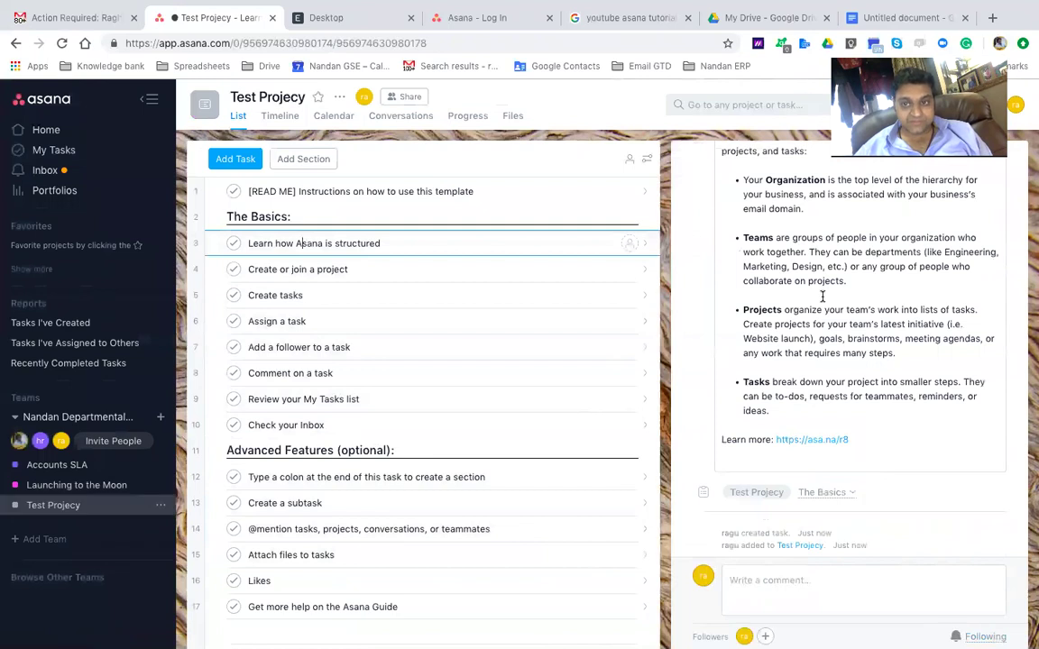
pyautogui.click(753, 583)
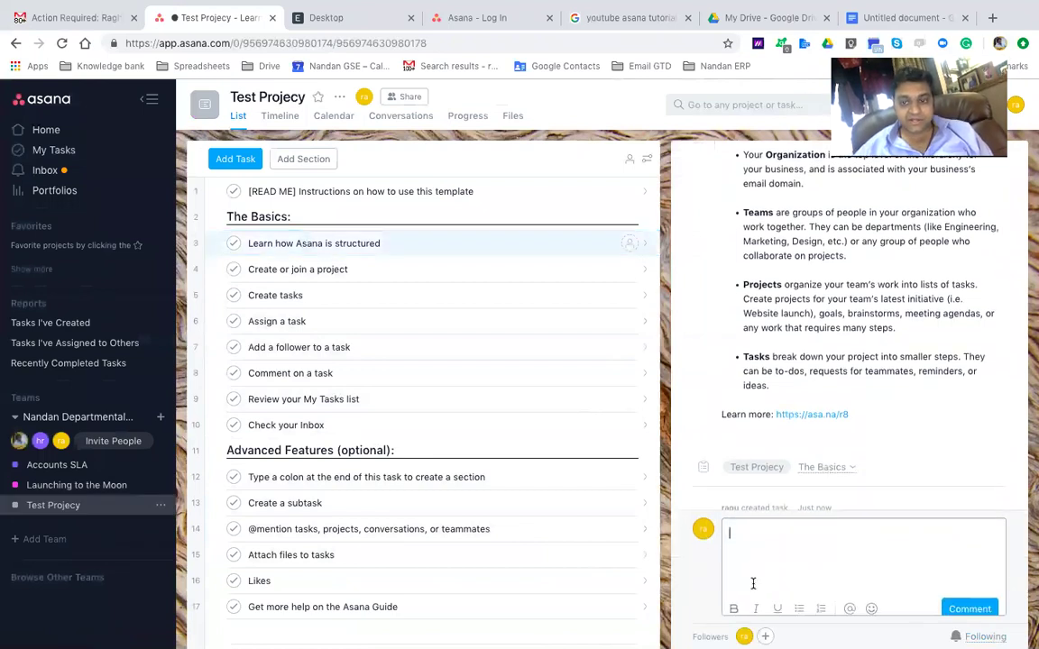
pyautogui.click(317, 269)
pyautogui.click(336, 295)
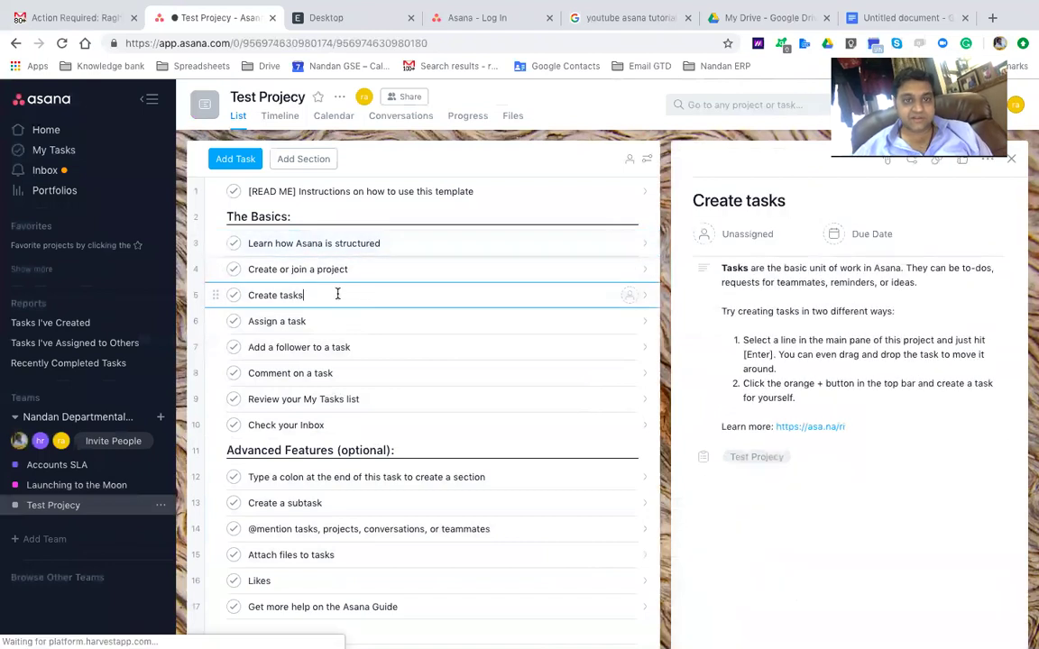
pyautogui.press('Down')
pyautogui.press('Down')
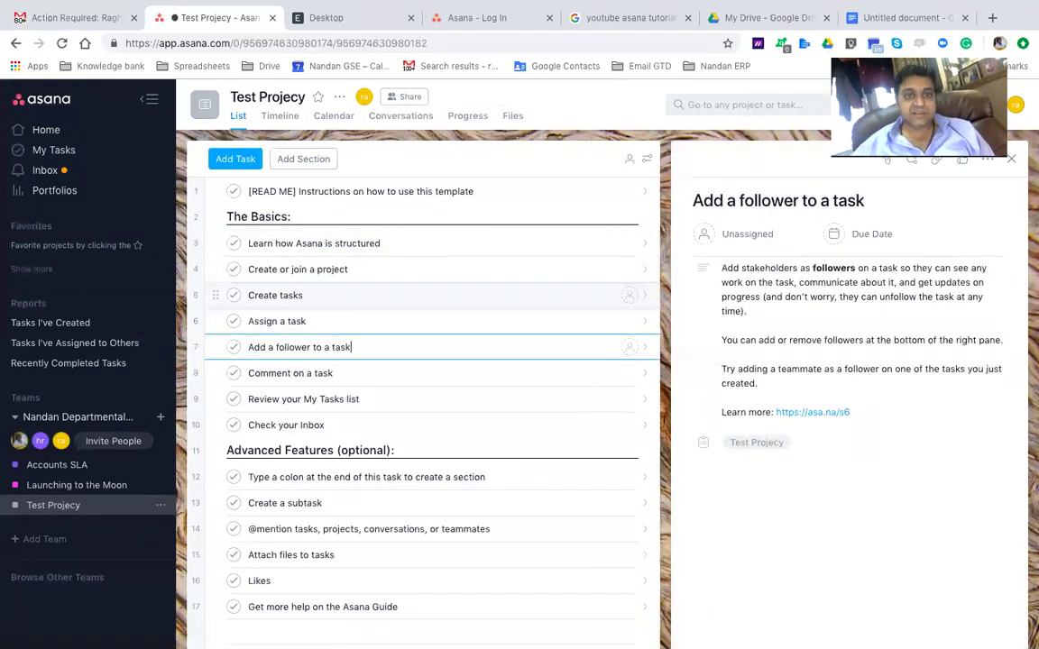
pyautogui.press('Down')
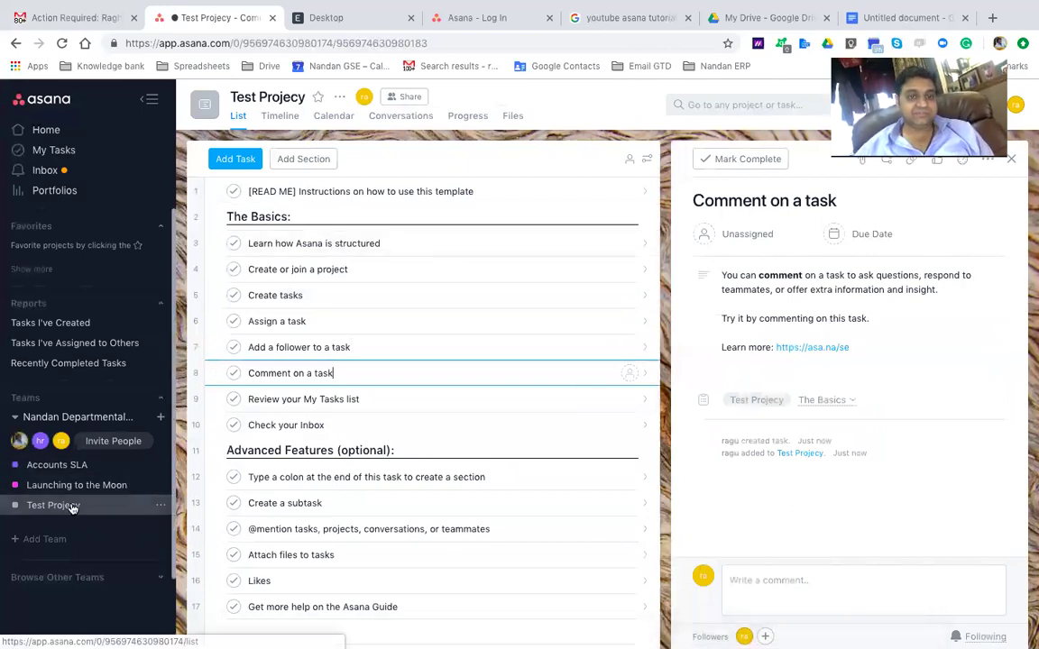
pyautogui.click(303, 477)
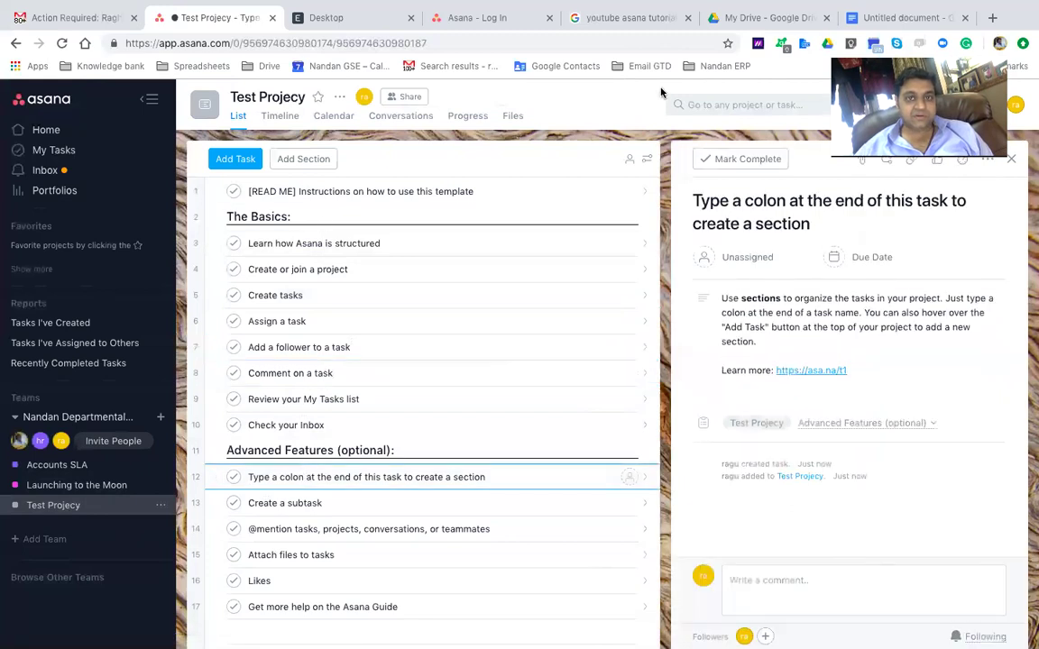
pyautogui.click(339, 96)
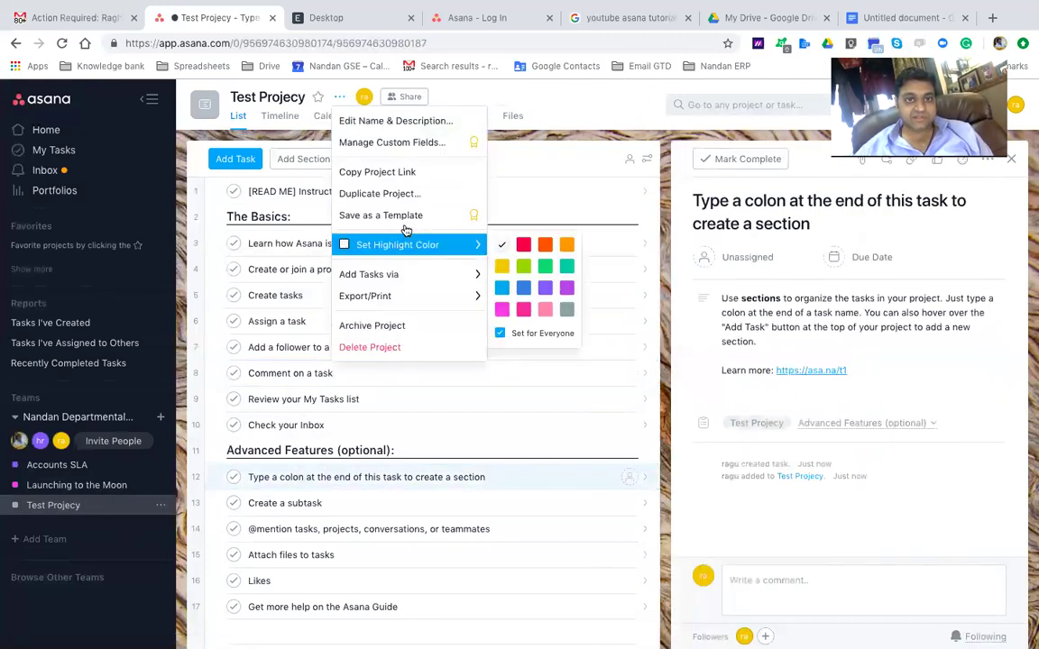
# Share Test Projecy with a teammate, added by name as a Can edit member
pyautogui.click(363, 97)
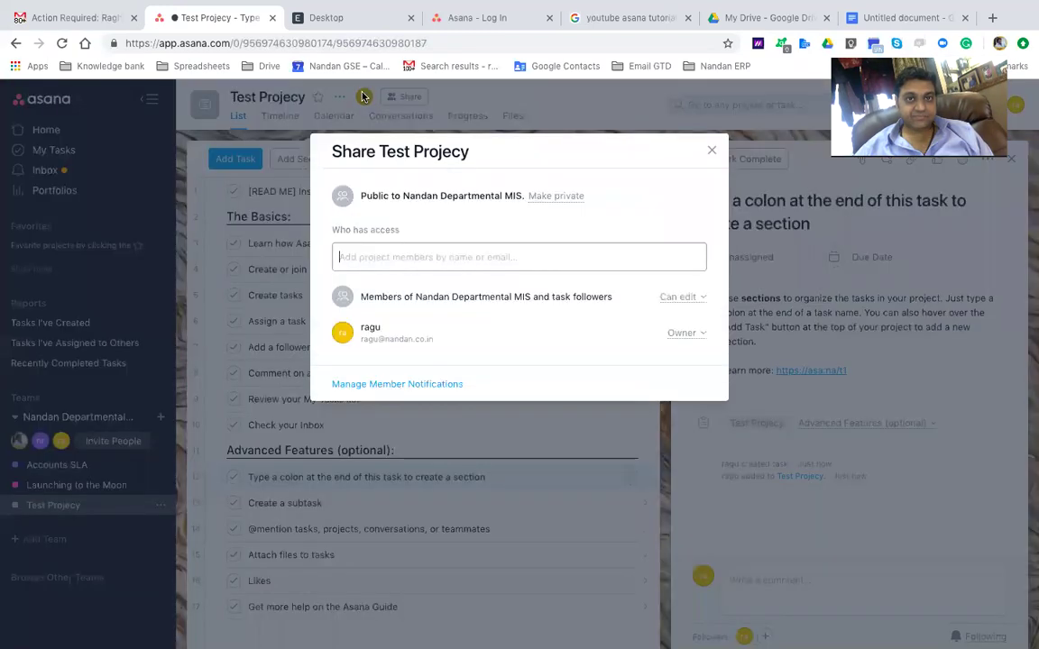
pyautogui.click(379, 260)
pyautogui.write('sachin')
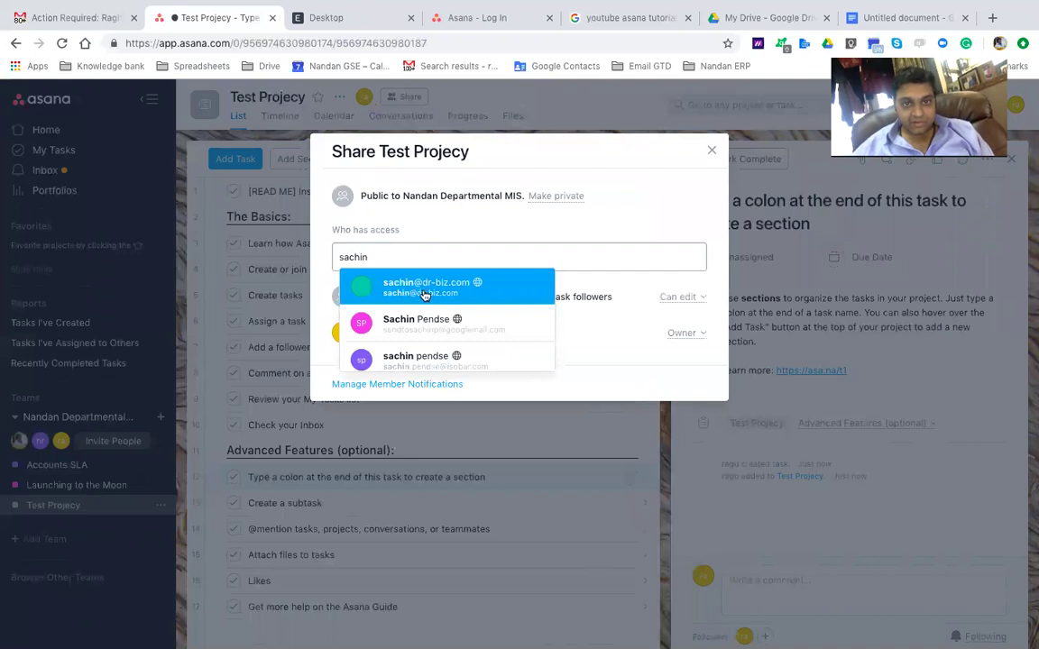
pyautogui.press('Return')
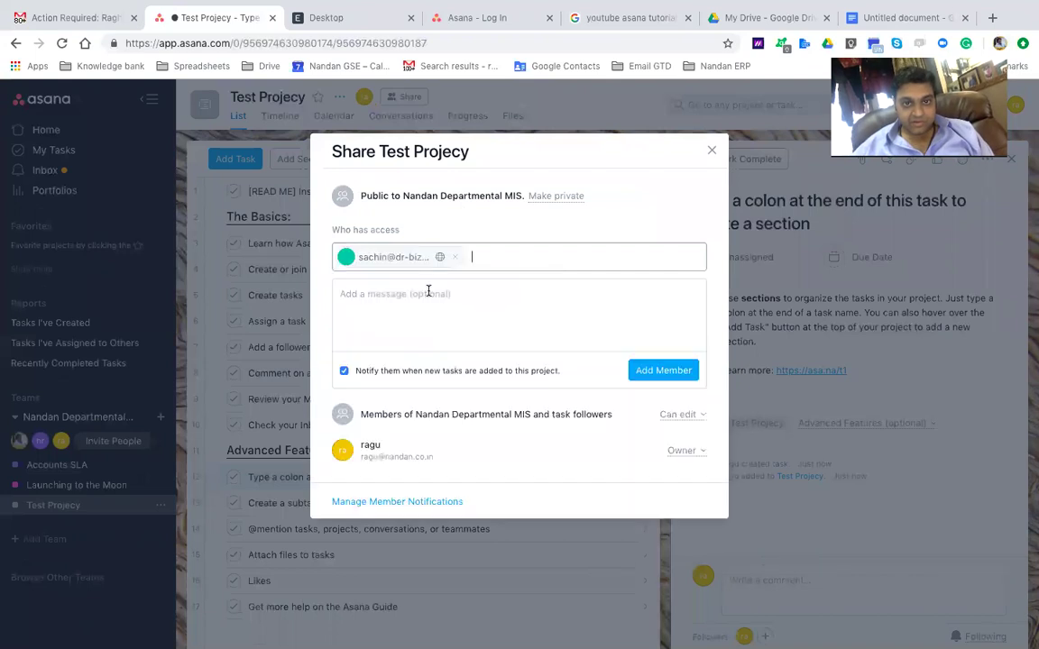
pyautogui.click(661, 371)
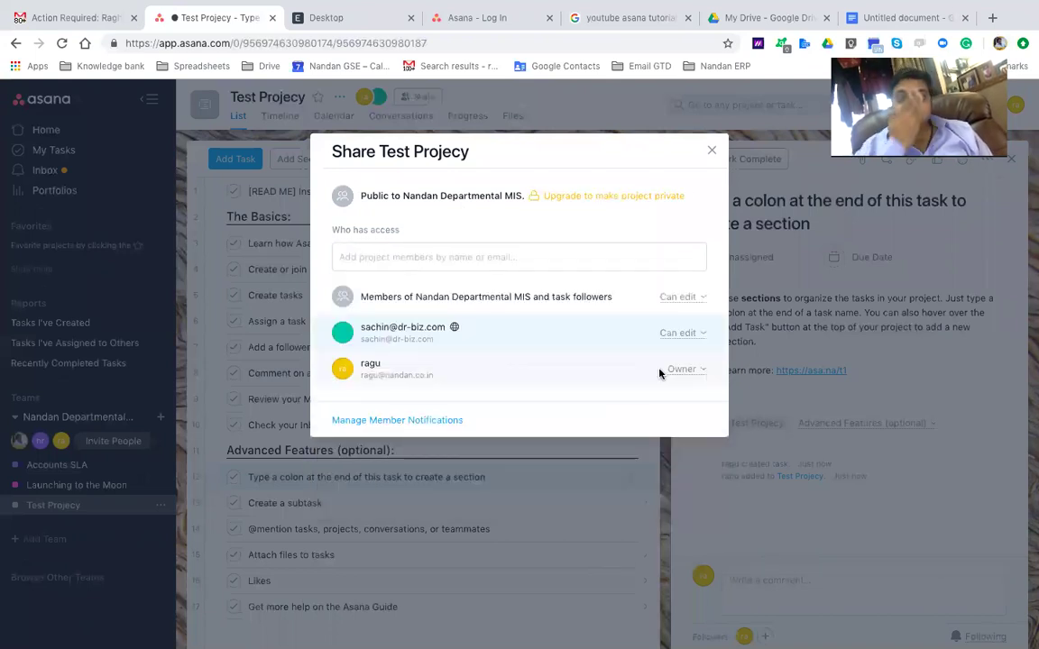
pyautogui.click(711, 152)
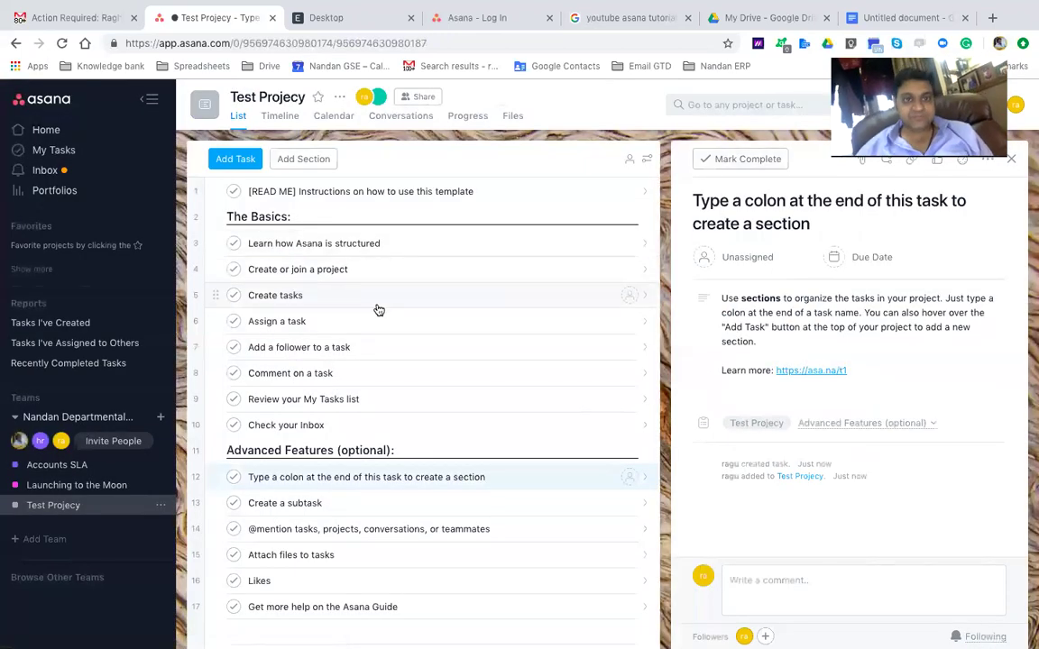
# Review the [READ ME] task and The Basics and Advanced Features headers, then show Add Tasks via options
pyautogui.click(365, 193)
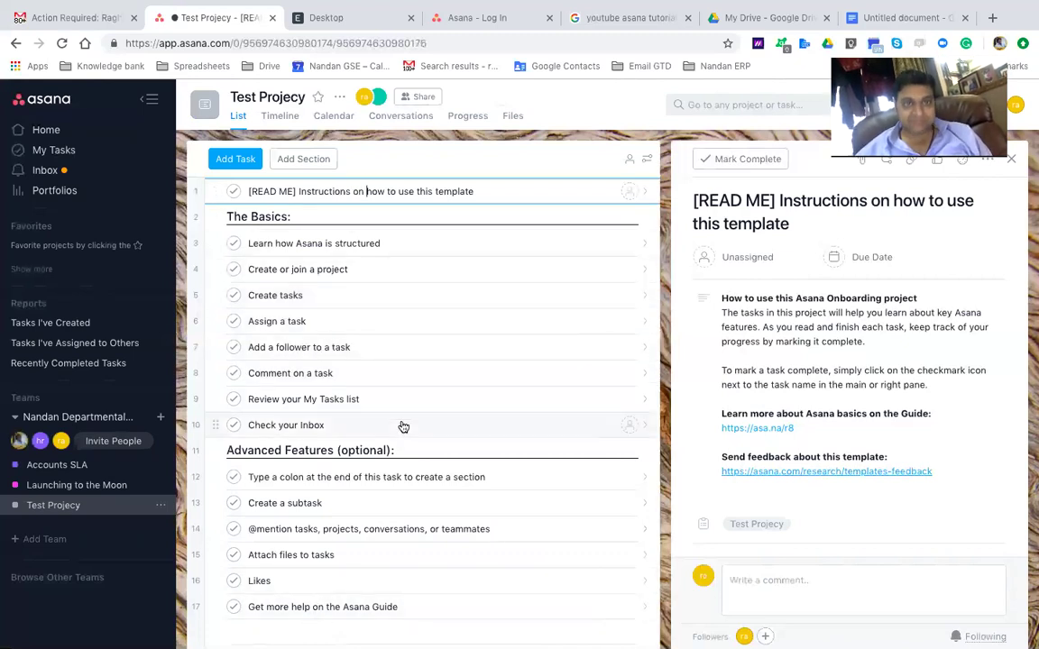
pyautogui.click(285, 216)
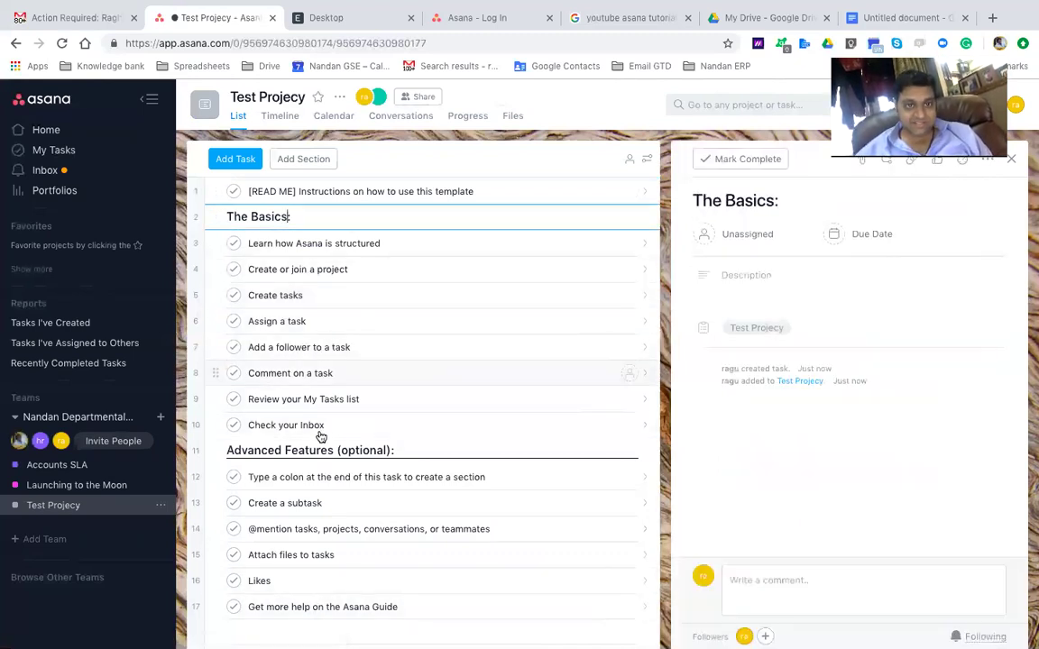
pyautogui.click(290, 450)
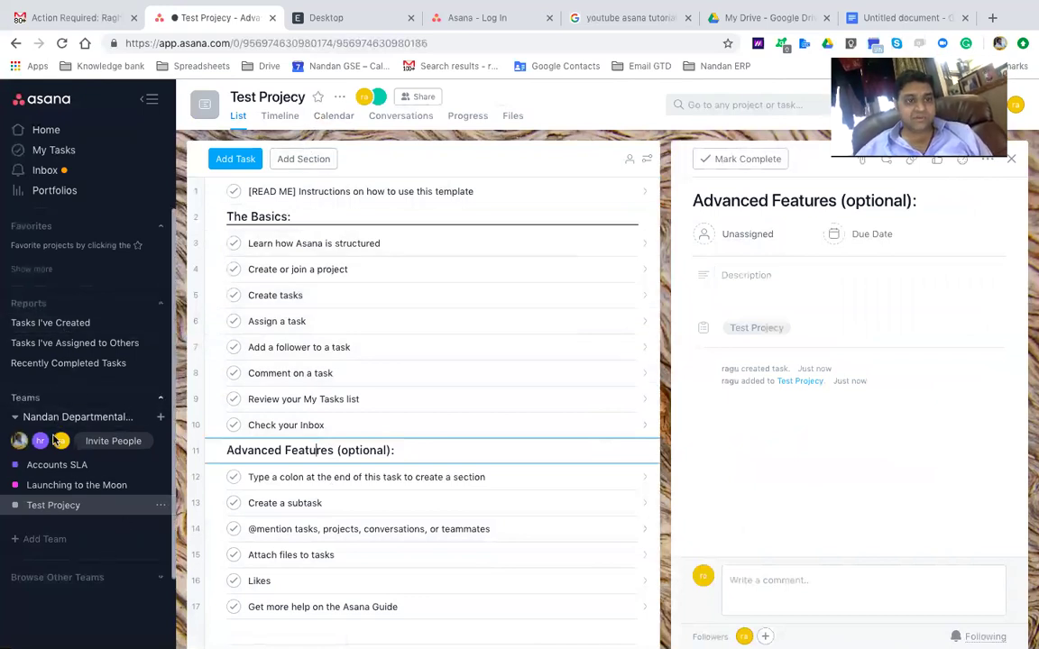
pyautogui.click(337, 99)
pyautogui.moveTo(373, 282)
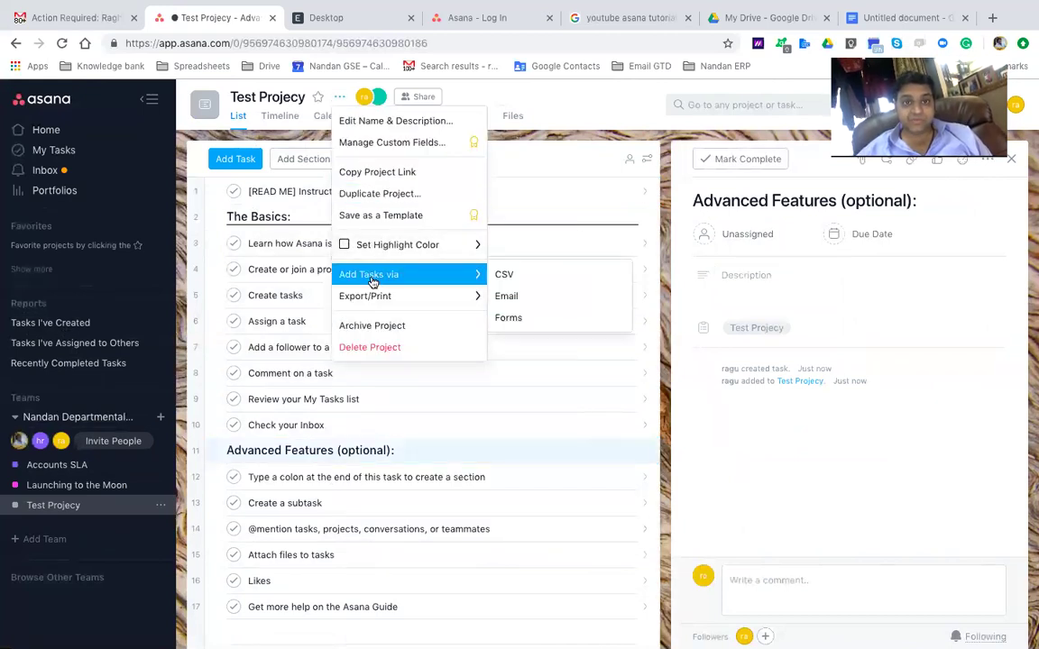
# Display Test Projecy's add-tasks-by-email address, select it, and close the window
pyautogui.click(507, 299)
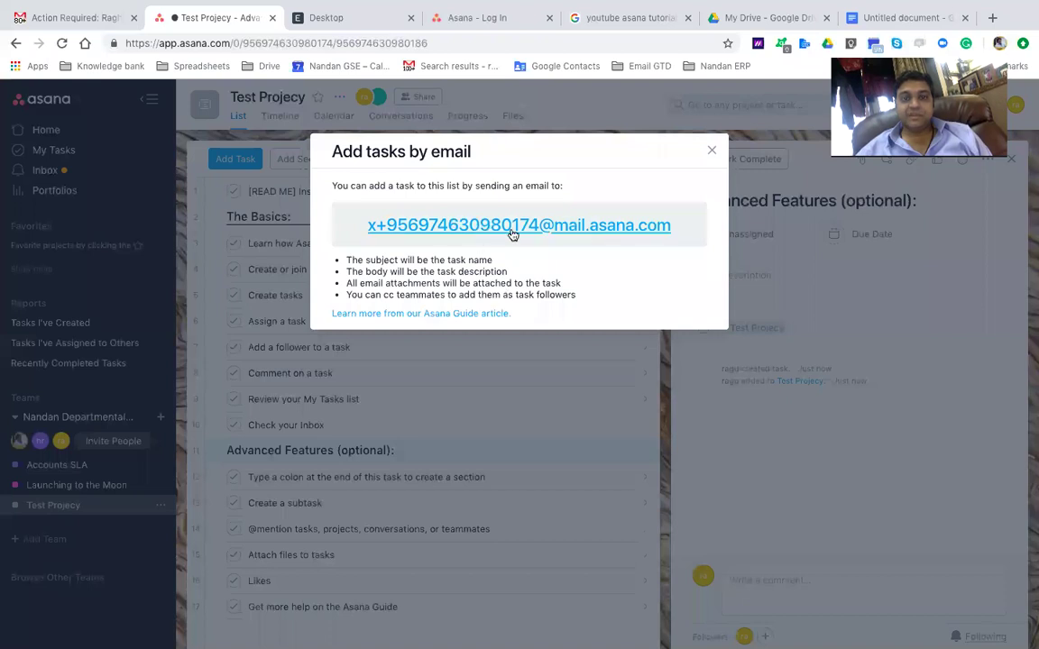
pyautogui.moveTo(599, 225); pyautogui.dragTo(681, 232)
pyautogui.moveTo(549, 211); pyautogui.dragTo(370, 212)
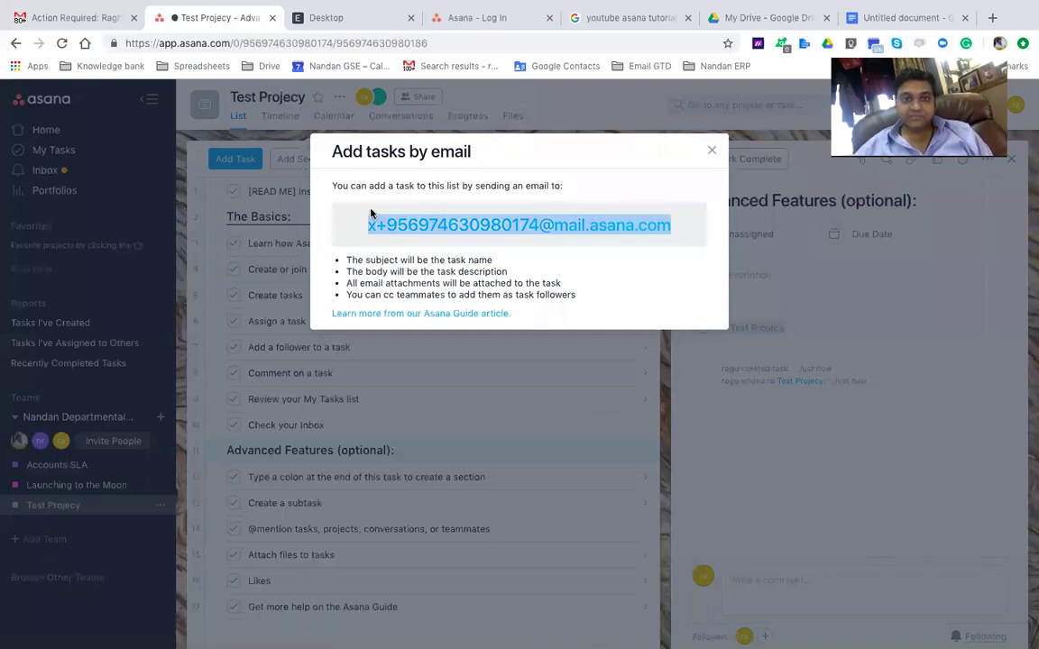
pyautogui.click(369, 262)
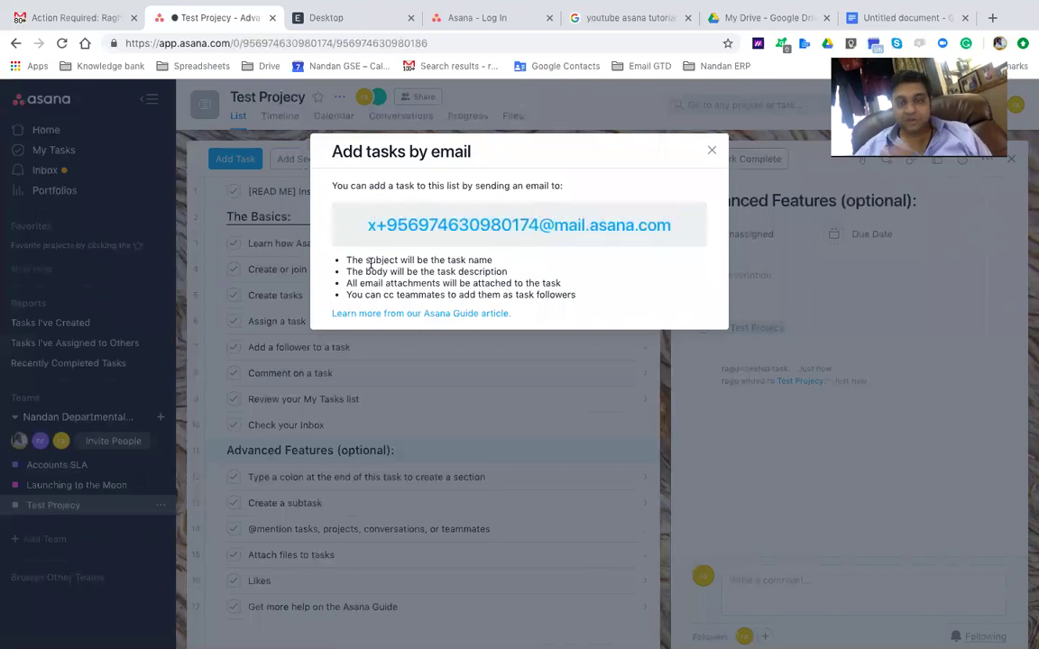
pyautogui.press('Escape')
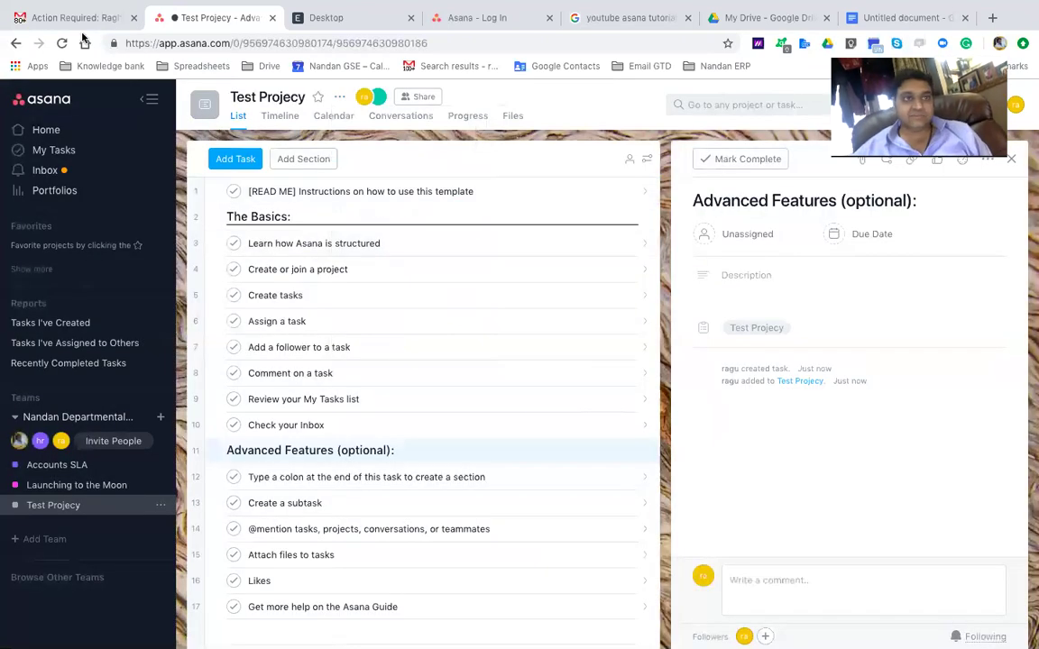
# Send a Gmail message with subject 'test message' to the Asana list address, then return to Asana
pyautogui.hotkey('ctrl', '1')
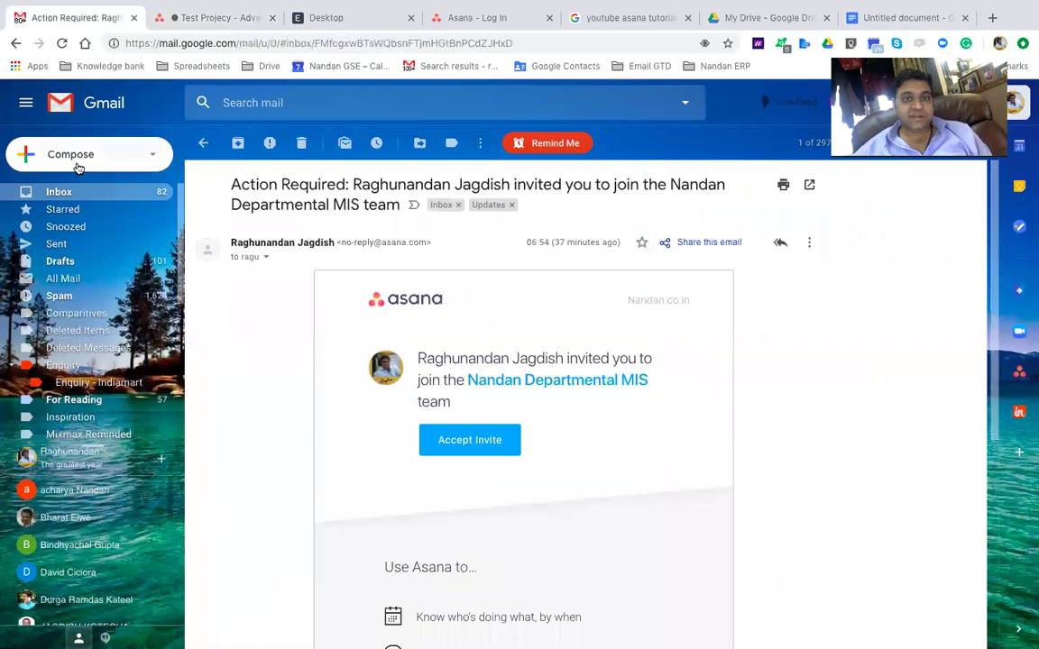
pyautogui.click(72, 155)
pyautogui.click(947, 238)
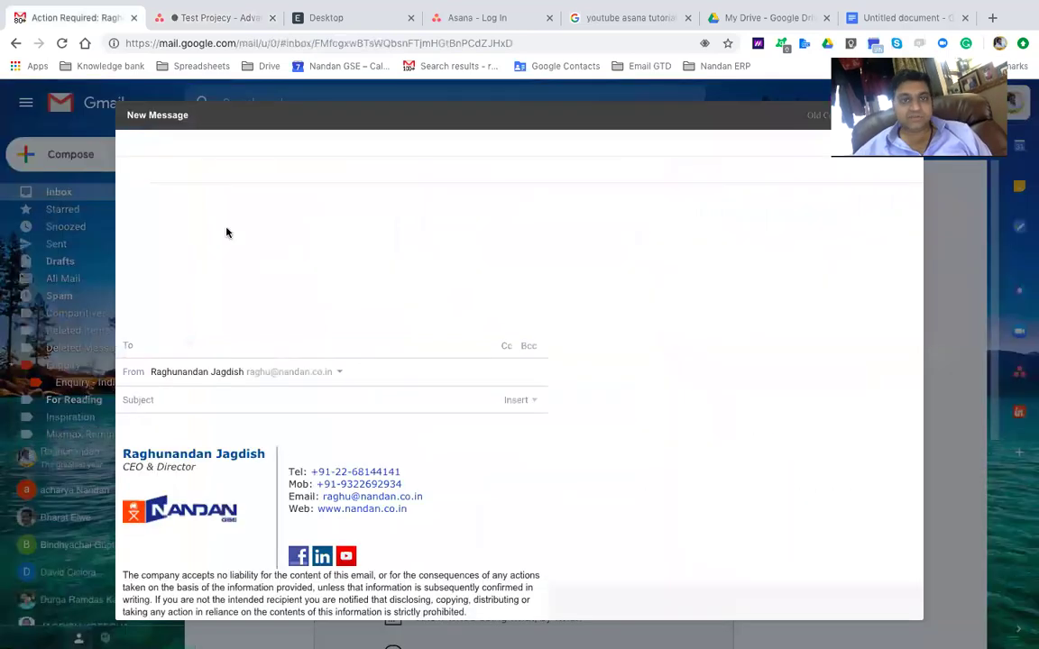
pyautogui.write('r')
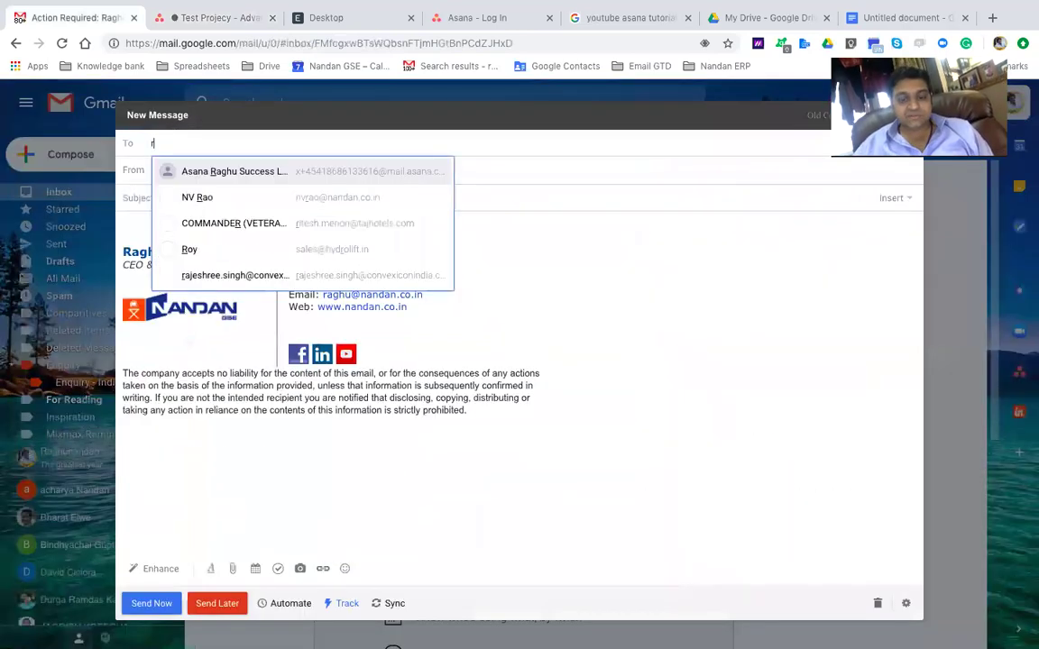
pyautogui.write('aghu')
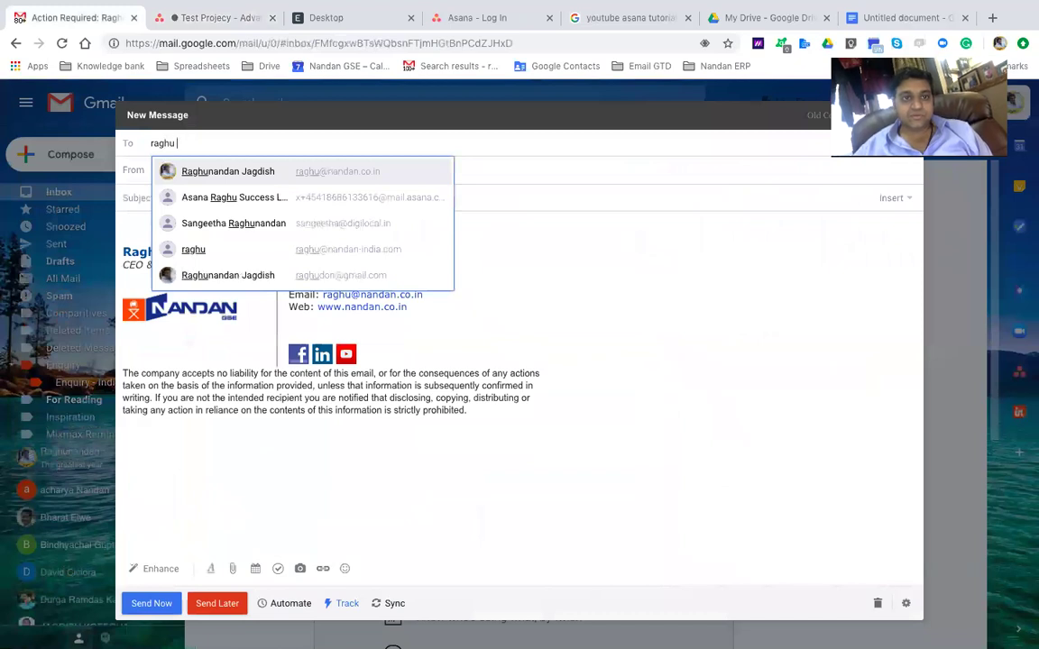
pyautogui.click(315, 205)
pyautogui.click(246, 192)
pyautogui.write('test')
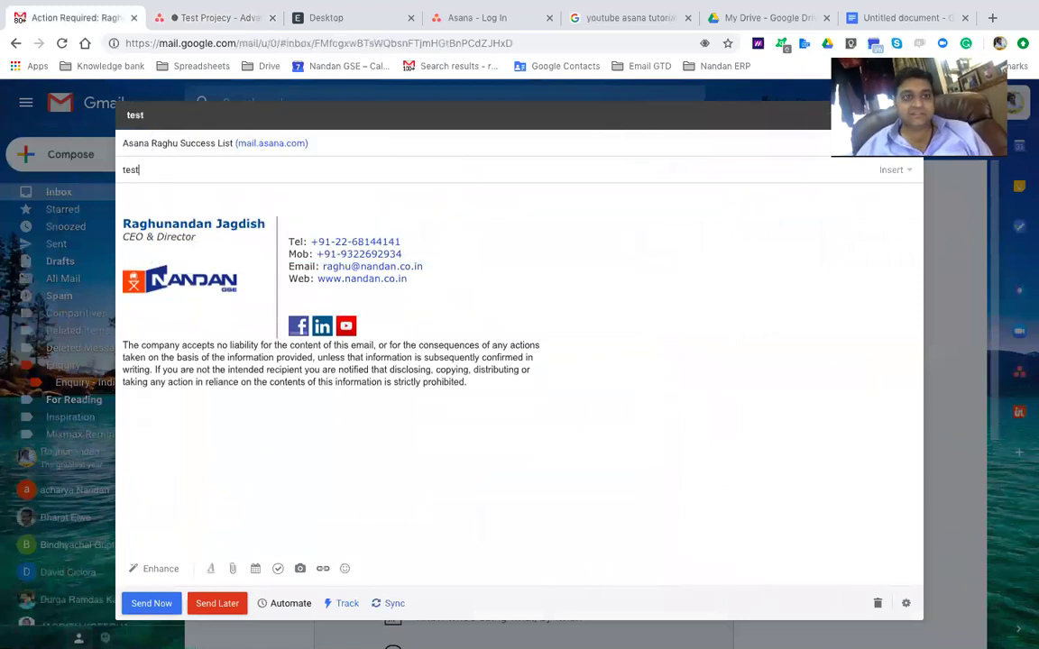
pyautogui.write(' message')
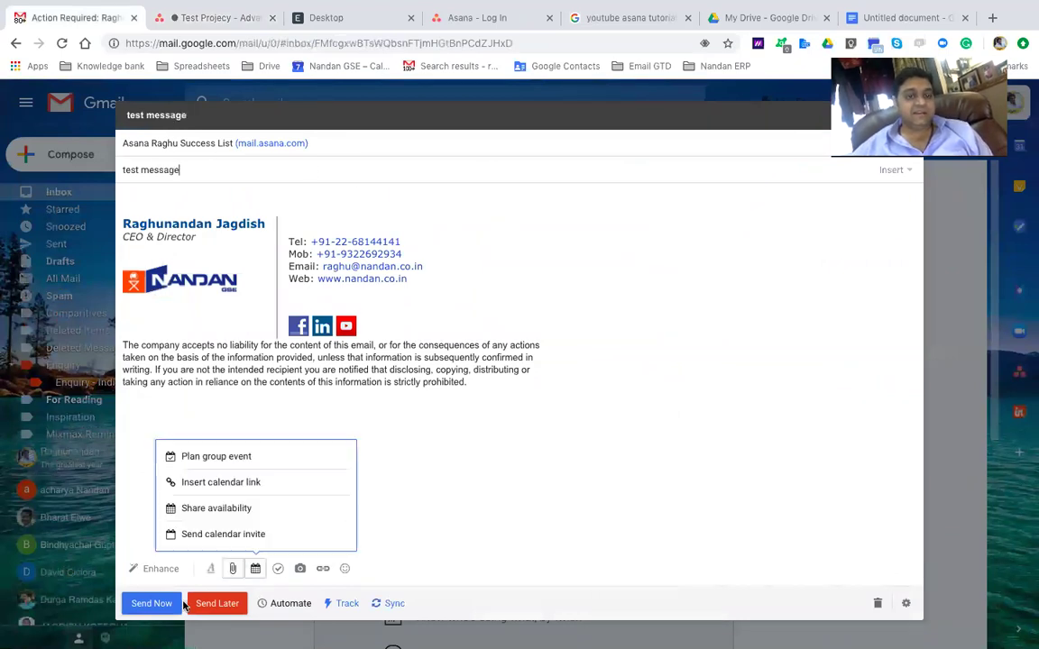
pyautogui.click(148, 603)
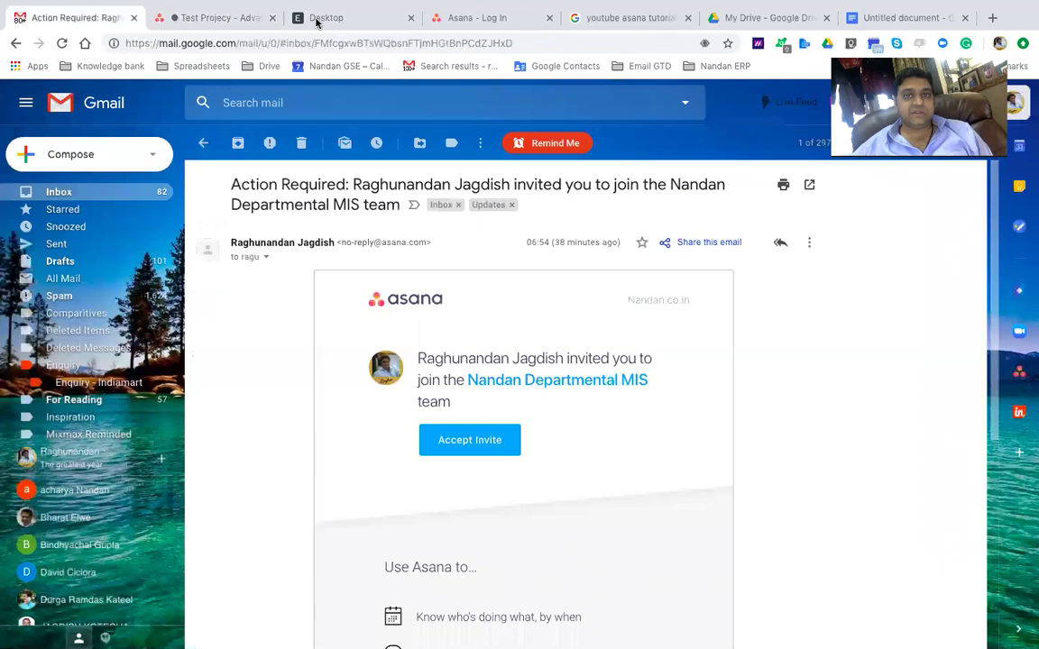
pyautogui.click(176, 17)
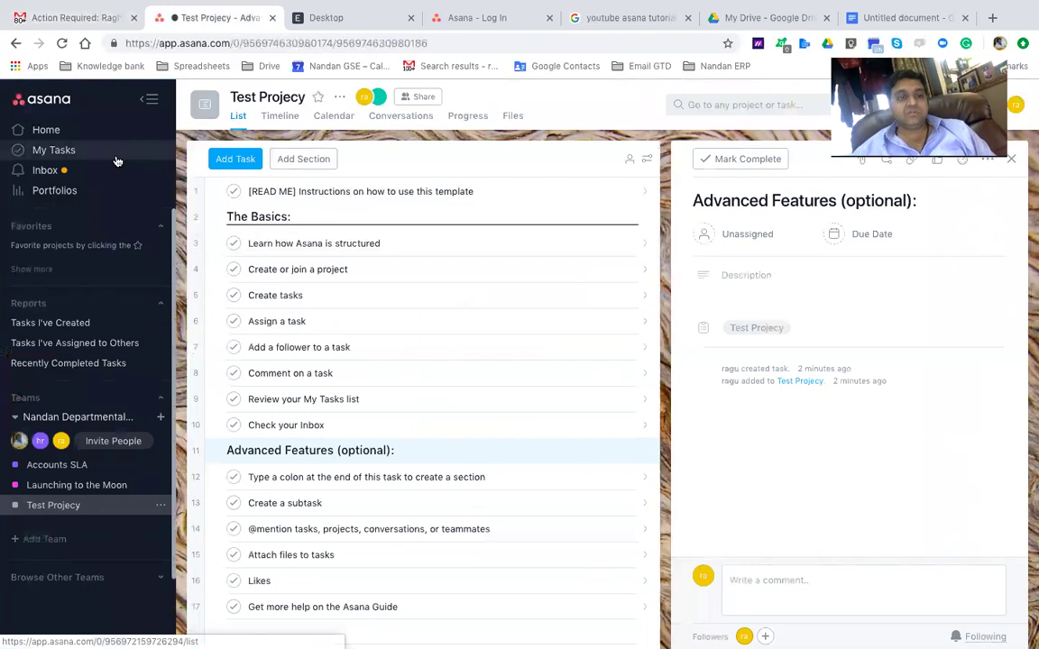
# Open Launching to the Moon and view its add-tasks-by-email address
pyautogui.click(98, 491)
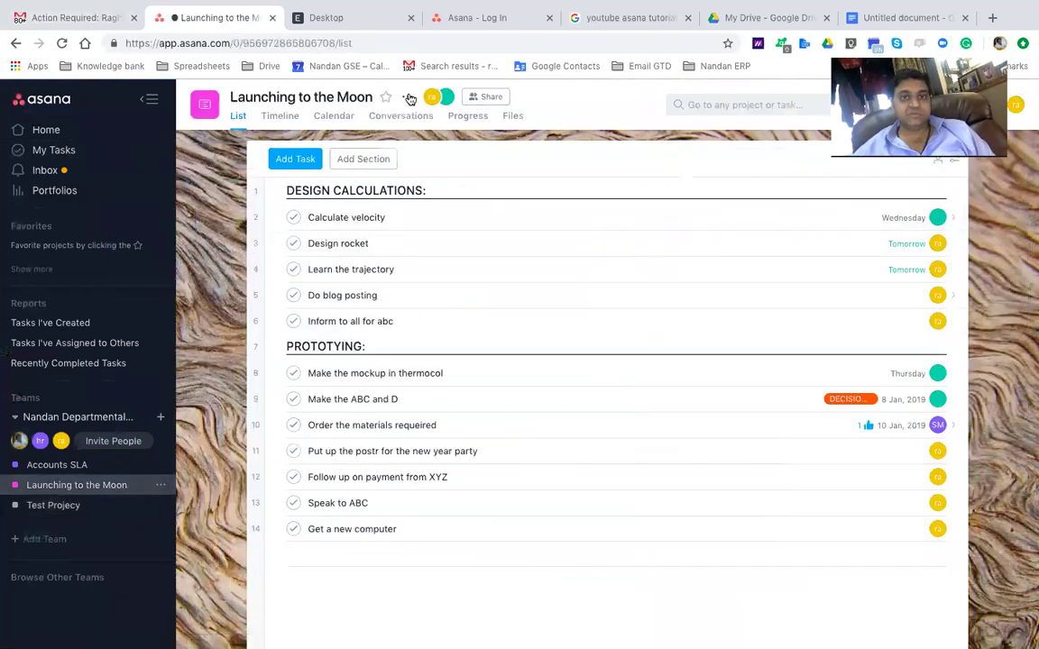
pyautogui.click(407, 97)
pyautogui.moveTo(437, 301)
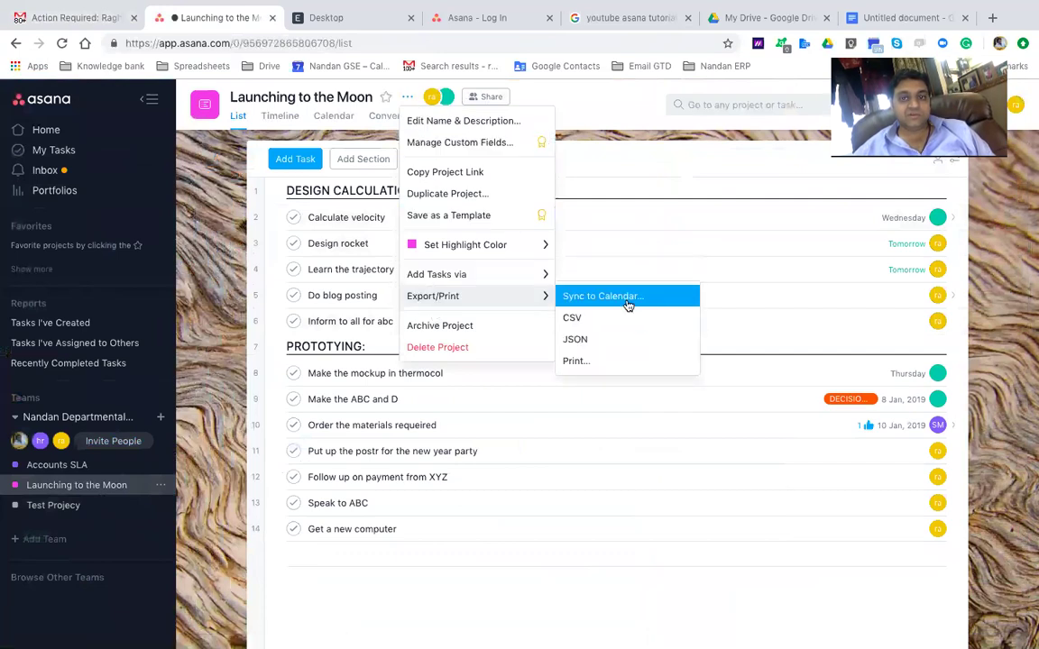
pyautogui.moveTo(509, 278)
pyautogui.click(577, 296)
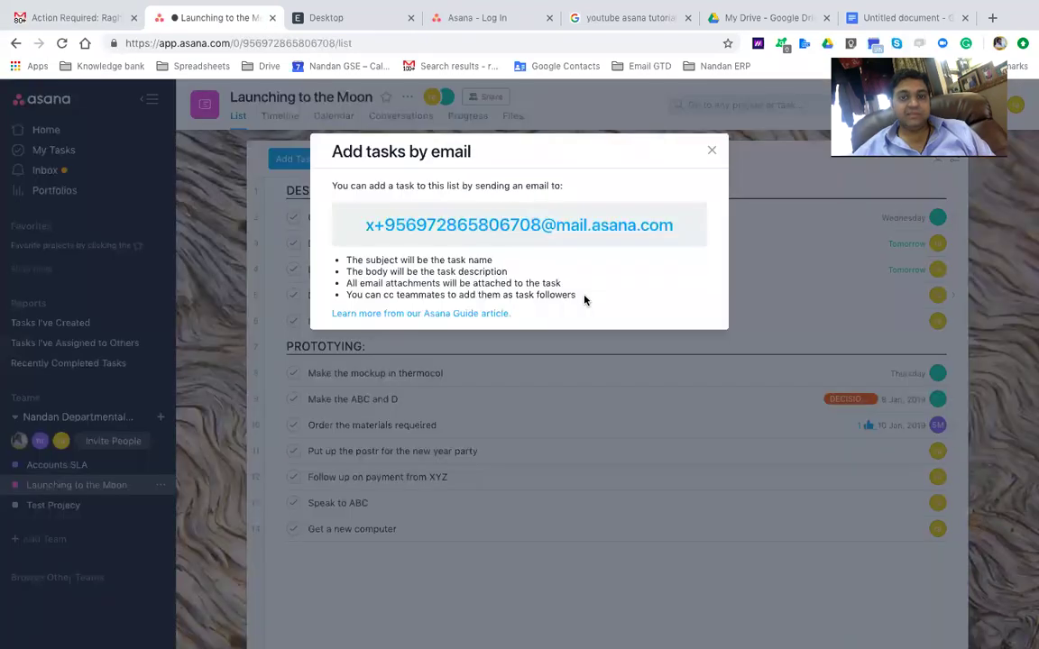
pyautogui.press('Escape')
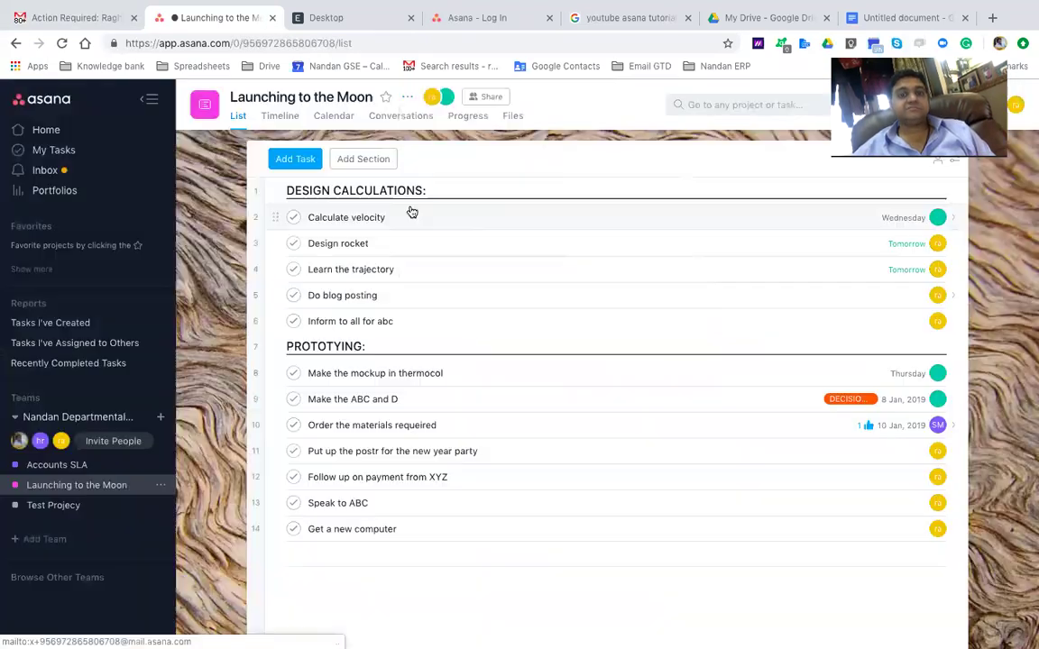
# Start a Forms connection, allow access, abandon it, then open the Learn the trajectory task
pyautogui.click(406, 98)
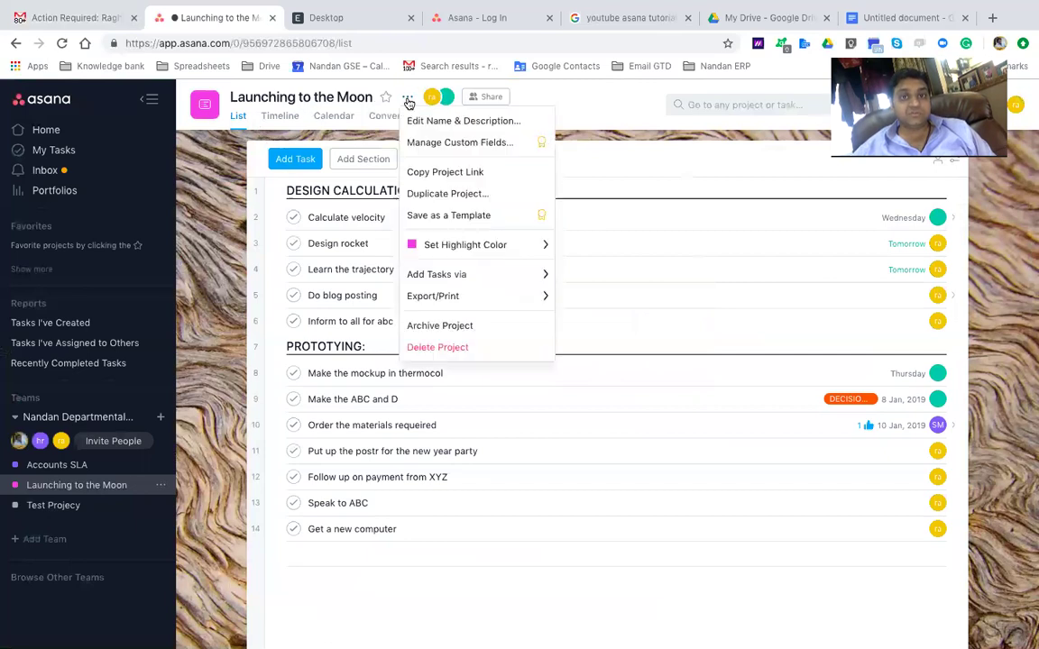
pyautogui.moveTo(507, 276)
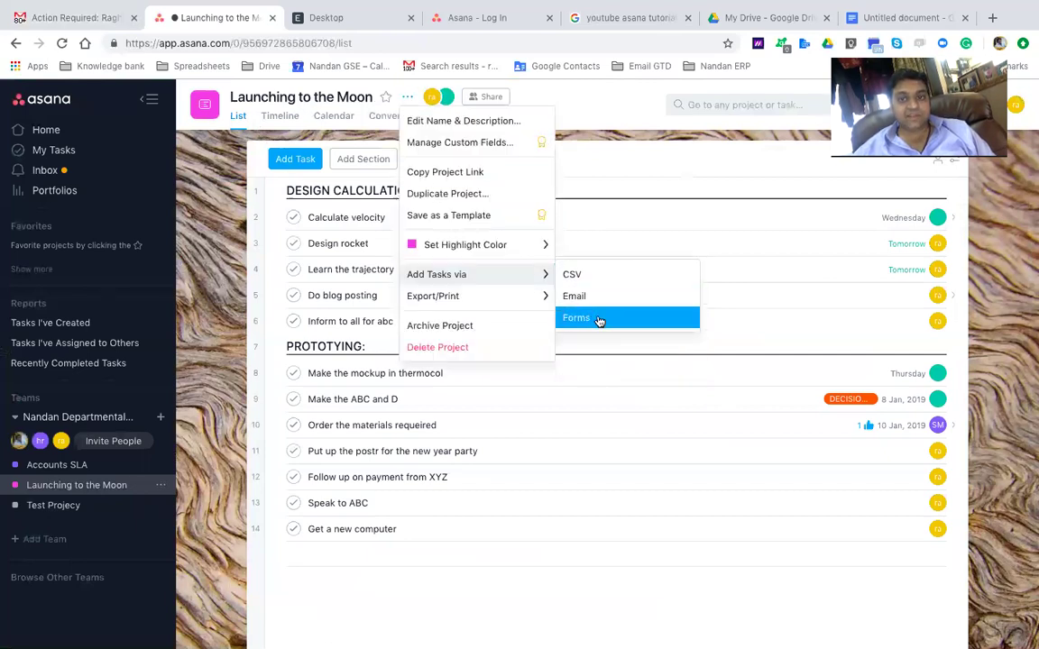
pyautogui.click(595, 318)
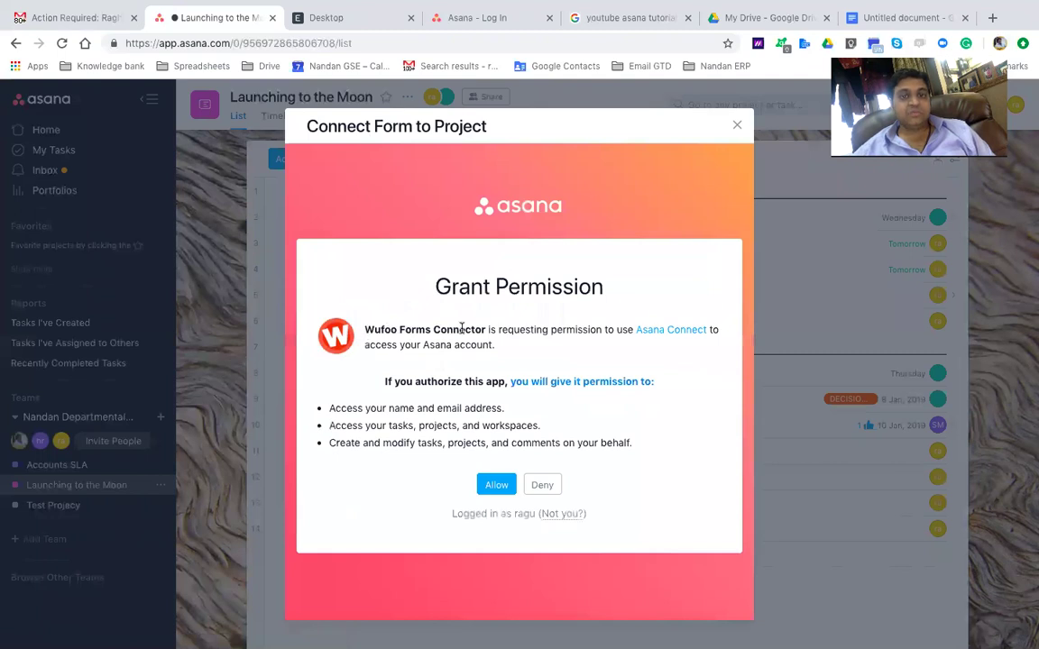
pyautogui.click(497, 484)
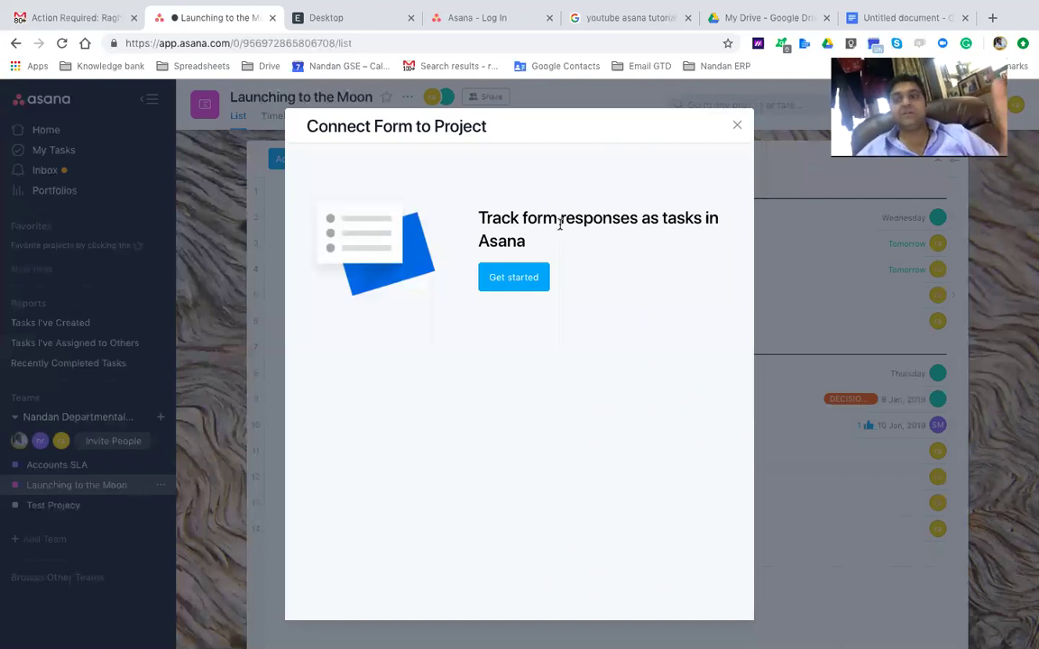
pyautogui.click(736, 126)
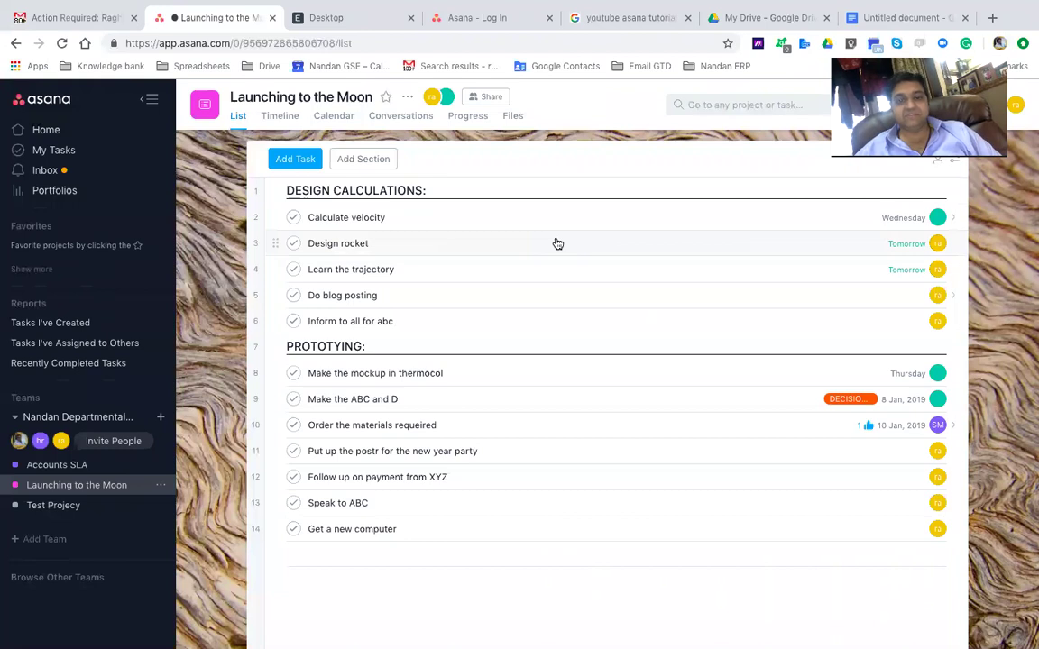
pyautogui.click(361, 274)
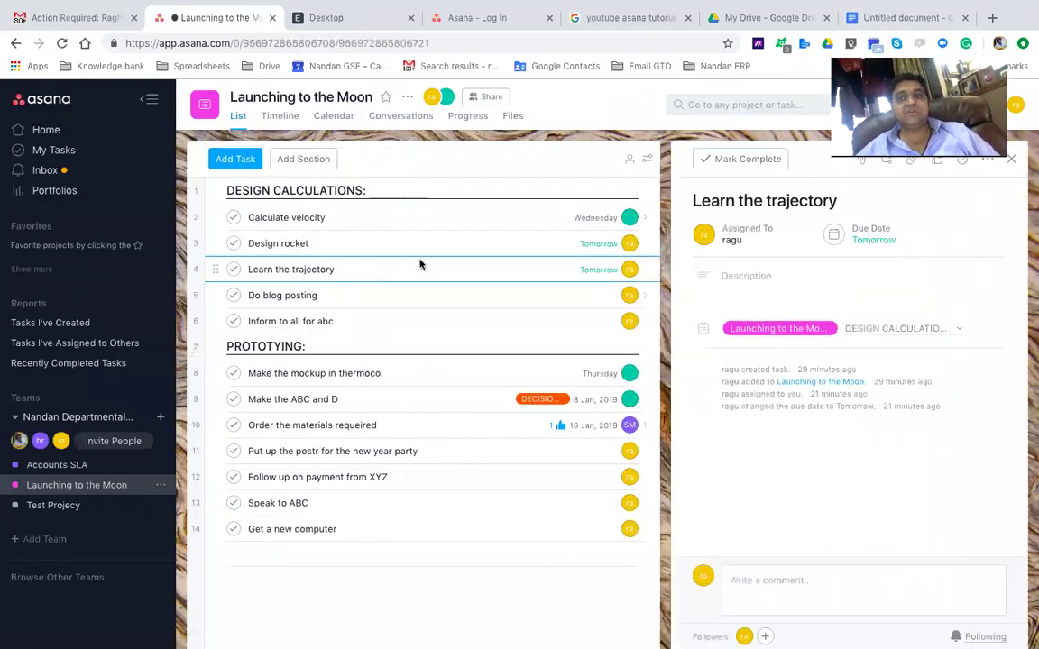
pyautogui.click(888, 18)
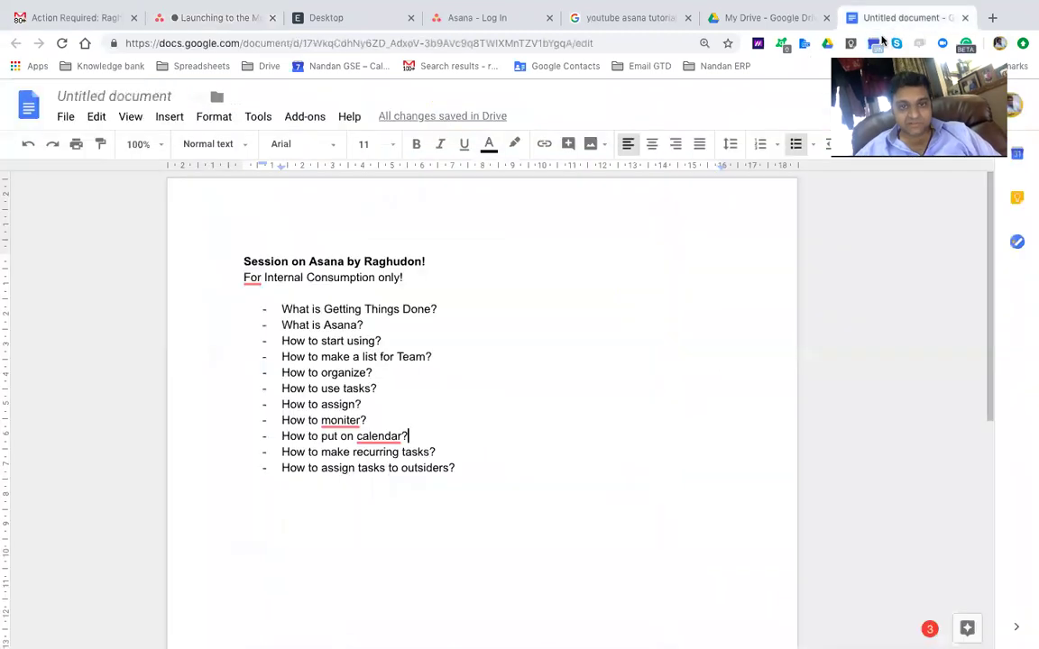
# Check the 'How to make recurring tasks?' topic in the outline, then go back to Asana
pyautogui.click(448, 446)
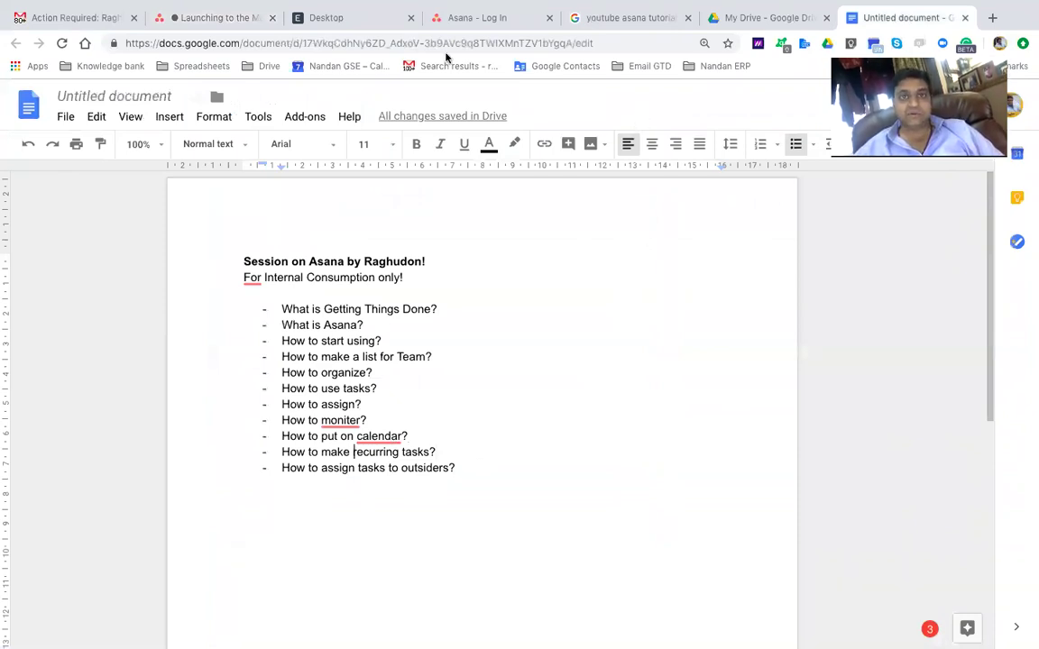
pyautogui.click(204, 20)
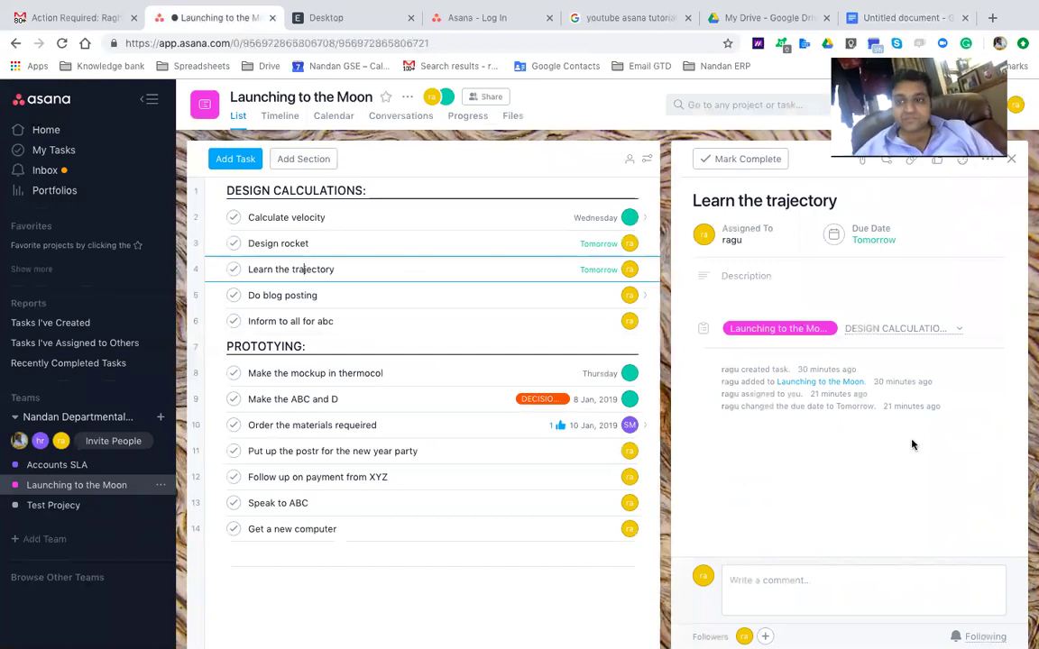
# Add a 10:00 due time to Learn the trajectory's due date
pyautogui.click(872, 236)
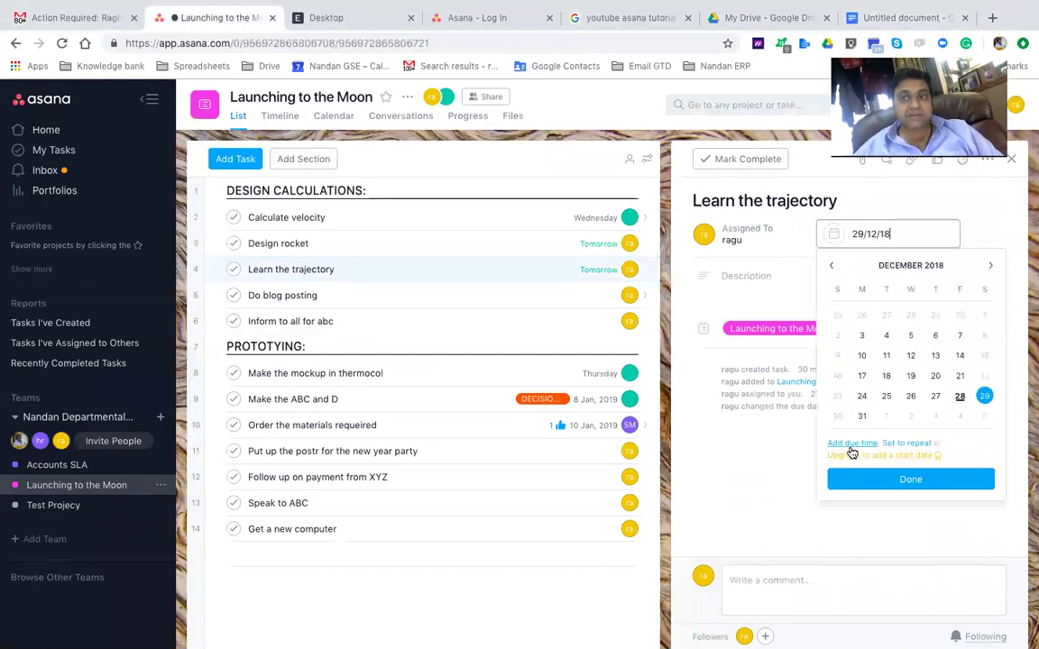
pyautogui.click(852, 443)
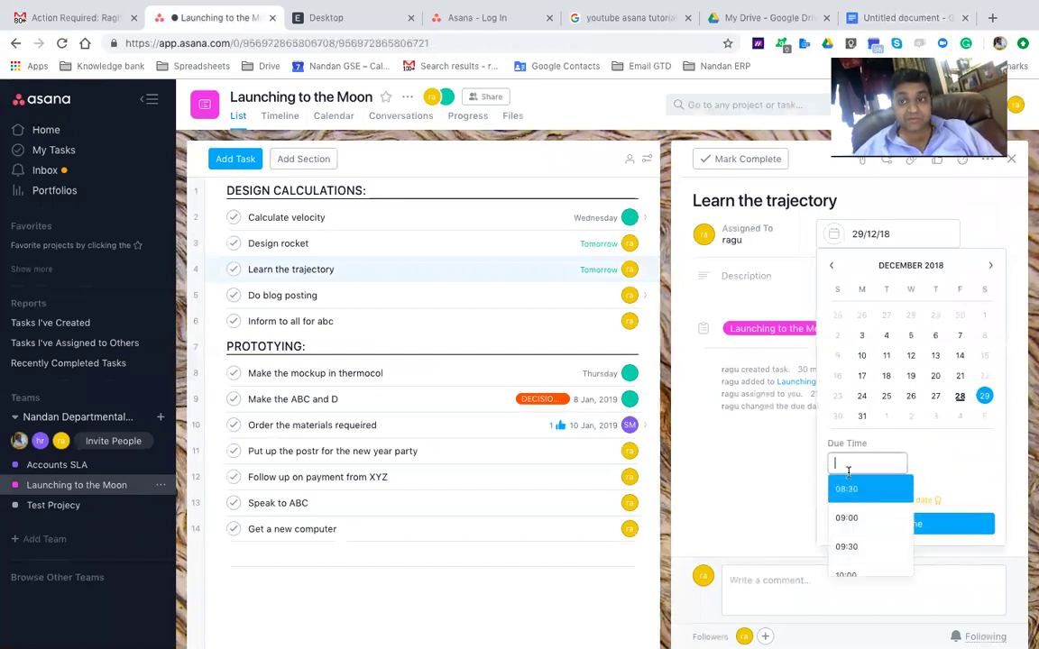
pyautogui.scroll(-2, 847, 520)
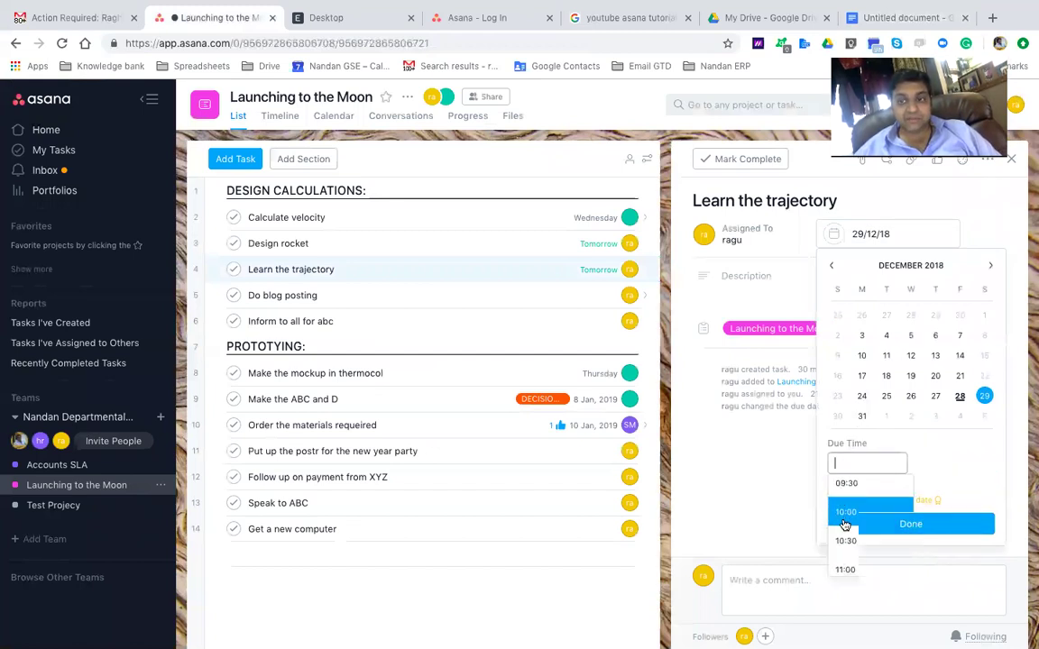
pyautogui.click(846, 519)
pyautogui.click(910, 523)
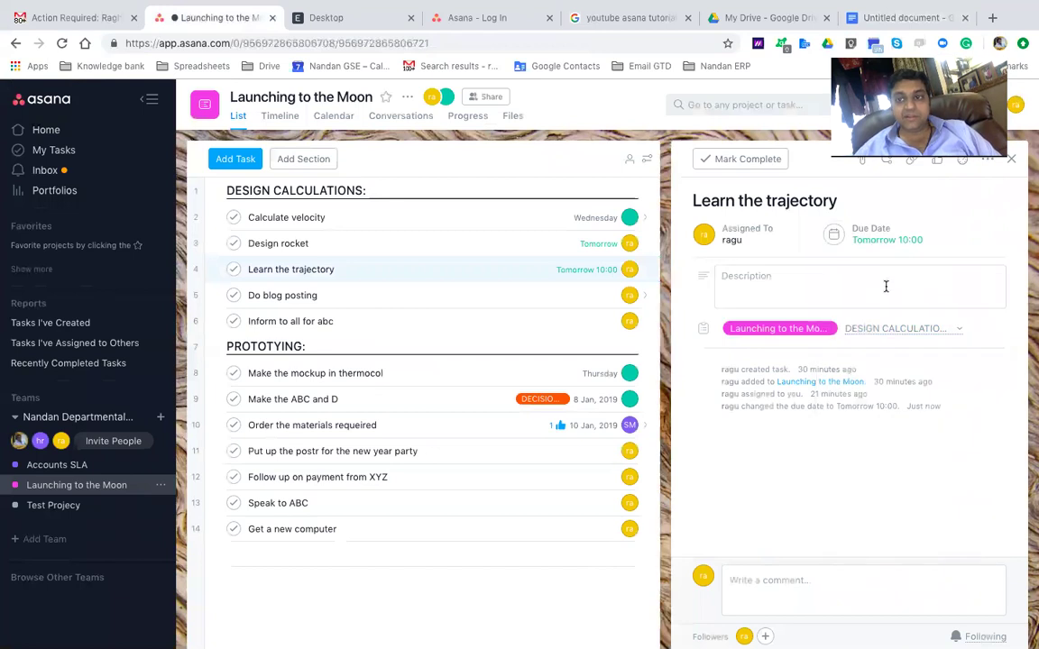
# Make the task repeat weekly and start picking repeat weekdays
pyautogui.click(867, 237)
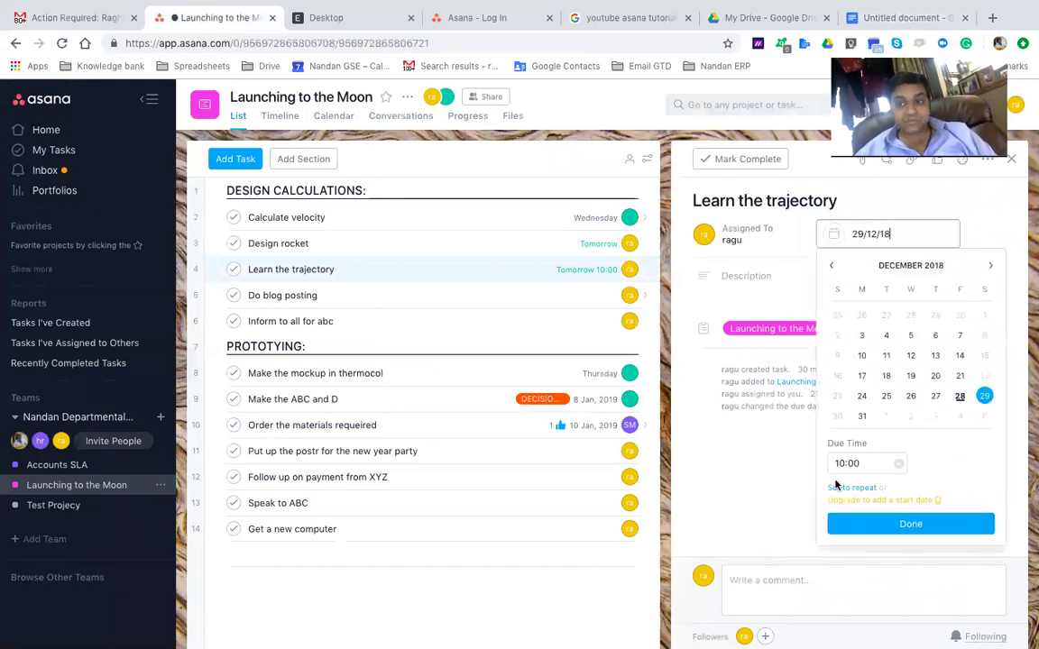
pyautogui.click(837, 488)
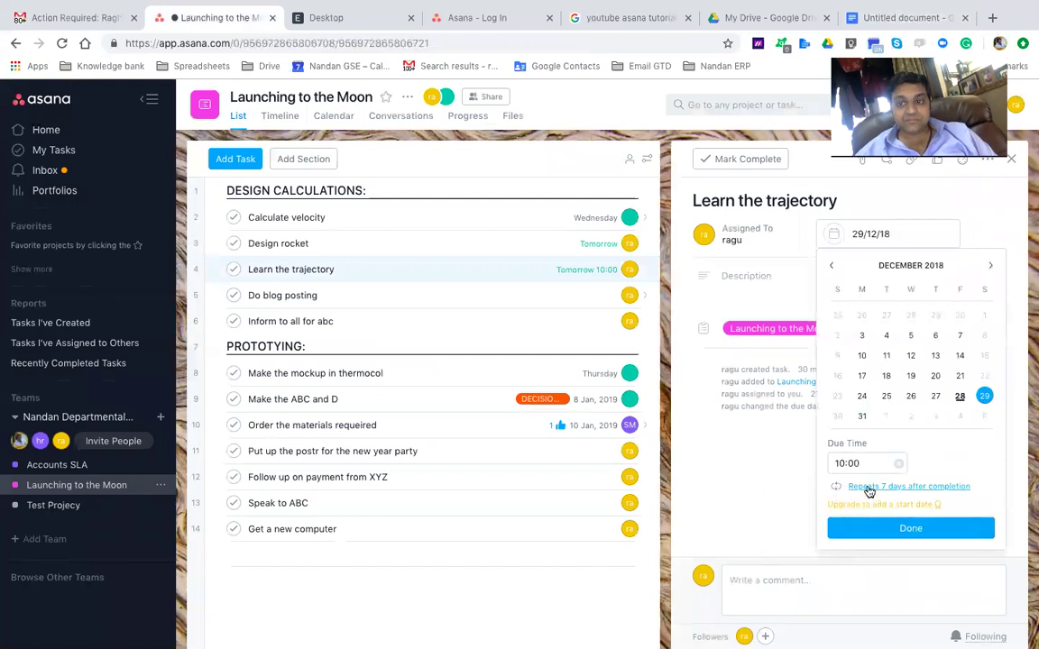
pyautogui.click(862, 486)
pyautogui.click(888, 489)
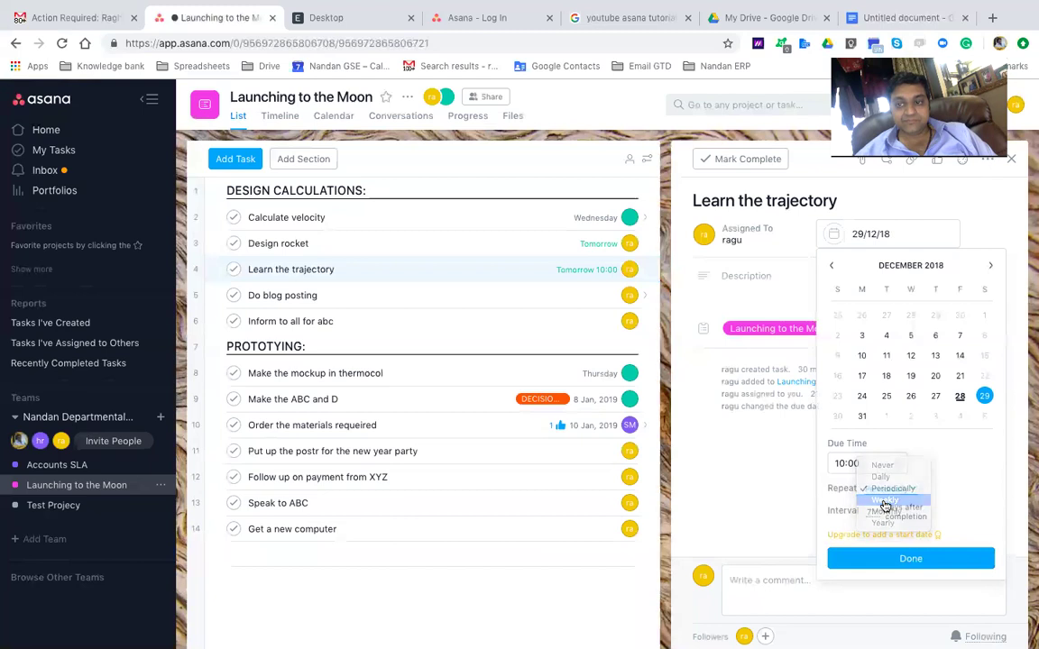
pyautogui.click(884, 499)
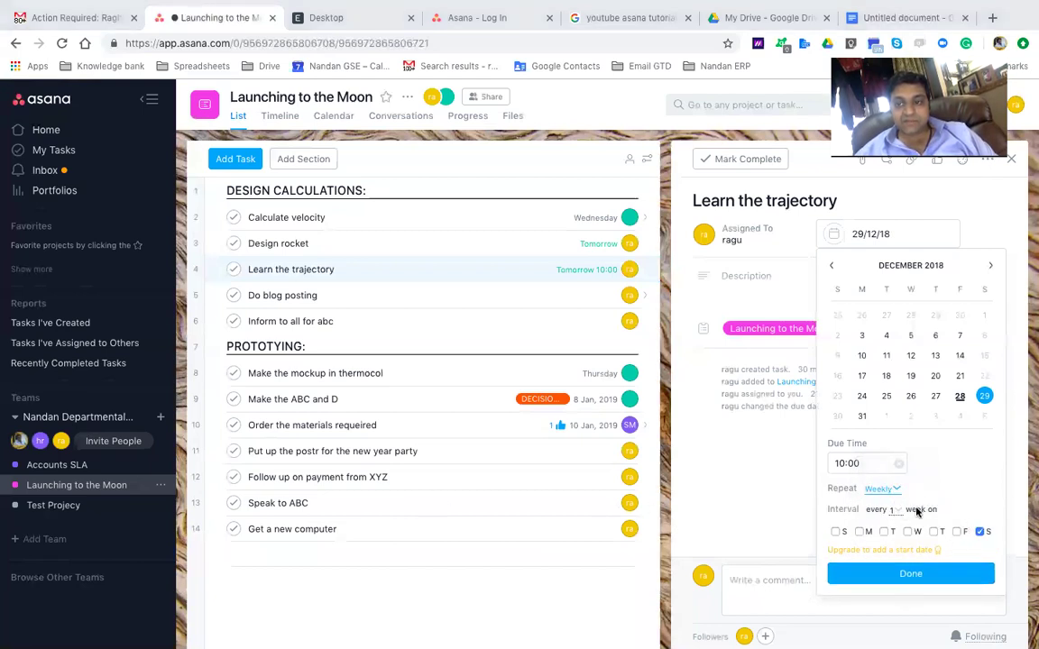
pyautogui.click(859, 531)
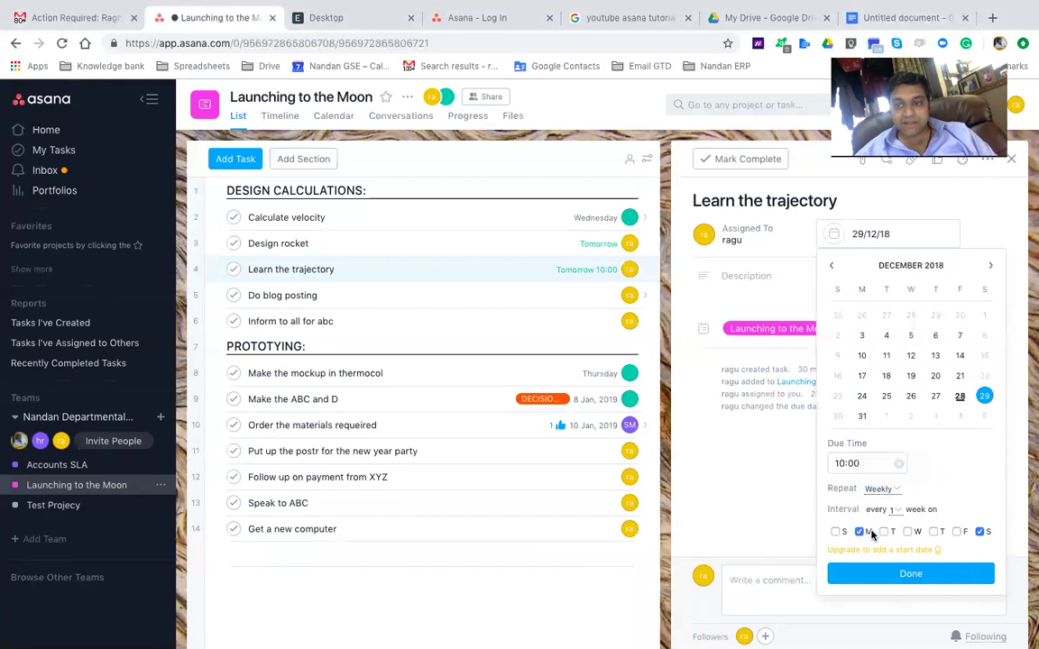
pyautogui.click(934, 532)
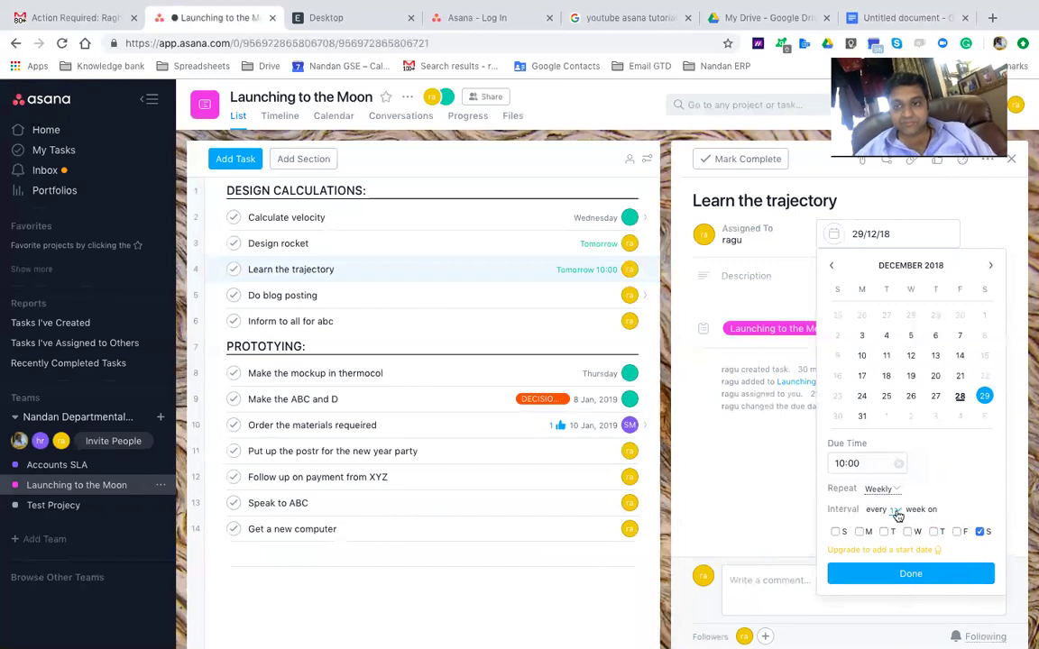
# Adjust the week interval and add Monday, Wednesday and Thursday, settling on every 1 week
pyautogui.click(893, 509)
pyautogui.click(898, 526)
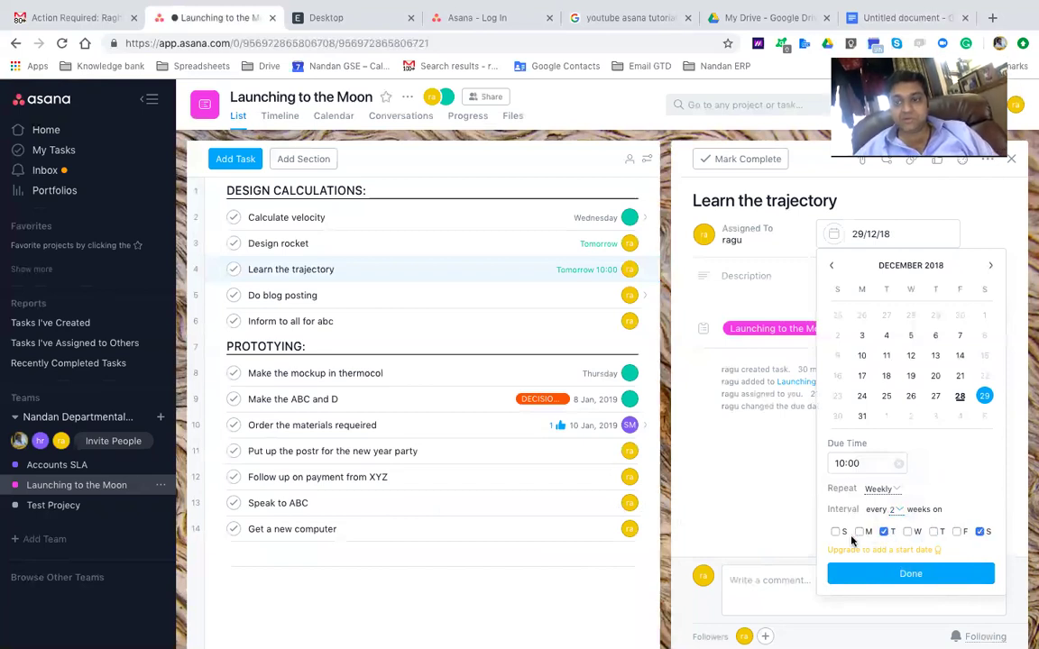
pyautogui.click(859, 532)
pyautogui.click(907, 532)
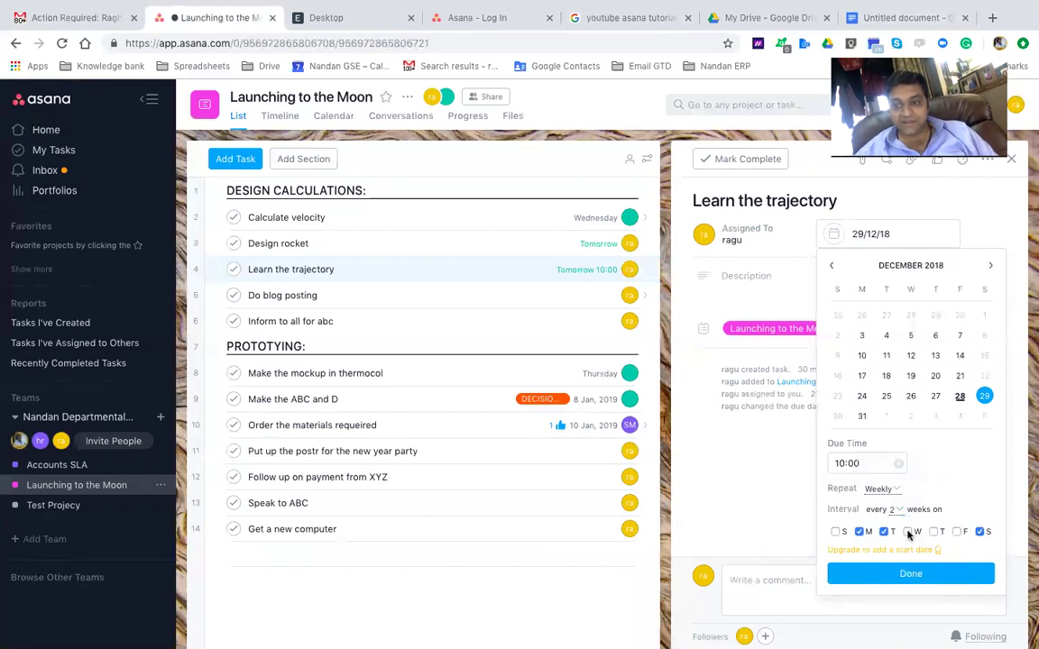
pyautogui.click(933, 532)
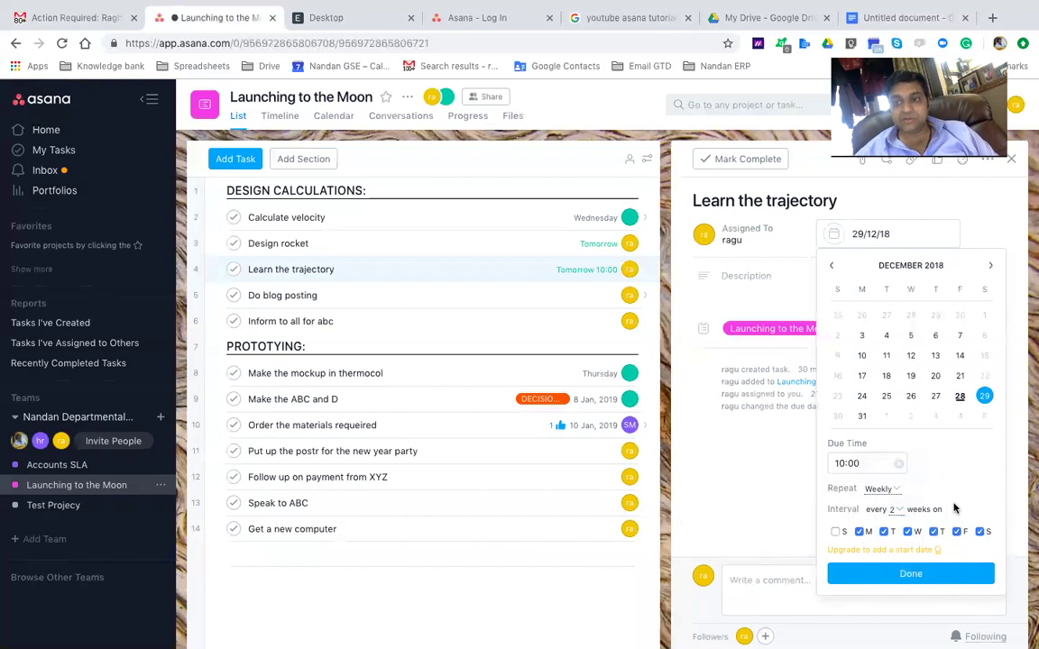
pyautogui.click(896, 509)
pyautogui.click(897, 498)
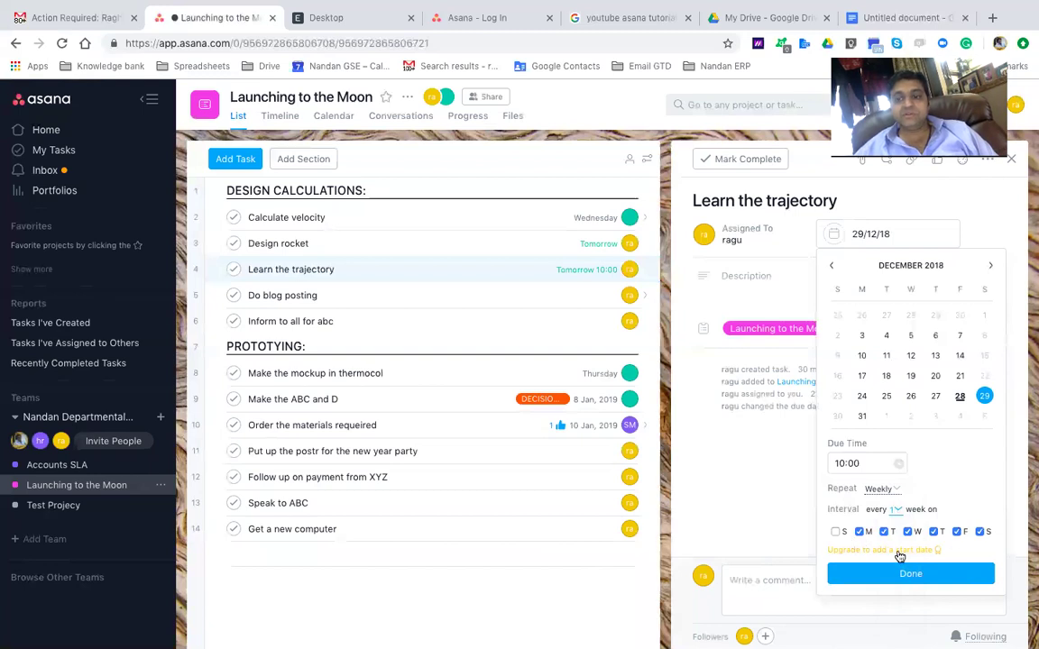
pyautogui.click(874, 489)
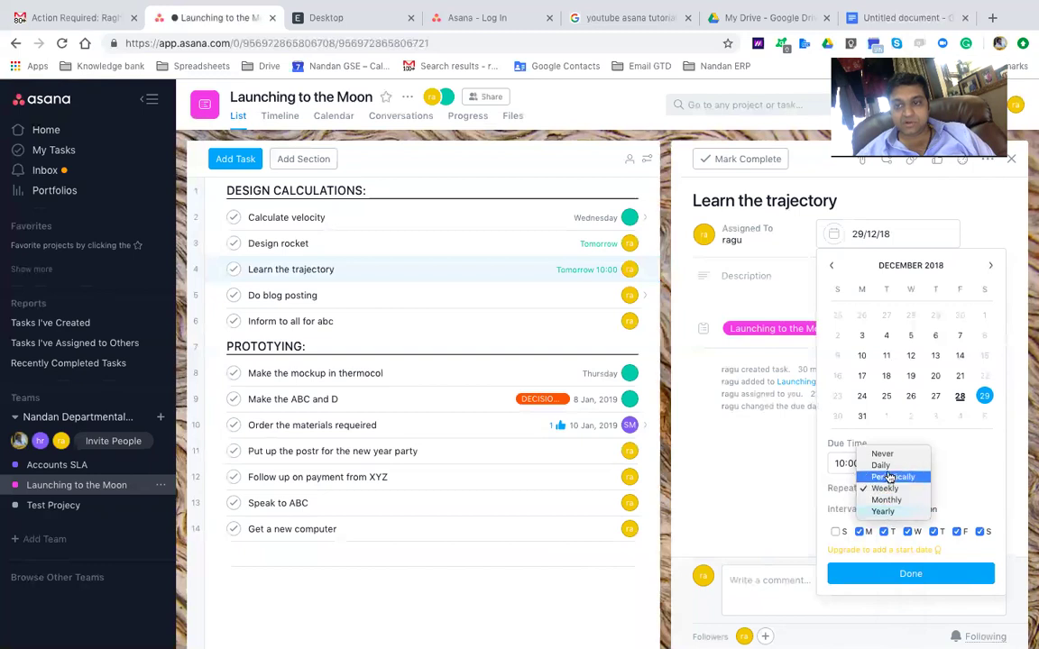
# Try yearly, then monthly repeats every 2, 3 and 6 months on the month's last day
pyautogui.click(883, 511)
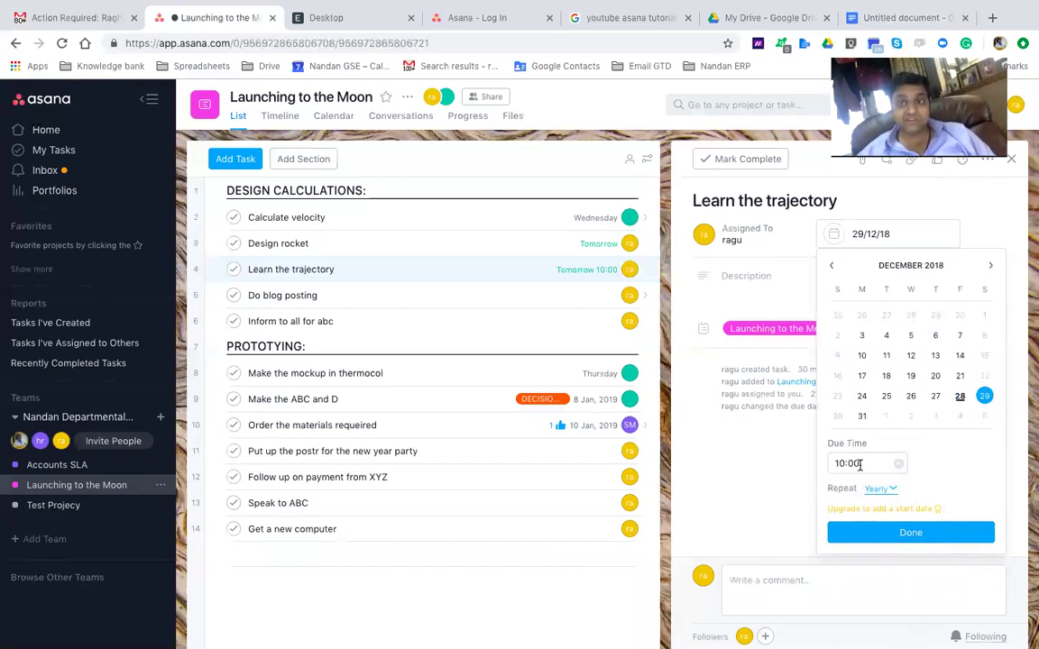
pyautogui.click(879, 489)
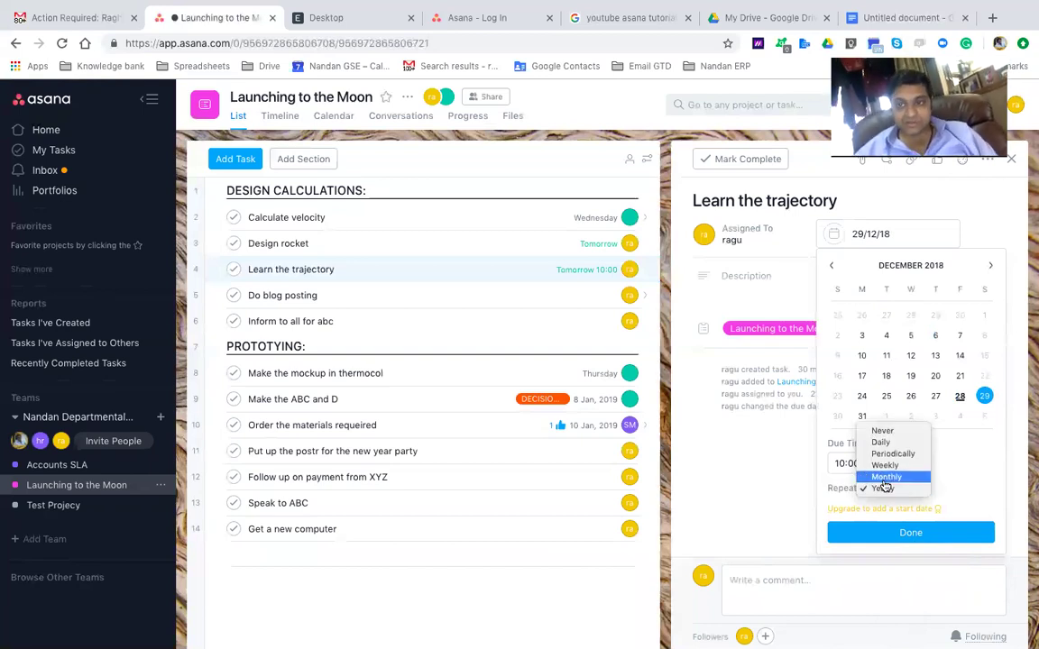
pyautogui.click(884, 478)
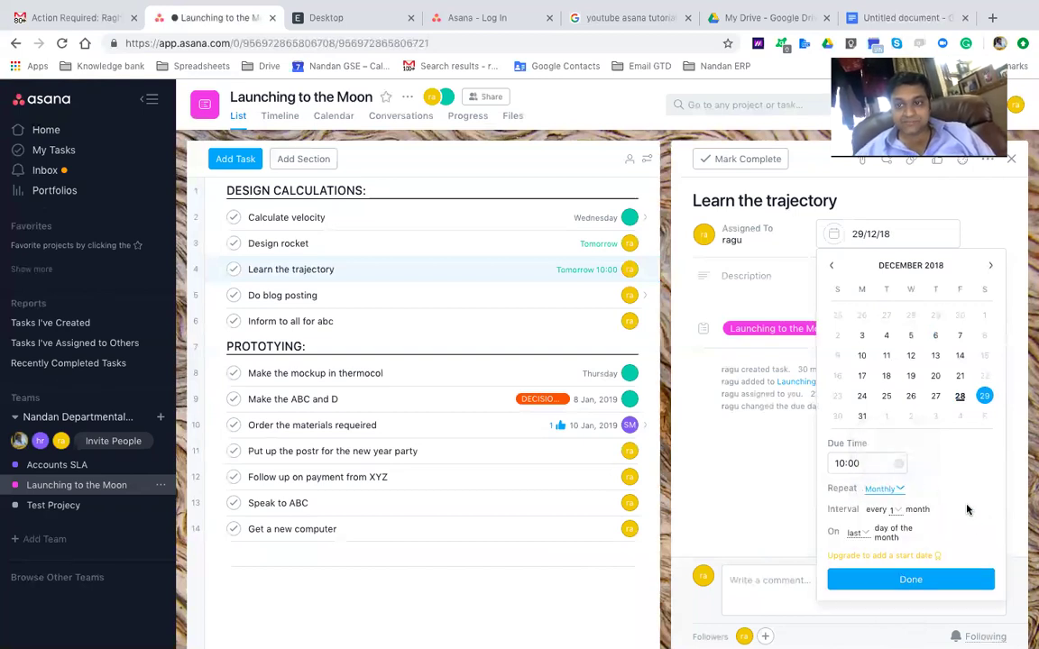
pyautogui.click(892, 512)
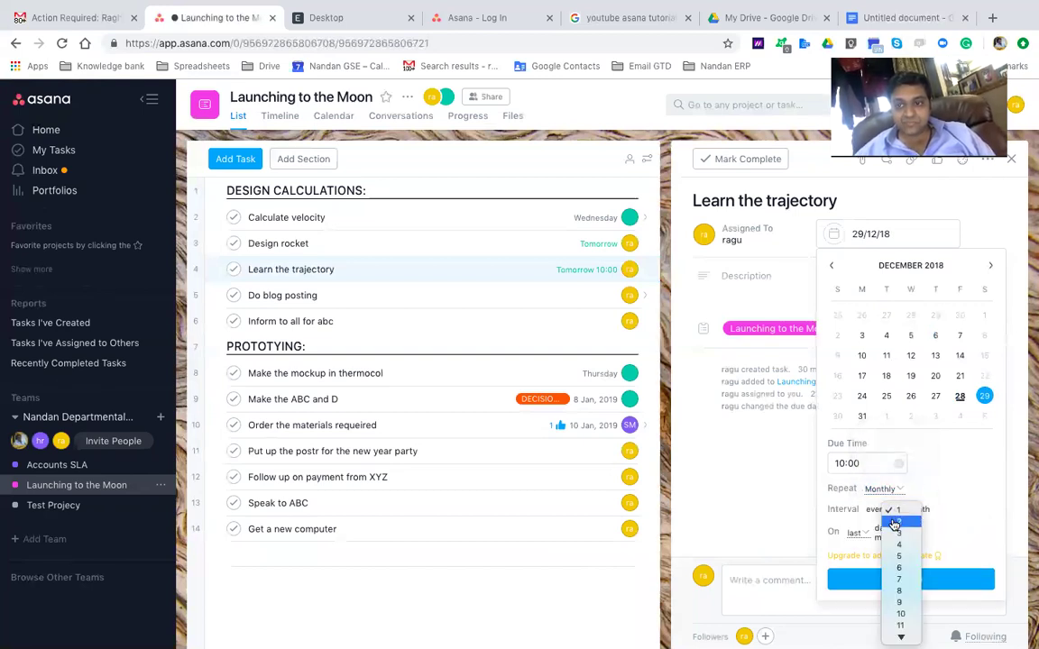
pyautogui.click(893, 522)
pyautogui.click(897, 510)
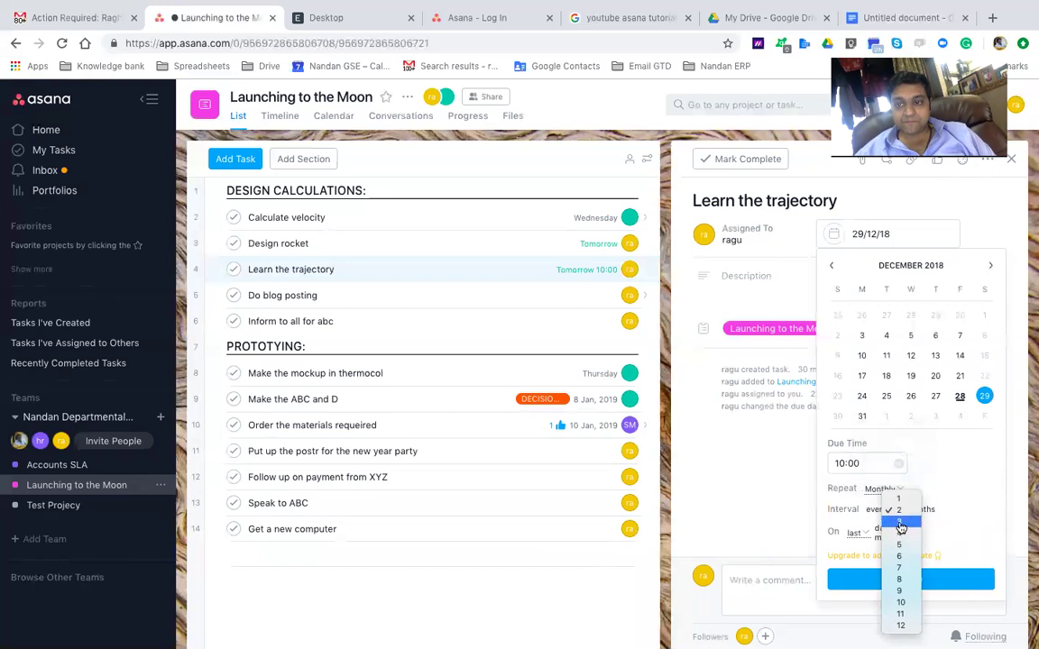
pyautogui.click(900, 525)
pyautogui.click(897, 512)
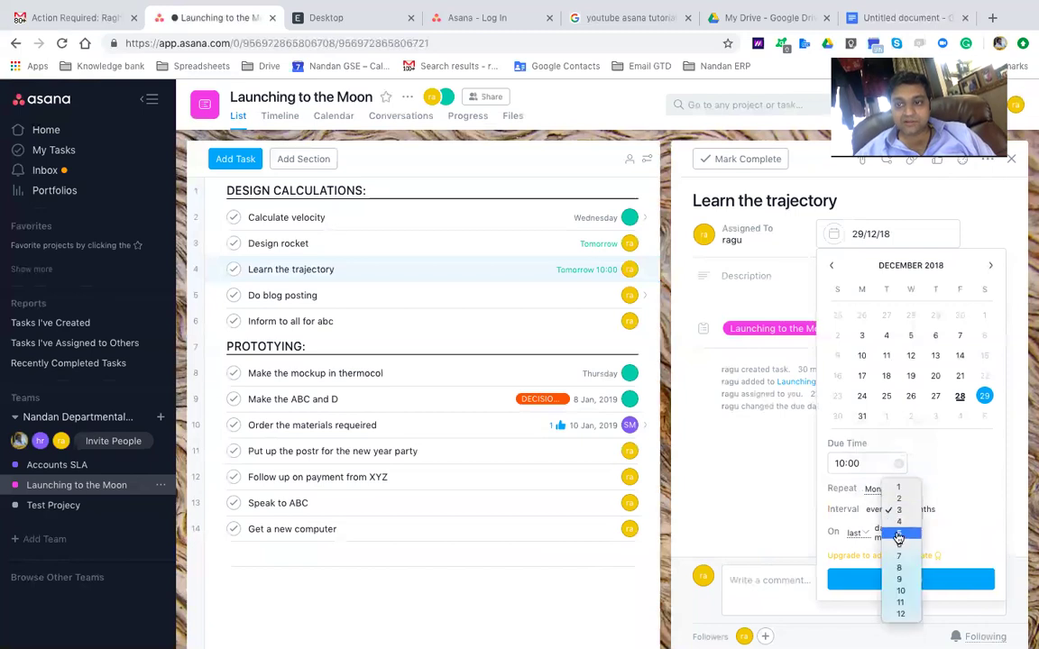
pyautogui.click(897, 544)
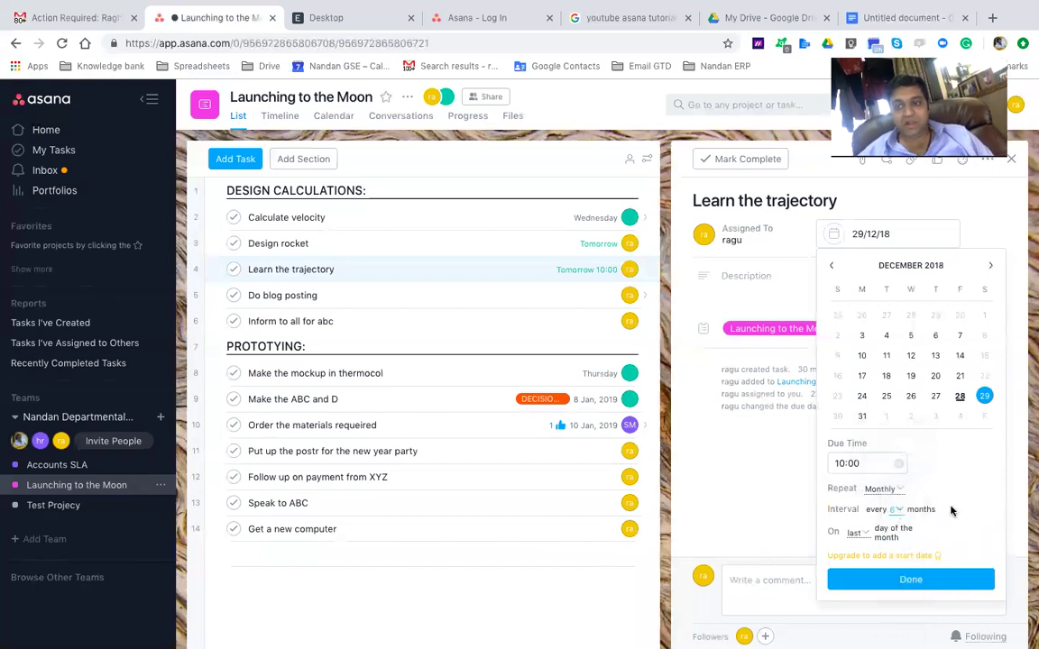
pyautogui.click(859, 533)
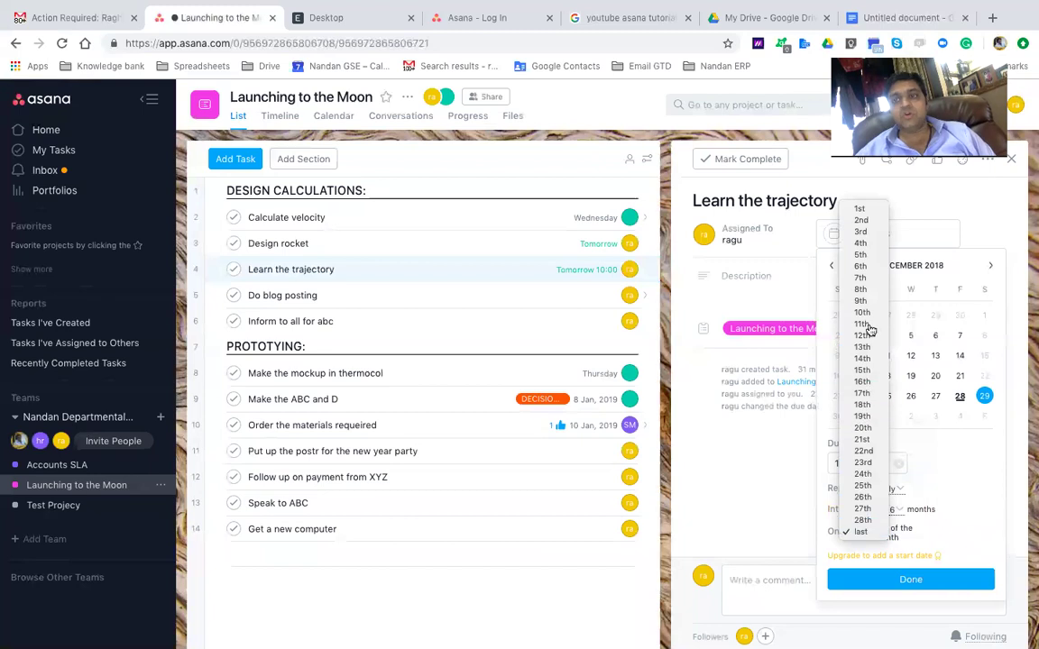
pyautogui.click(935, 420)
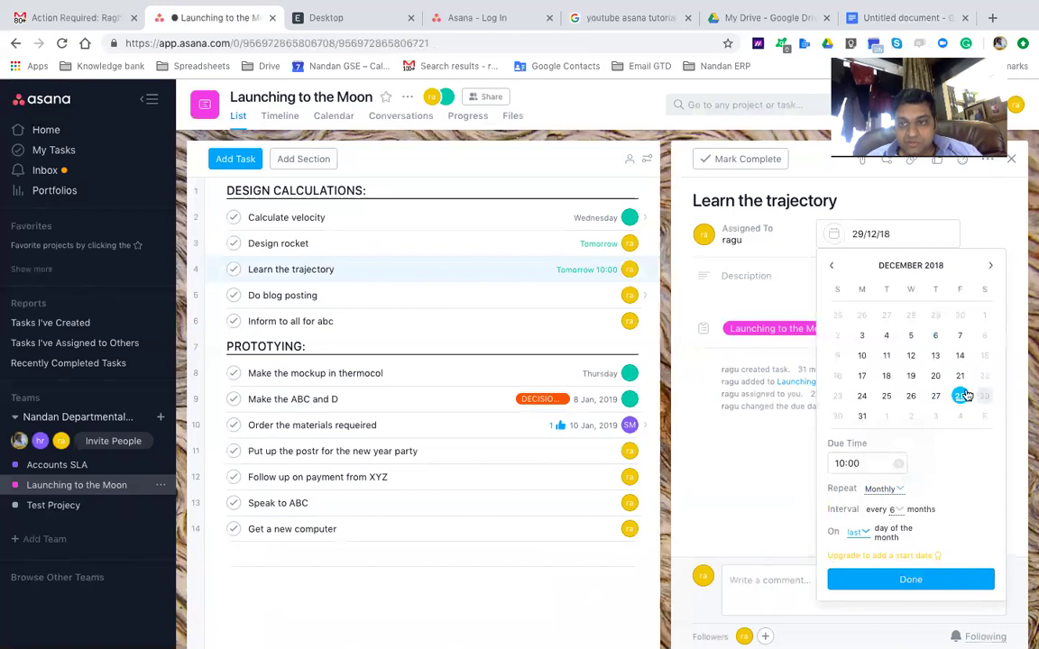
# Switch the repeat frequency to Daily and confirm the 10:00 recurring due date
pyautogui.click(882, 491)
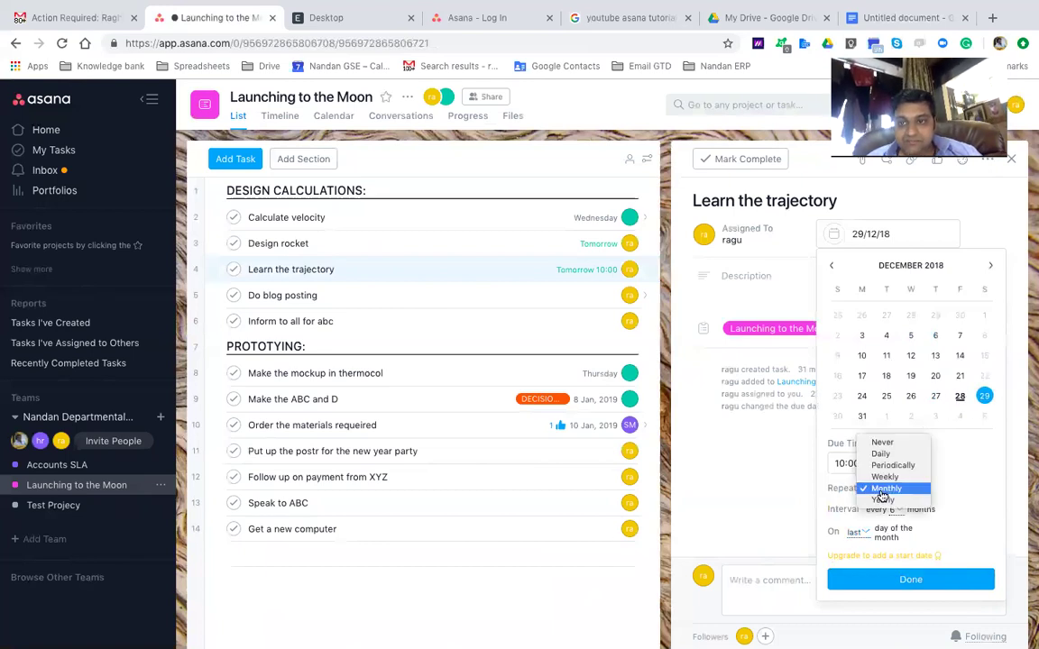
pyautogui.click(888, 454)
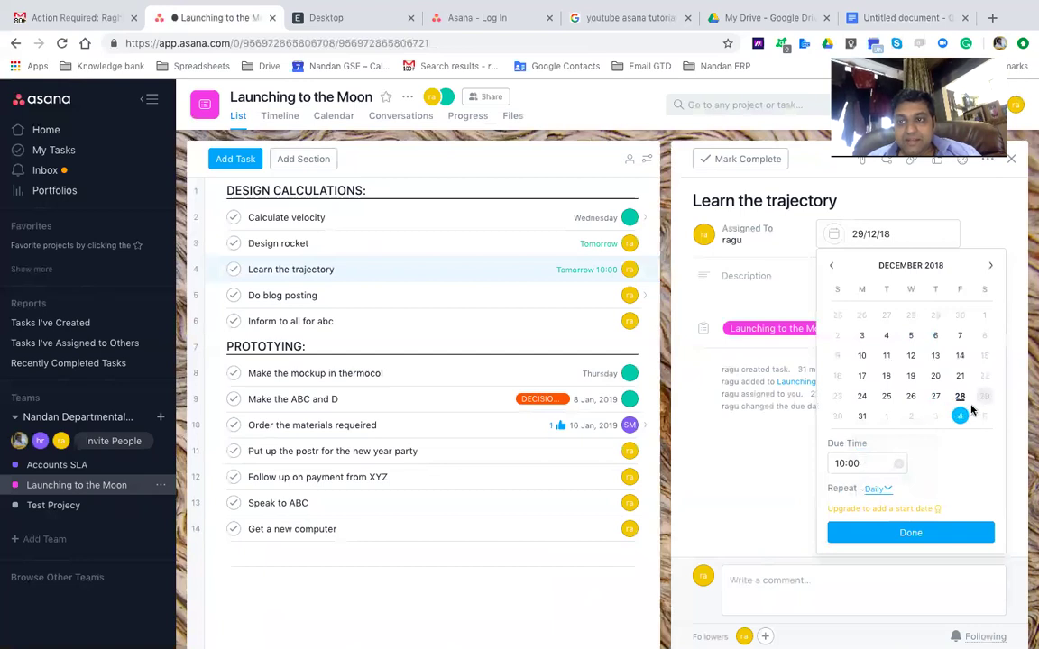
pyautogui.click(871, 534)
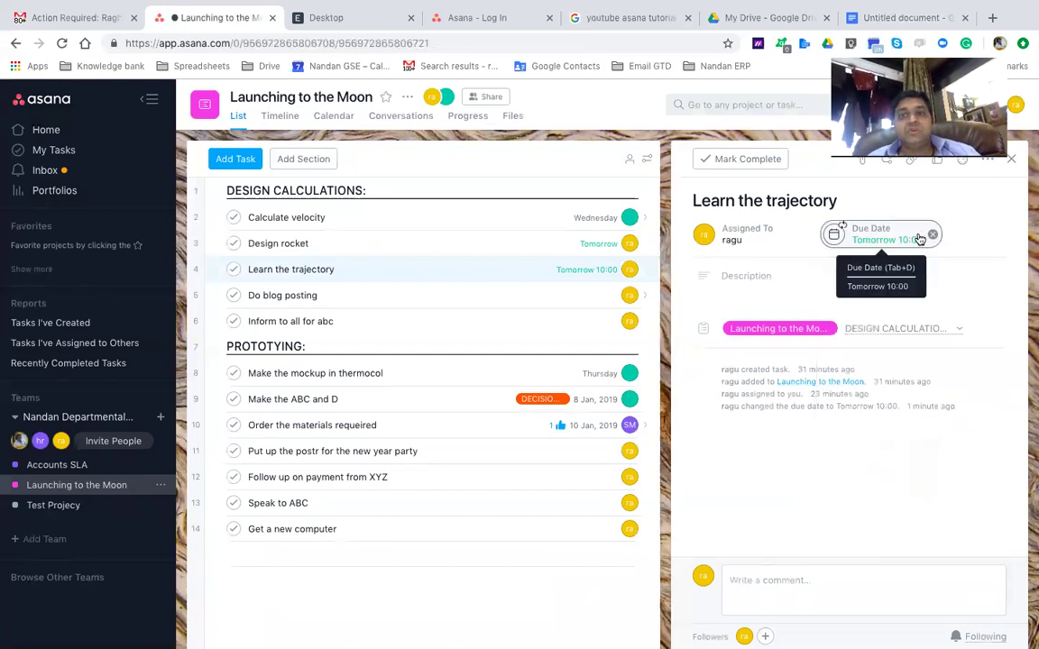
# Mark Learn the trajectory complete, then complete its regenerated copy as well
pyautogui.click(363, 270)
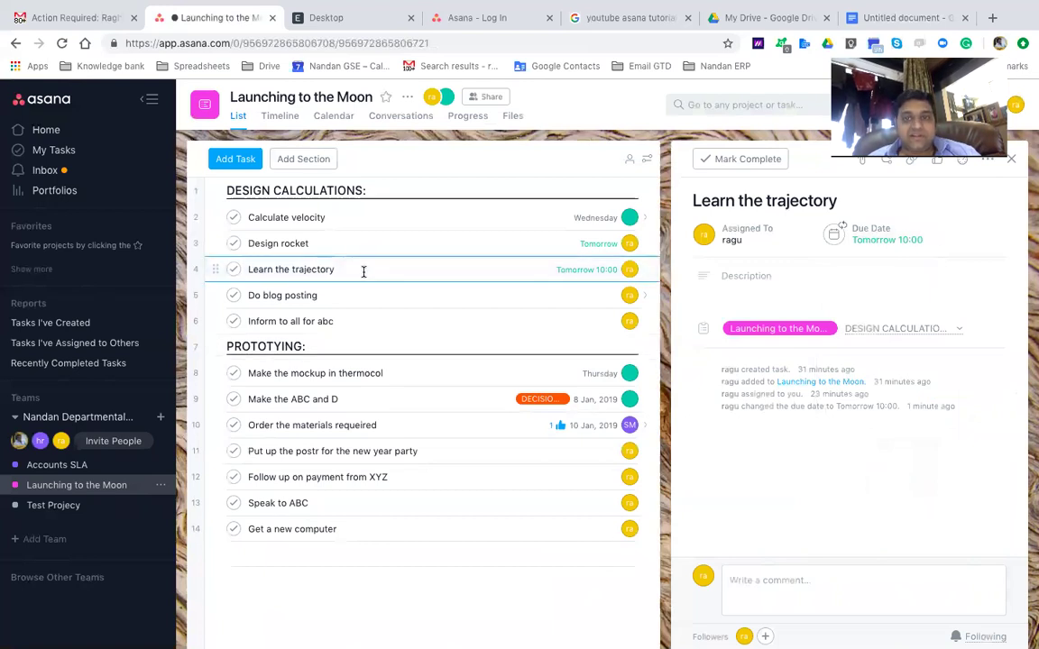
pyautogui.click(720, 160)
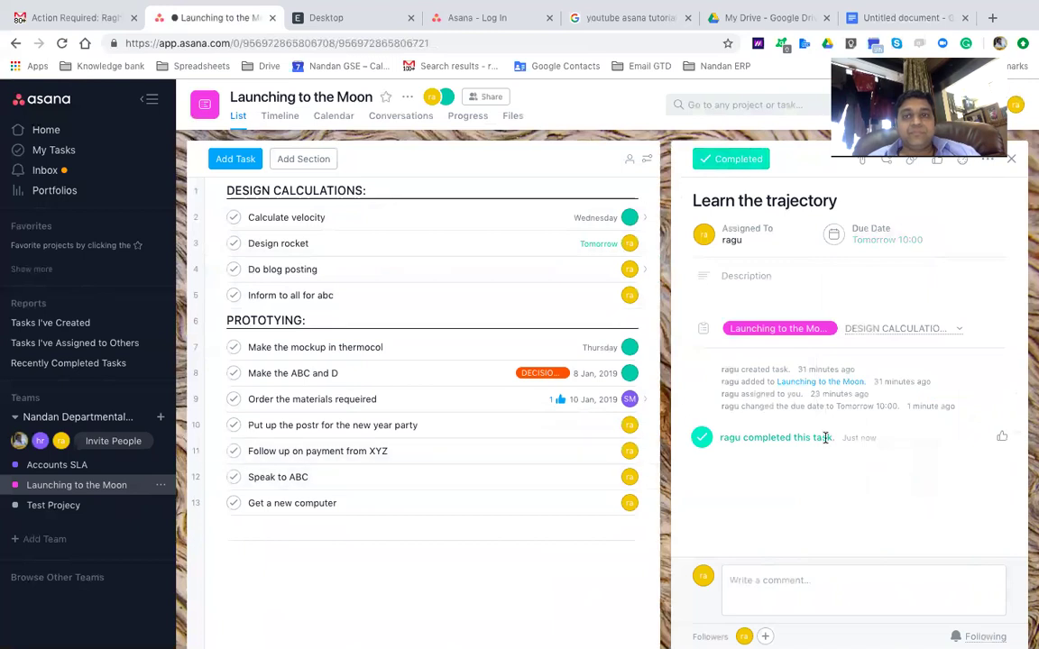
pyautogui.click(346, 381)
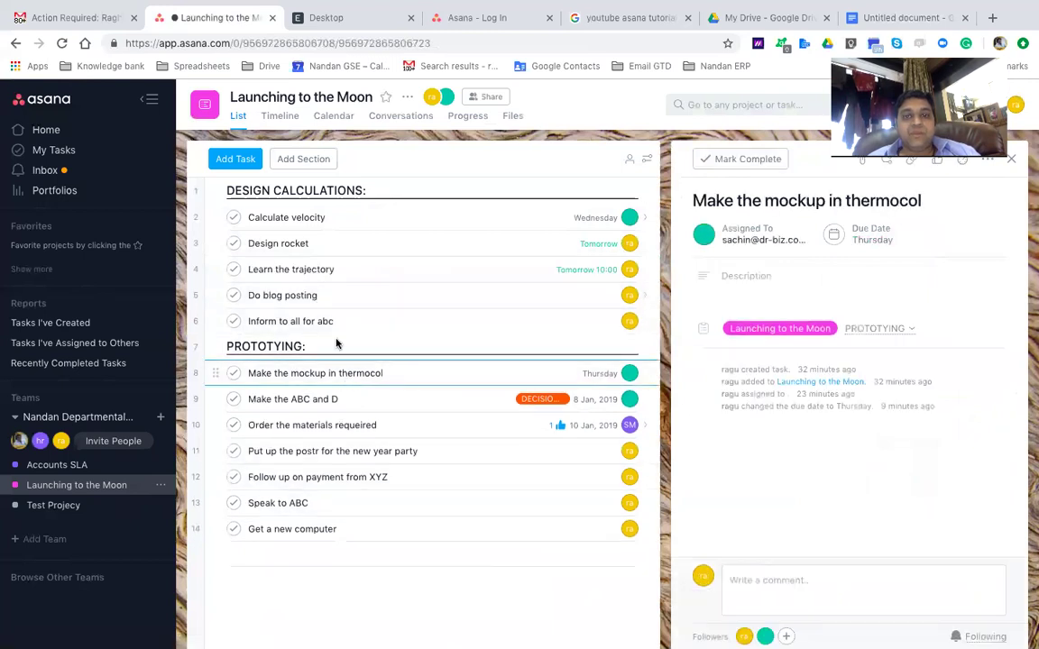
pyautogui.click(330, 270)
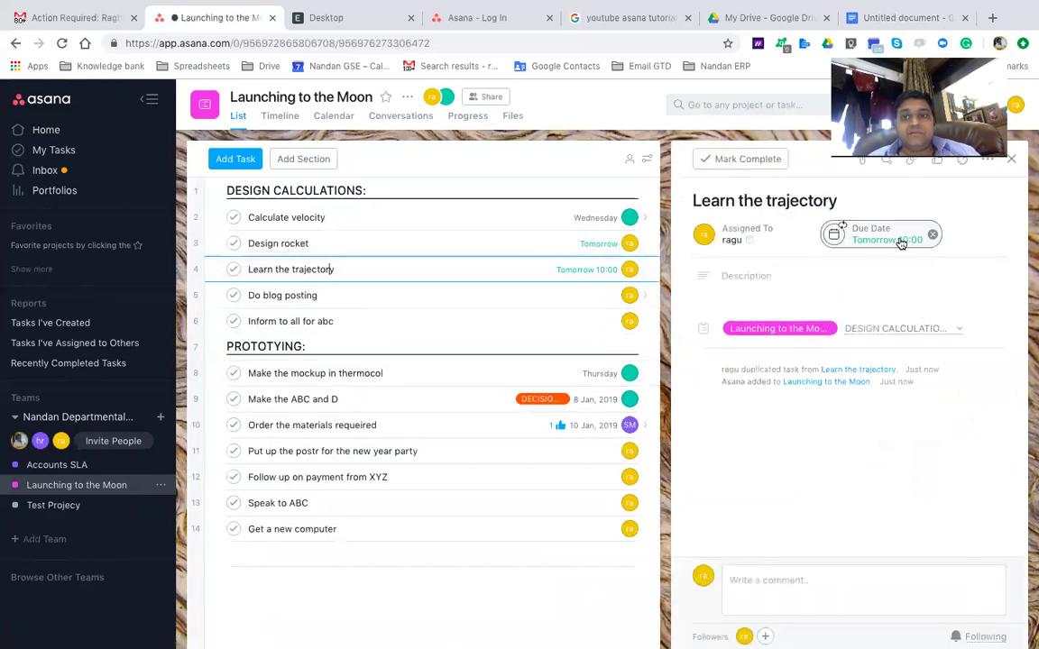
pyautogui.click(742, 171)
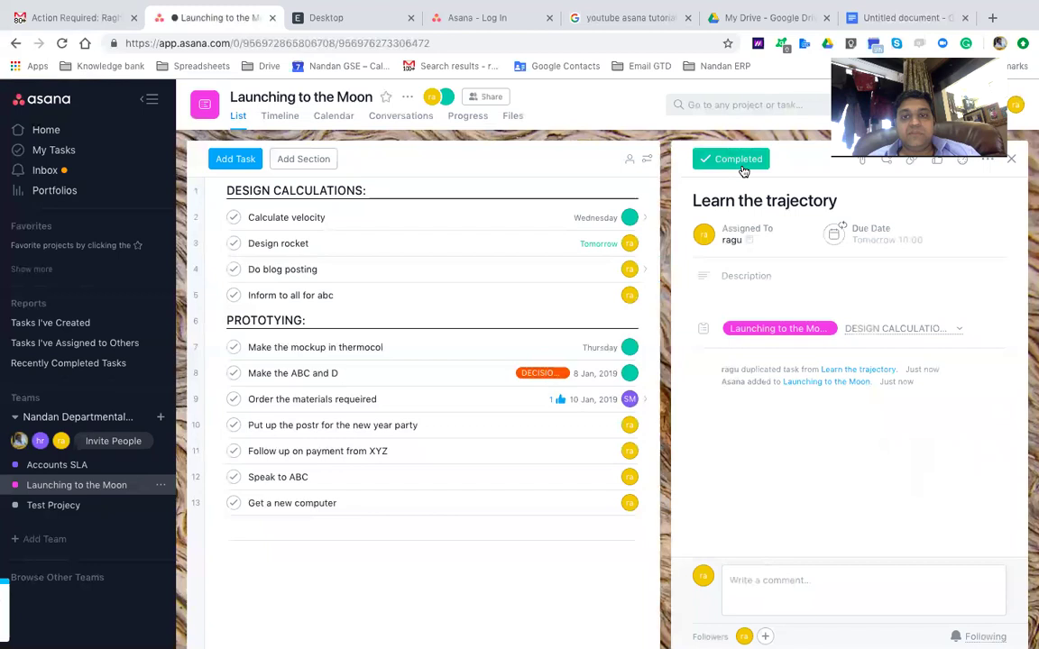
pyautogui.click(335, 273)
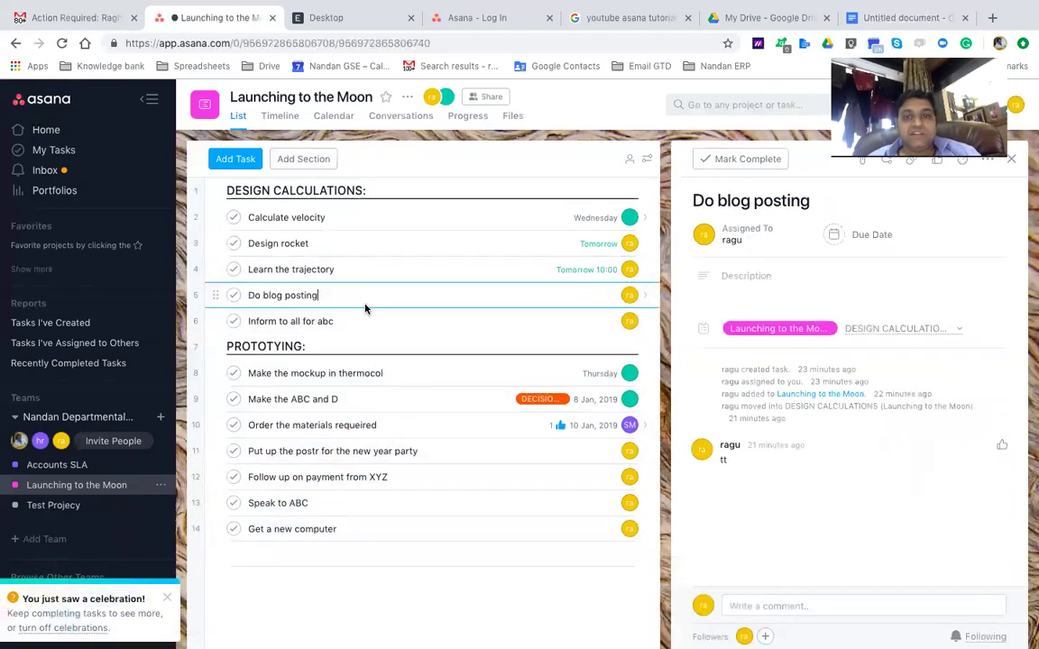
# Move the new Learn the trajectory copy's due date back to 27 December and mark it complete
pyautogui.click(348, 272)
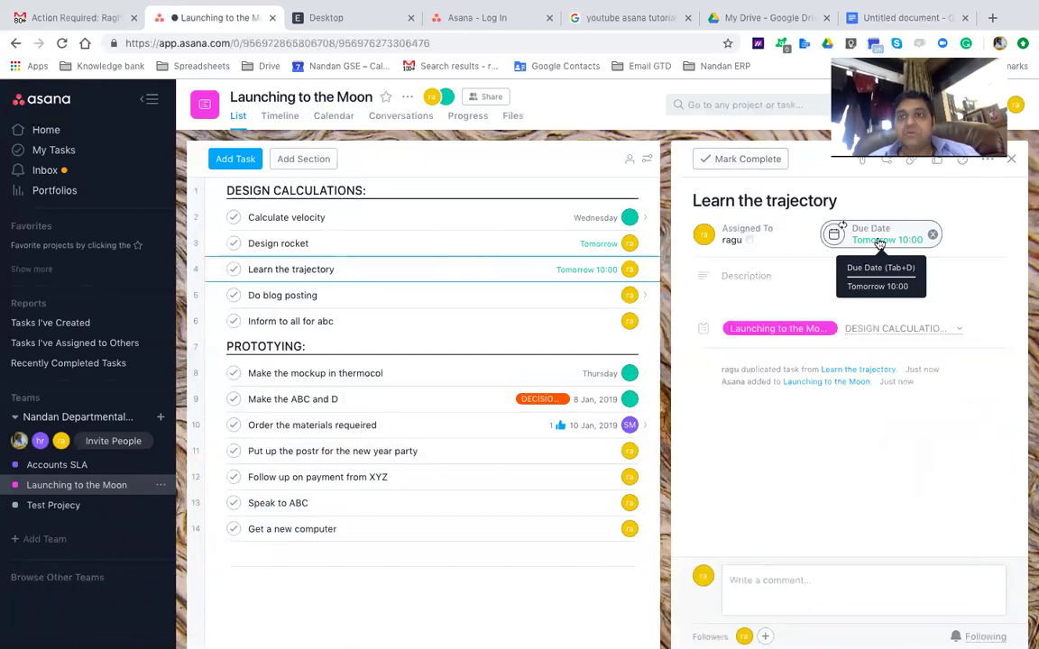
pyautogui.click(879, 242)
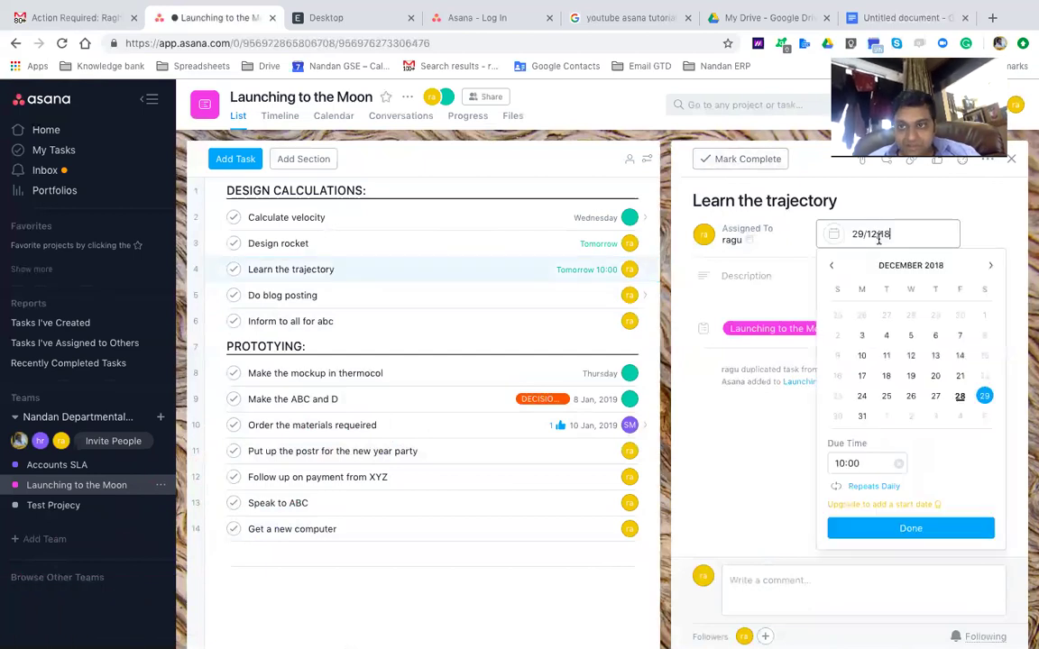
pyautogui.click(942, 400)
pyautogui.click(813, 281)
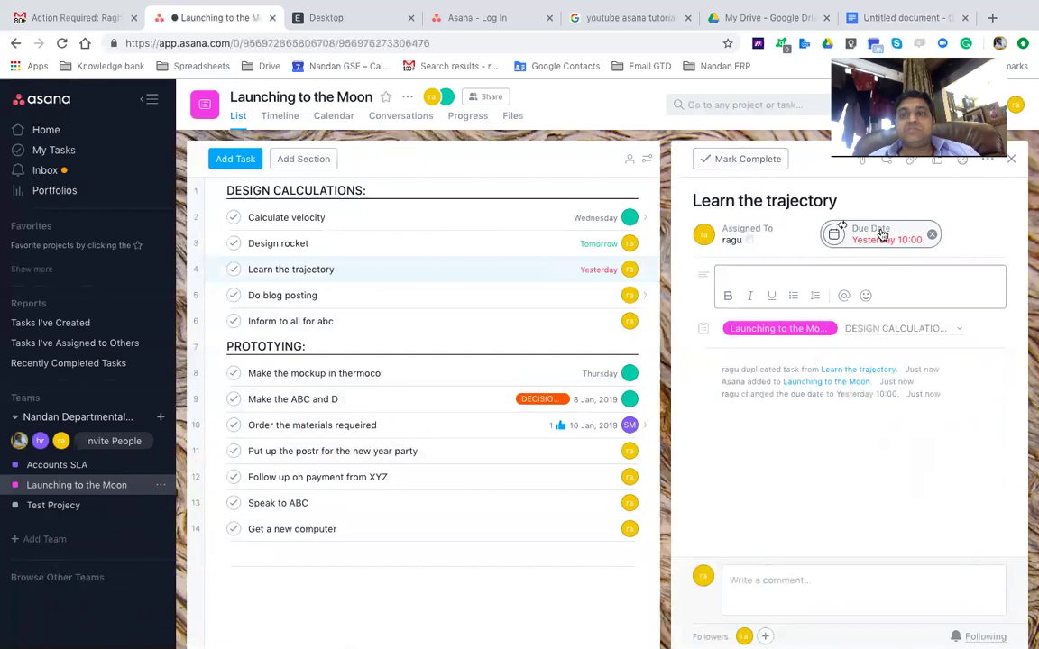
pyautogui.click(739, 159)
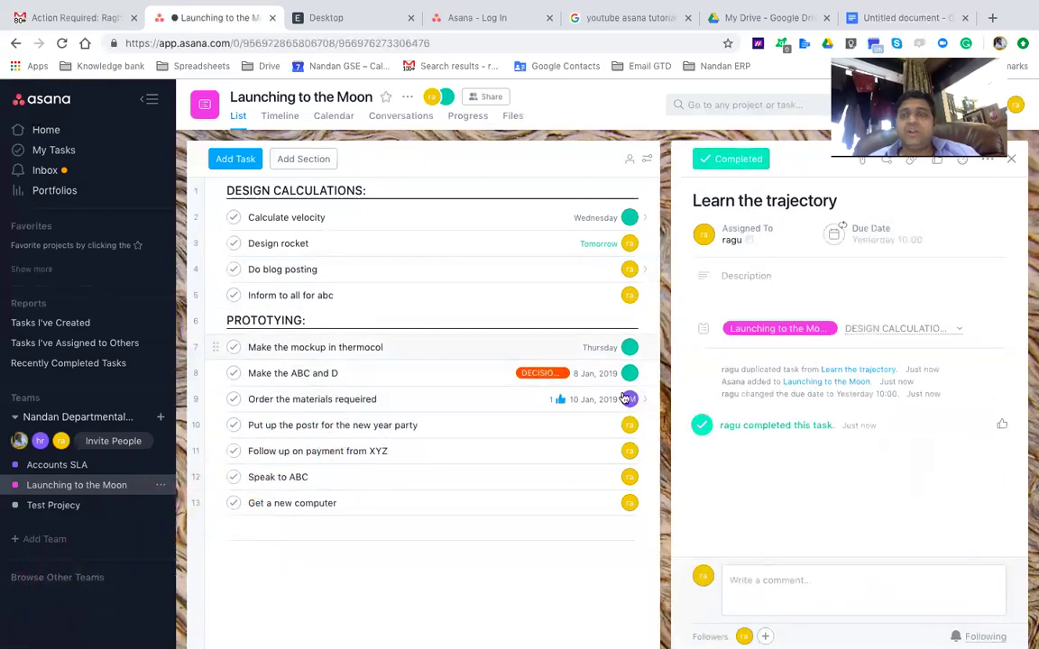
# Review the regenerated Learn the trajectory, Do blog posting and Inform to all for abc tasks
pyautogui.click(303, 353)
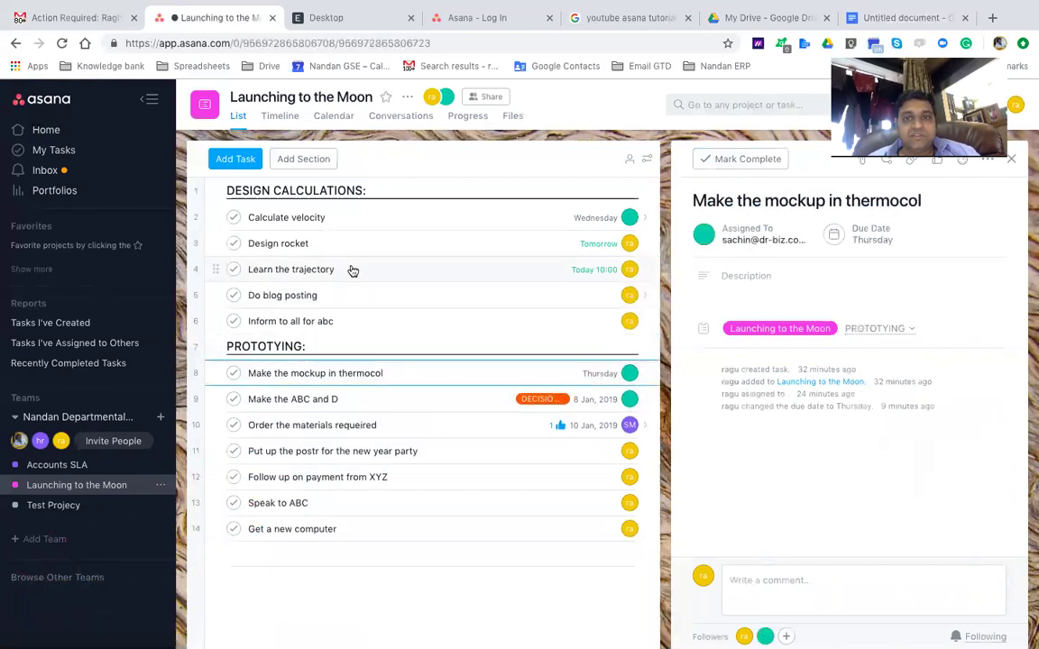
pyautogui.click(352, 269)
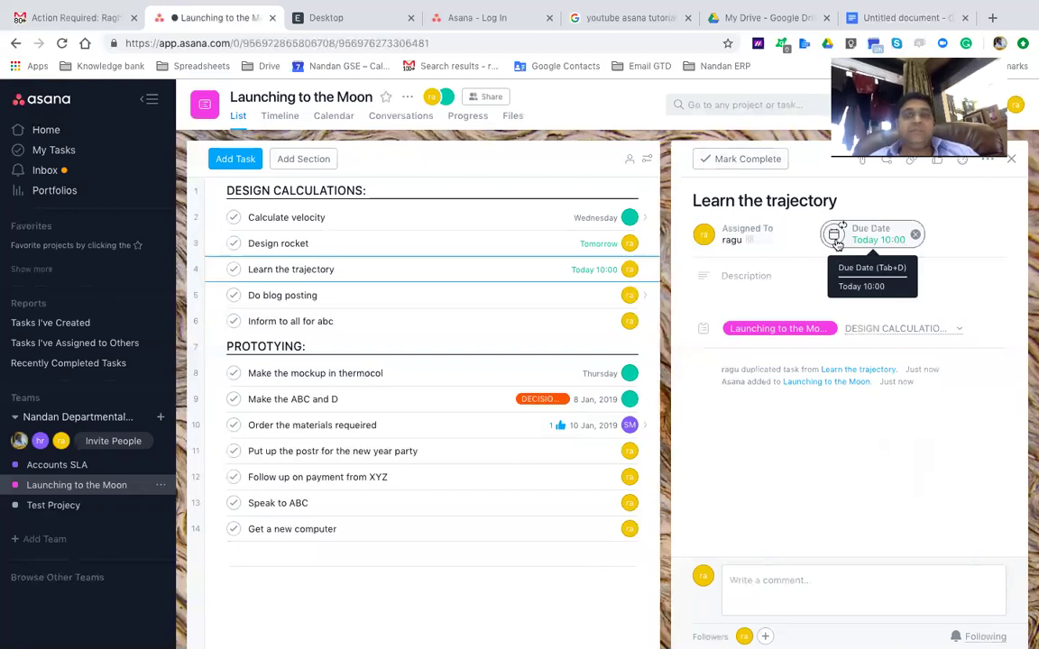
pyautogui.click(390, 273)
pyautogui.click(368, 294)
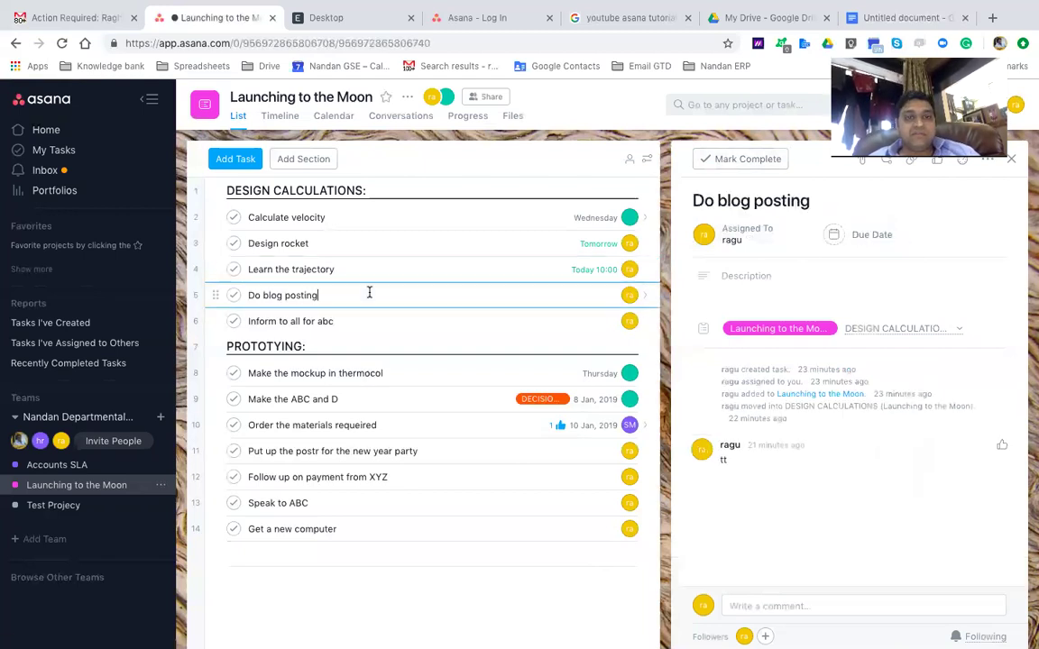
pyautogui.click(349, 279)
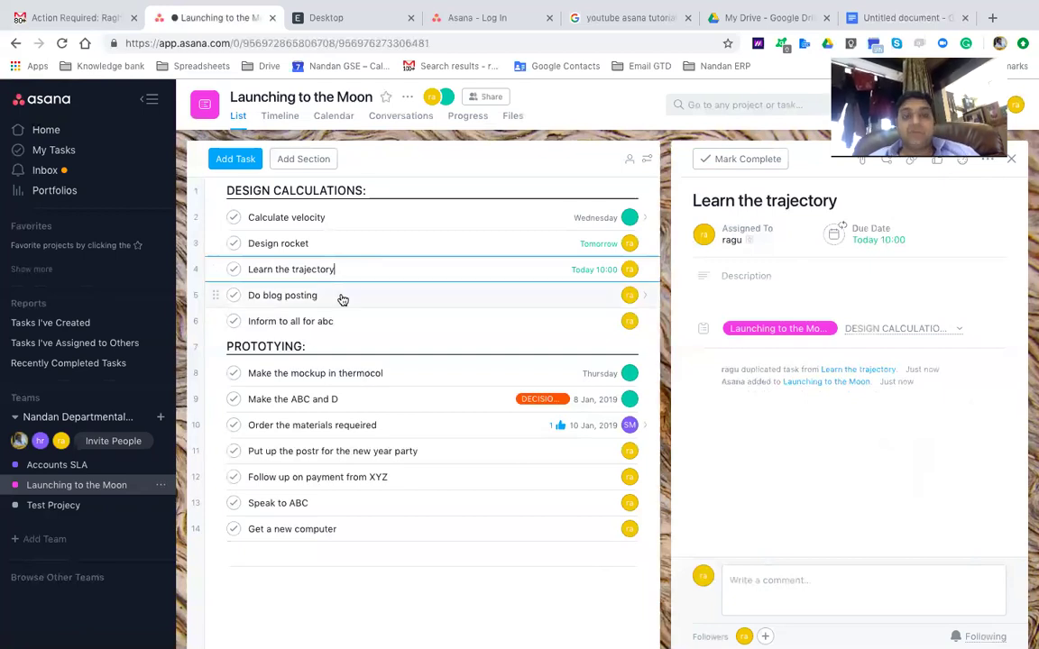
pyautogui.click(342, 298)
pyautogui.click(344, 319)
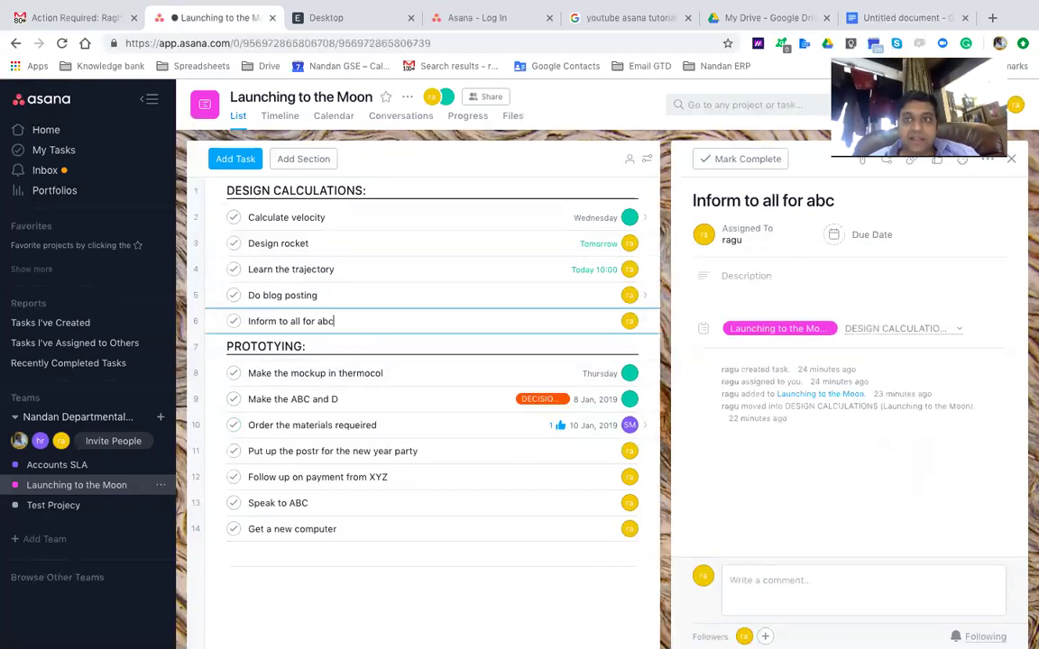
pyautogui.click(918, 105)
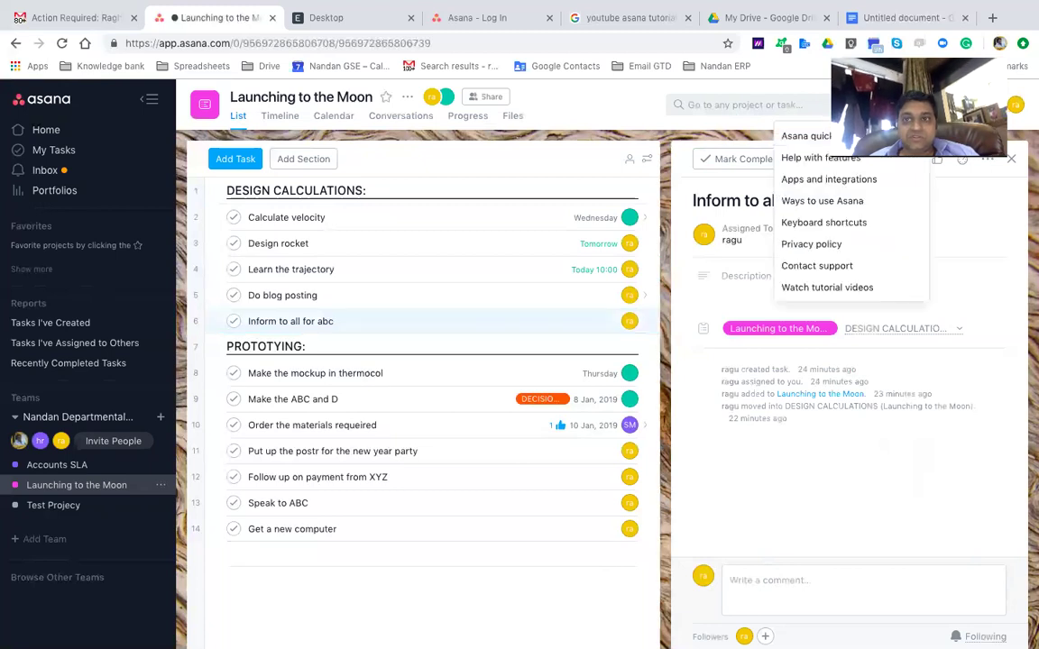
# Open the Ways to use Asana guide, scroll its workflow articles, then return to Launching to the Moon
pyautogui.click(831, 202)
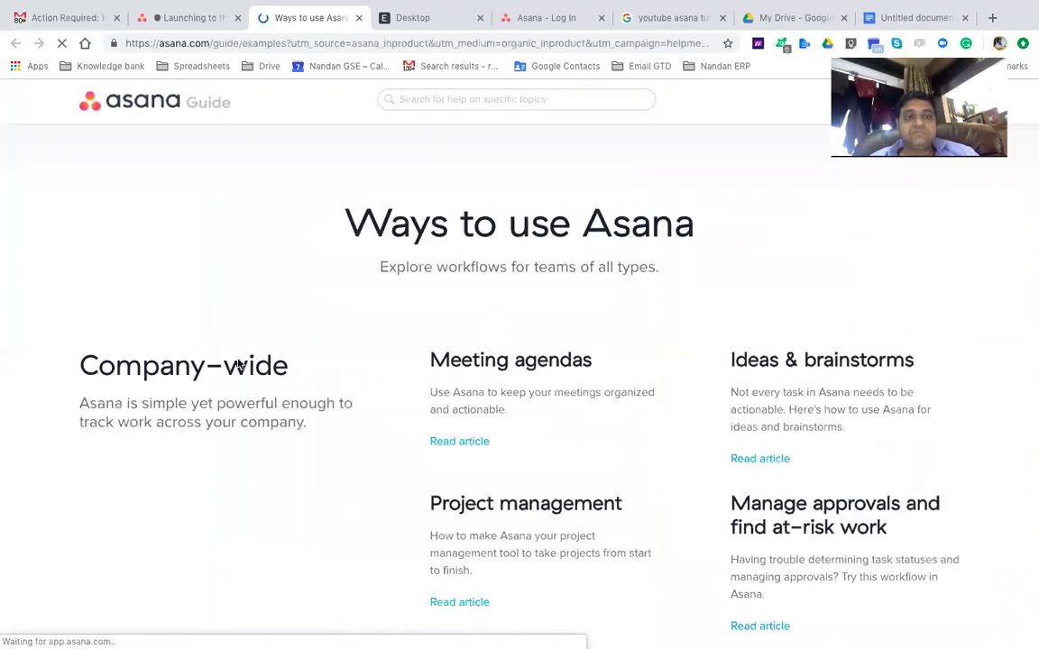
pyautogui.scroll(-1, 185, 360)
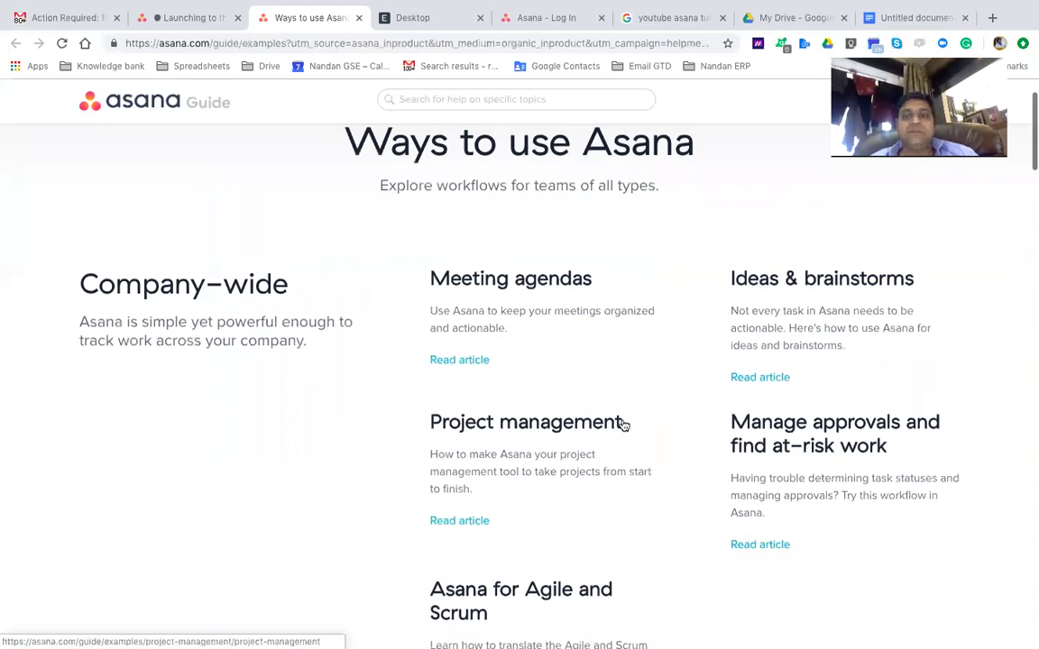
pyautogui.scroll(-4, 857, 434)
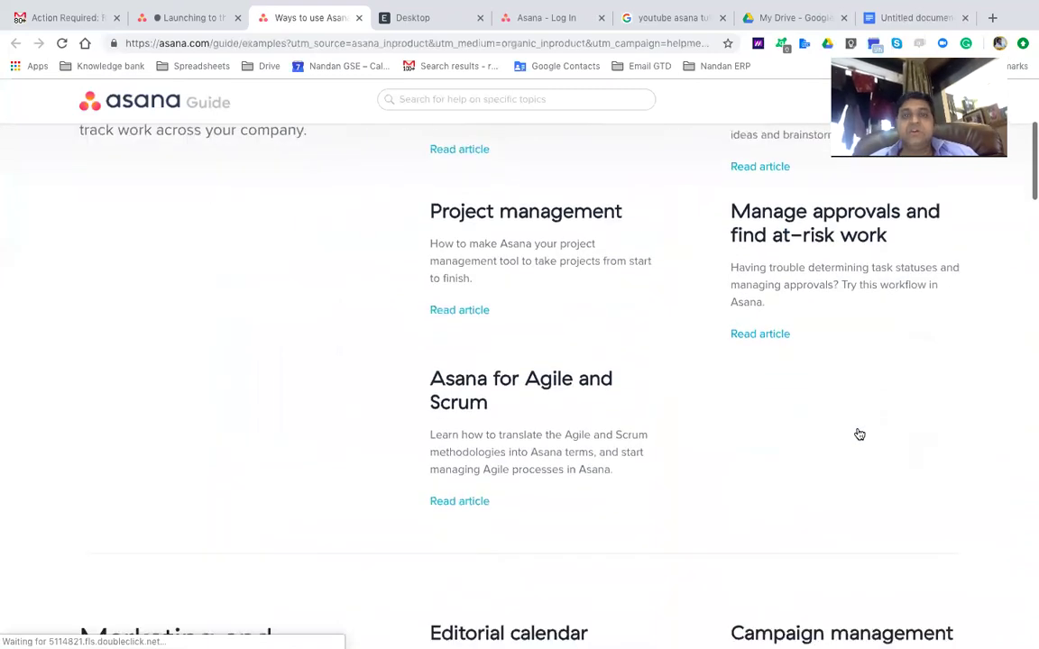
pyautogui.click(171, 19)
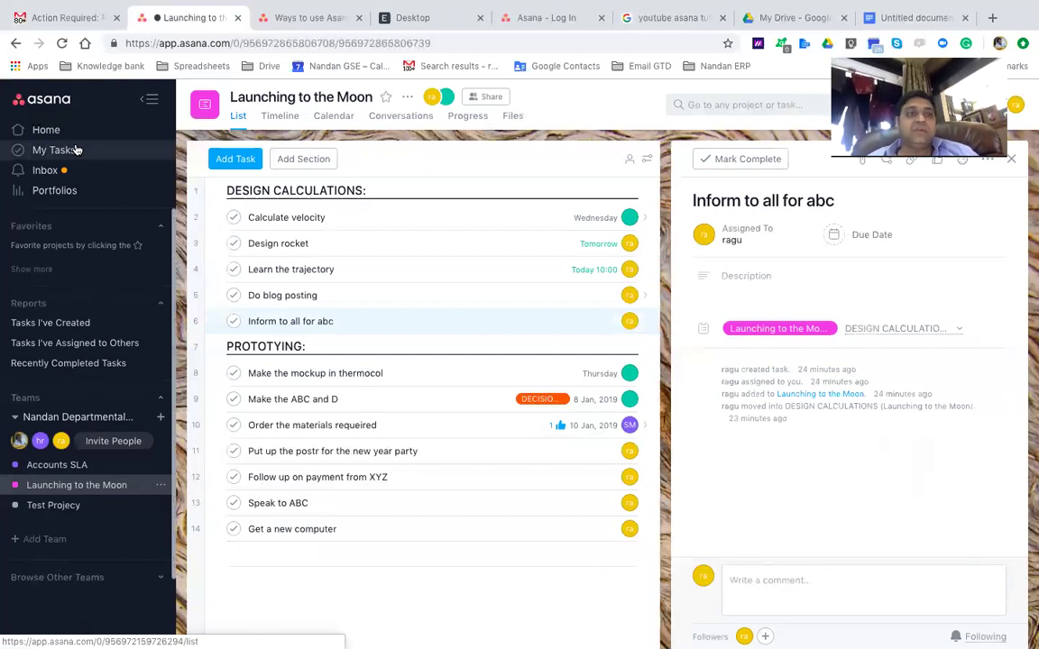
# Go to My Tasks and open the emailed 'test task.' details
pyautogui.click(76, 150)
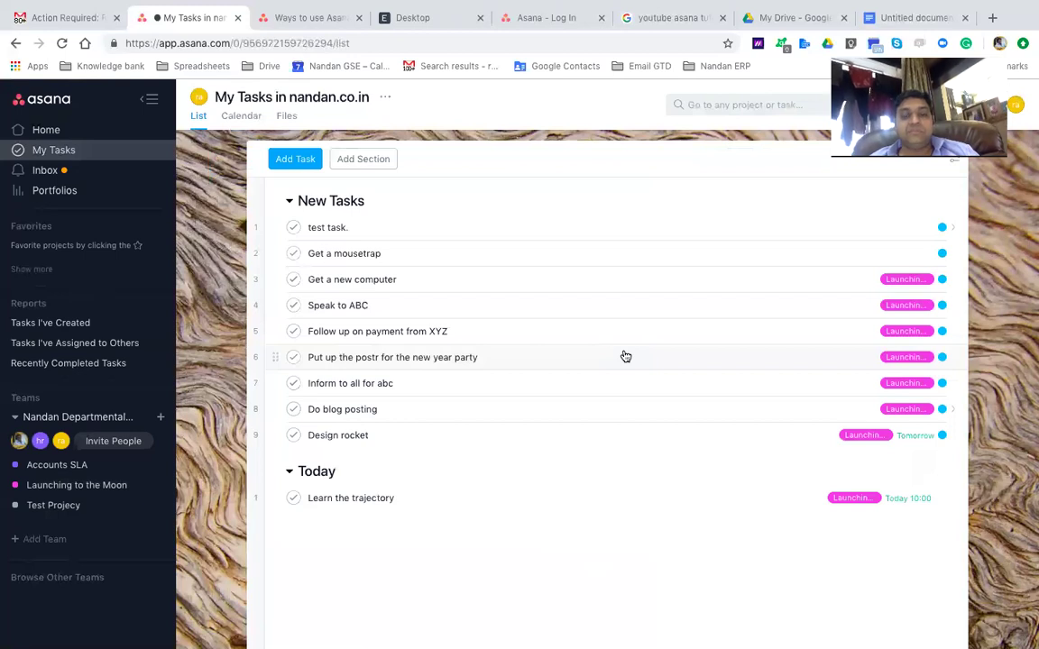
pyautogui.click(601, 230)
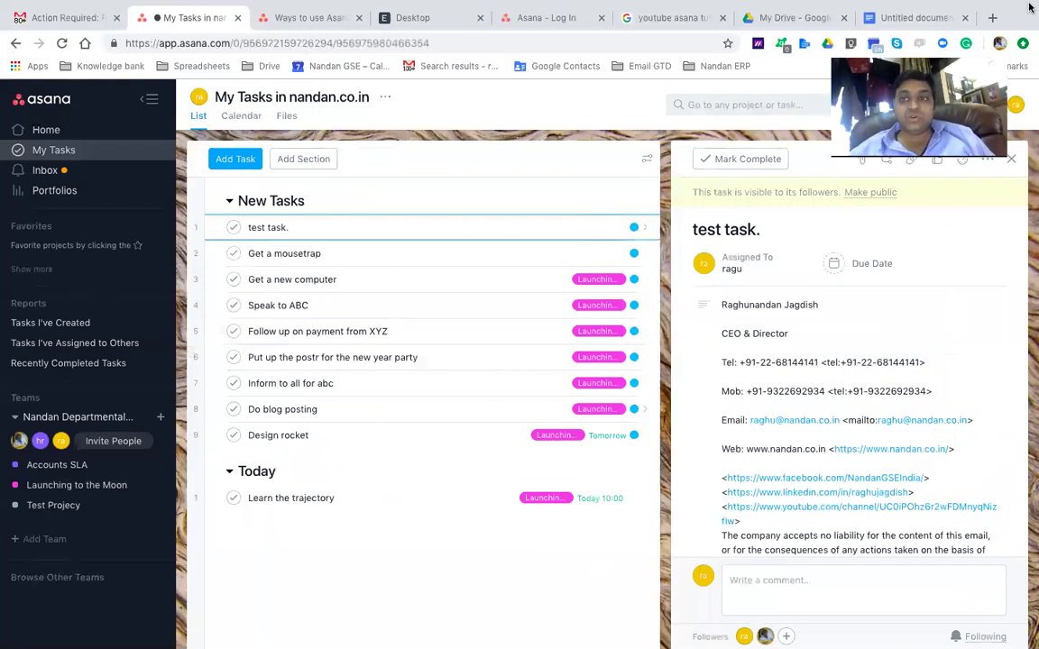
# Open Get a new computer, then Speak to ABC and Follow up on payment from XYZ
pyautogui.hscroll(3, 601, 227)
pyautogui.click(366, 279)
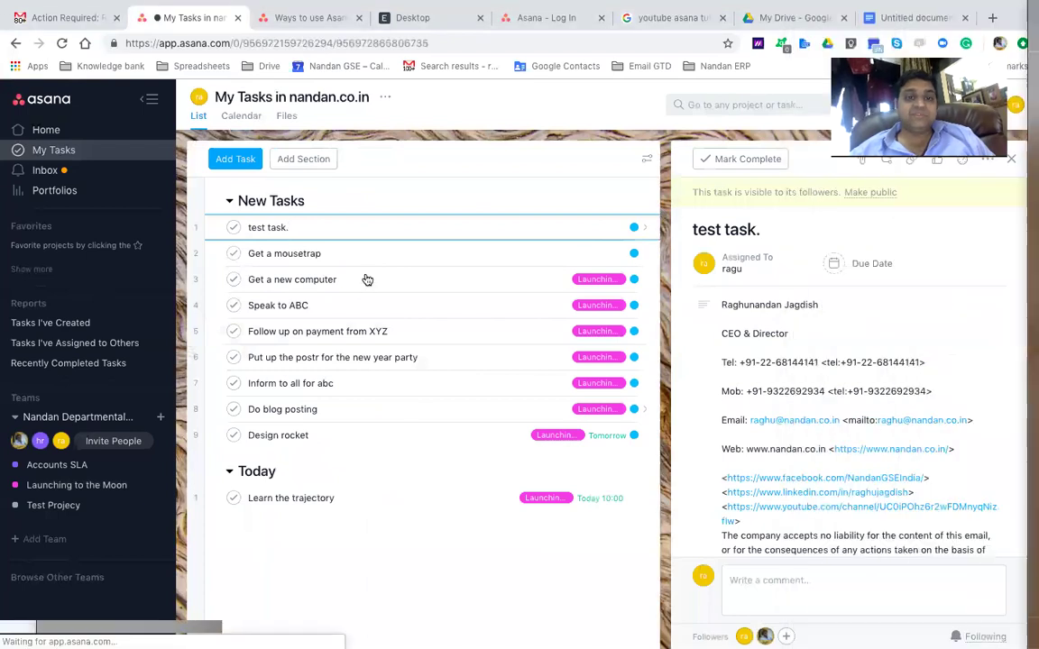
pyautogui.doubleClick(366, 279)
pyautogui.tripleClick(366, 275)
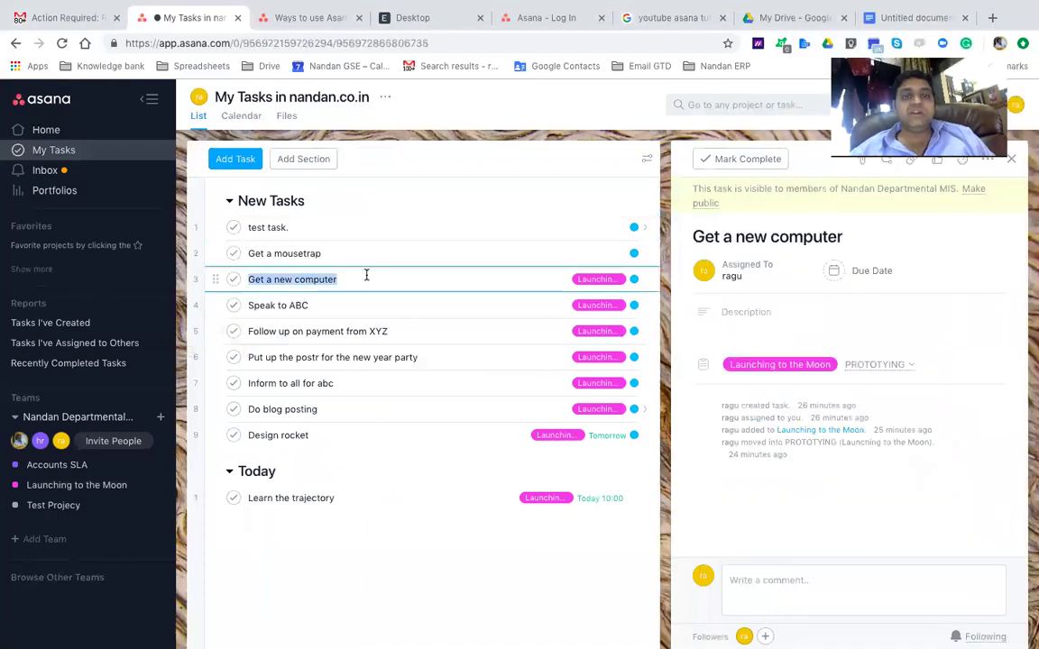
pyautogui.click(375, 276)
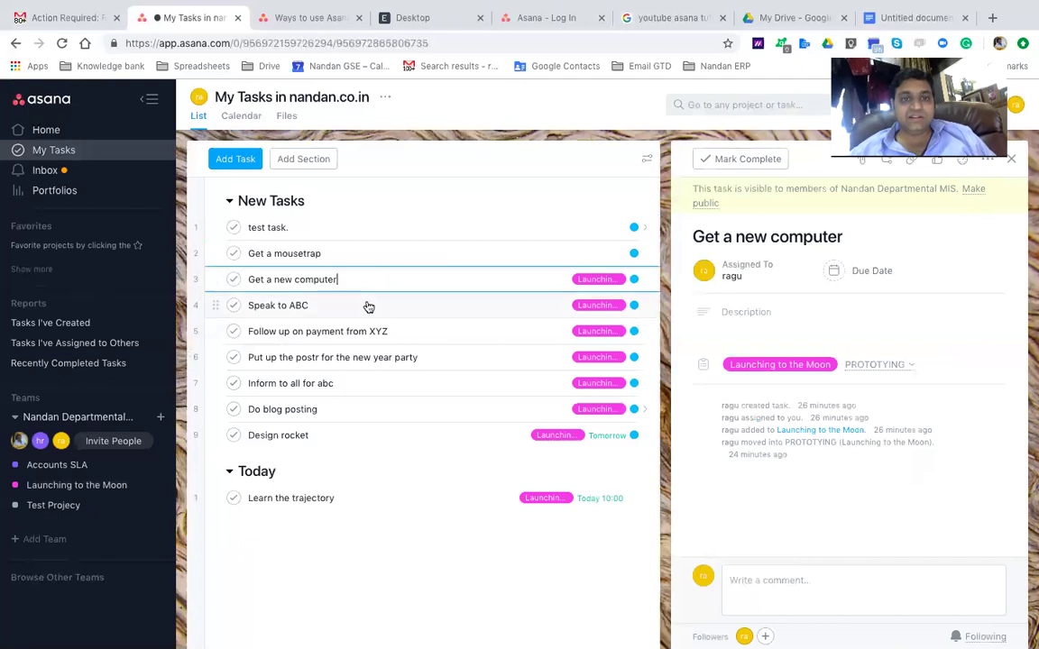
pyautogui.click(368, 306)
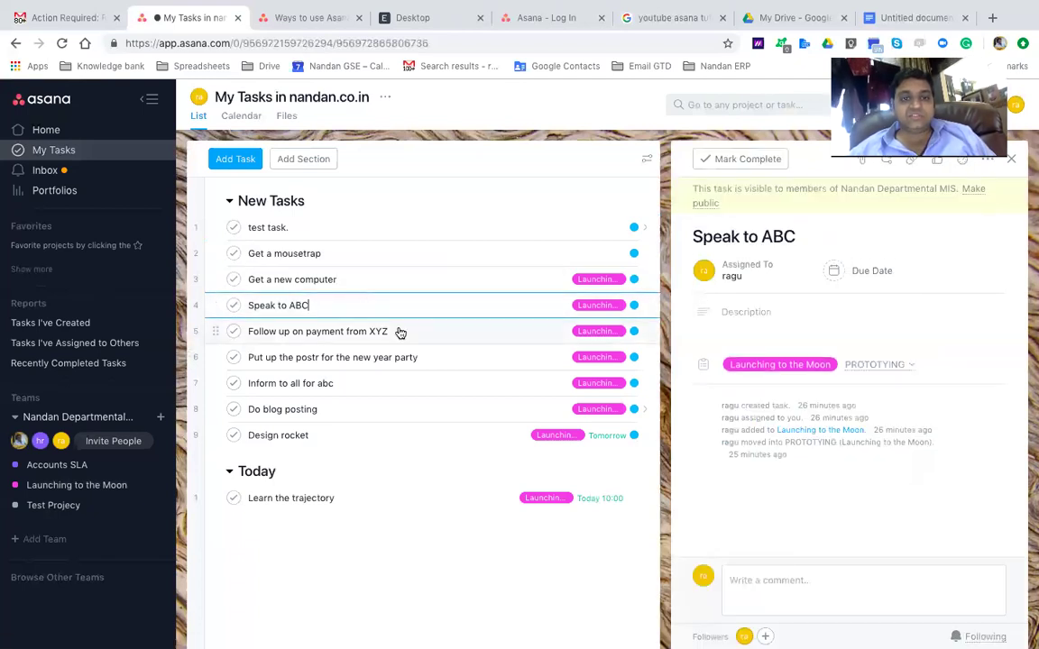
pyautogui.click(399, 331)
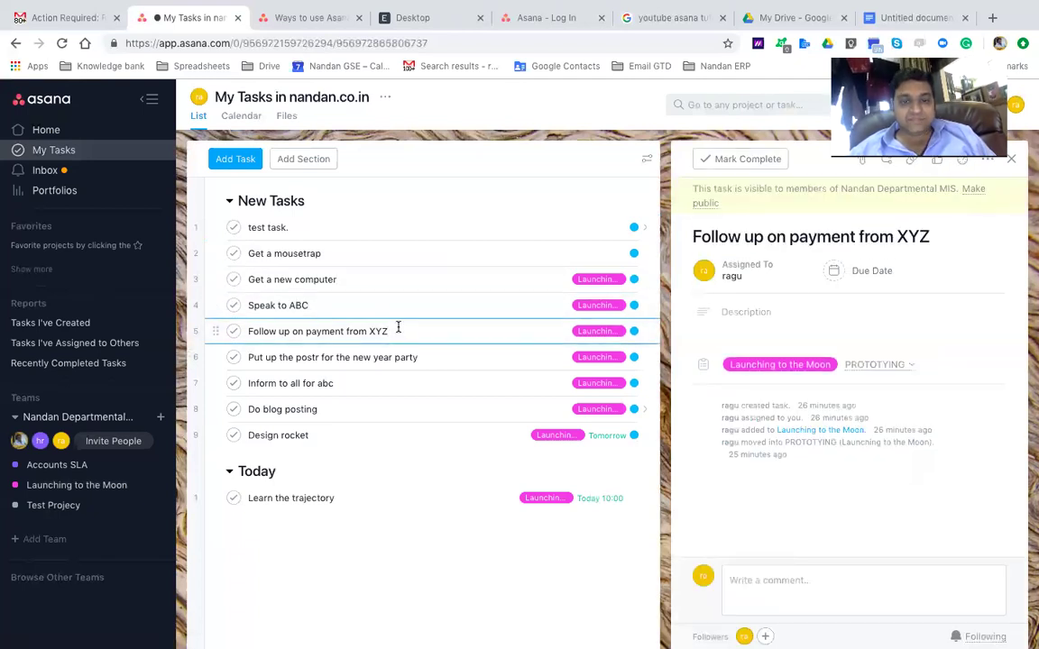